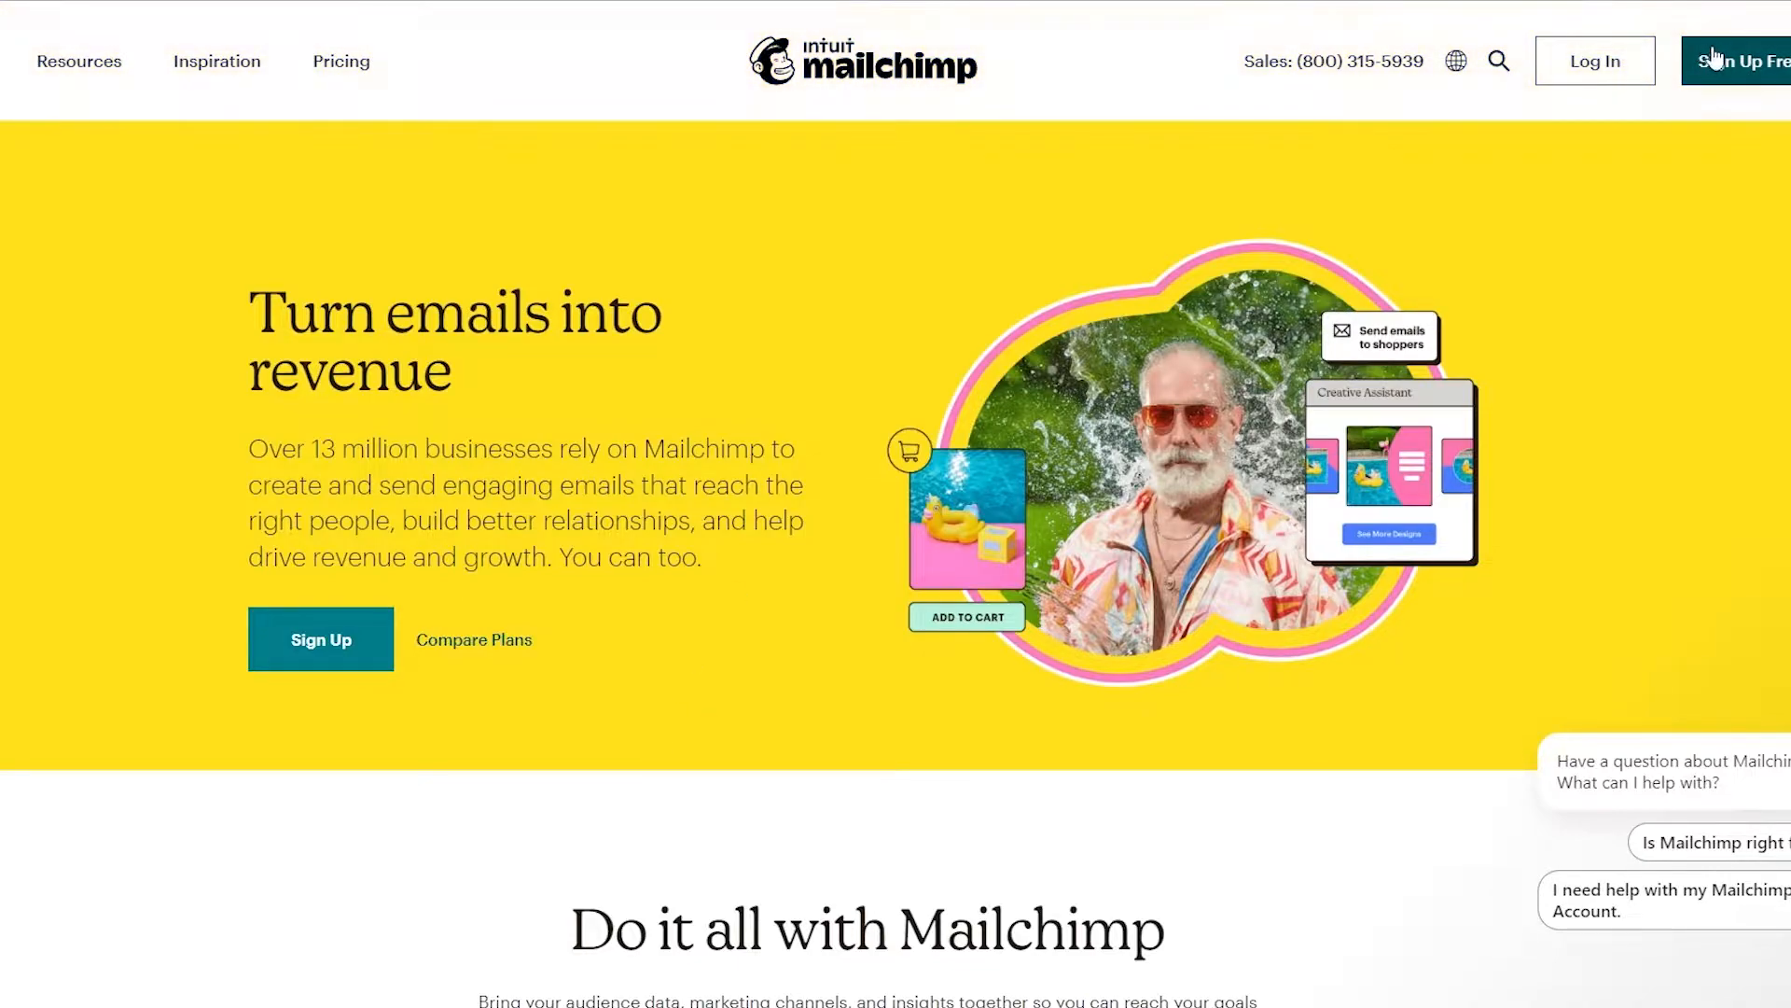
# Start the sign-up for a free Mailchimp account
pyautogui.click(1715, 58)
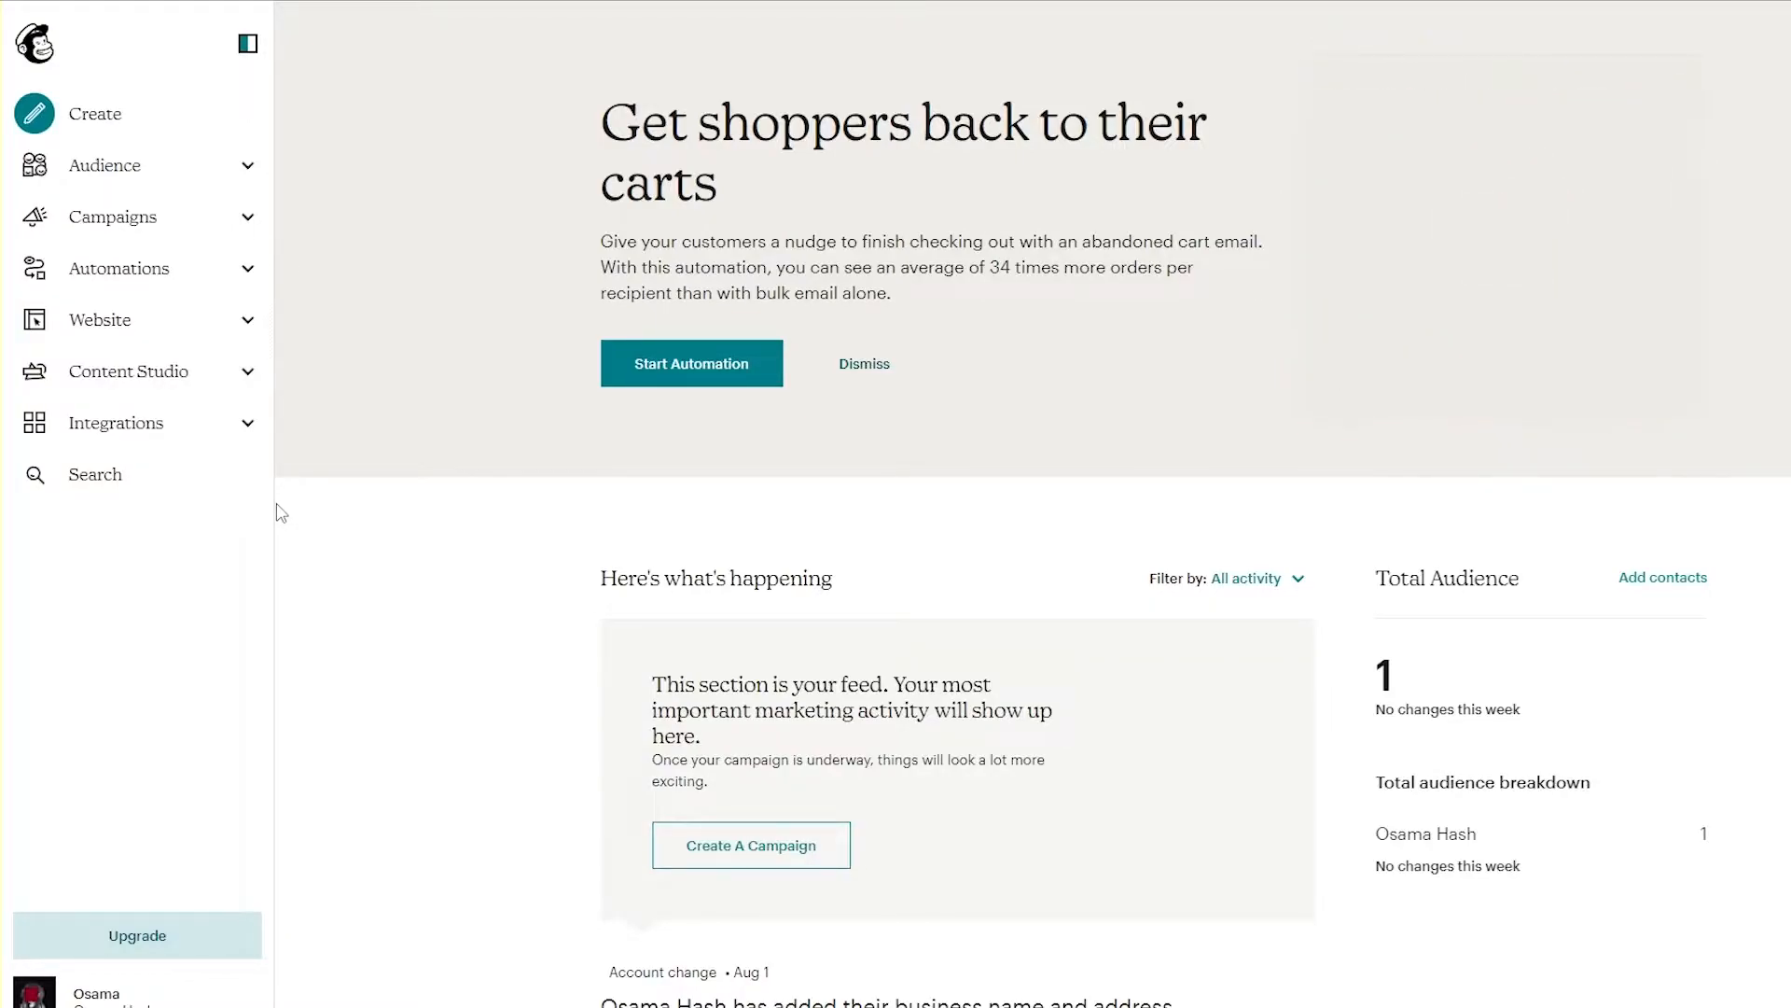
# Look over the account dashboard and the campaigns overview with its sub-sections
pyautogui.scroll(-3, 280, 513)
pyautogui.scroll(3, 280, 514)
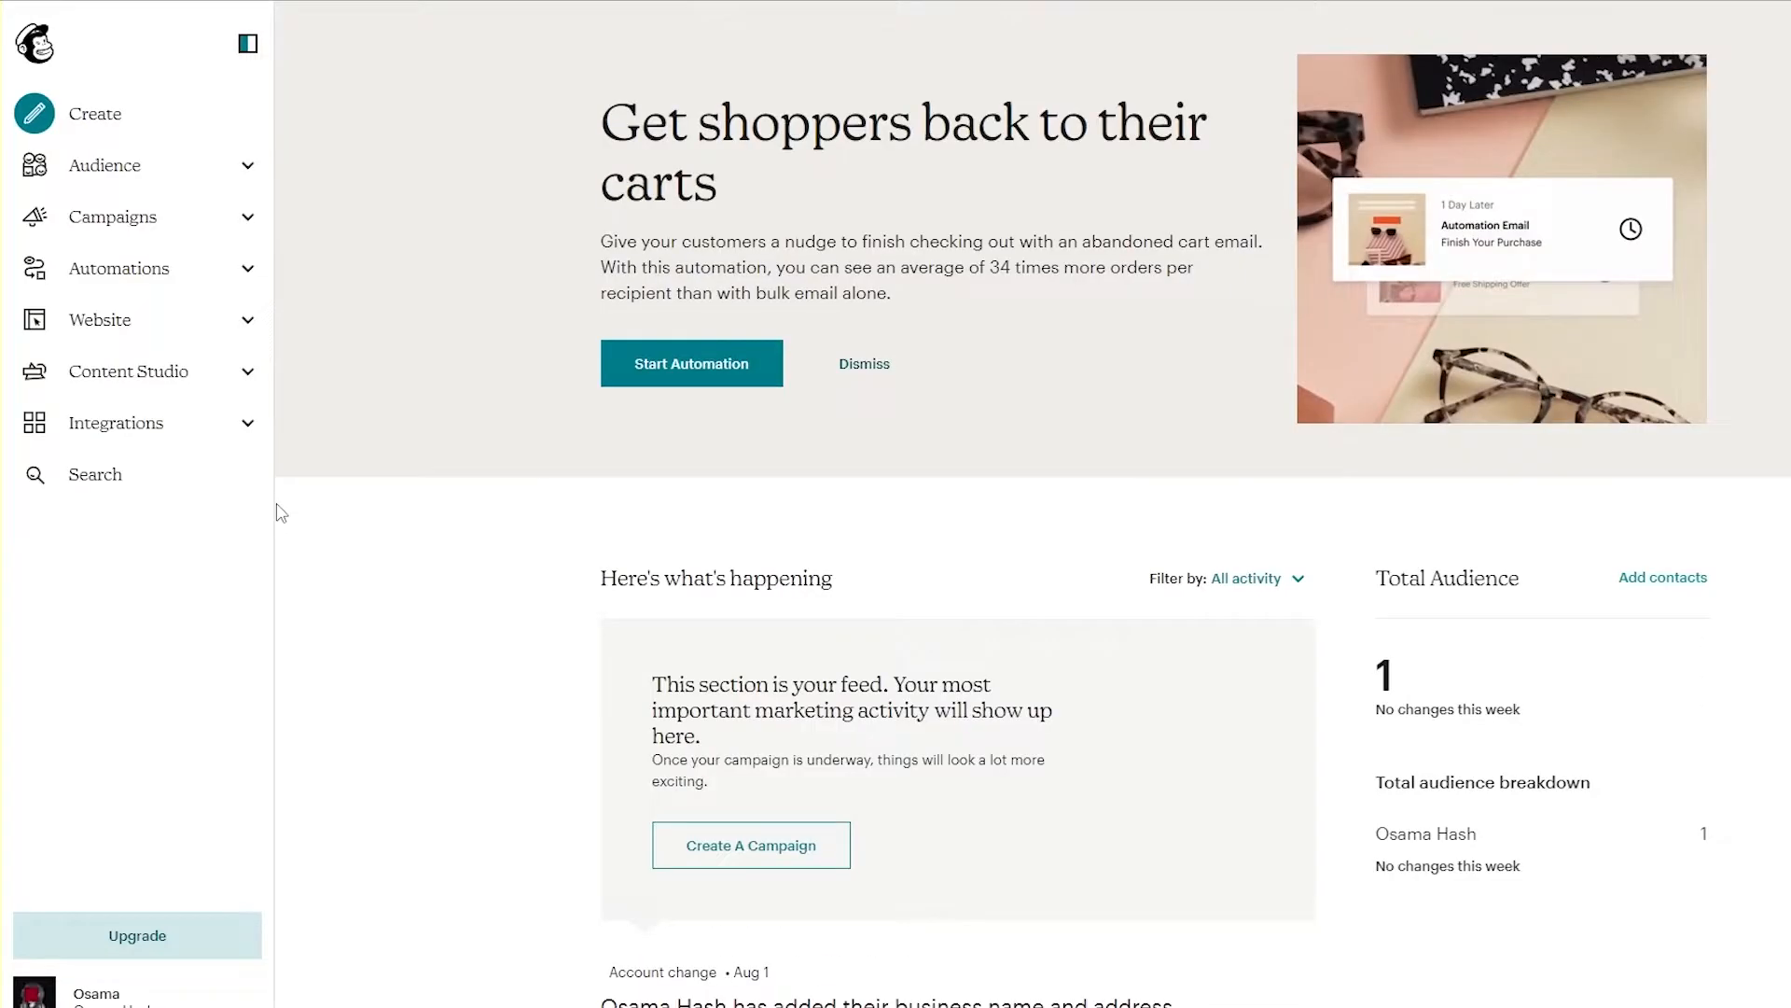
pyautogui.click(246, 222)
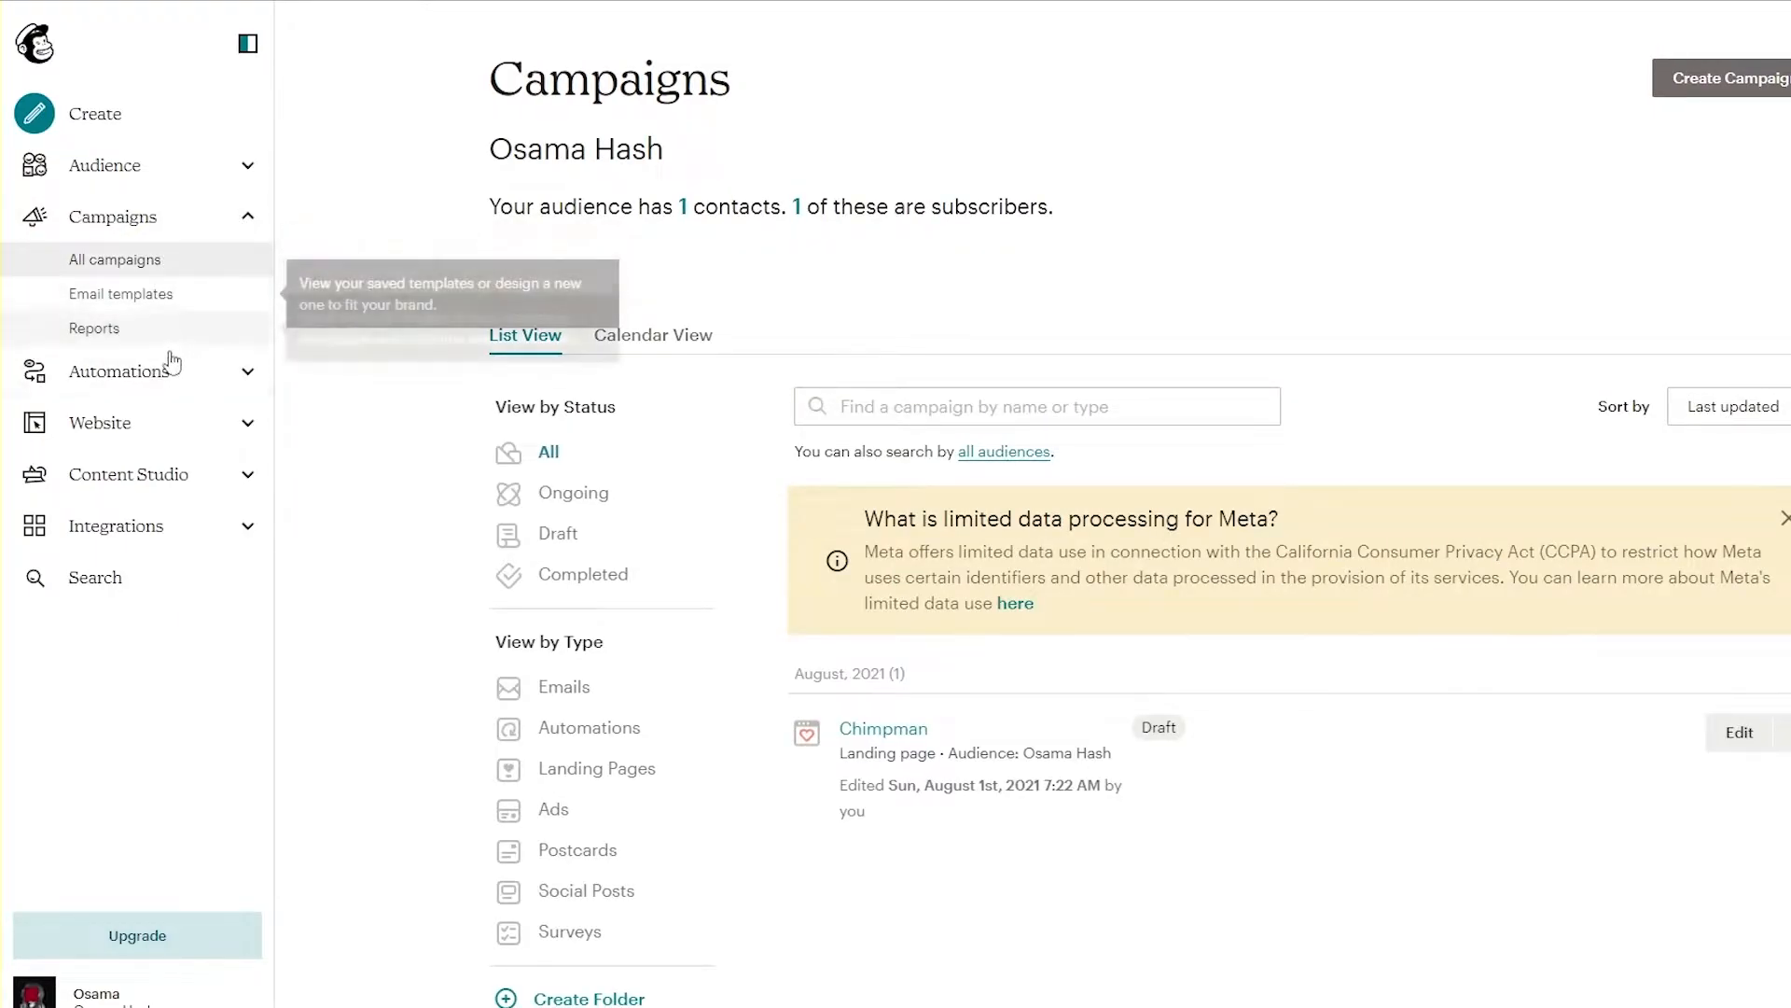
pyautogui.click(247, 218)
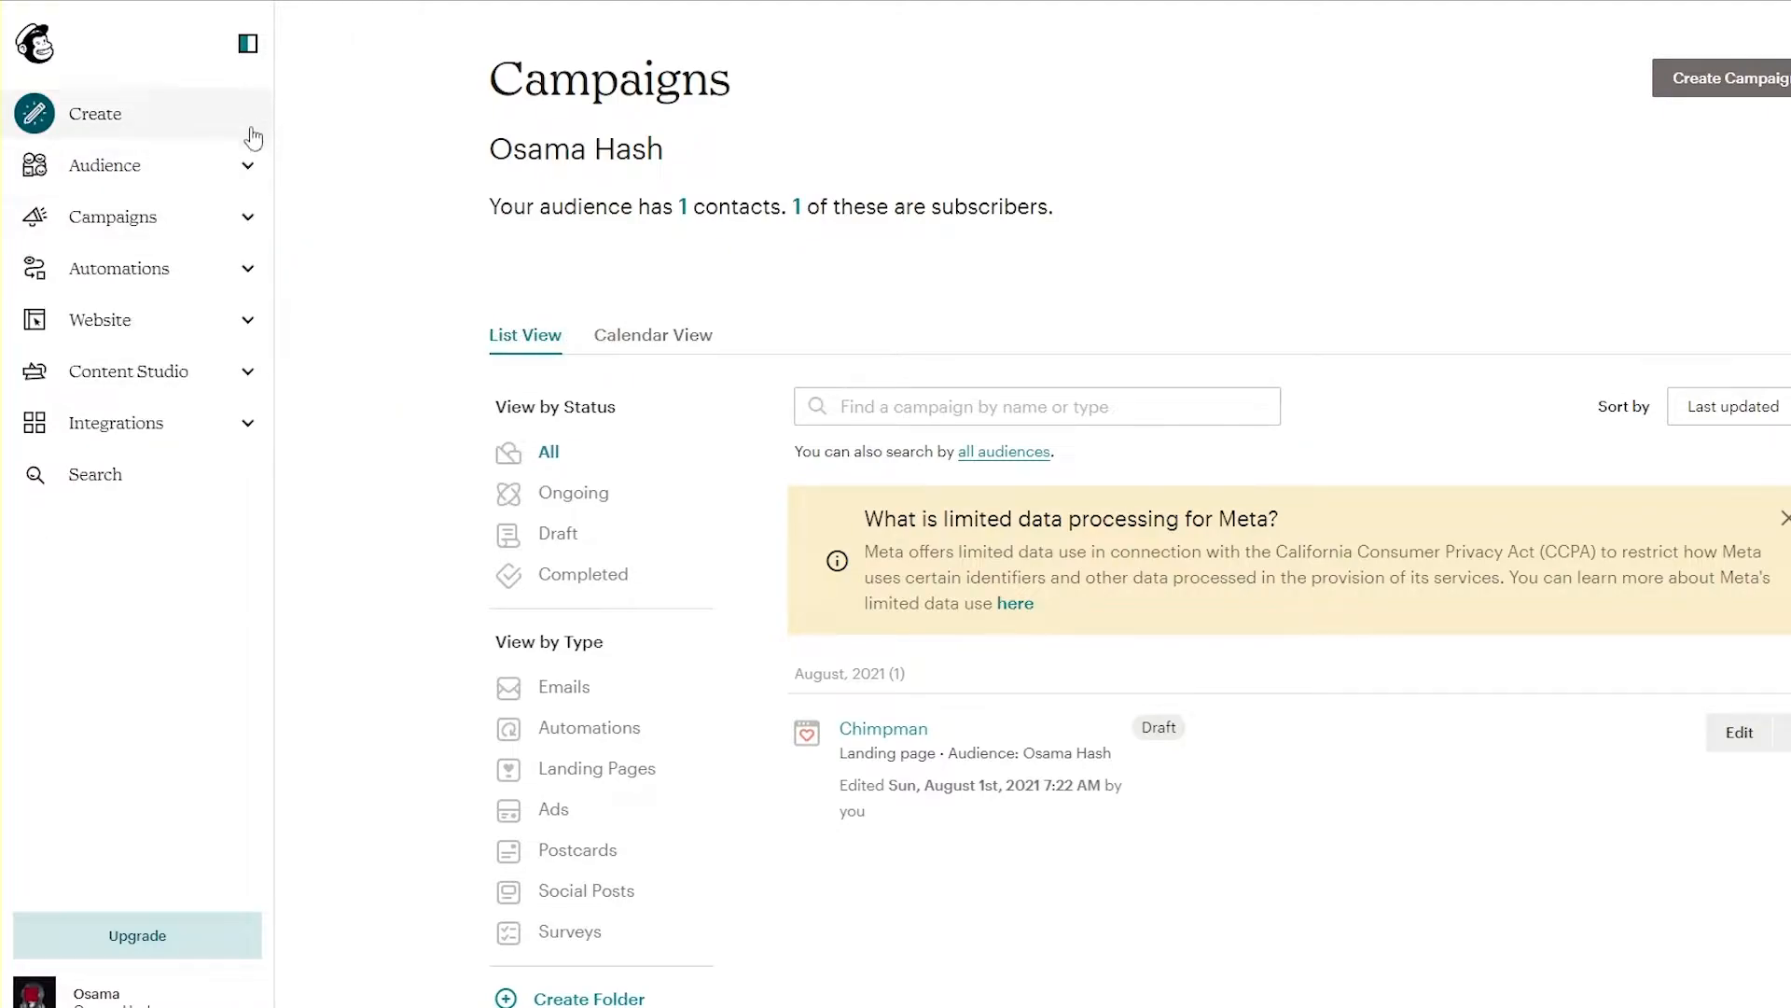
# Set up a new website named "Xessories", open it in the website builder and dismiss the welcome tour
pyautogui.click(240, 334)
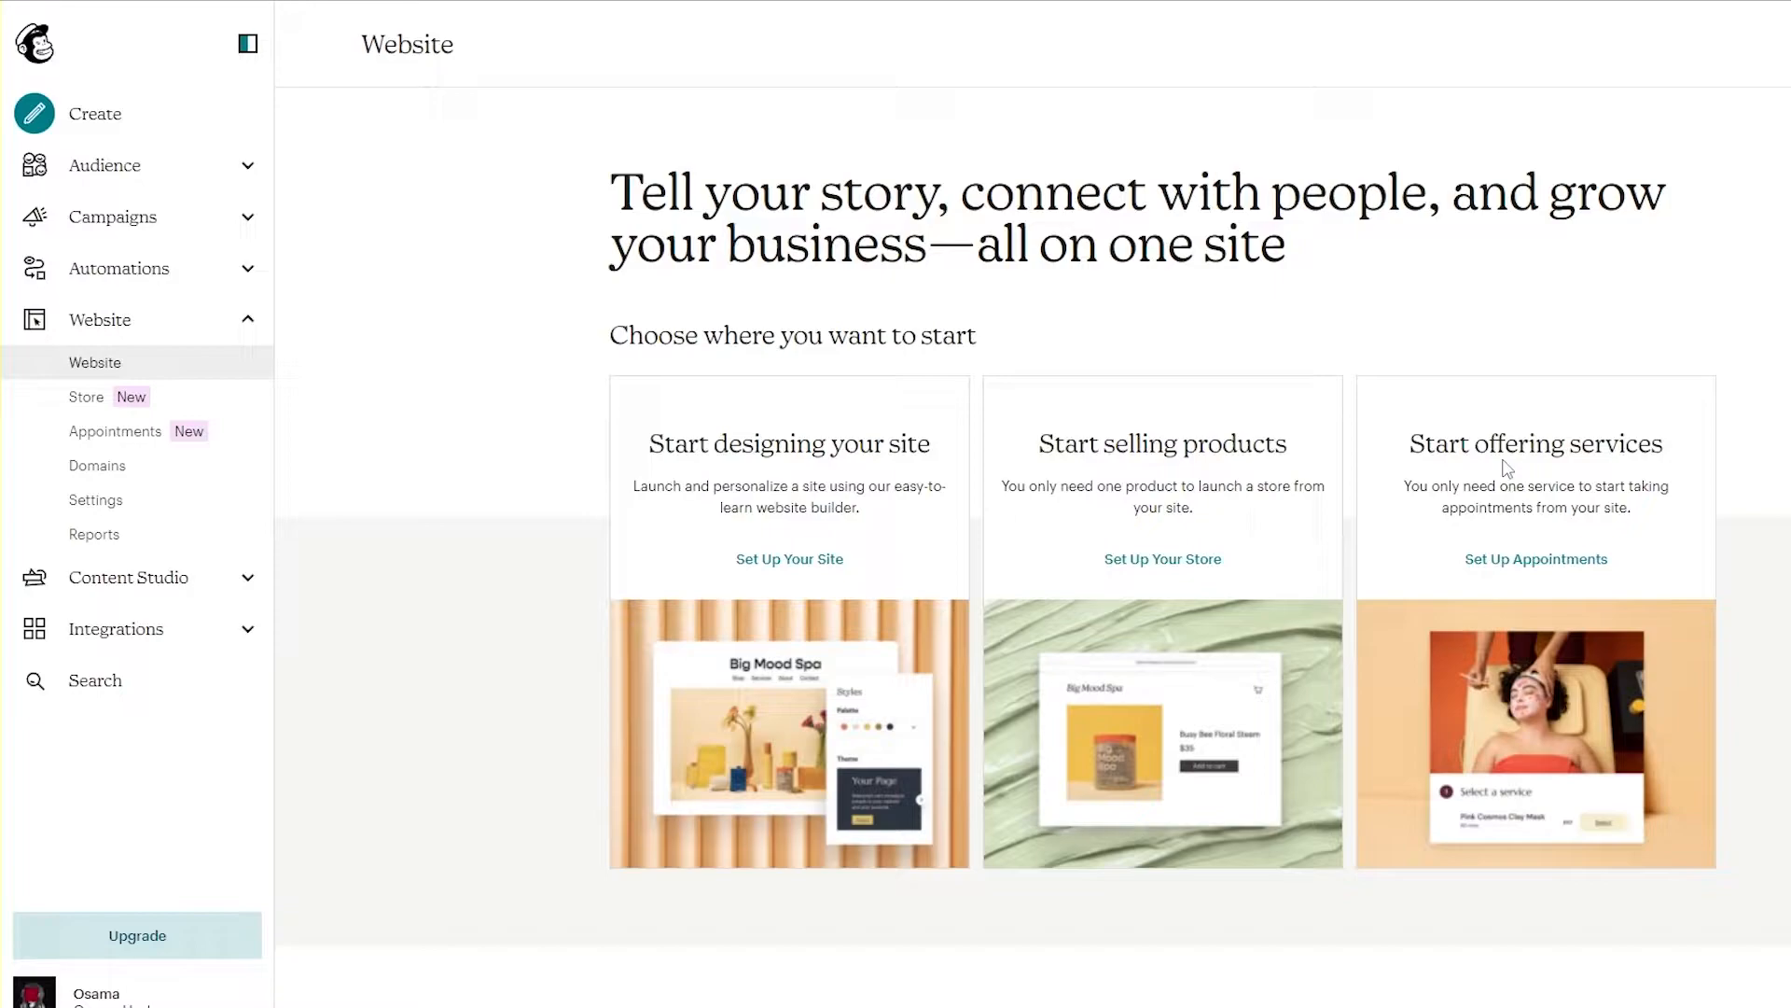
pyautogui.click(784, 571)
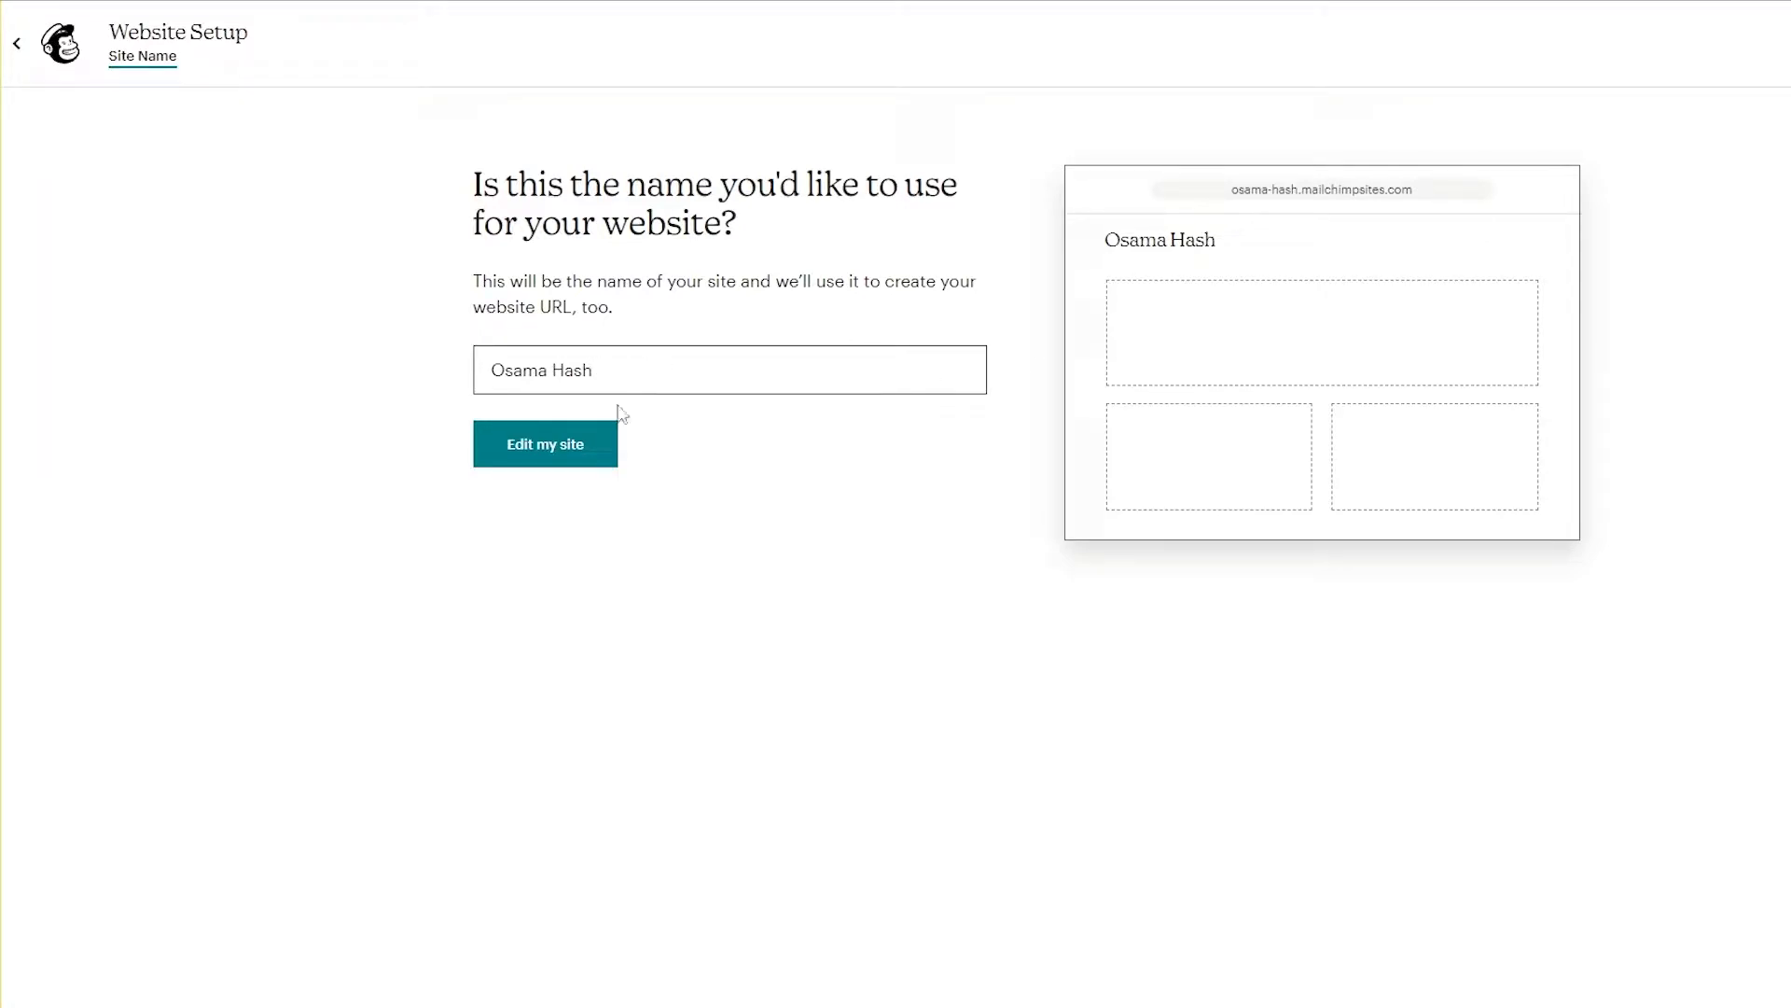
pyautogui.moveTo(628, 383); pyautogui.dragTo(436, 390)
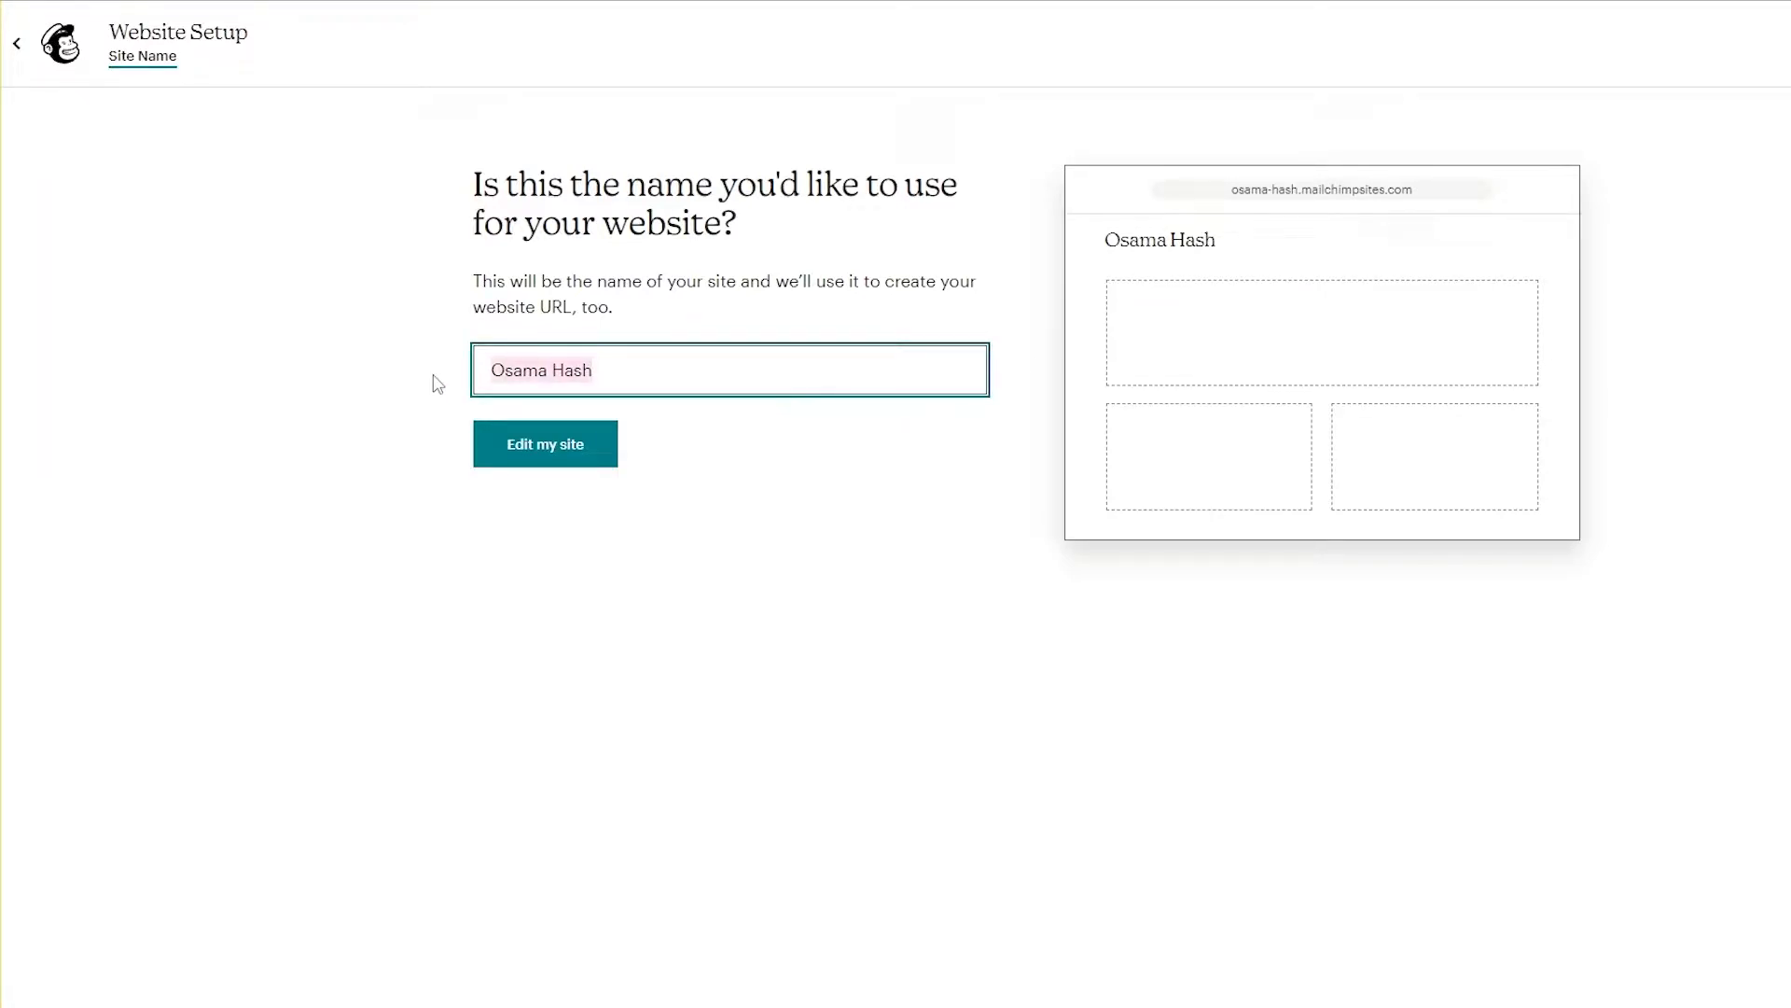
pyautogui.write('X')
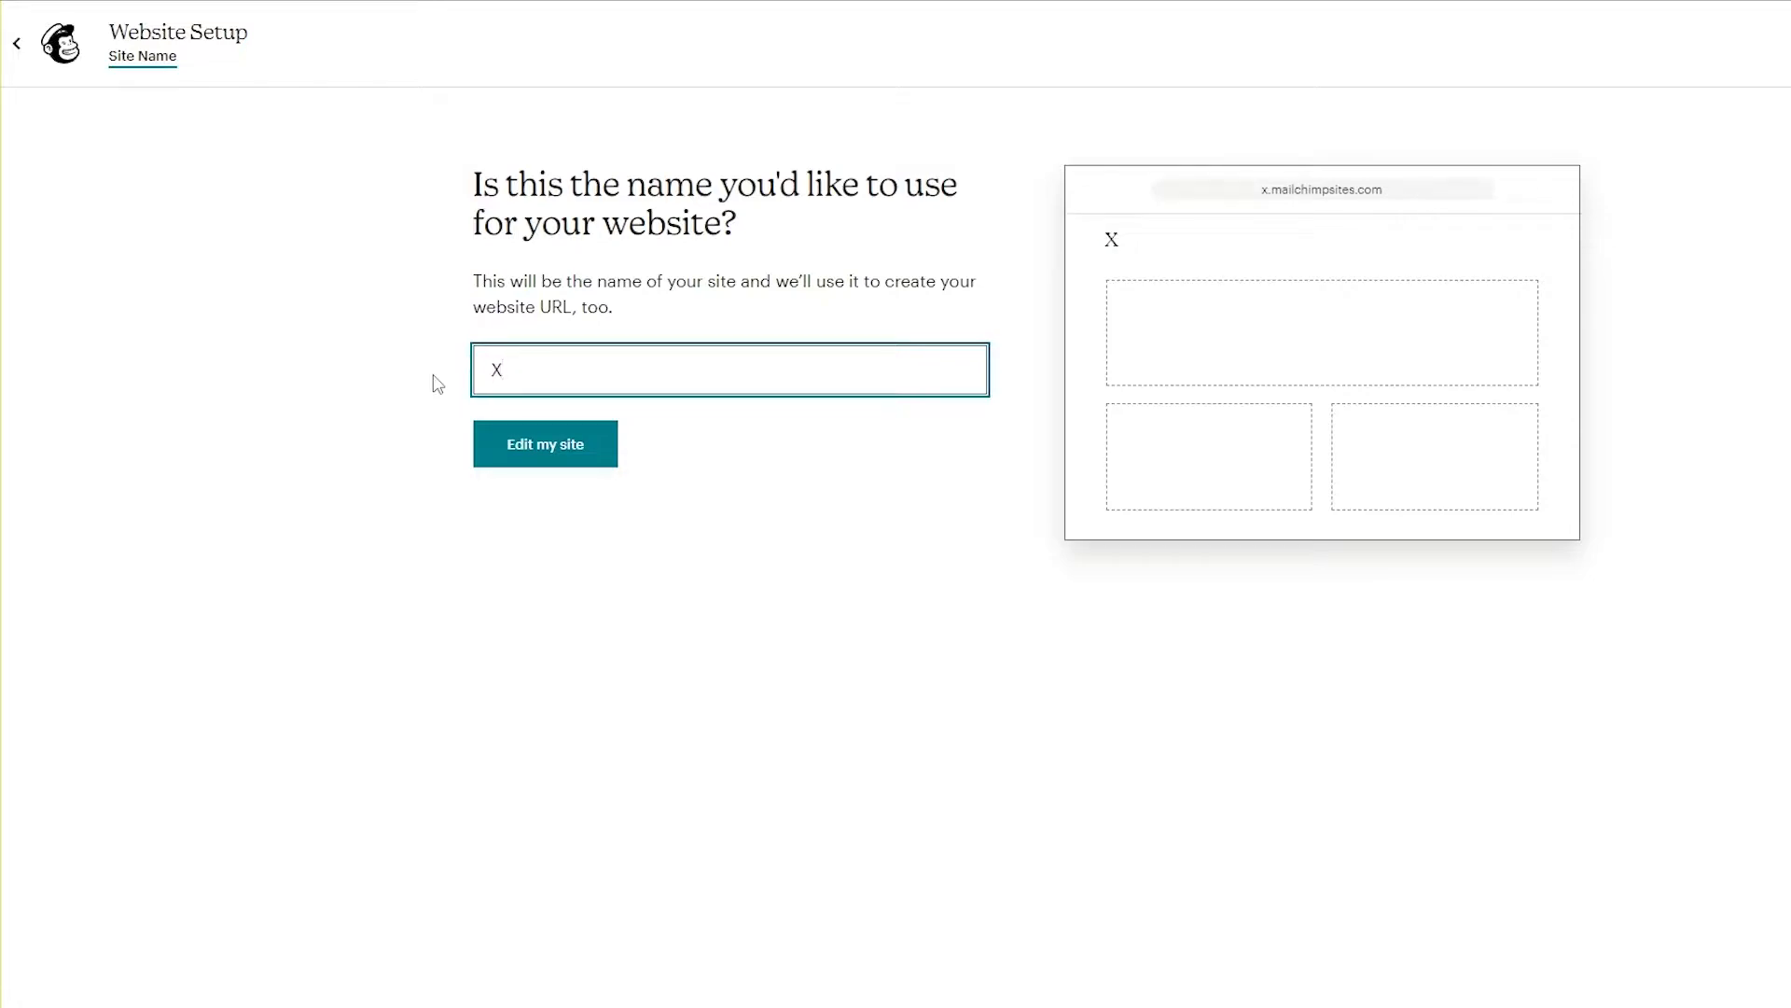
pyautogui.write('essories')
pyautogui.click(593, 450)
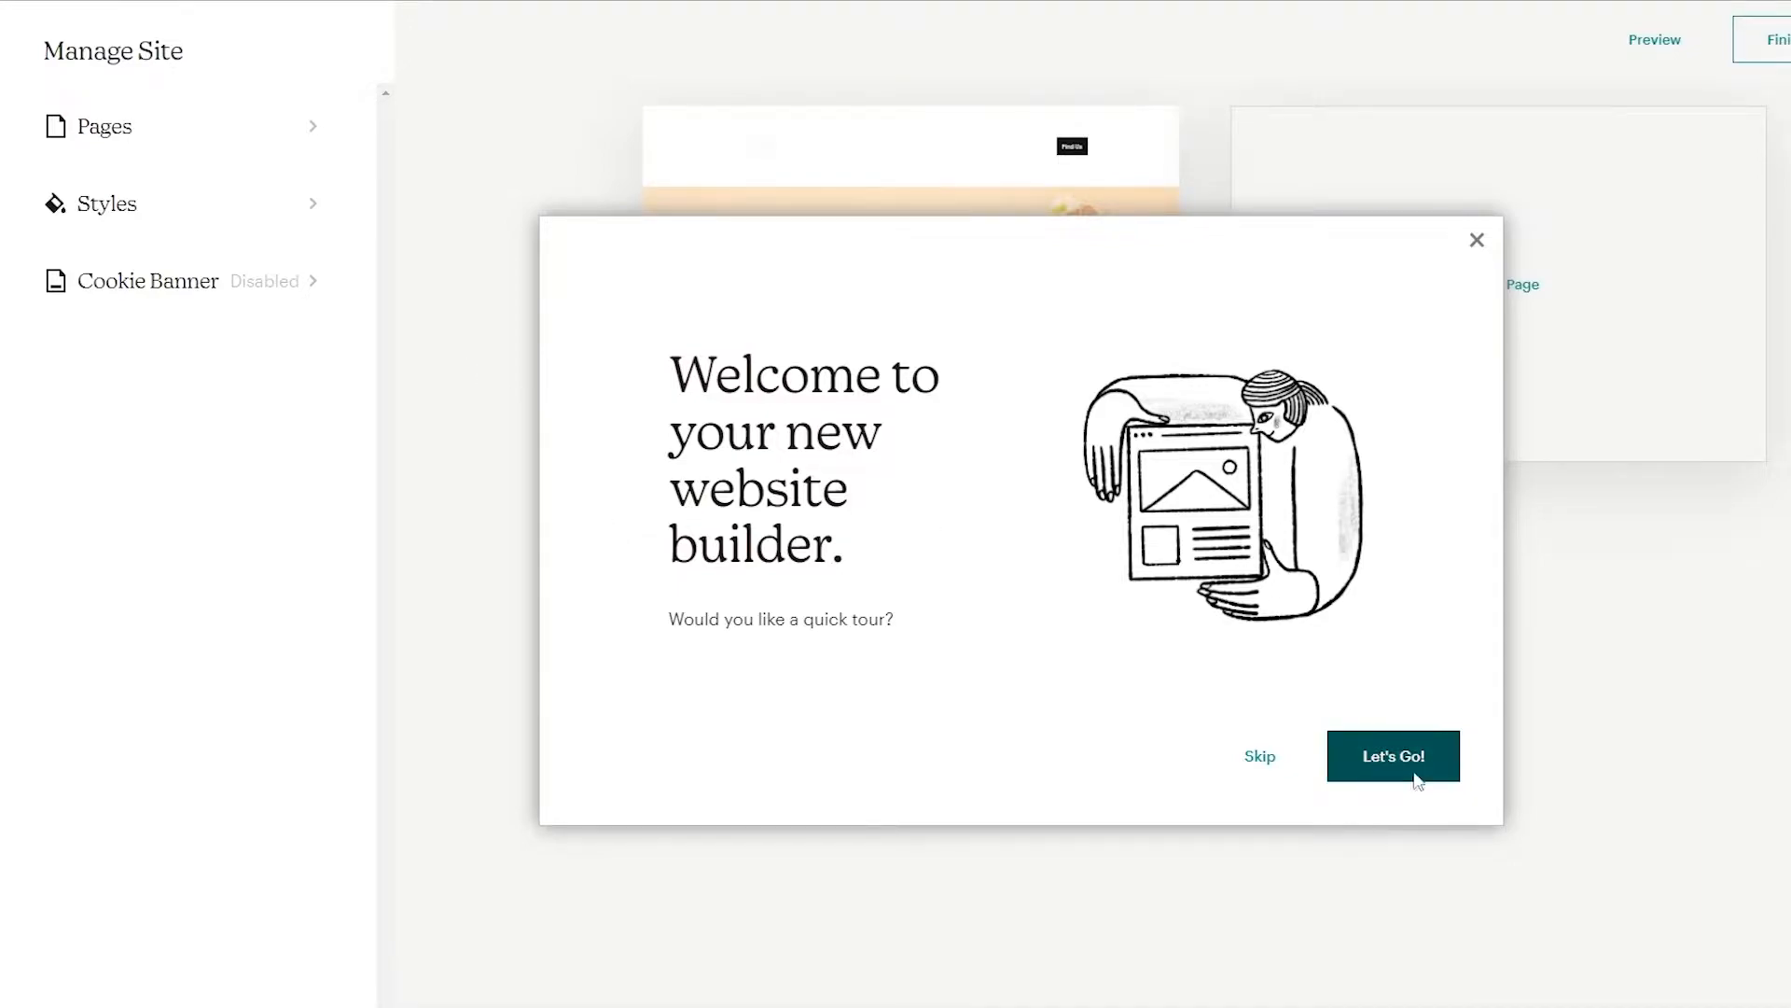
pyautogui.click(1477, 242)
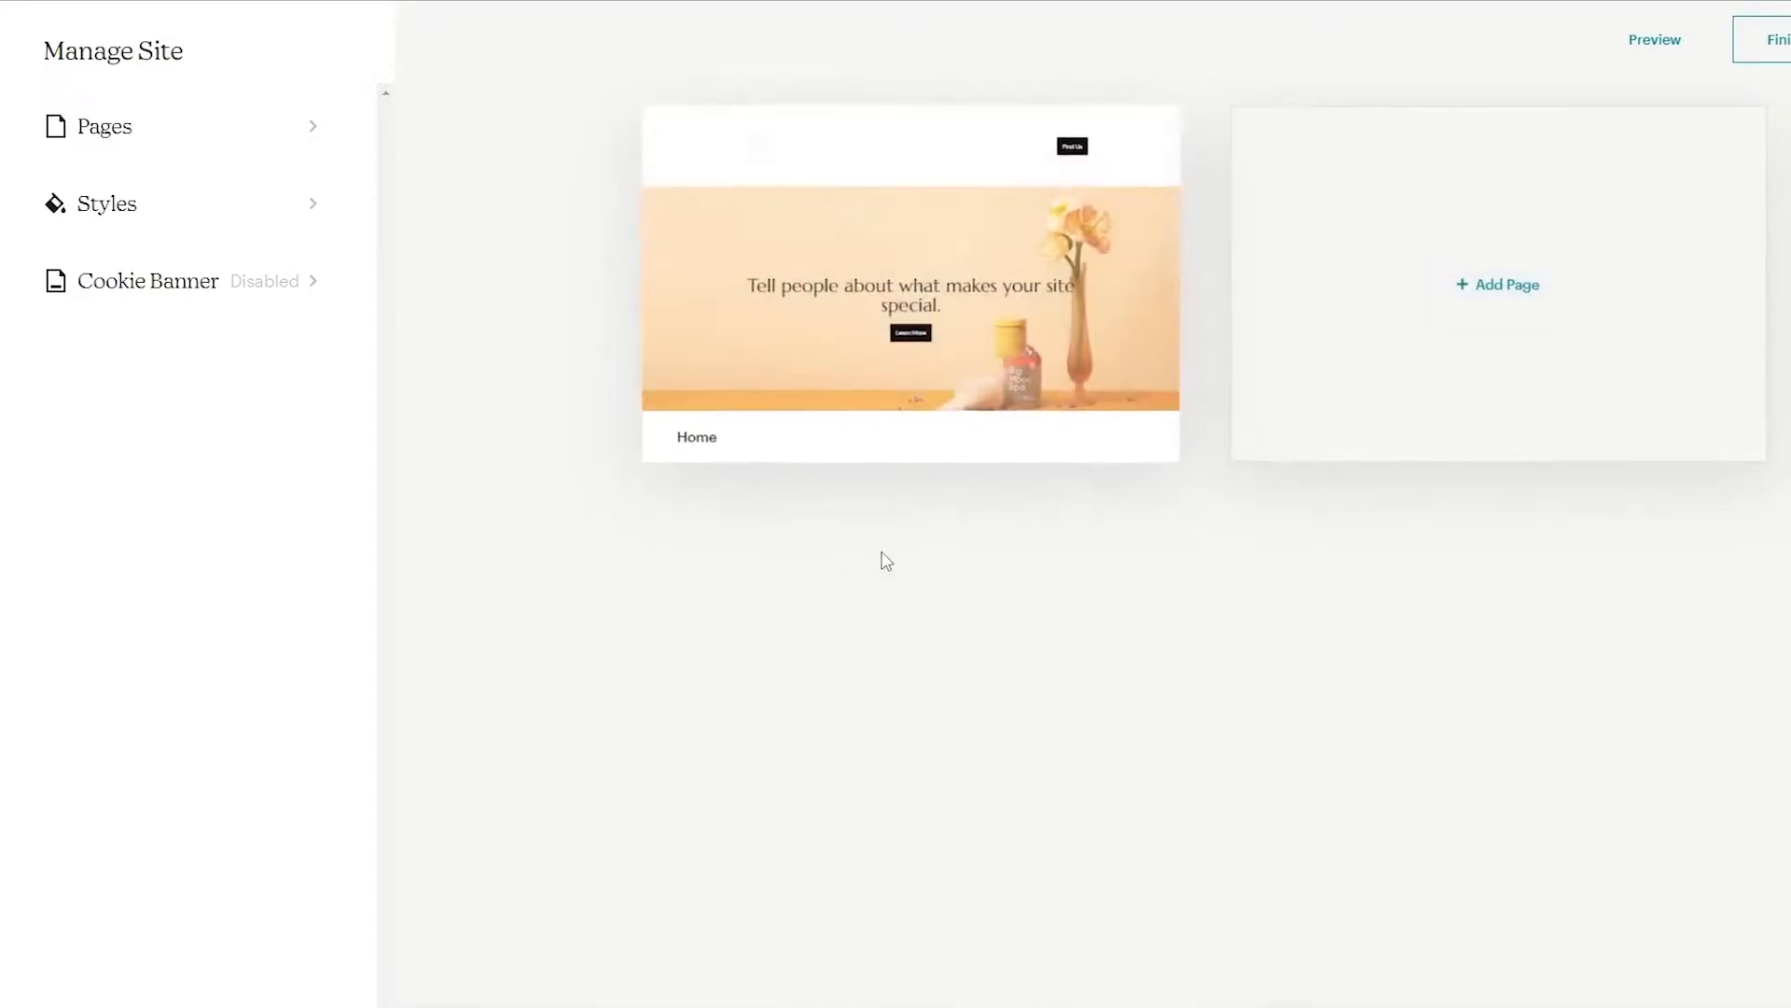
# Look through the site's page management and its color and theme styles
pyautogui.moveTo(1032, 333)
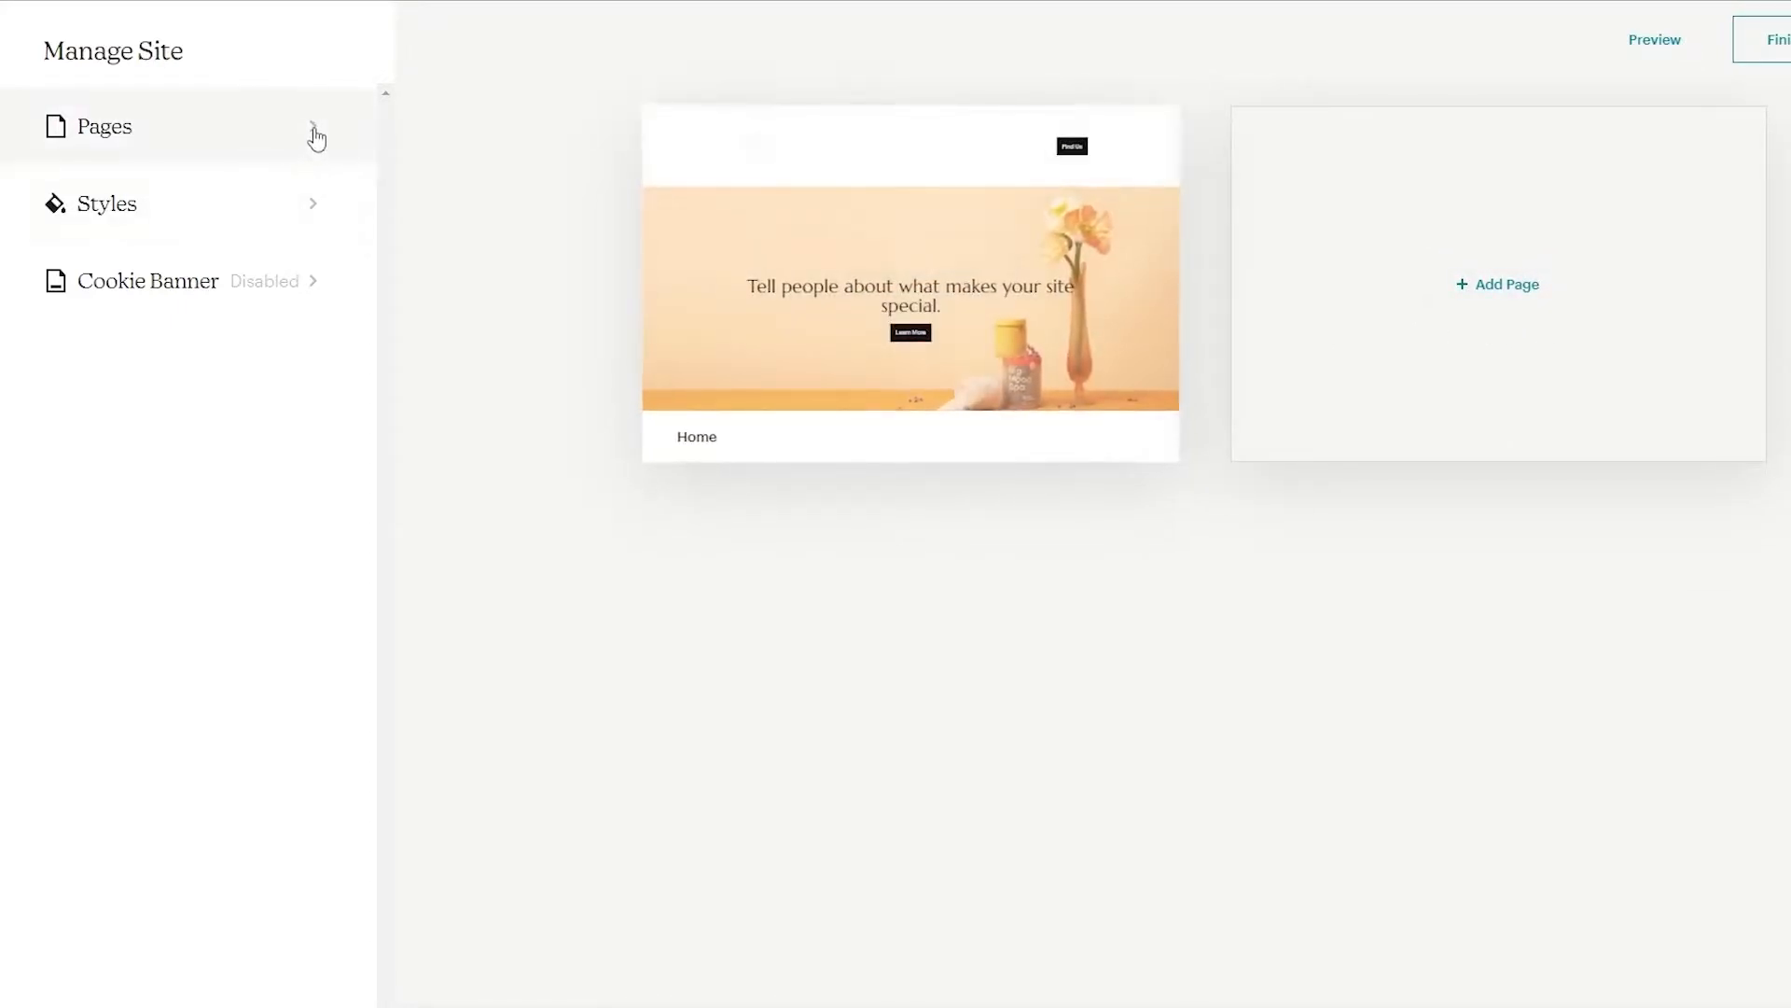
pyautogui.click(312, 129)
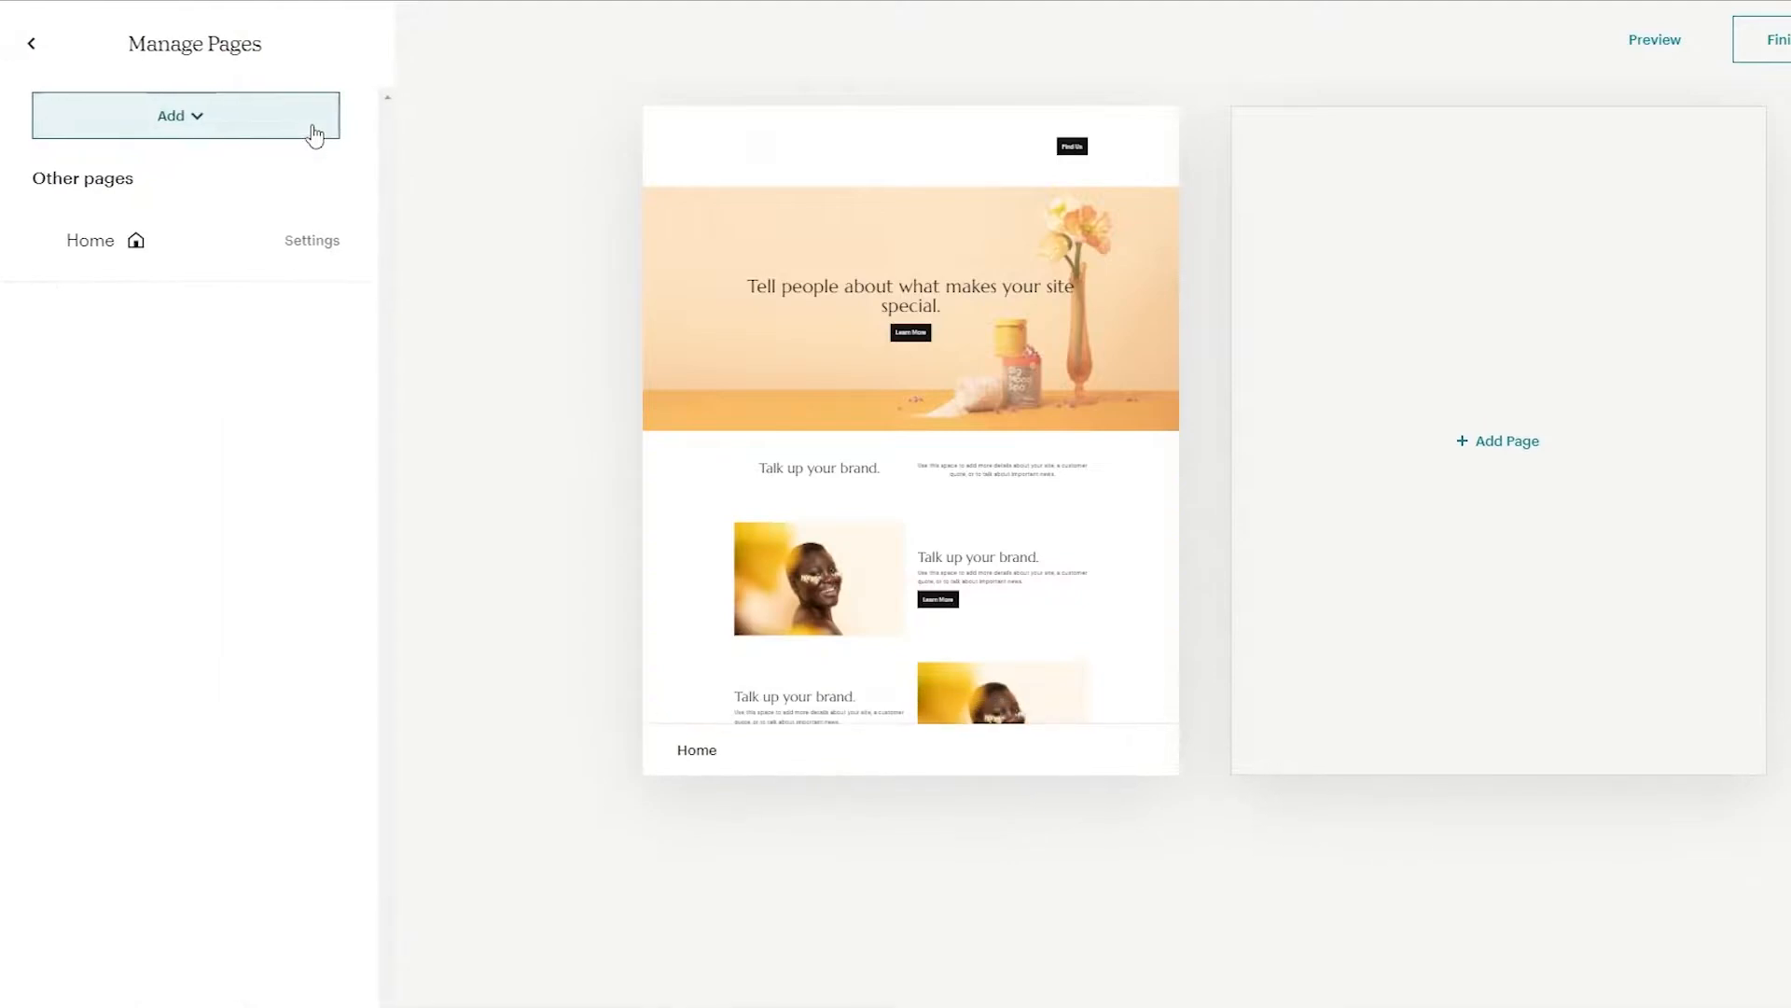
pyautogui.click(30, 44)
pyautogui.click(312, 207)
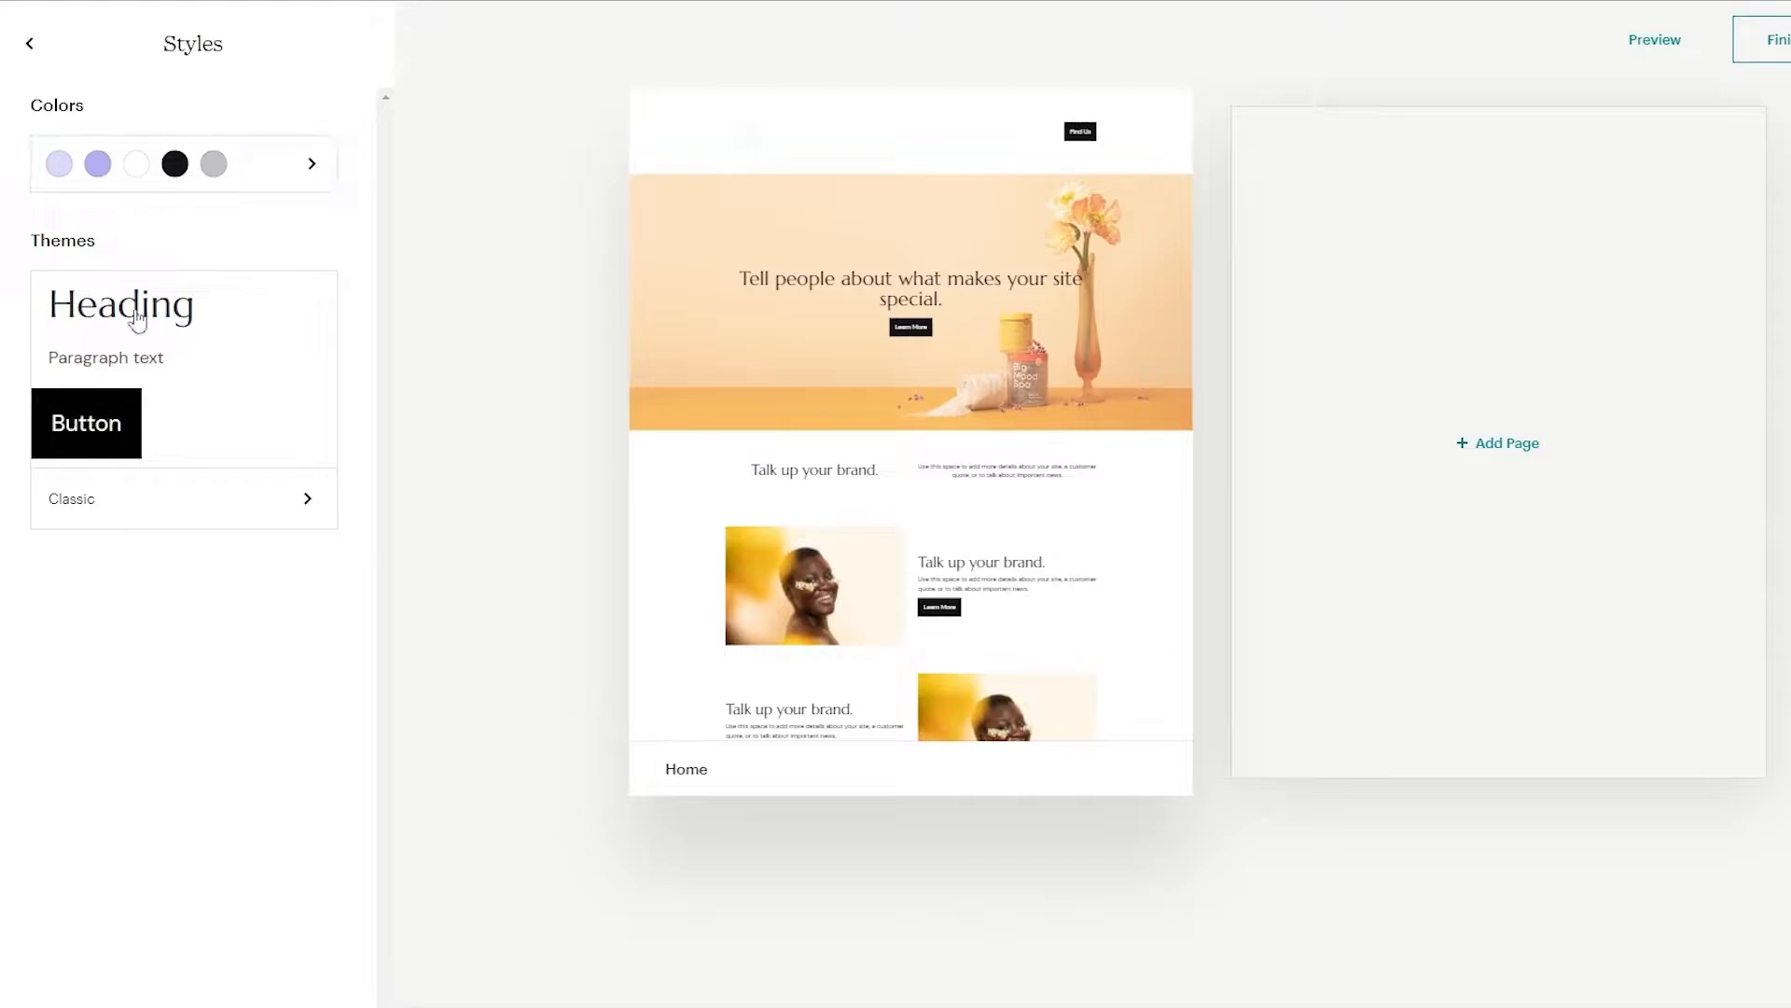
pyautogui.click(30, 44)
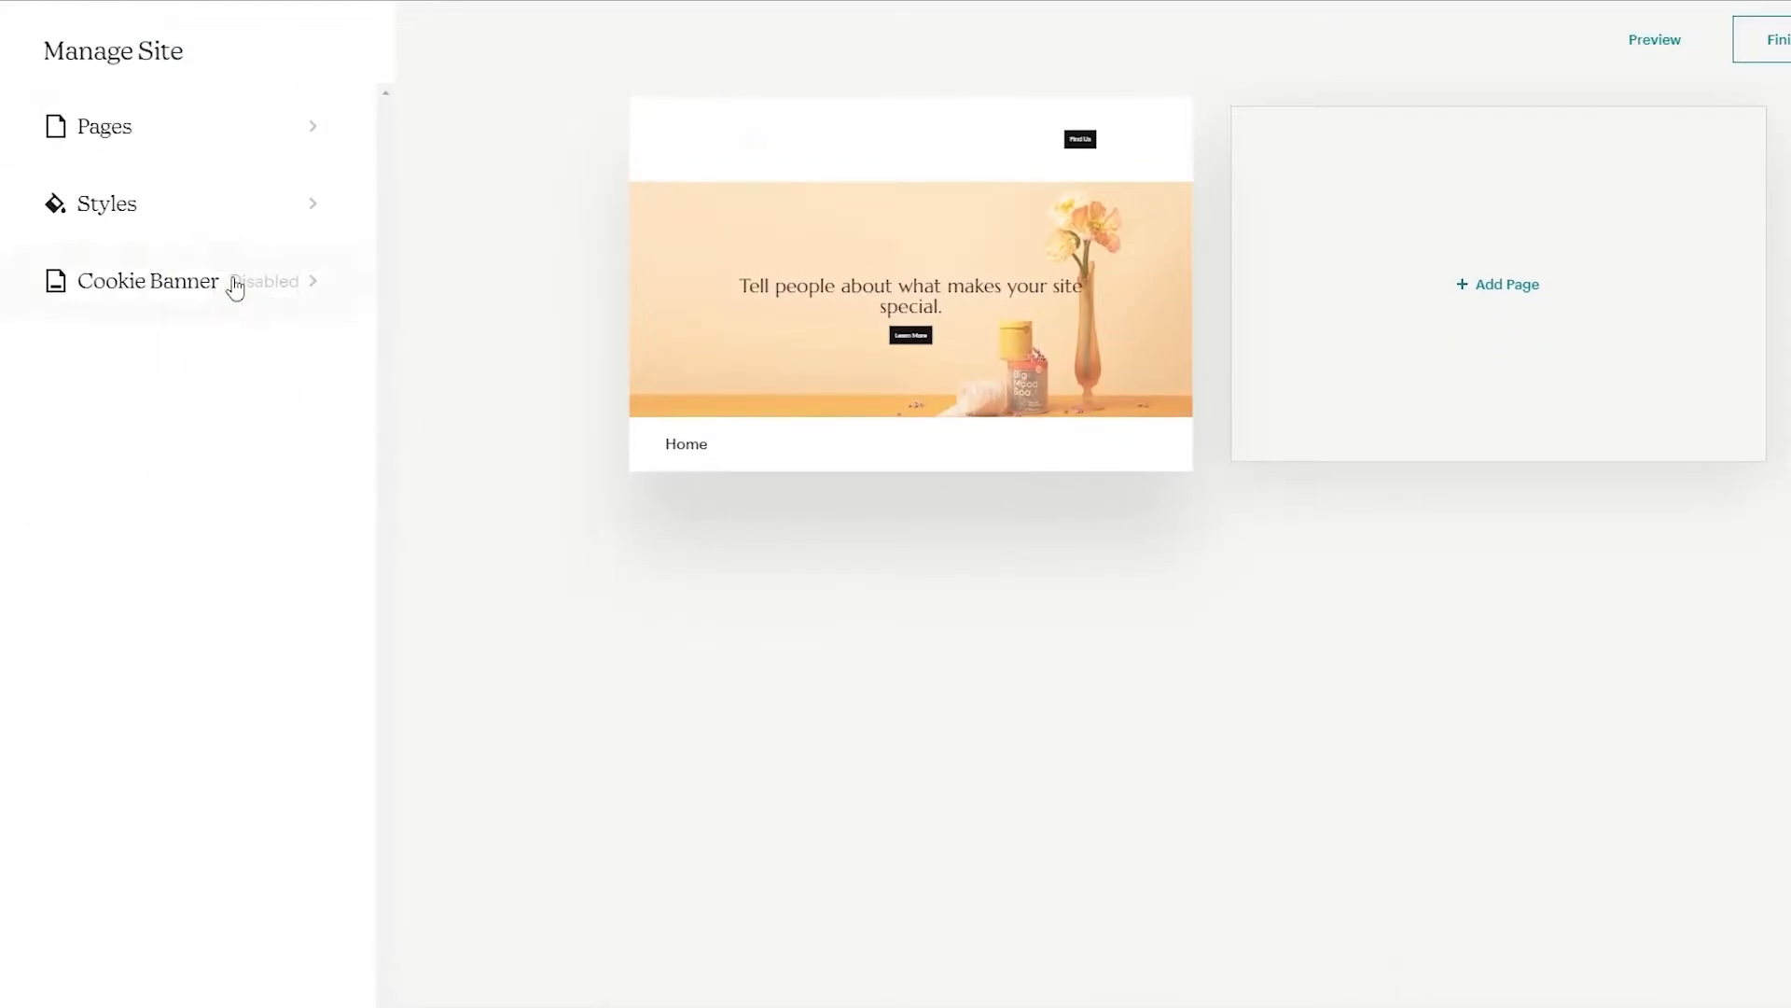
# Try enabling the site's cookie banner, turn it back off and return to the site overview
pyautogui.click(288, 283)
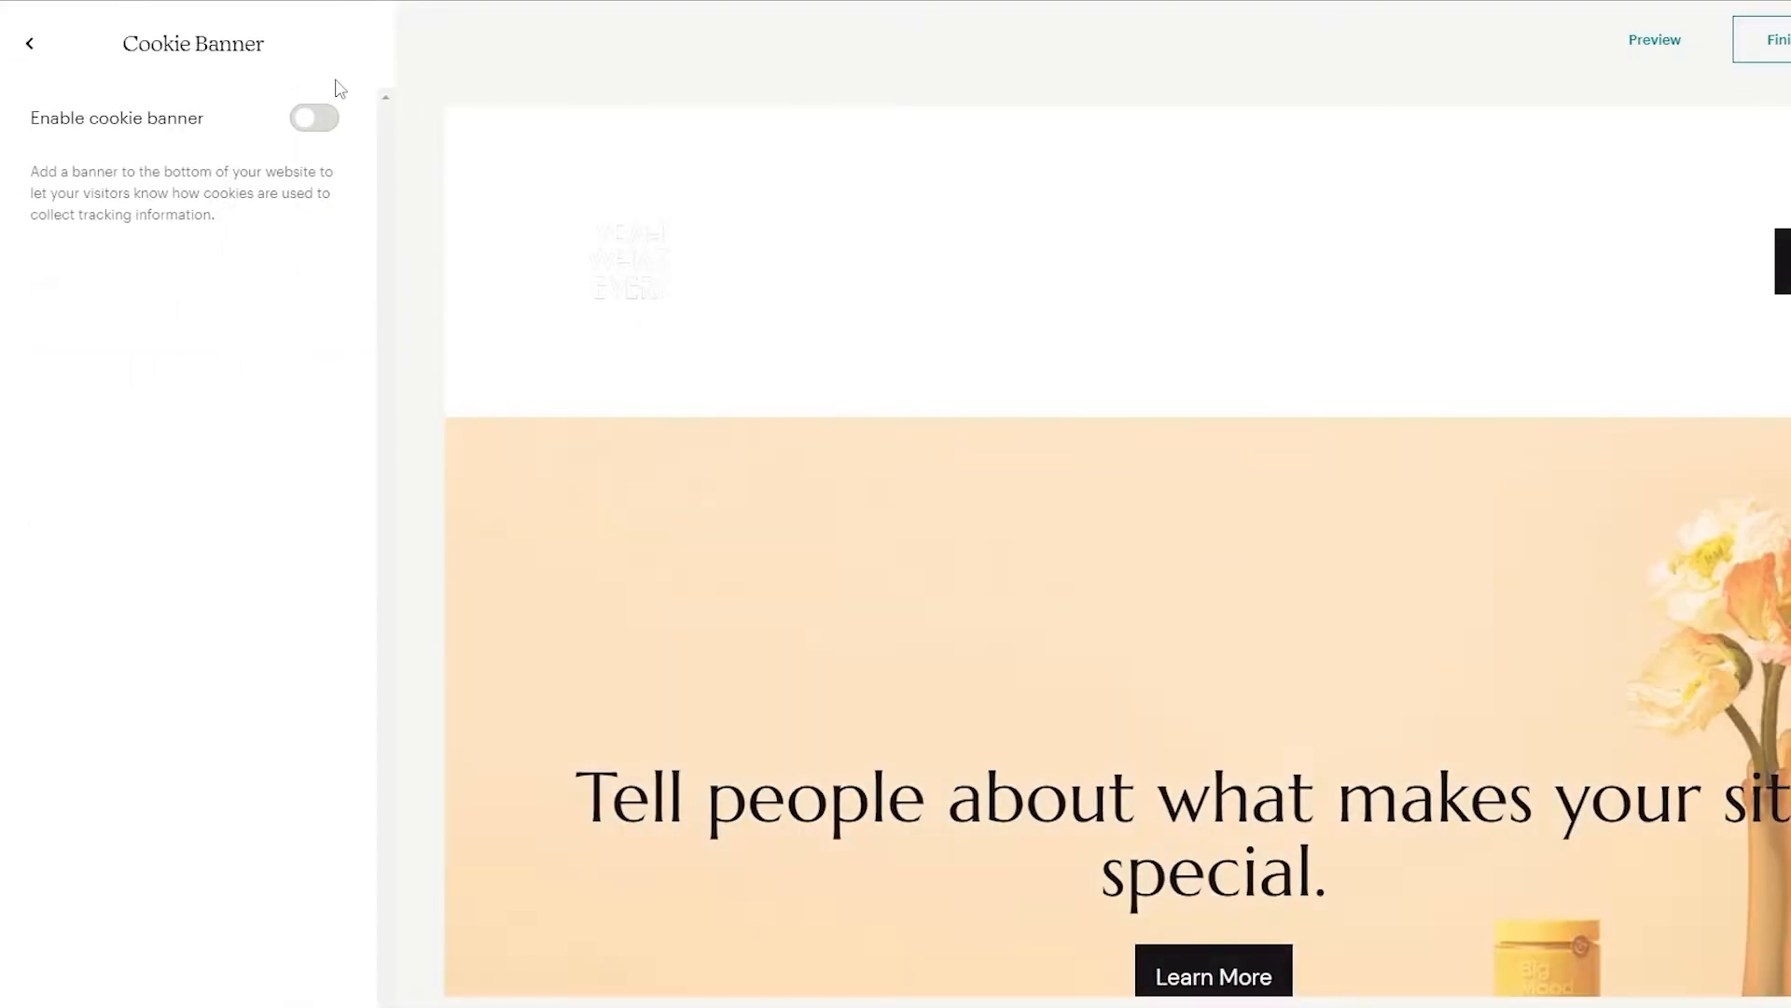
pyautogui.click(317, 118)
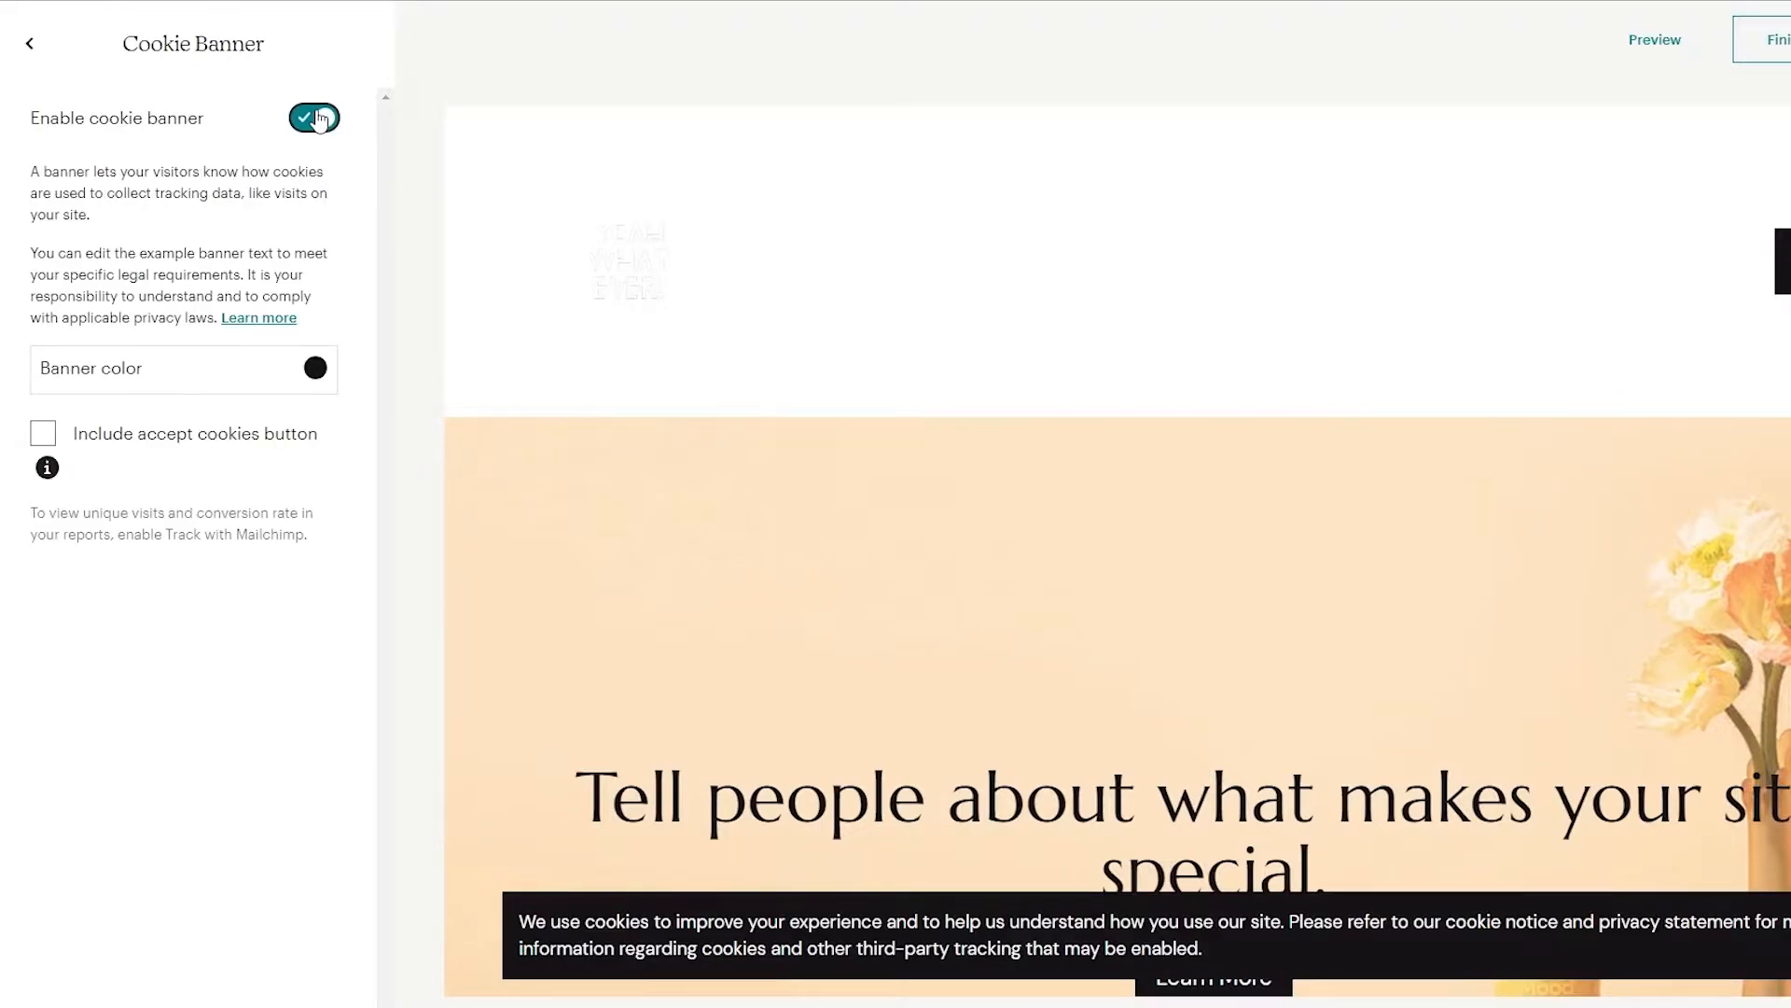
pyautogui.click(317, 117)
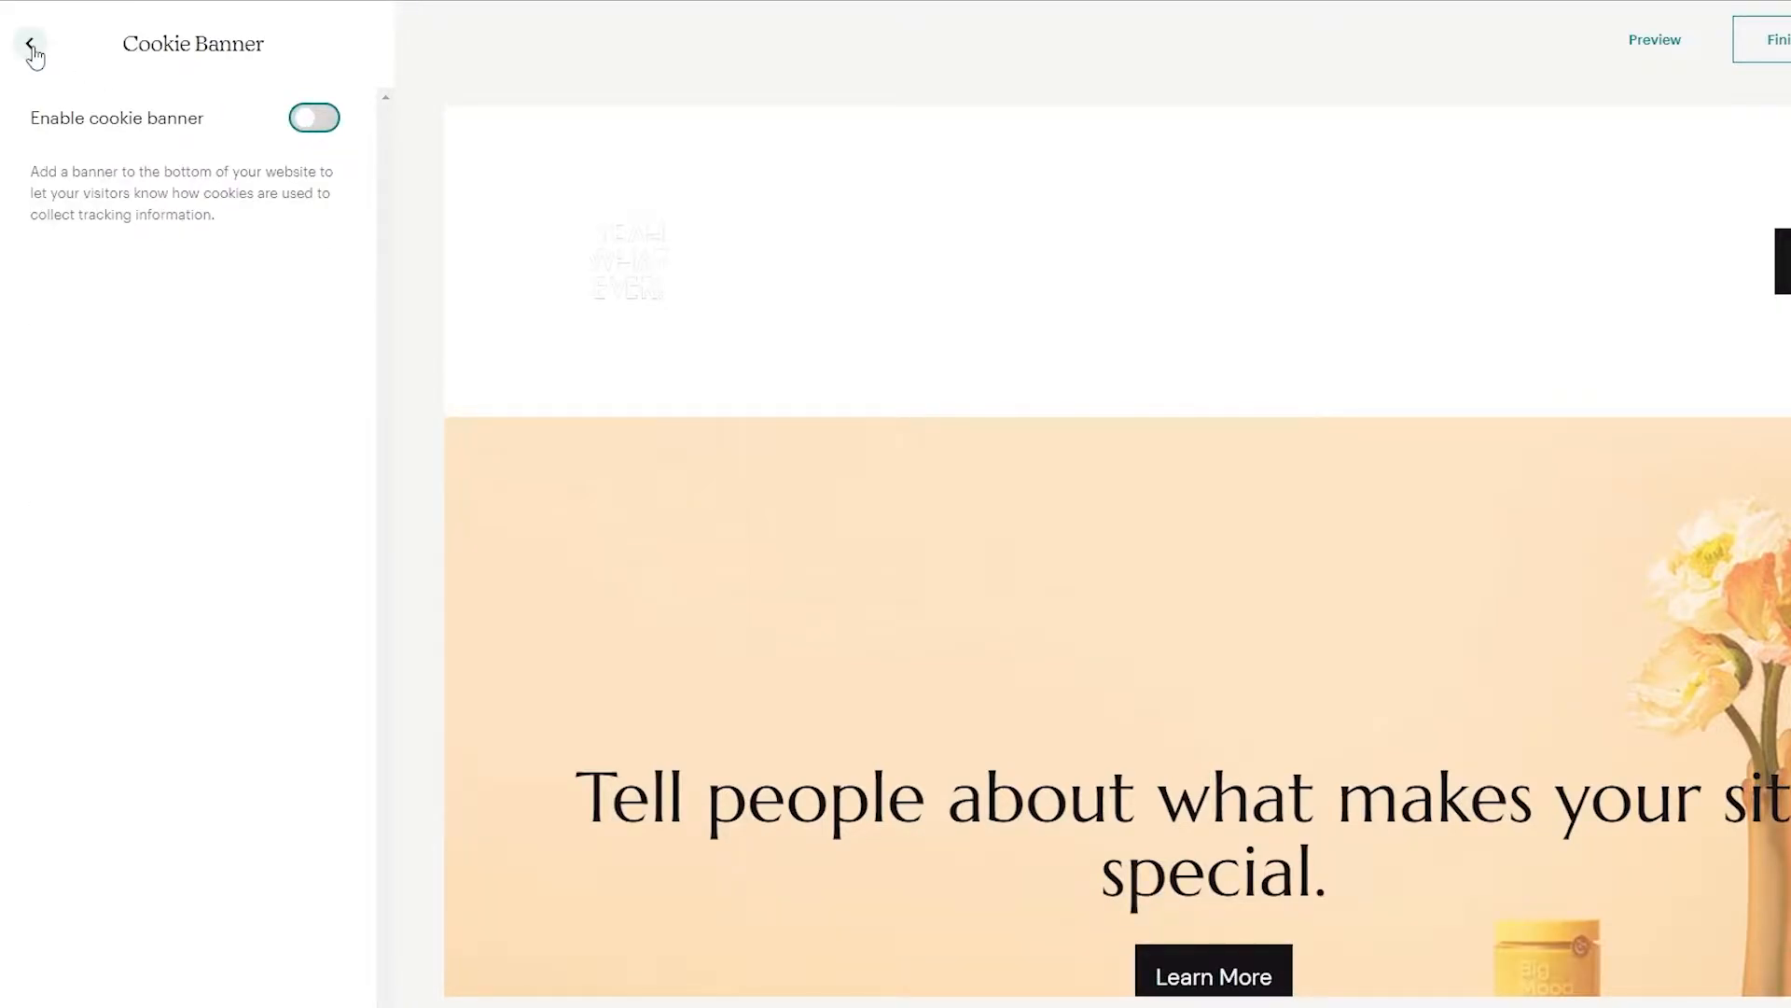
pyautogui.click(31, 47)
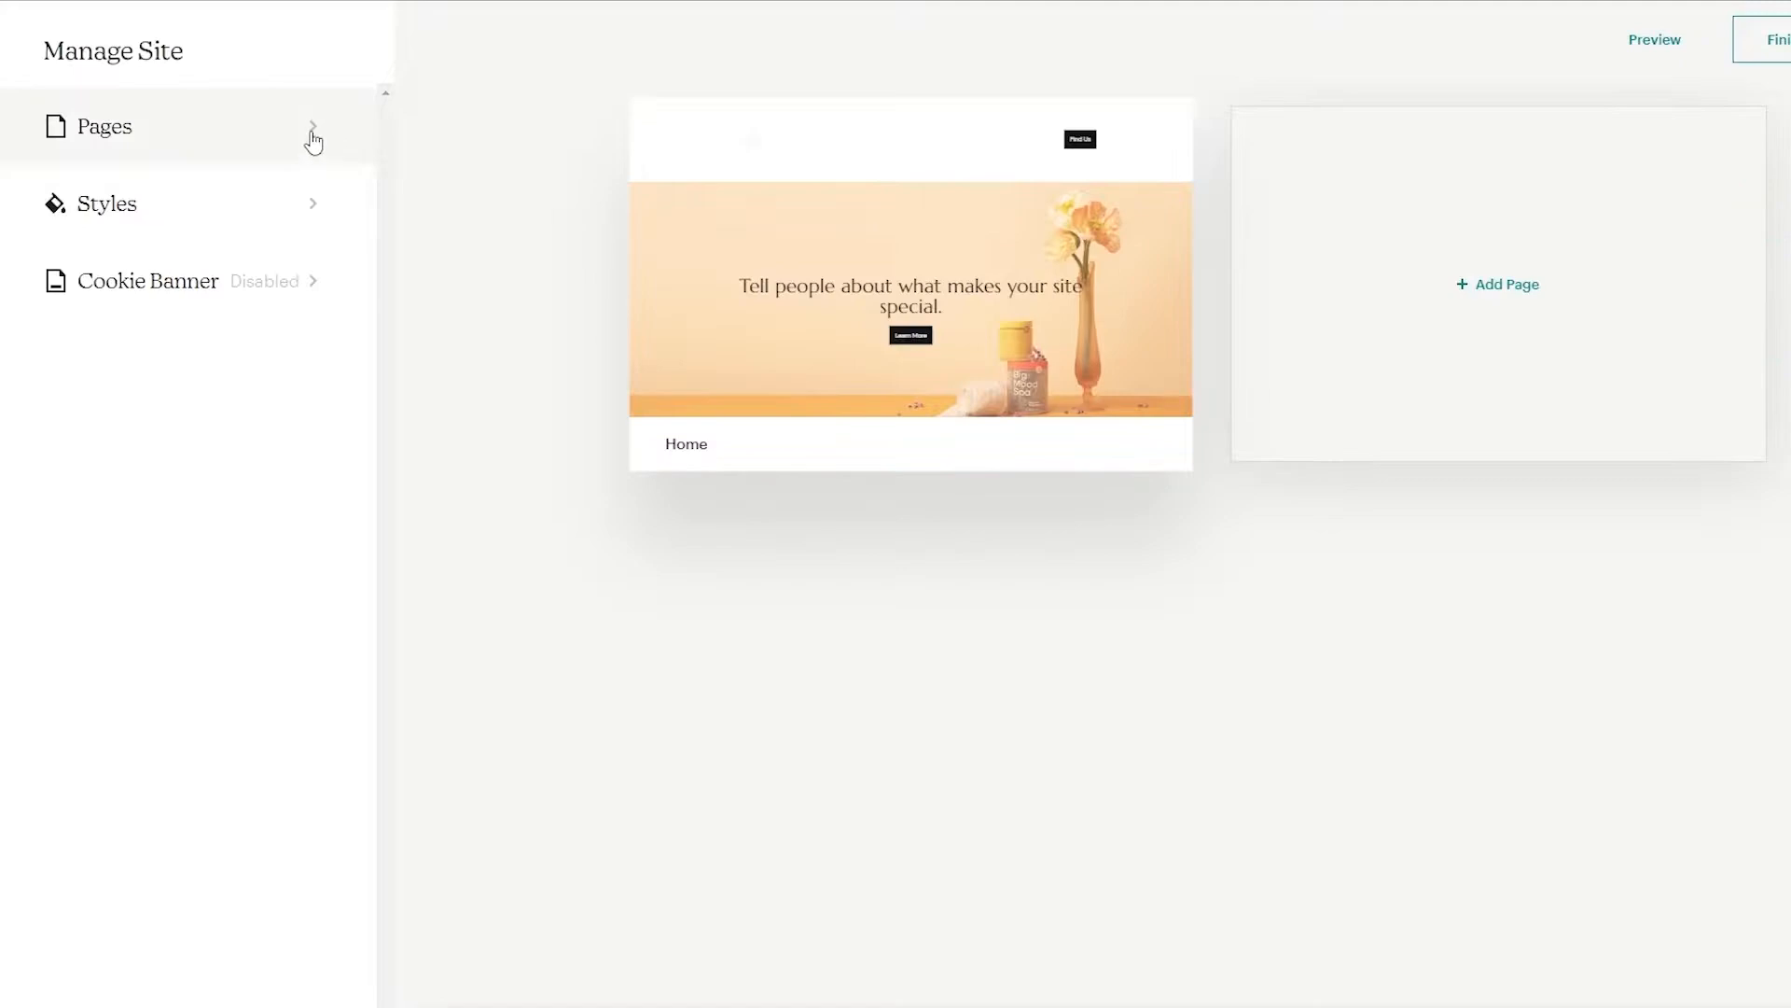
# Open the site's Home page for editing from the page management view
pyautogui.click(313, 131)
pyautogui.moveTo(832, 280)
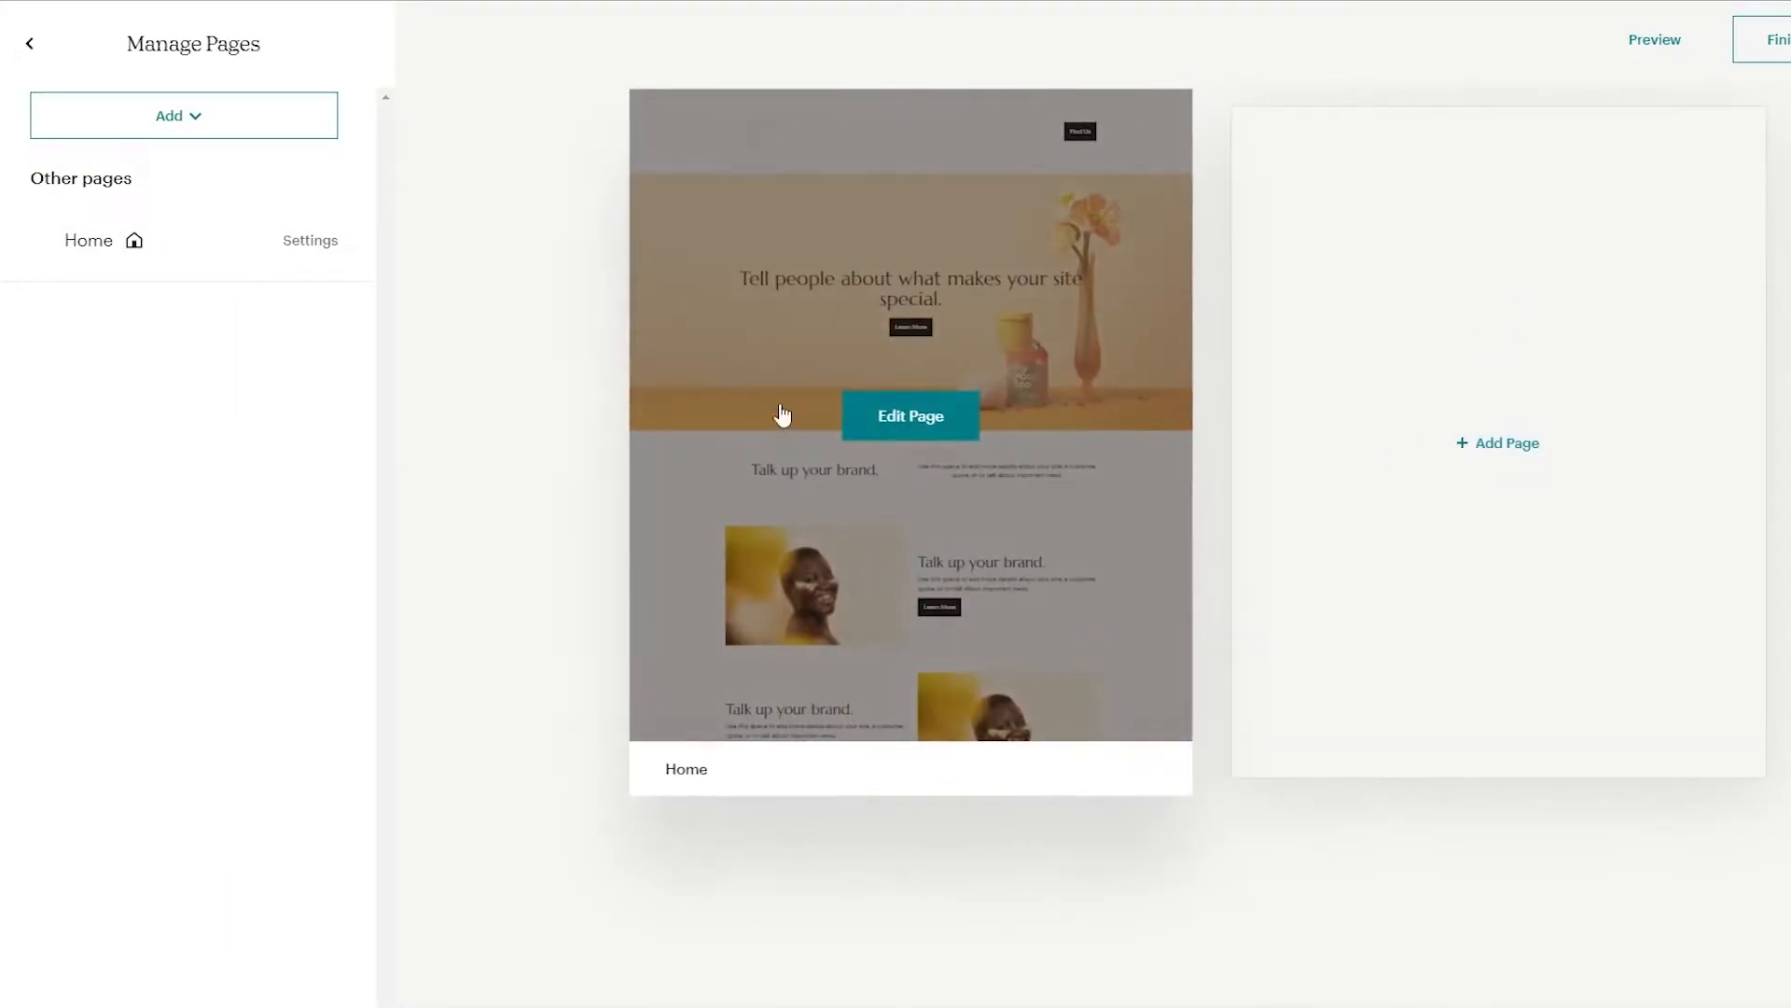
pyautogui.click(895, 417)
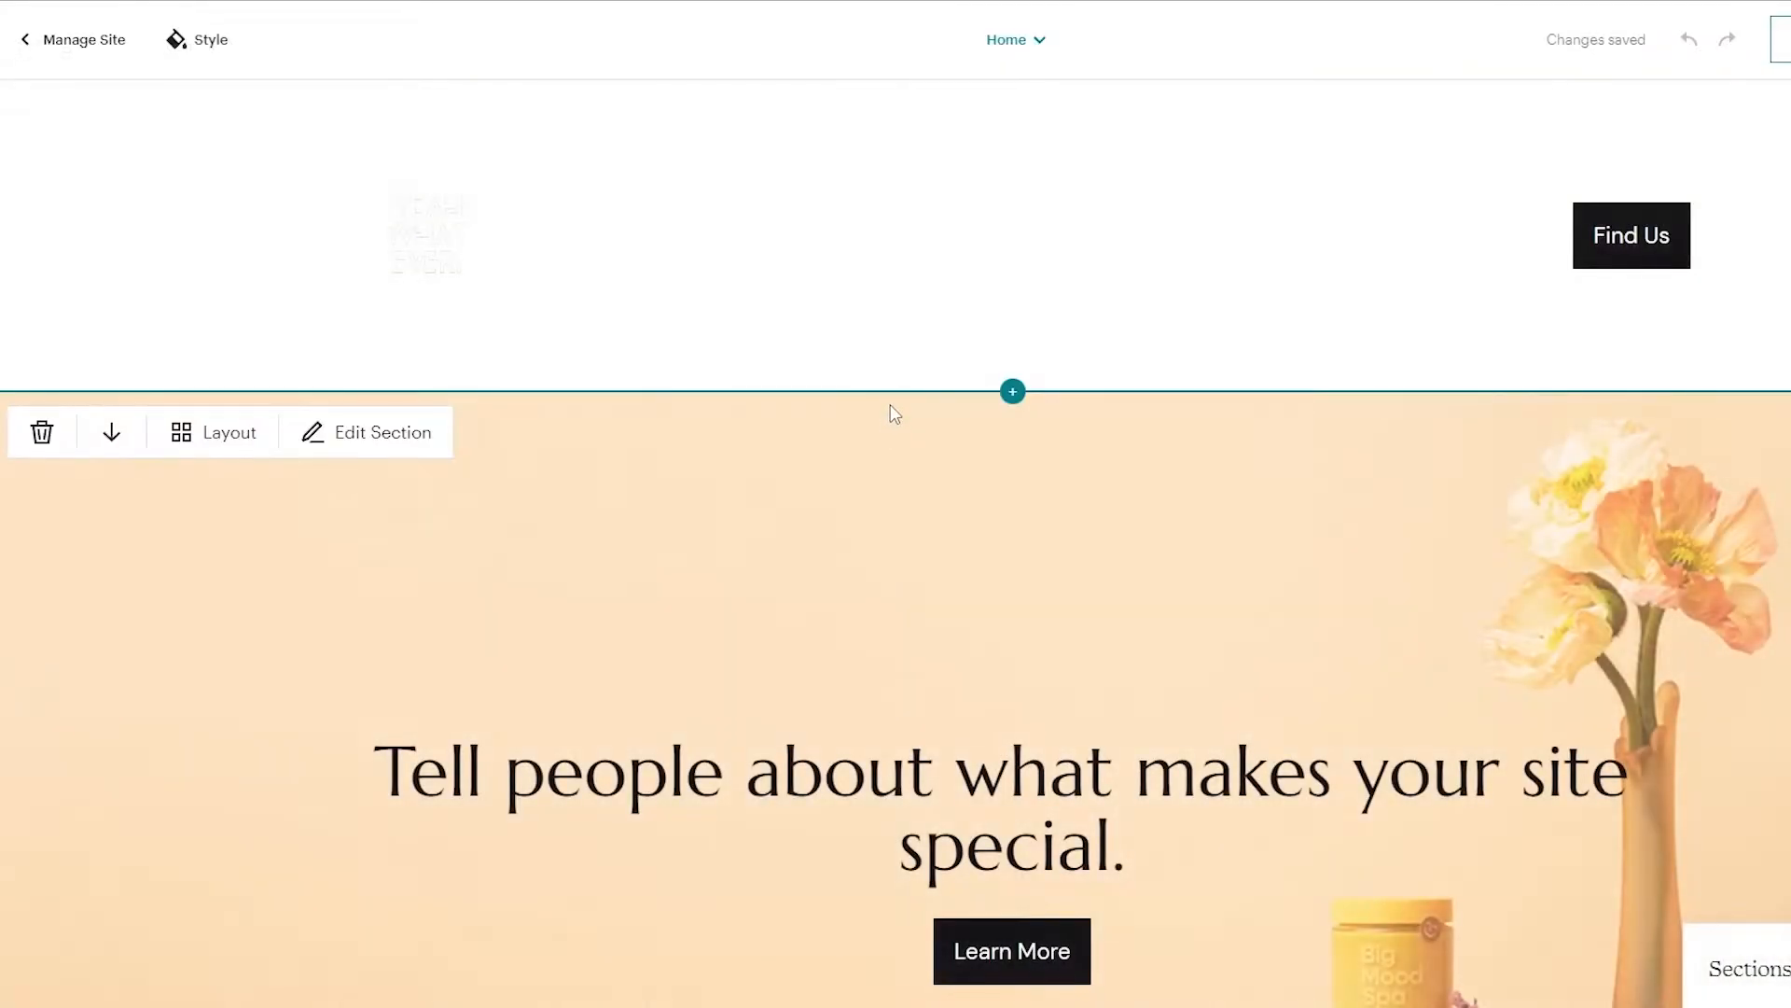
# Replace the placeholder logo in the Home page header with the Sole Inc. shoe-print logo from Content Studio
pyautogui.click(420, 238)
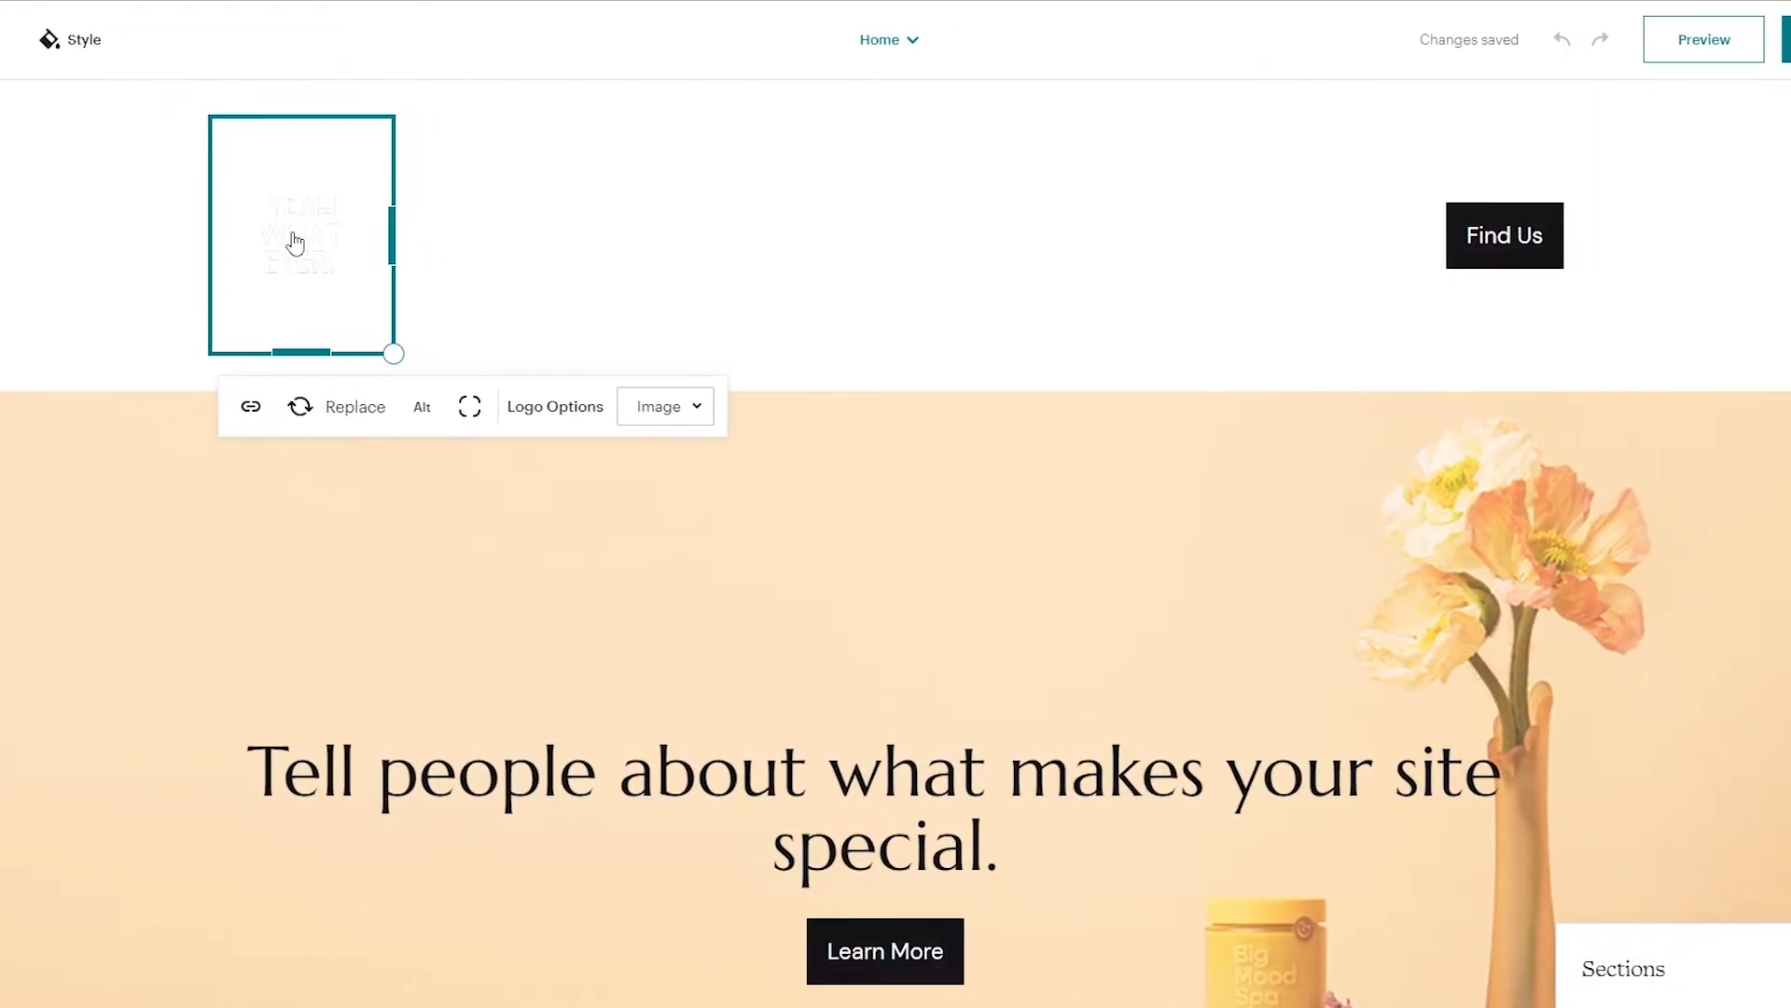
pyautogui.click(349, 421)
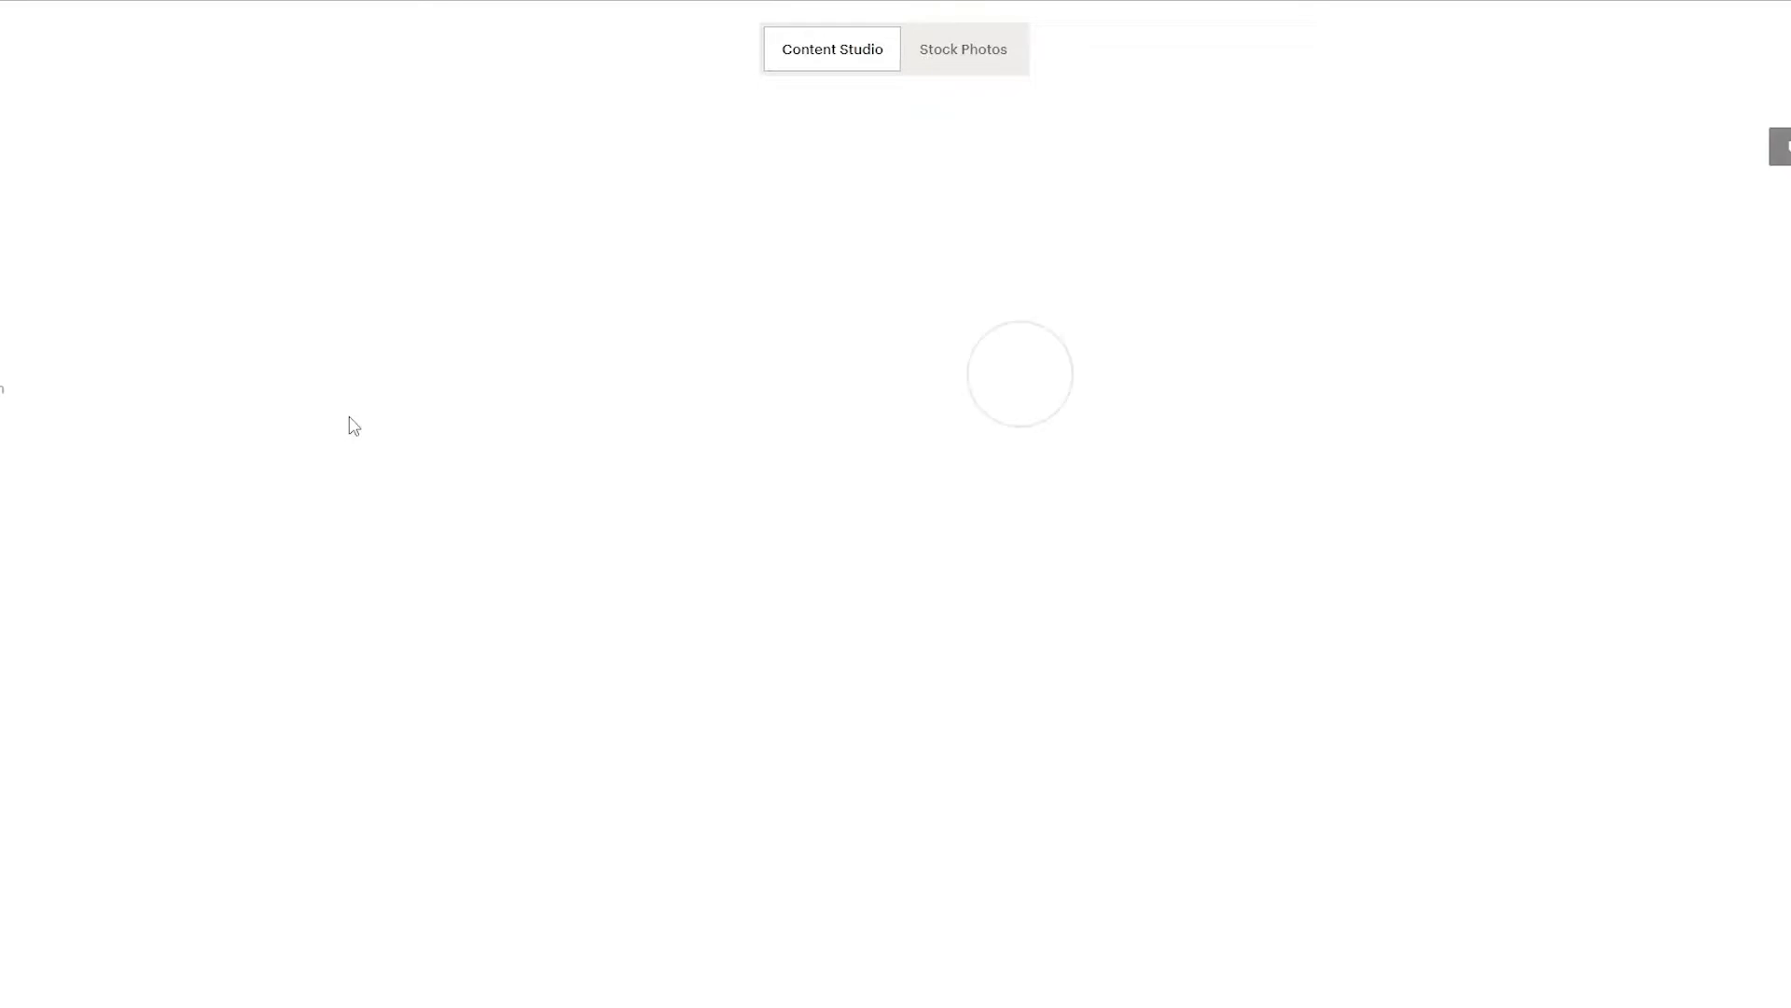
pyautogui.click(628, 488)
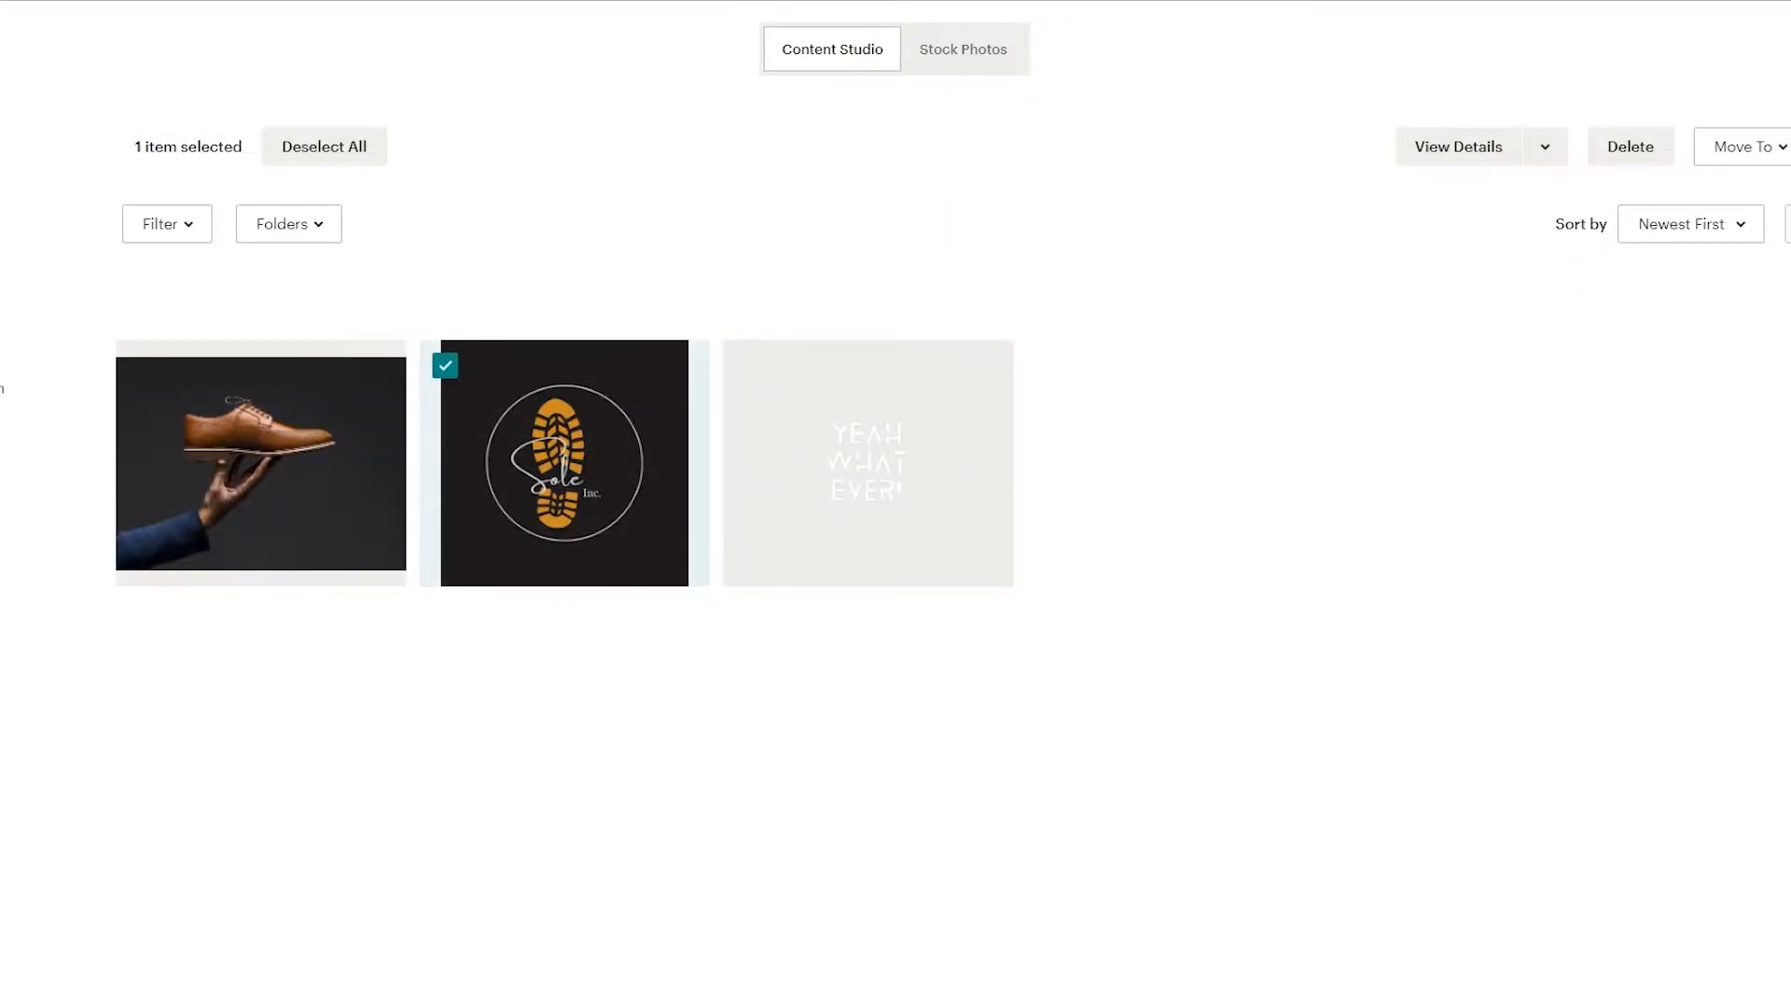
pyautogui.click(1789, 147)
# Shrink the header logo proportionally to a small square slightly taller than the Find Us button
pyautogui.scroll(-4, 1026, 437)
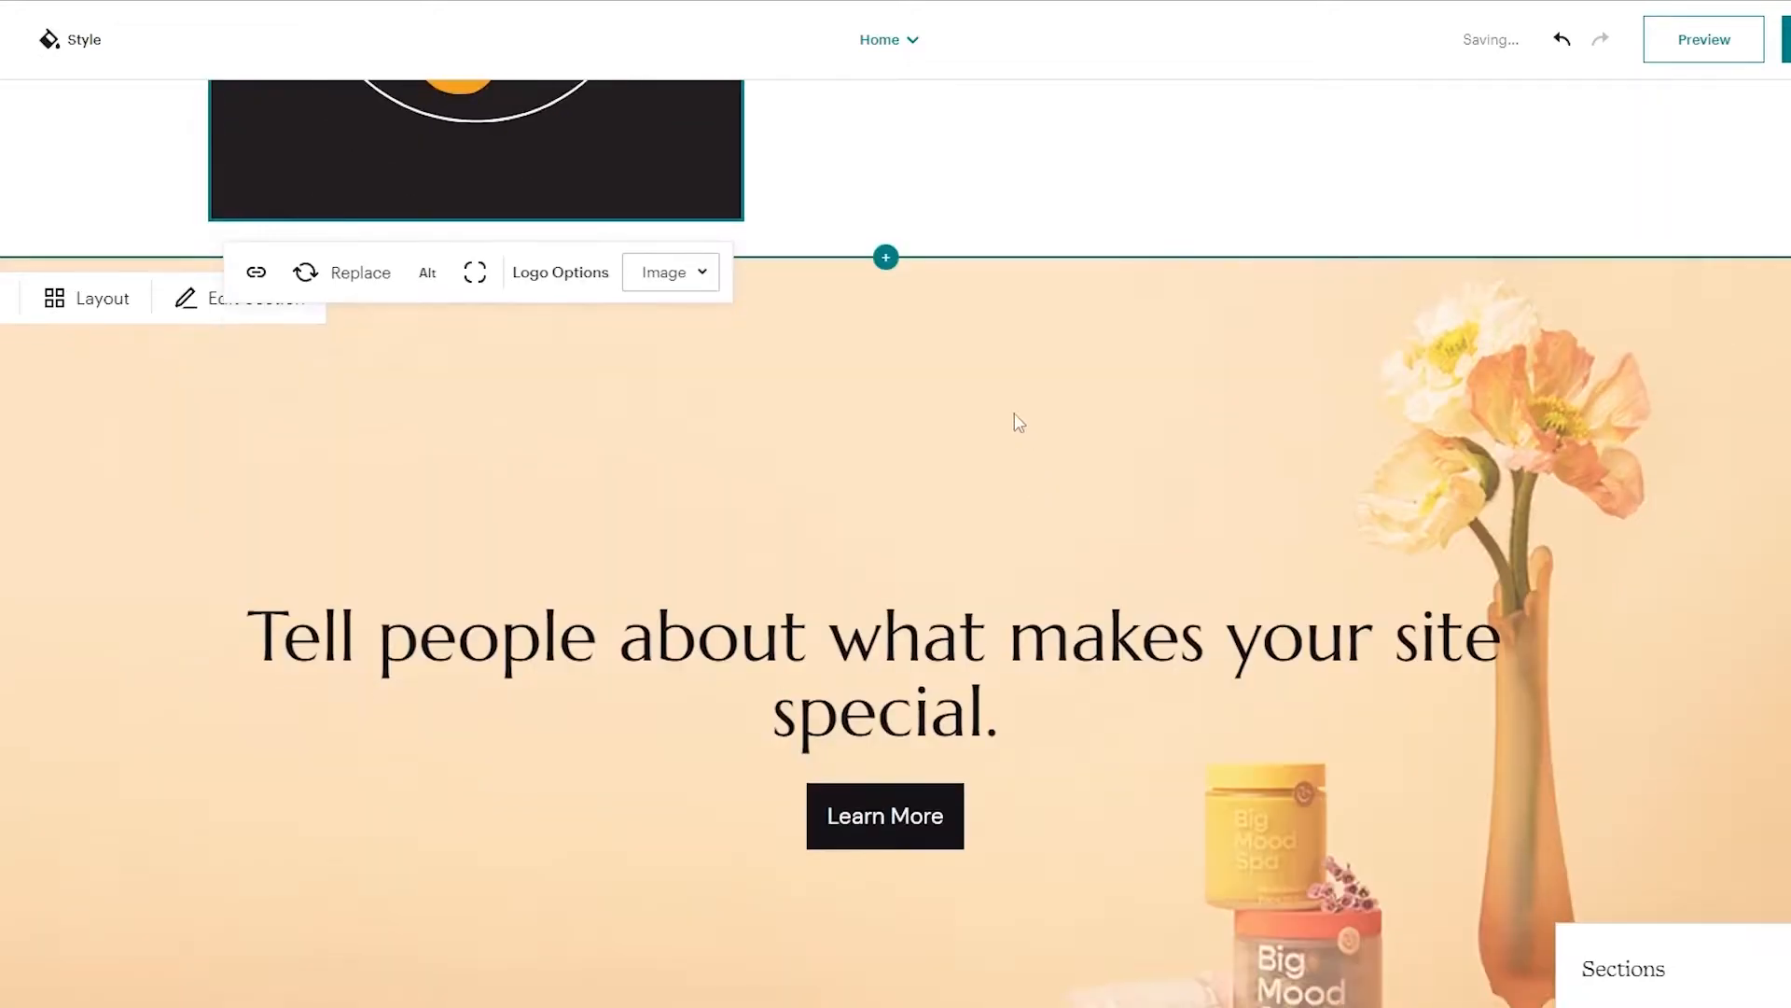
pyautogui.scroll(4, 880, 372)
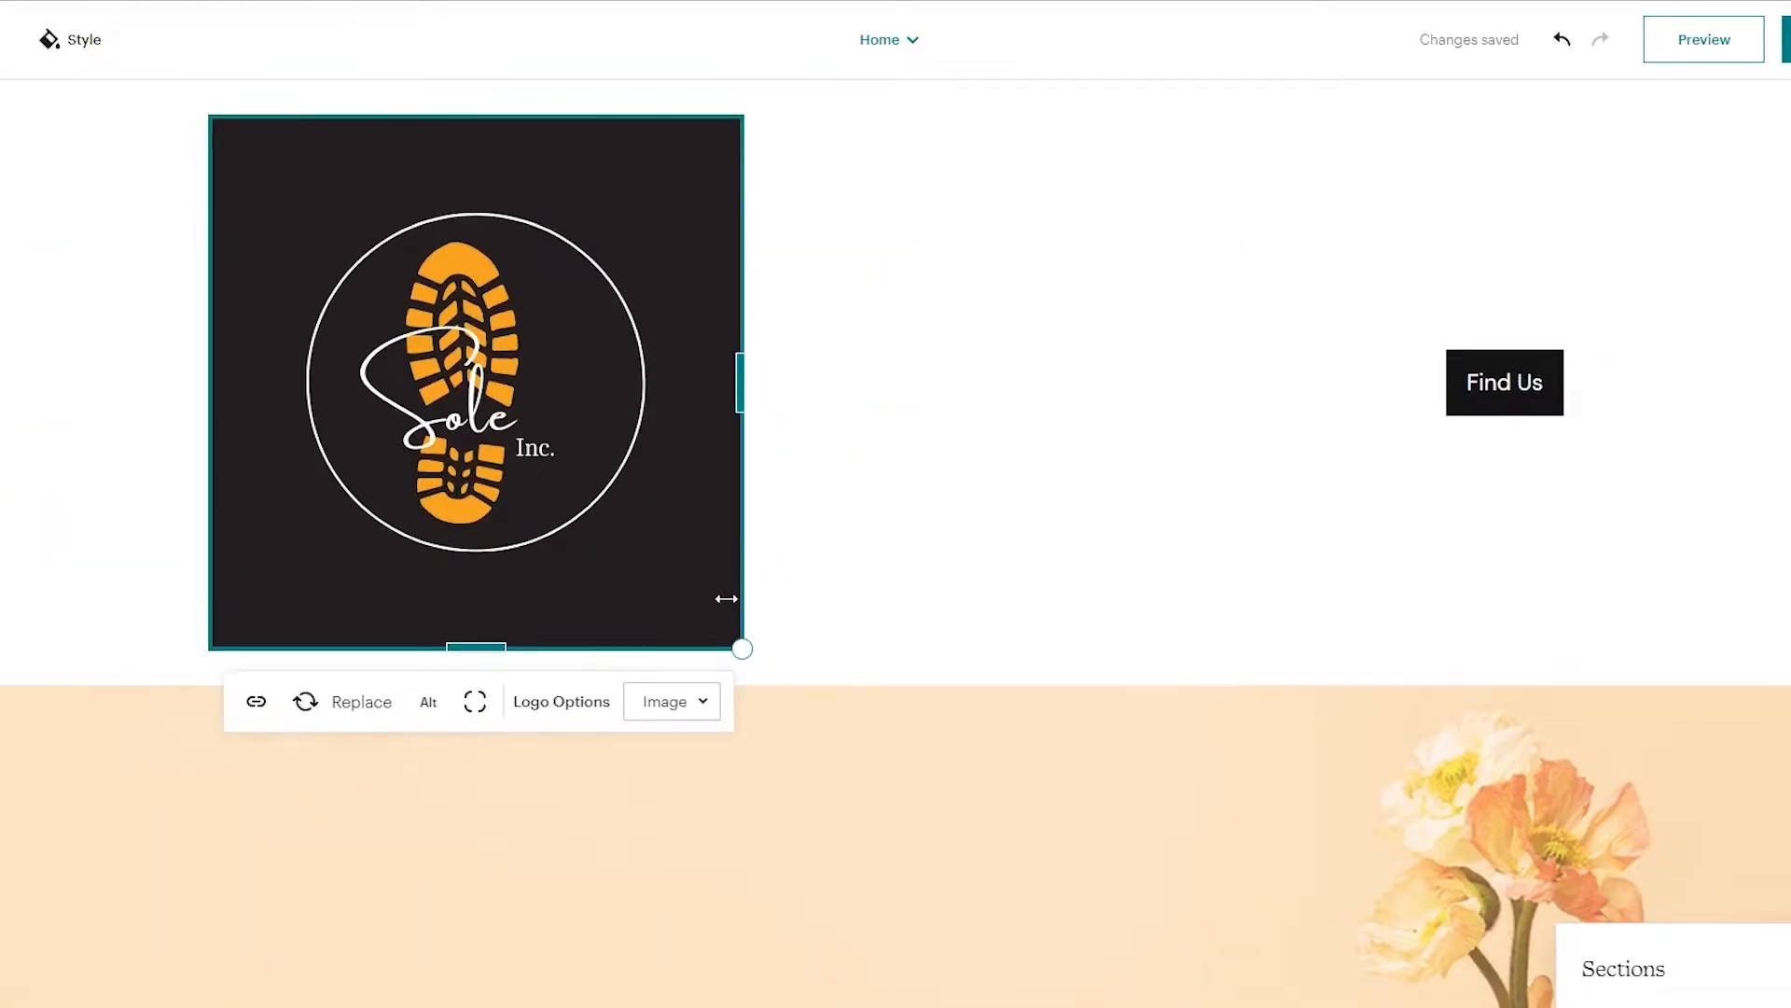
pyautogui.moveTo(743, 648); pyautogui.dragTo(321, 152)
pyautogui.click(378, 410)
# Examine the Home page's sections from the header down to the footer and return to the header
pyautogui.scroll(-5, 378, 410)
pyautogui.scroll(5, 383, 416)
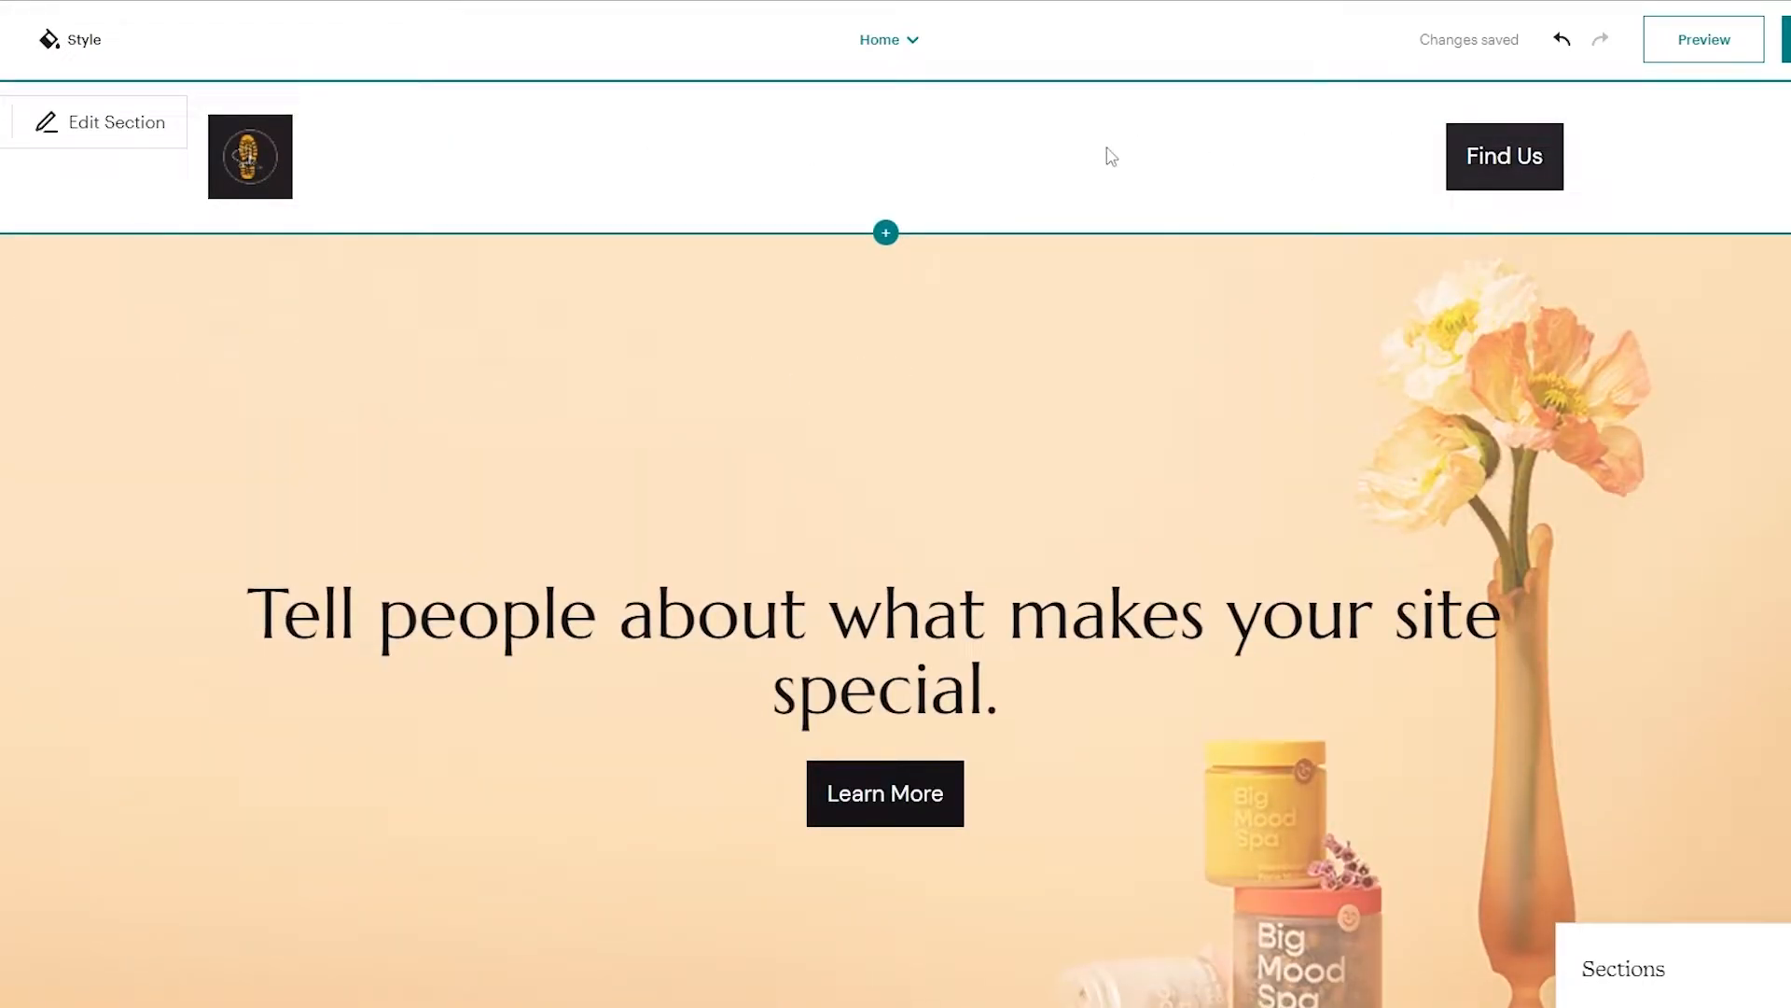
pyautogui.scroll(-2, 1026, 205)
pyautogui.scroll(-2, 859, 497)
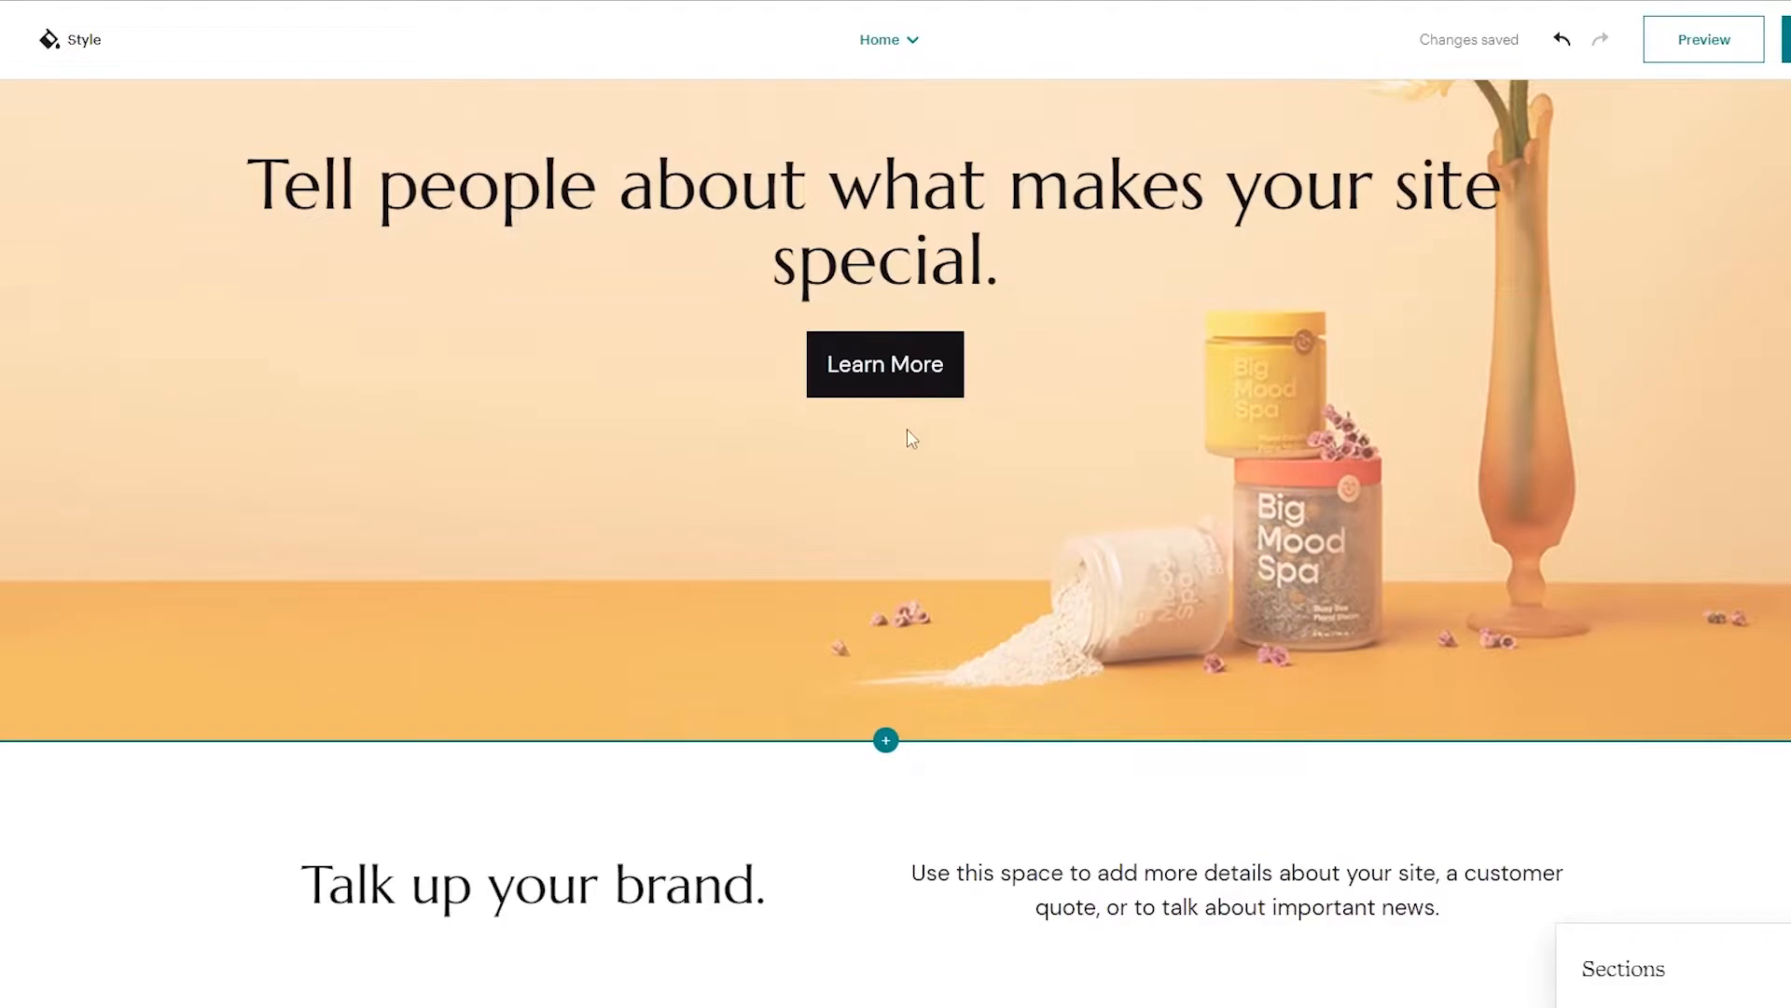
pyautogui.scroll(1, 913, 436)
pyautogui.scroll(-6, 927, 406)
pyautogui.scroll(-8, 1034, 457)
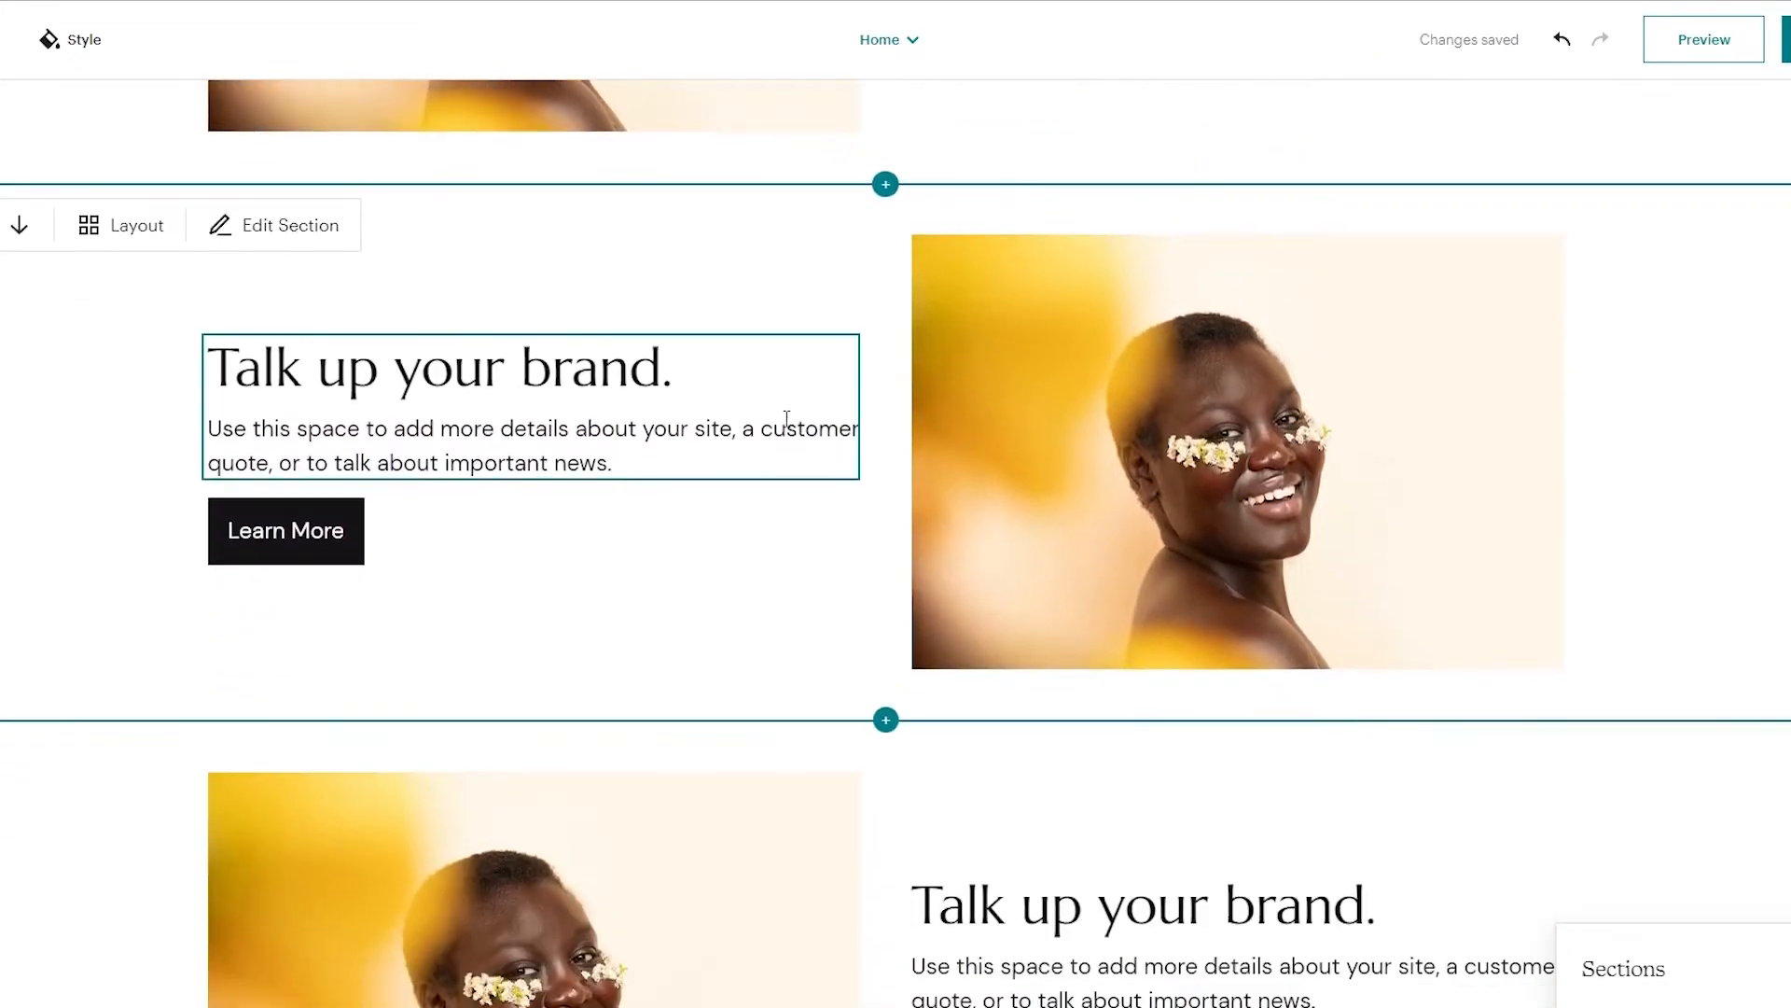
pyautogui.scroll(-2, 790, 415)
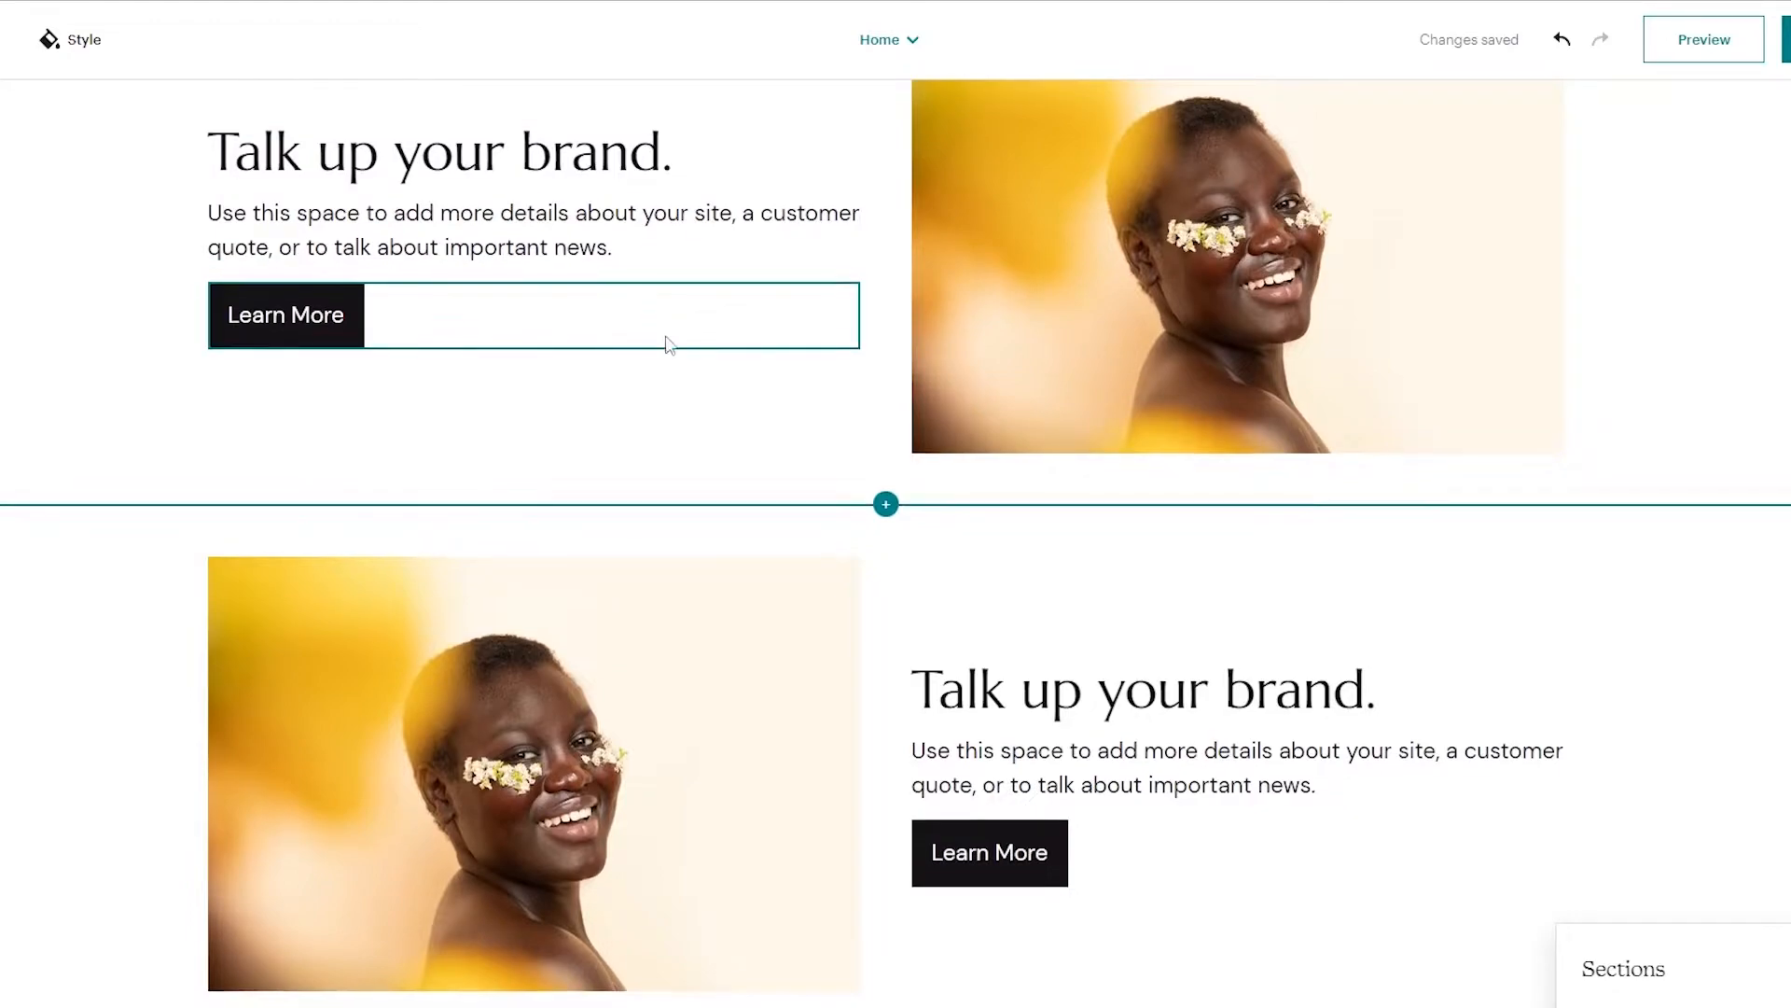
pyautogui.scroll(-8, 1180, 550)
pyautogui.scroll(-5, 691, 532)
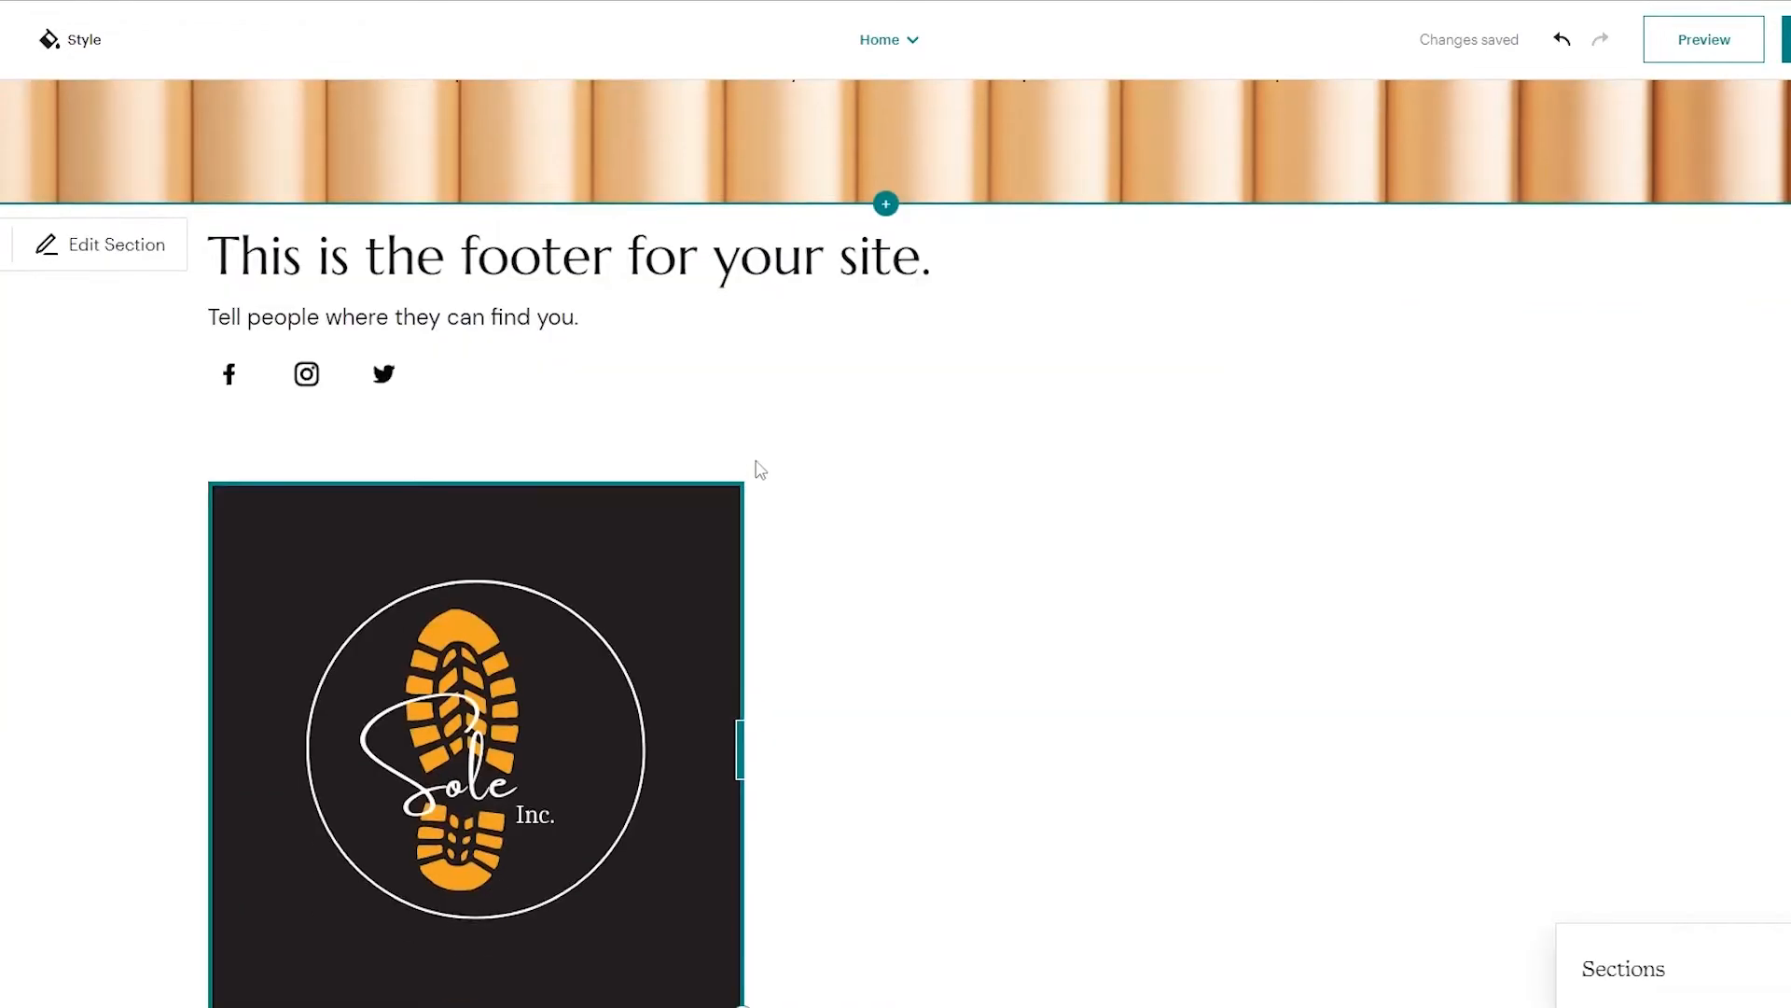
pyautogui.scroll(3, 988, 504)
pyautogui.scroll(-4, 967, 448)
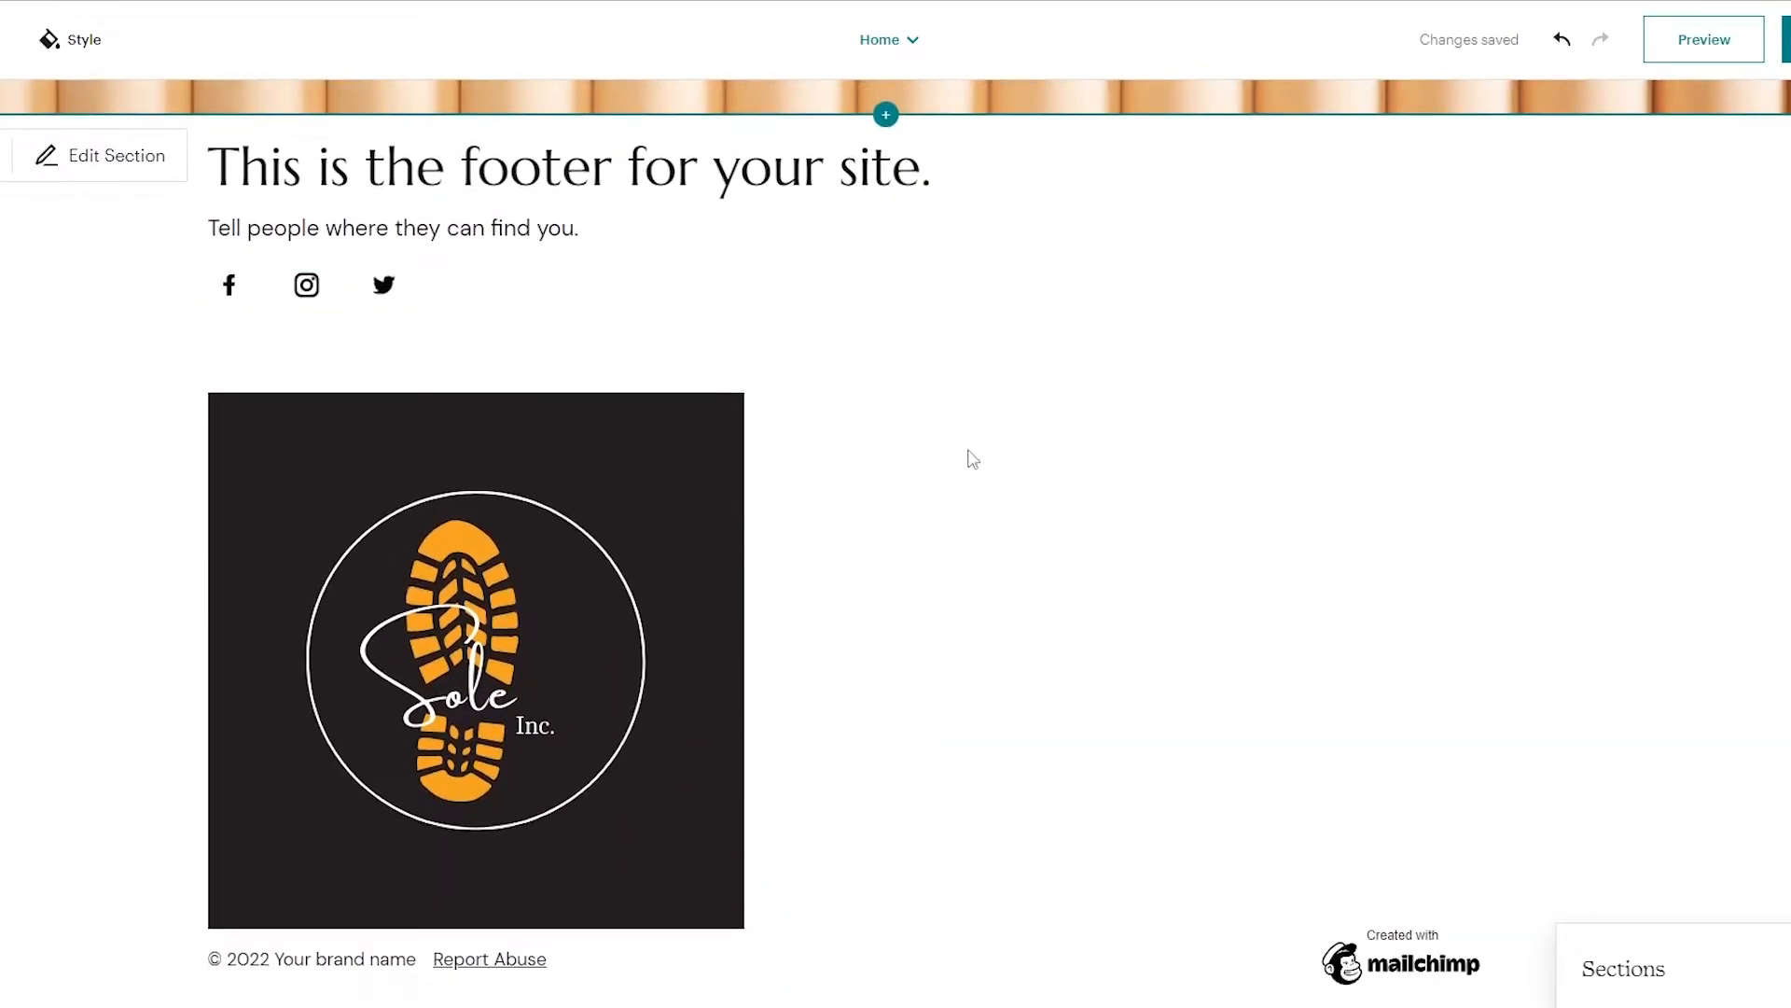
pyautogui.scroll(10, 972, 460)
pyautogui.scroll(15, 972, 457)
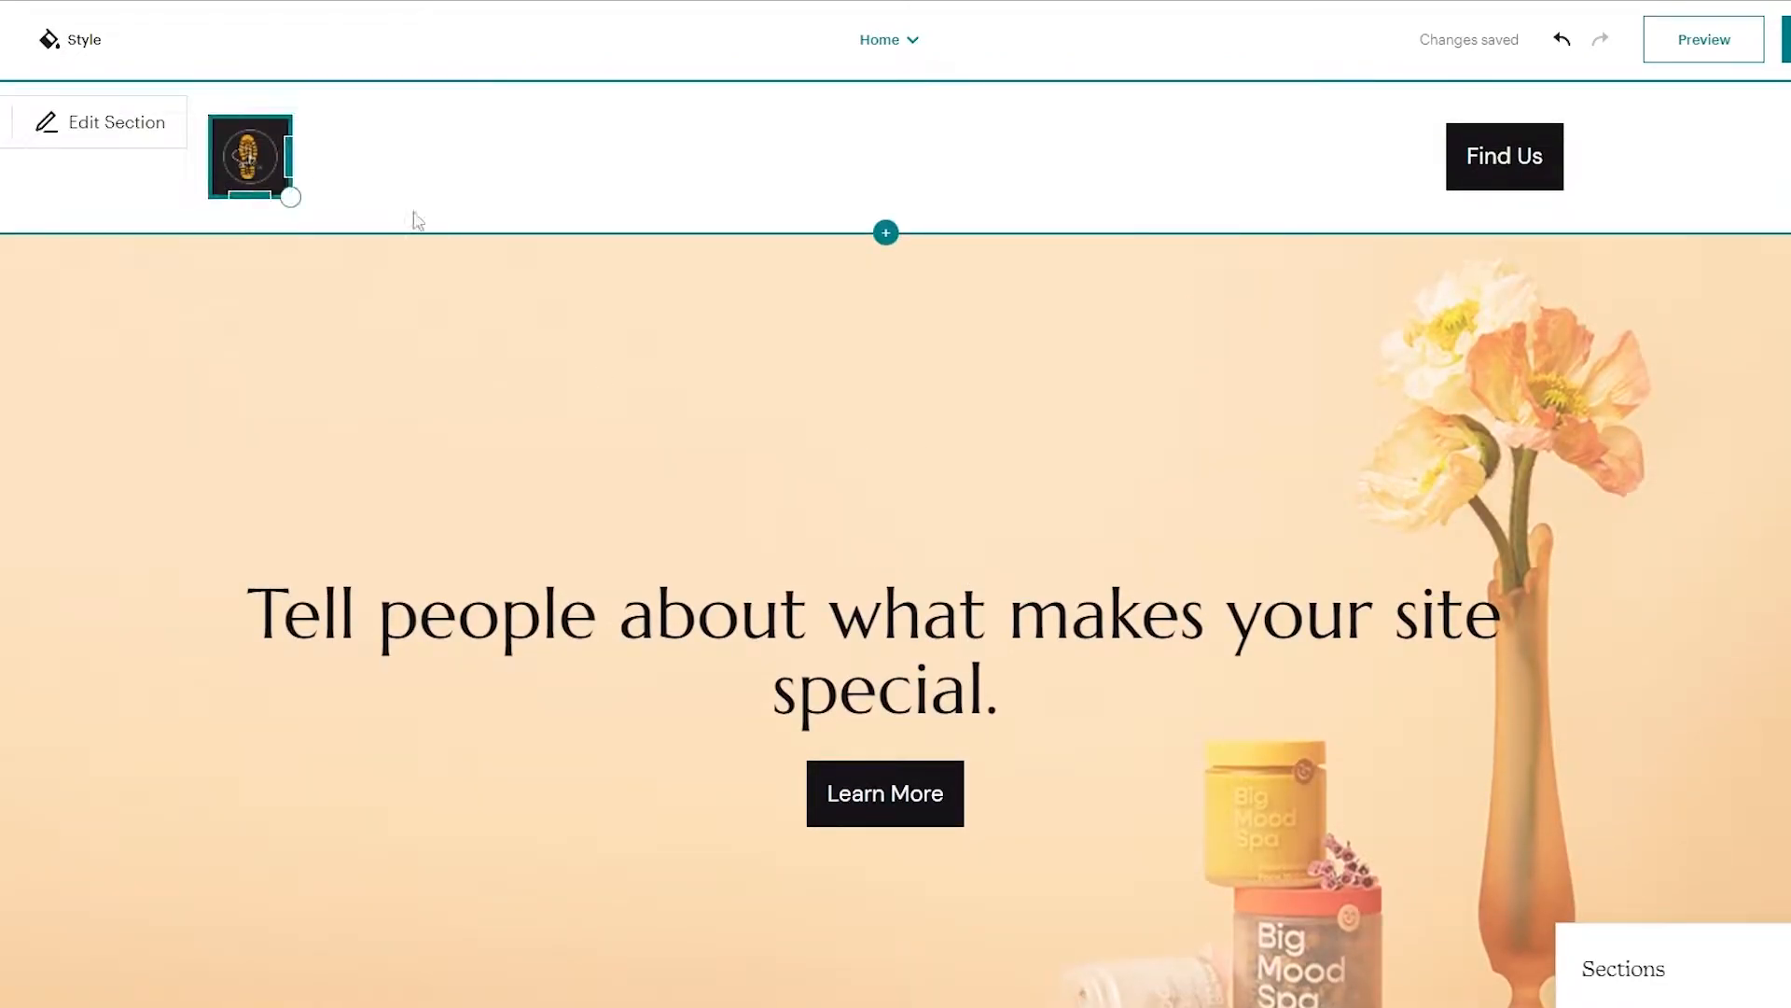
# Change the Intro section's layout to the final option, with its text overlapping an offset image
pyautogui.click(763, 377)
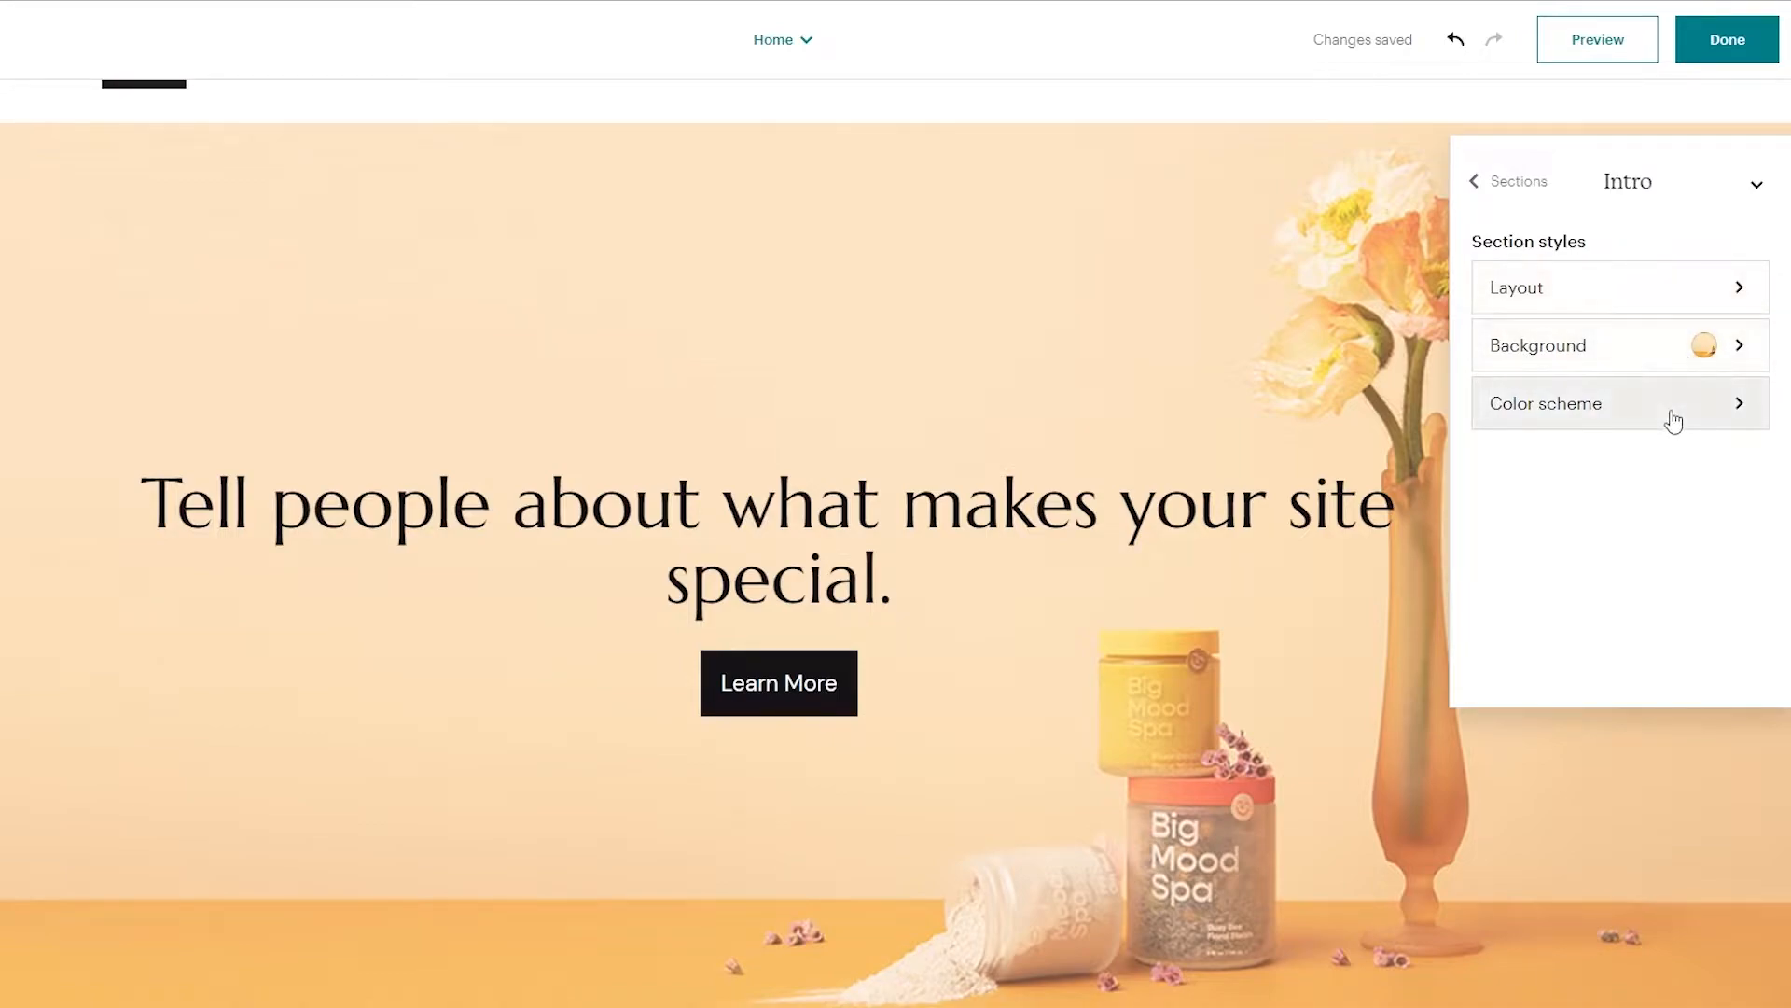
pyautogui.click(1708, 295)
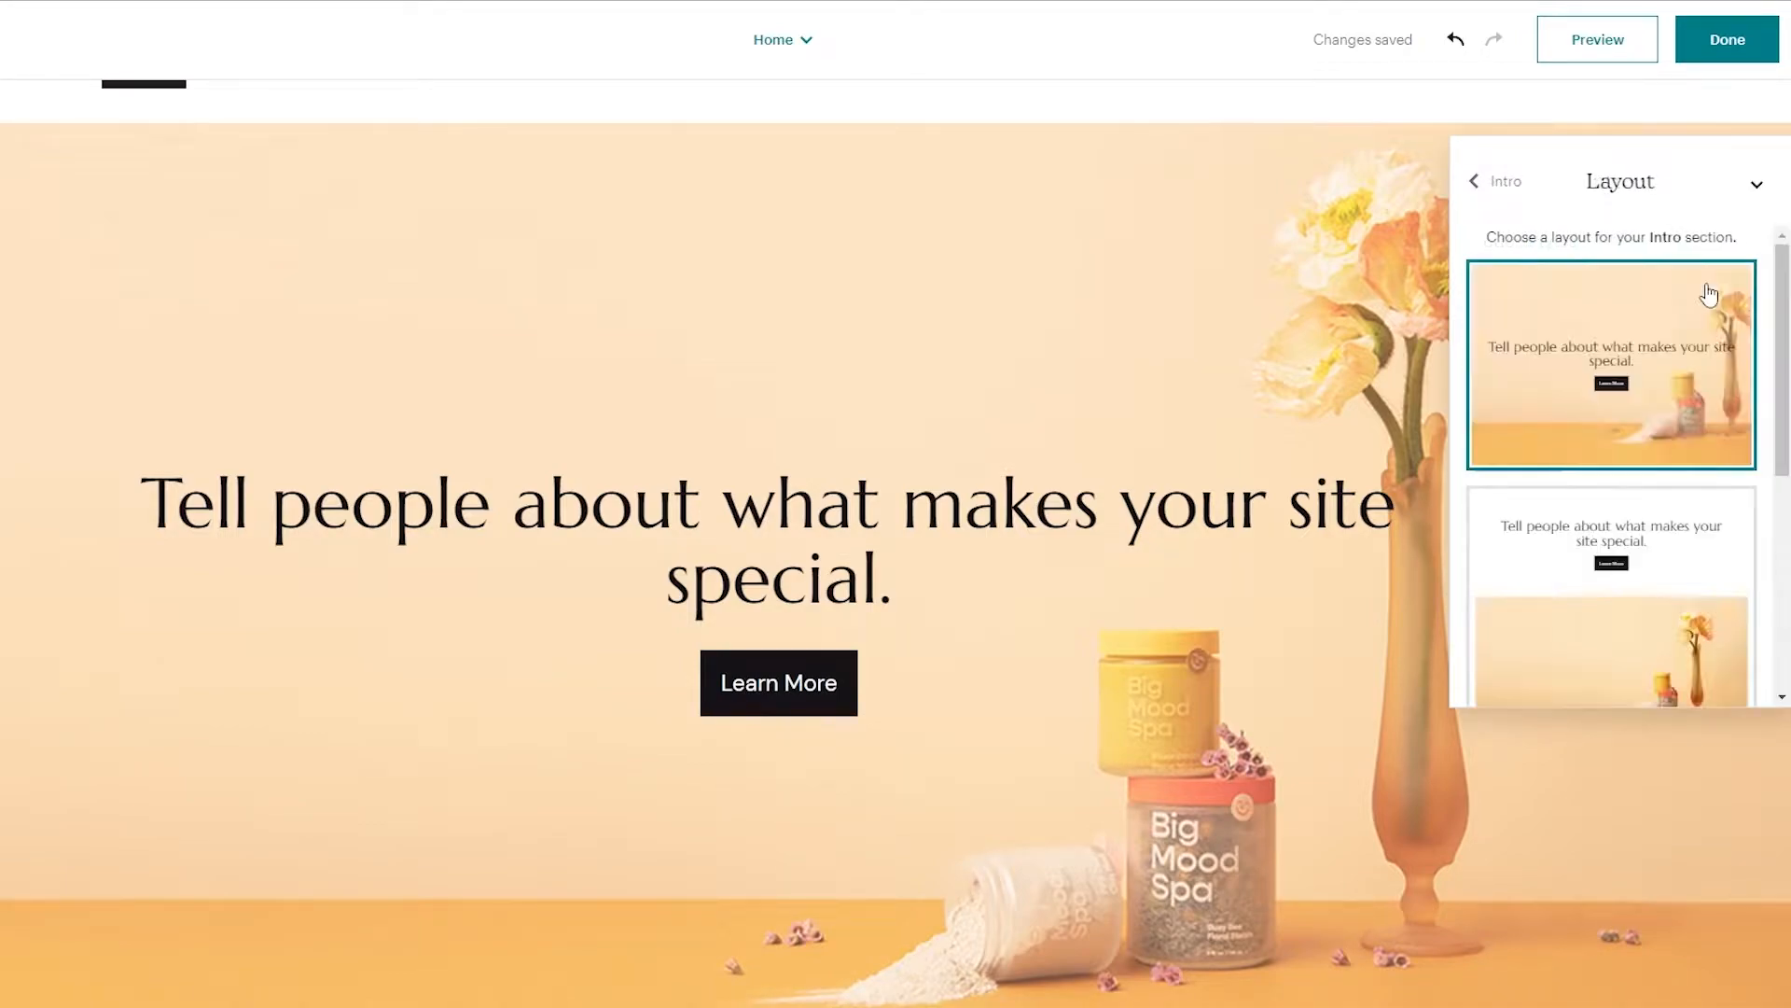
pyautogui.scroll(-5, 1650, 413)
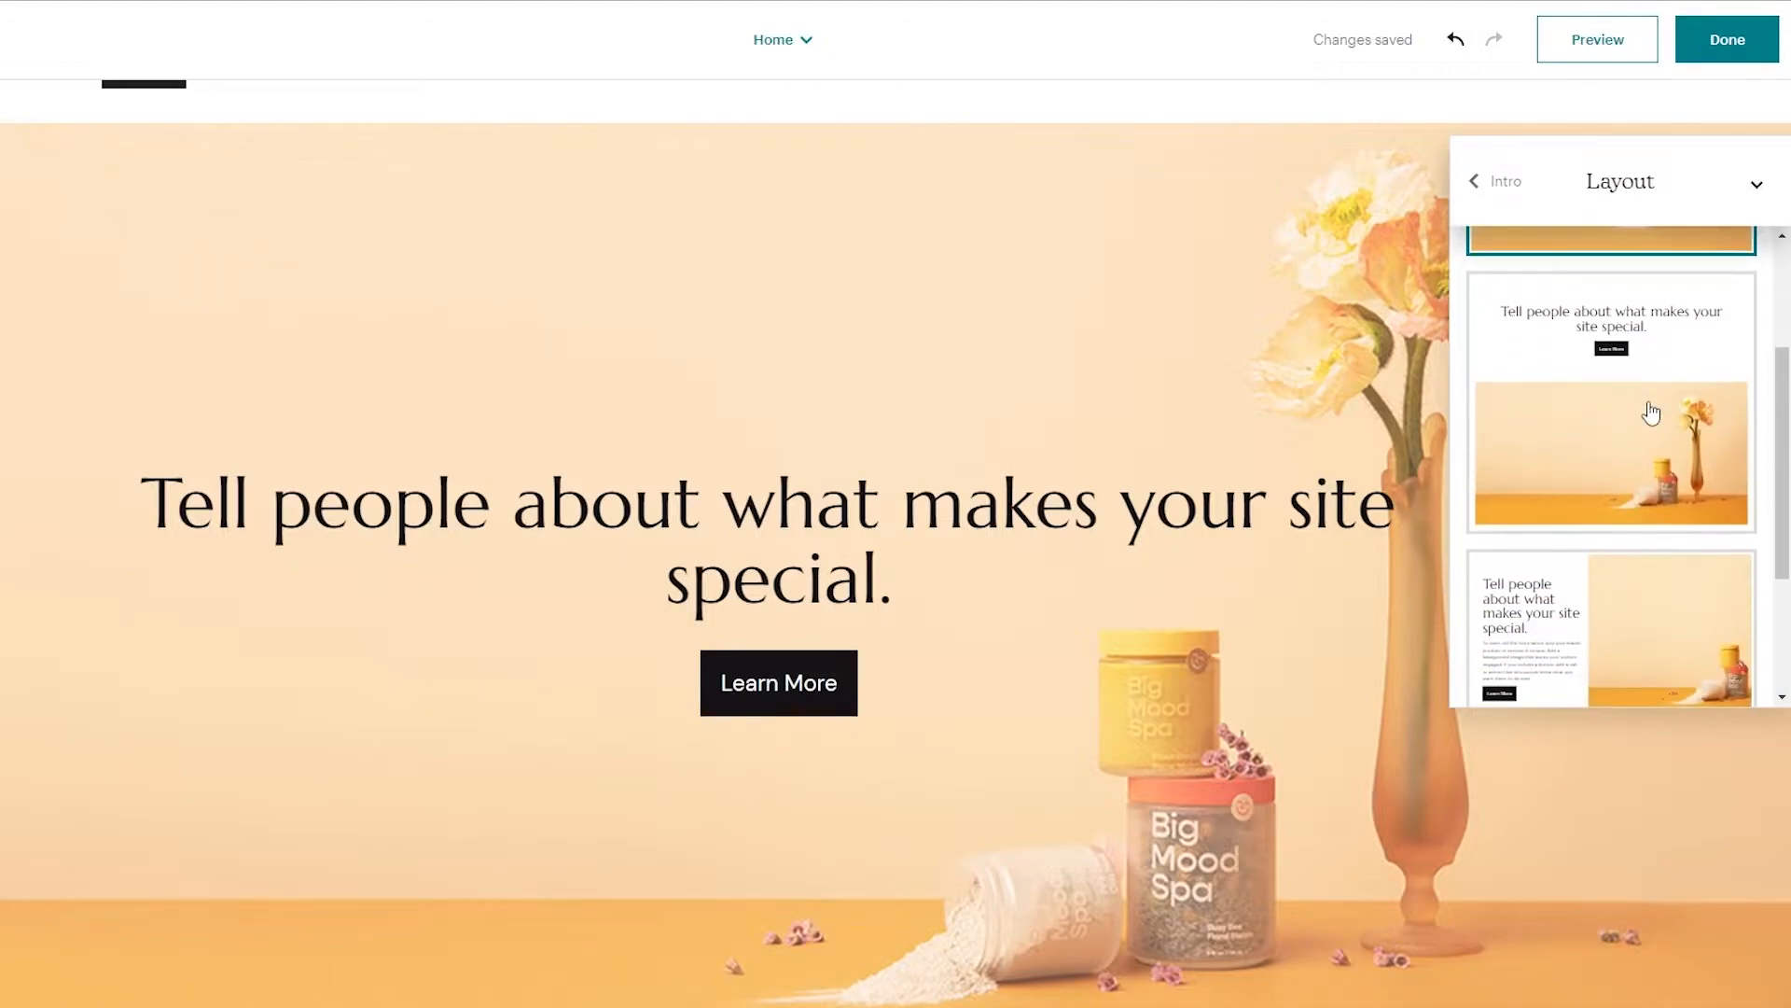
pyautogui.click(1624, 621)
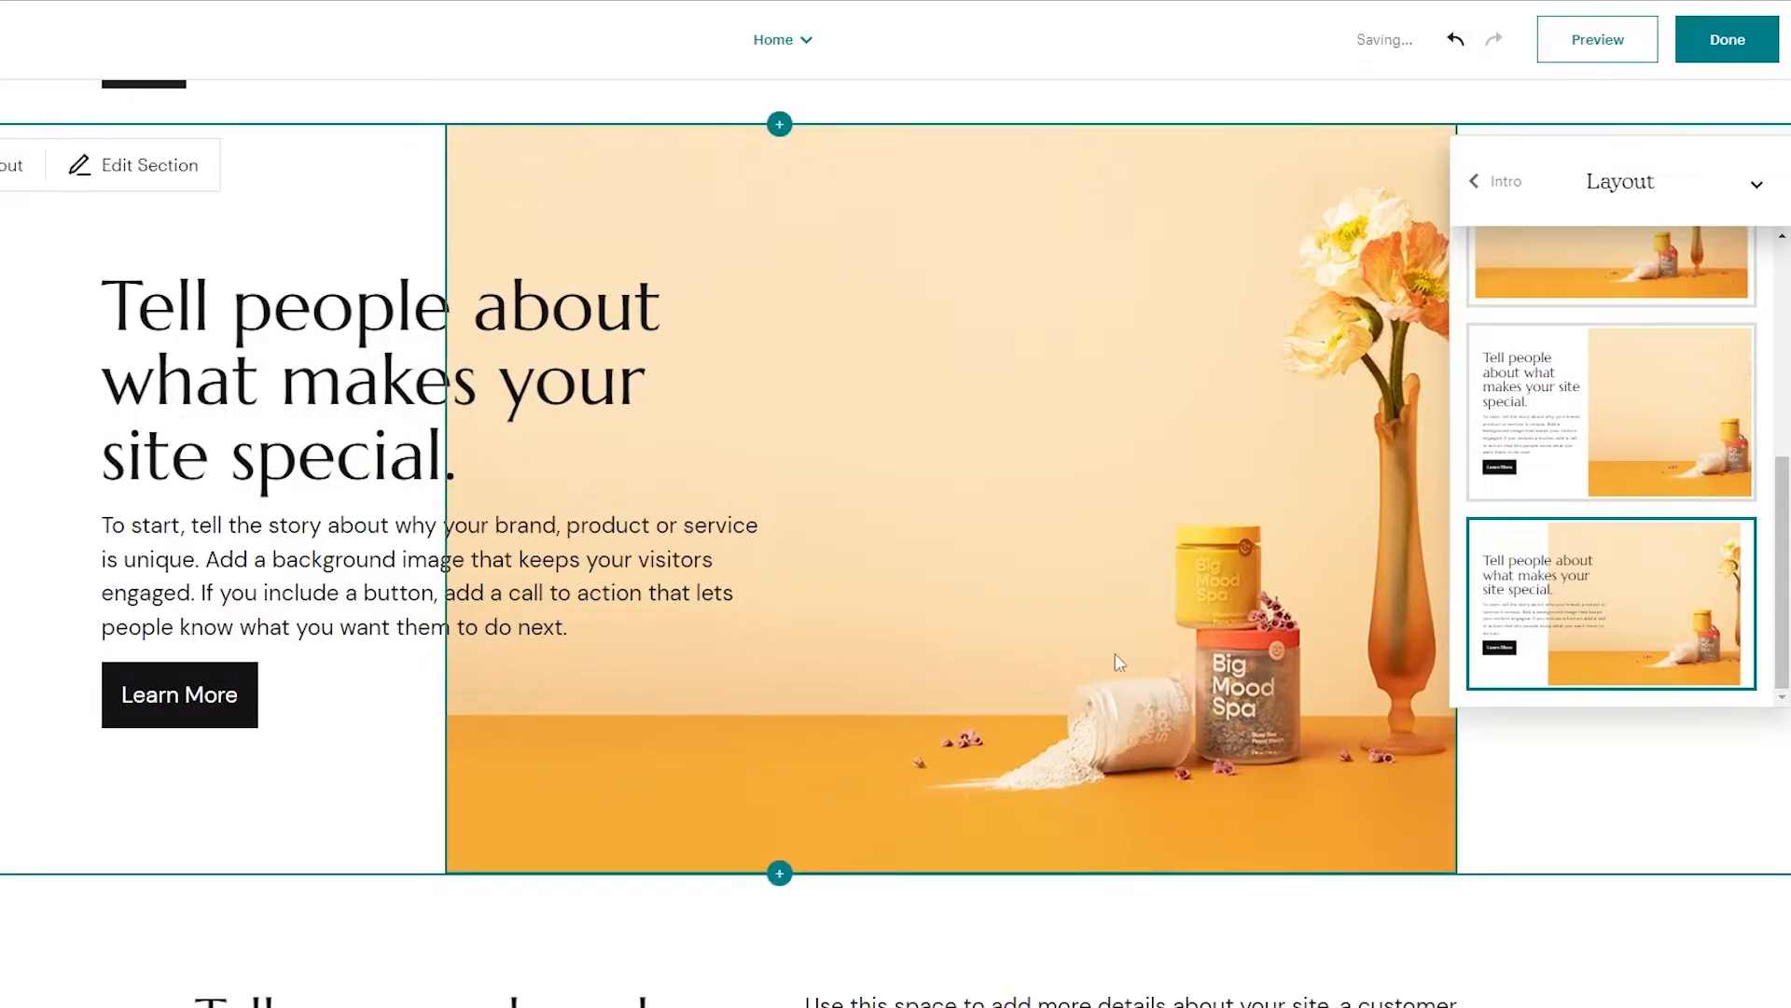
pyautogui.scroll(5, 1570, 621)
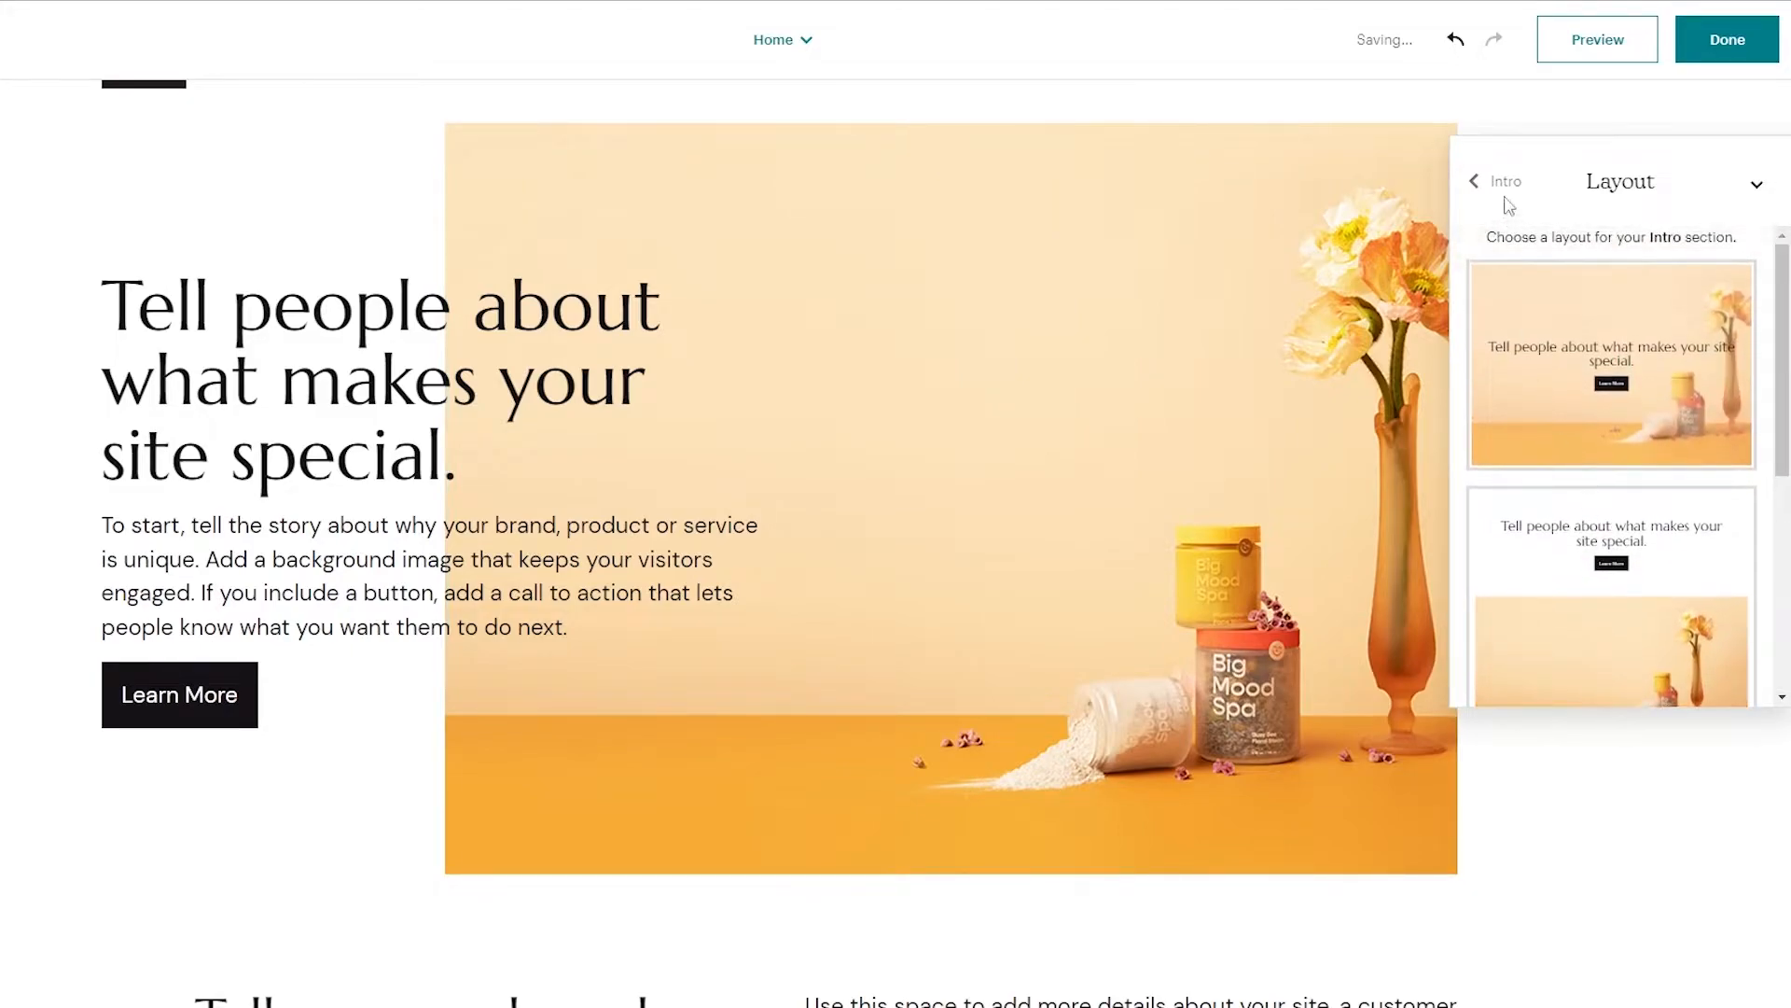
pyautogui.click(1497, 185)
# Try the purple and pale lavender background colours on the Intro section, and return it to white
pyautogui.click(1519, 360)
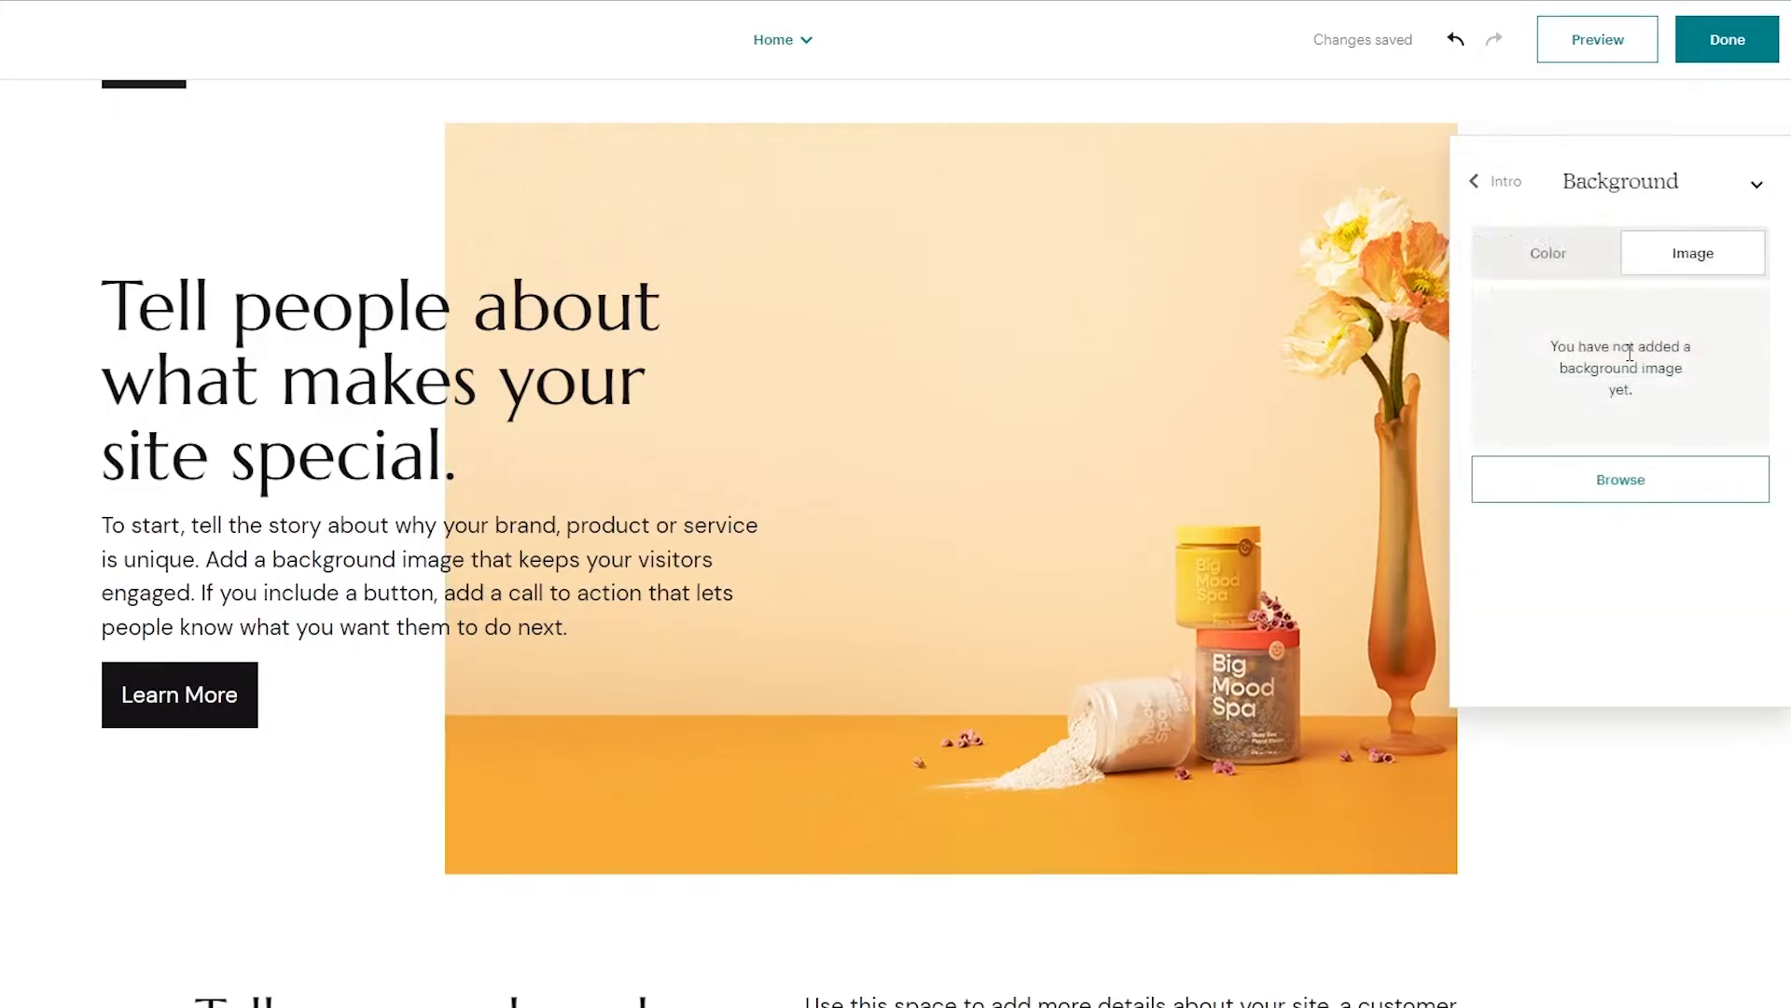
pyautogui.click(1548, 261)
pyautogui.click(1537, 317)
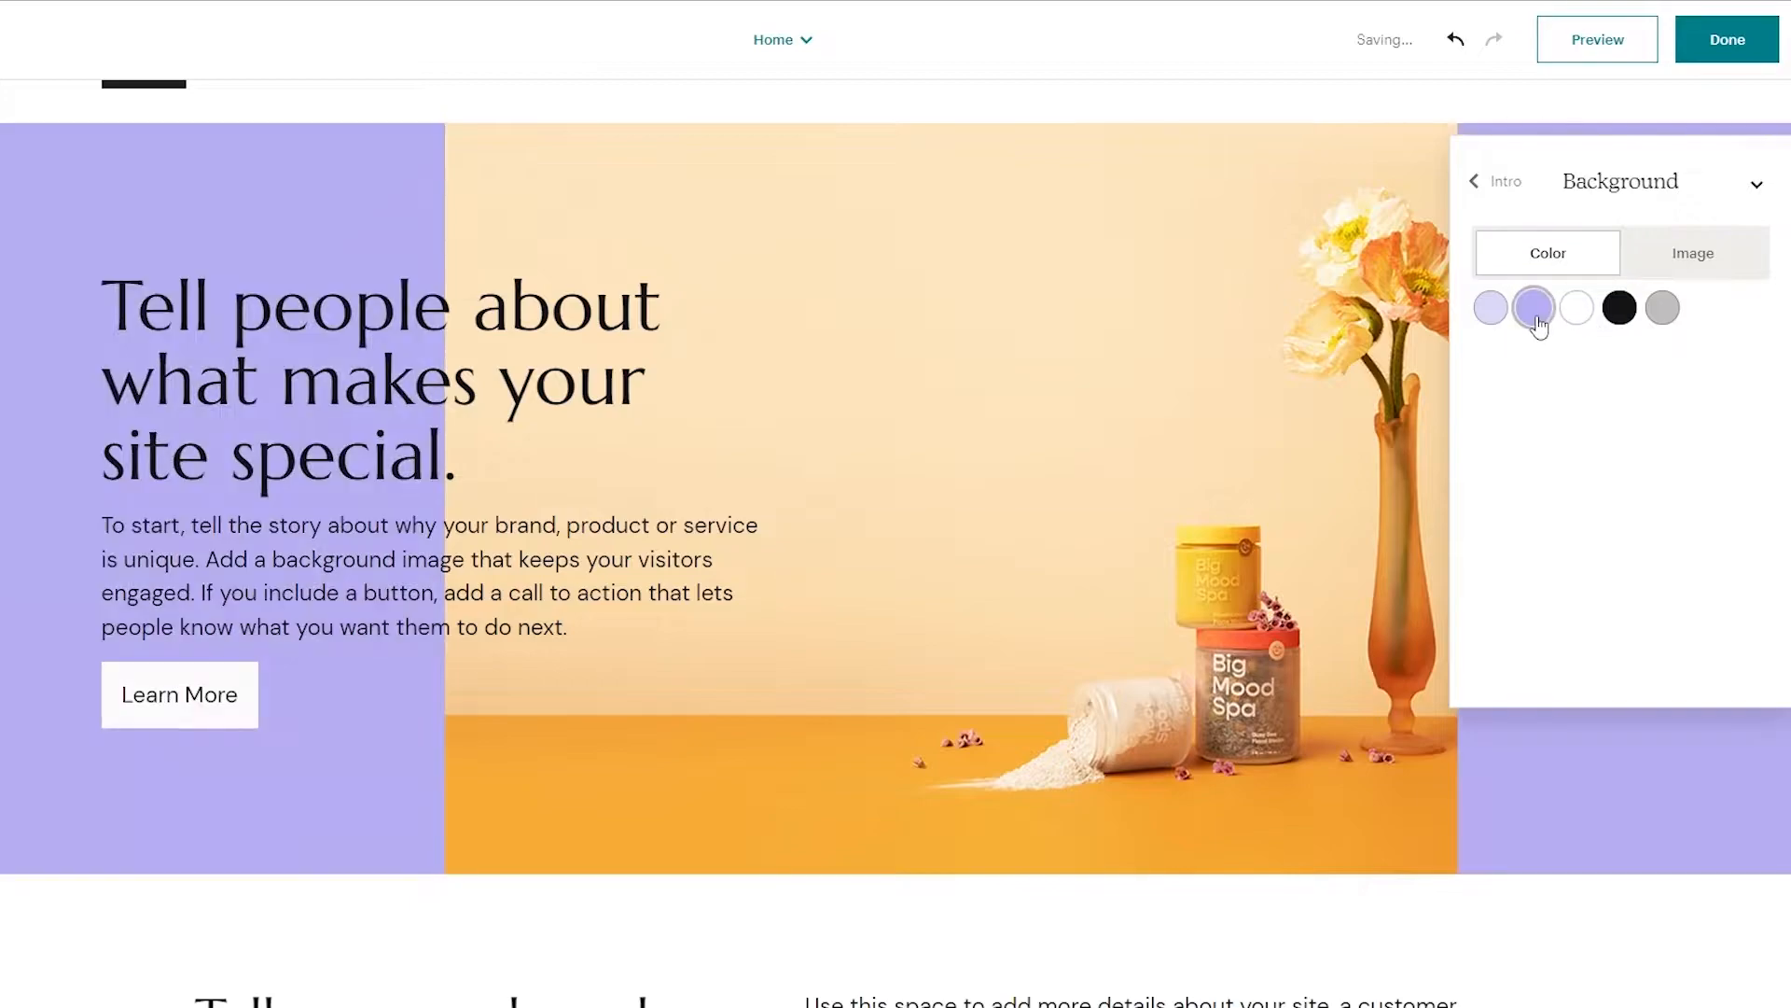
pyautogui.click(1494, 317)
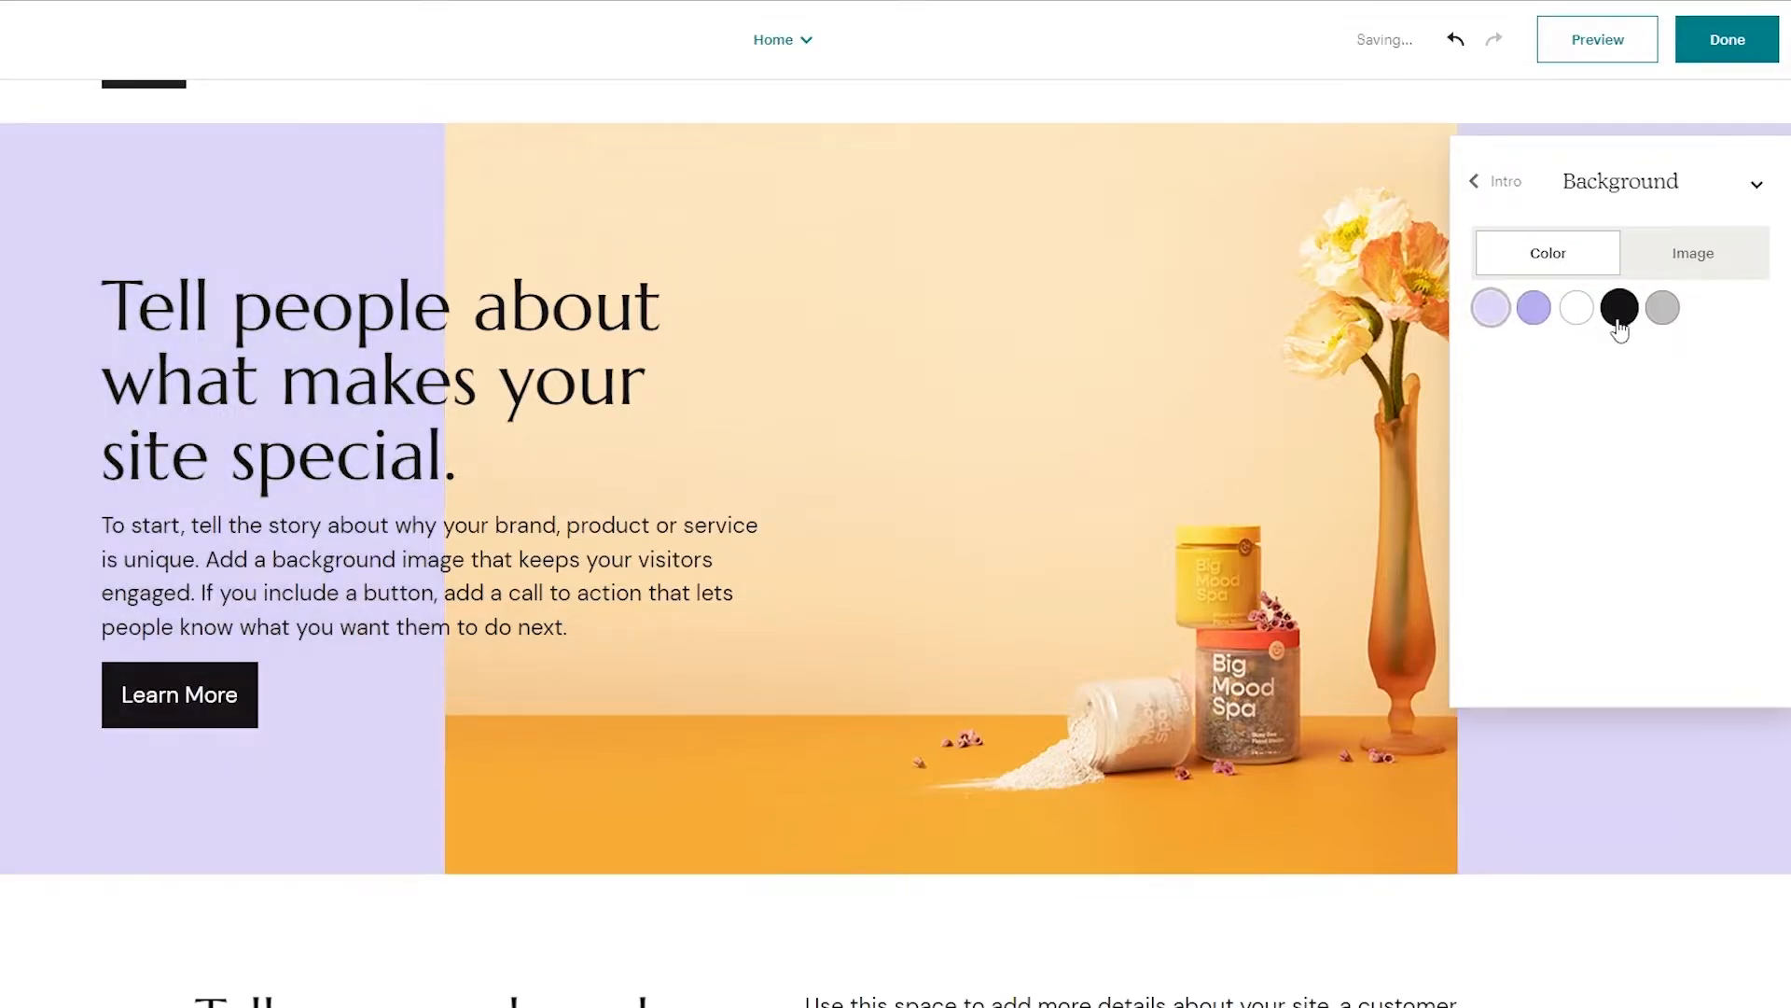
pyautogui.click(1585, 315)
pyautogui.click(1644, 257)
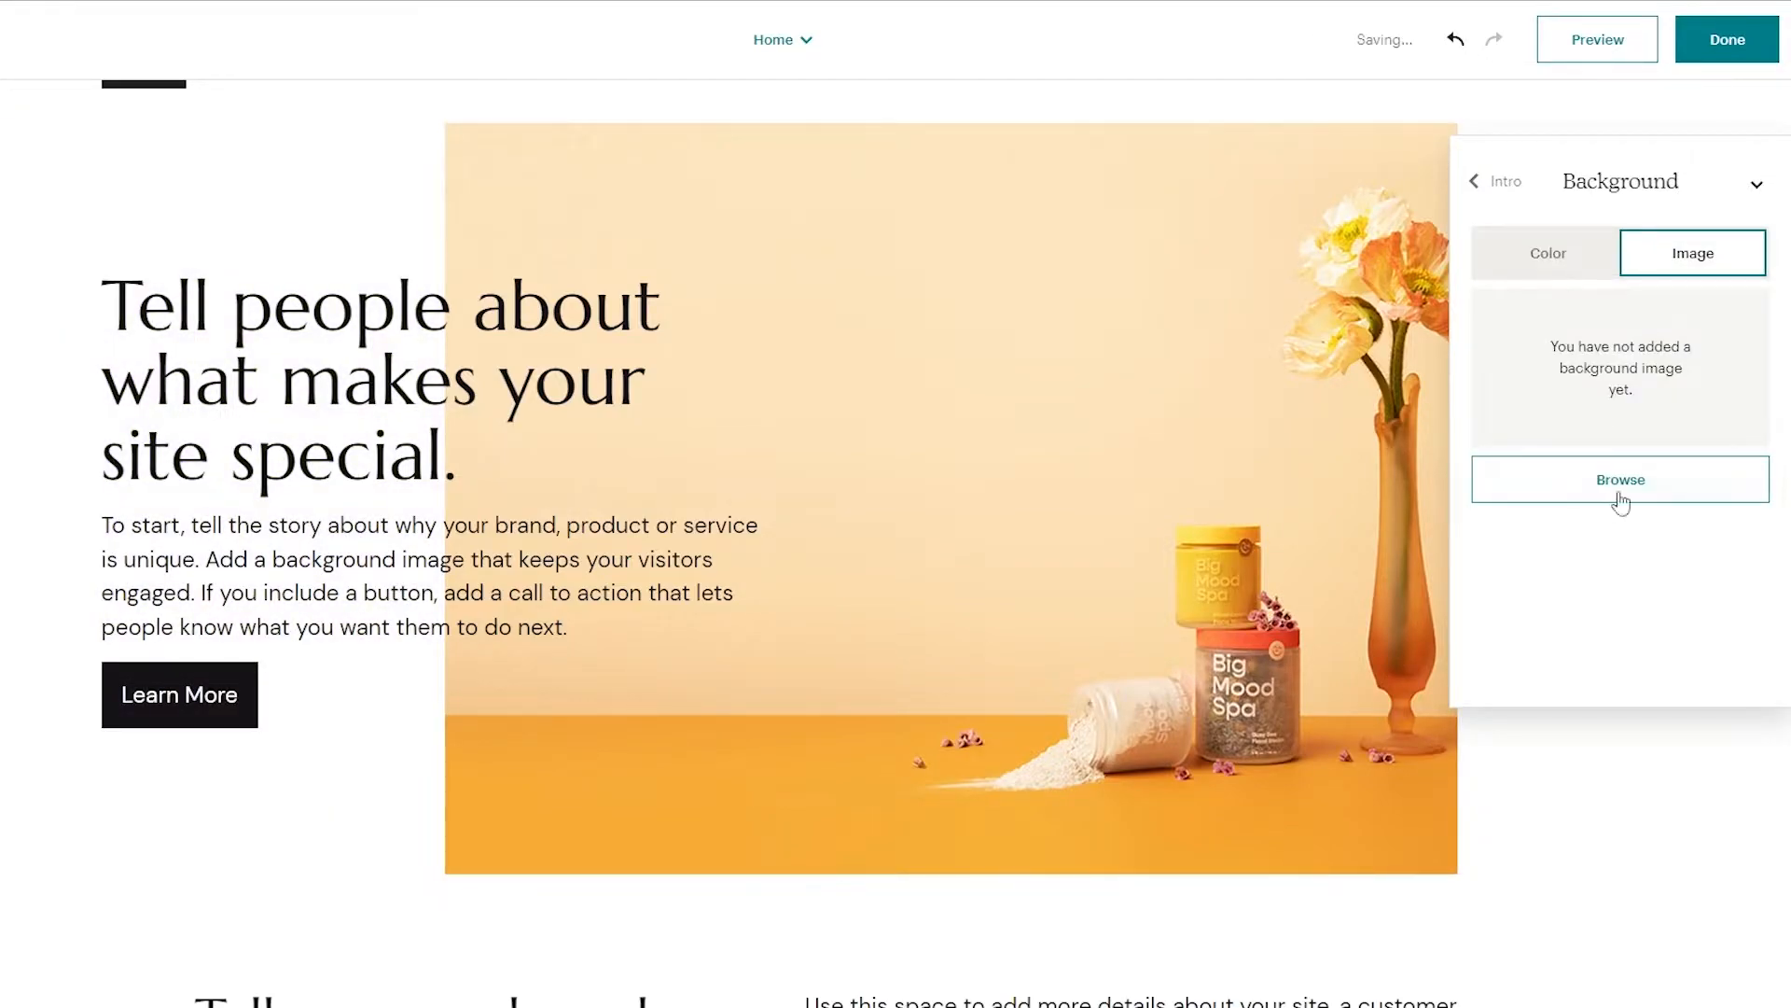
pyautogui.click(1488, 183)
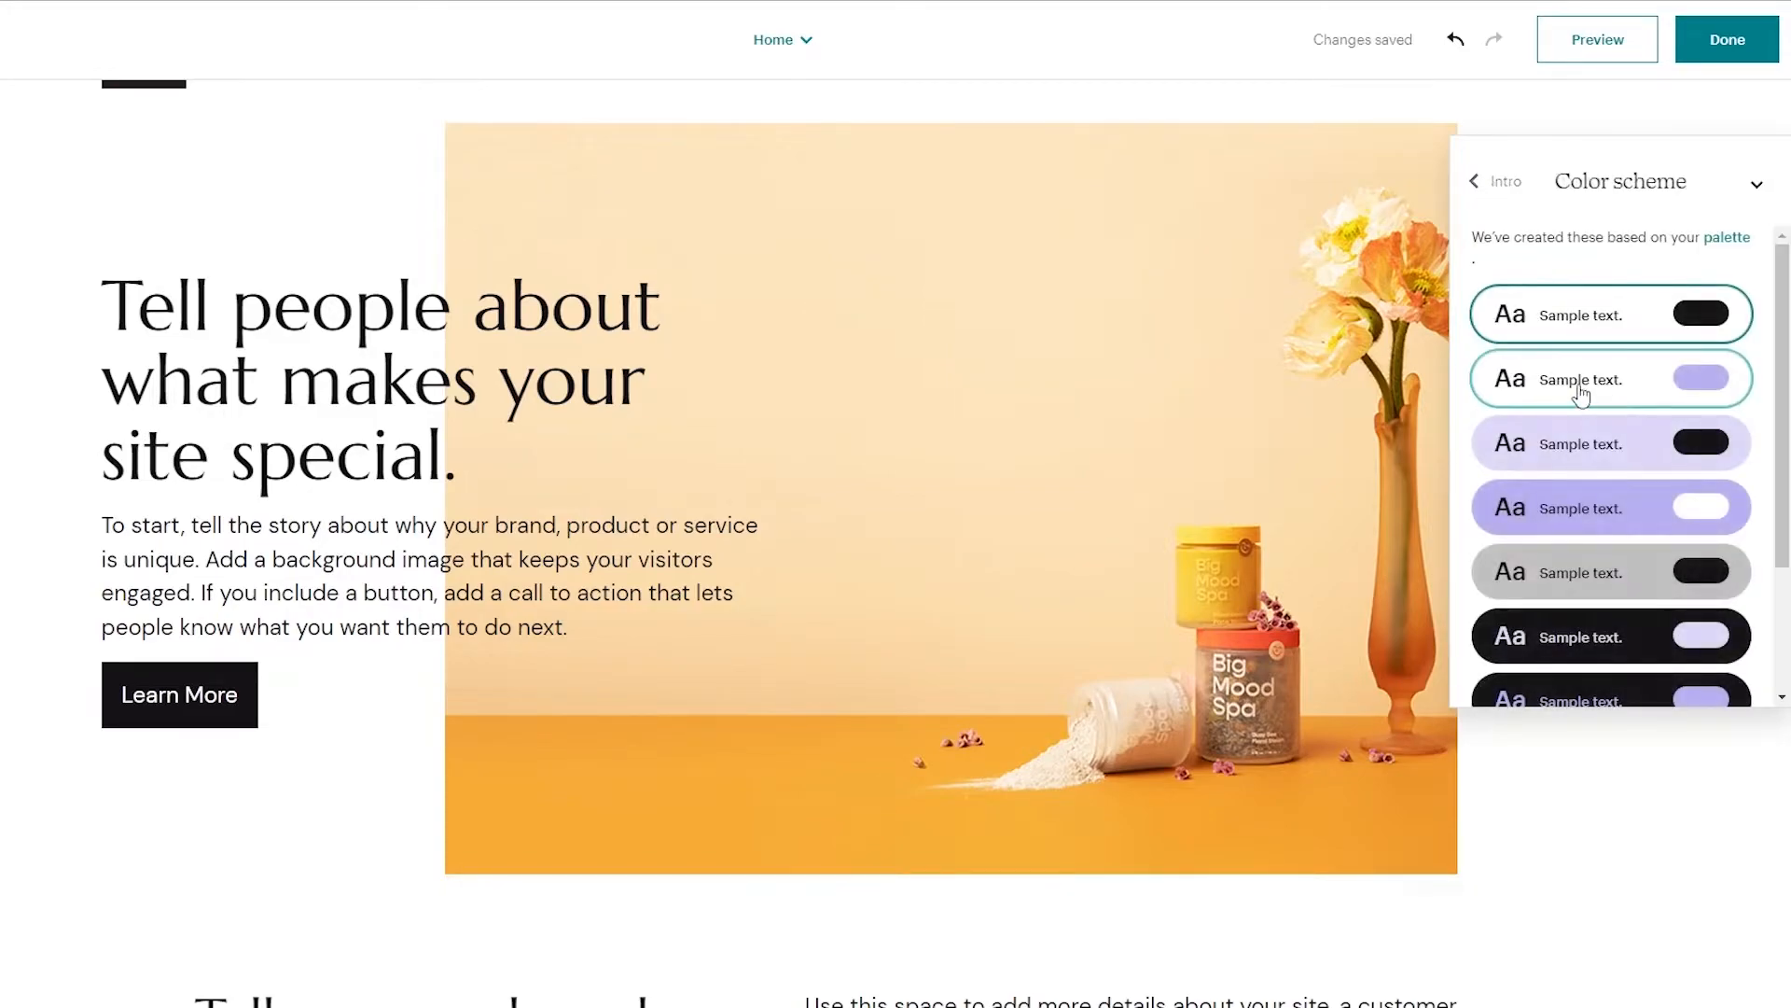
# Try black, white and purple colour schemes on the Intro section, and return to the white scheme with a black button
pyautogui.scroll(-1, 1580, 396)
pyautogui.click(1605, 584)
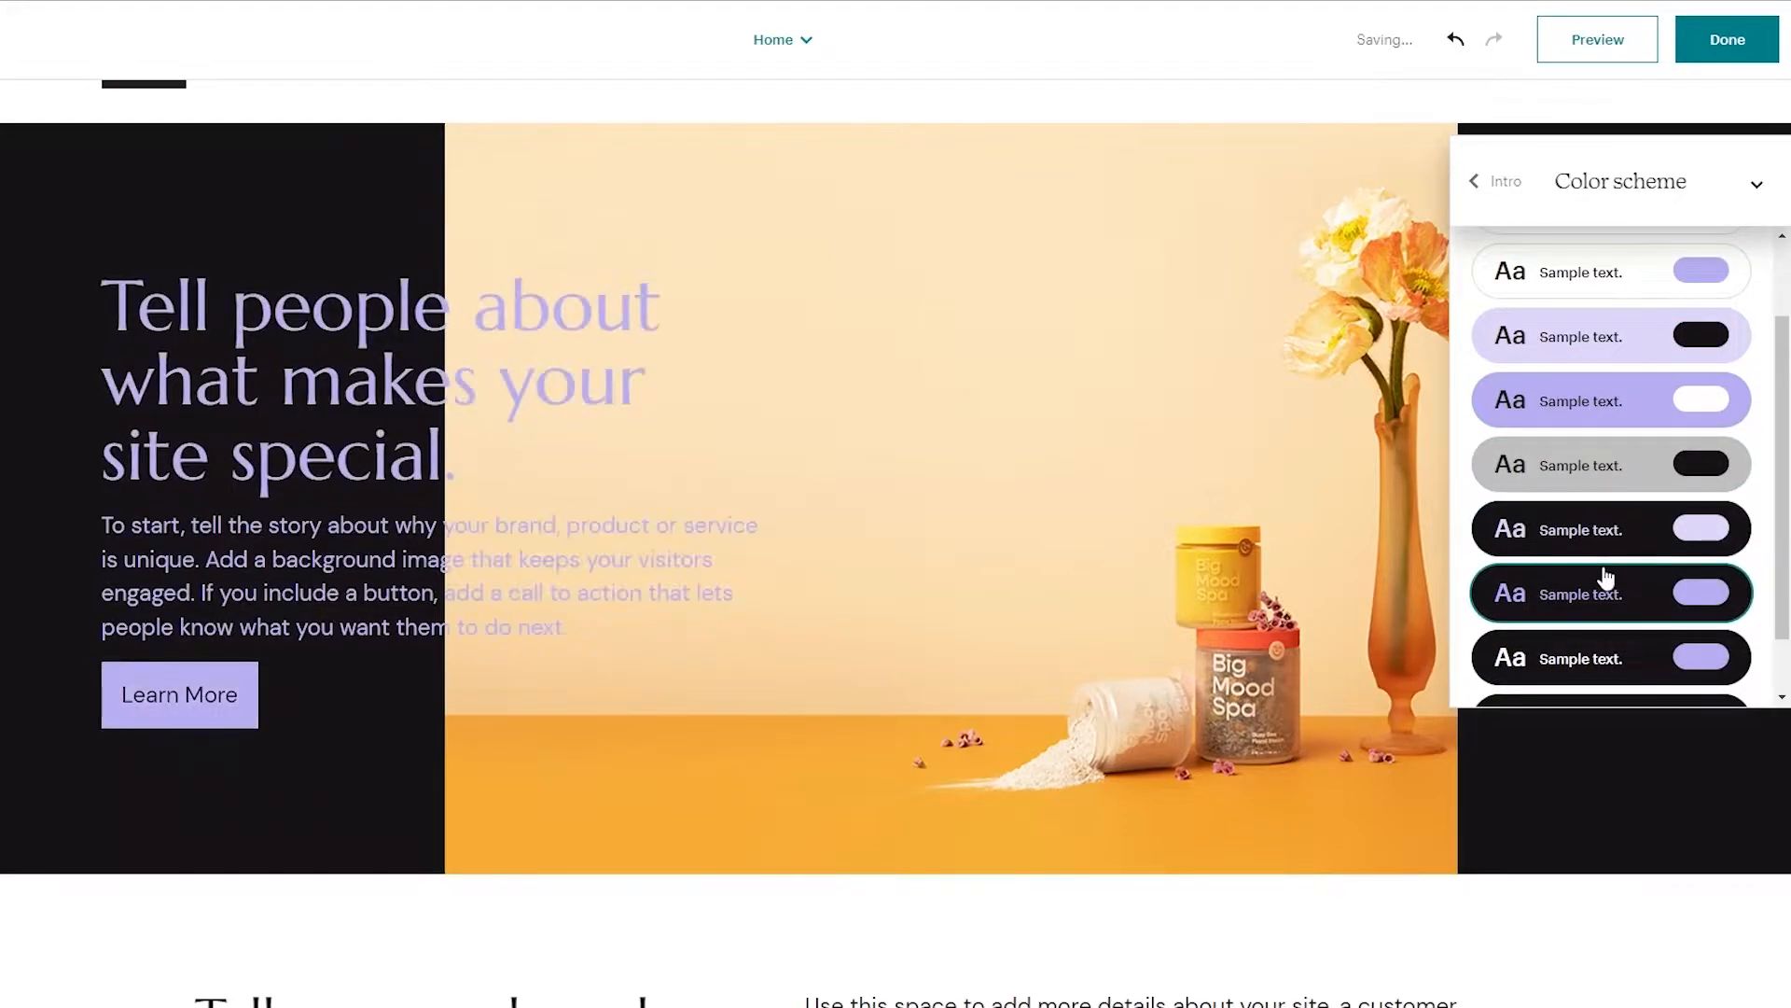
pyautogui.click(1606, 658)
pyautogui.scroll(1, 1605, 657)
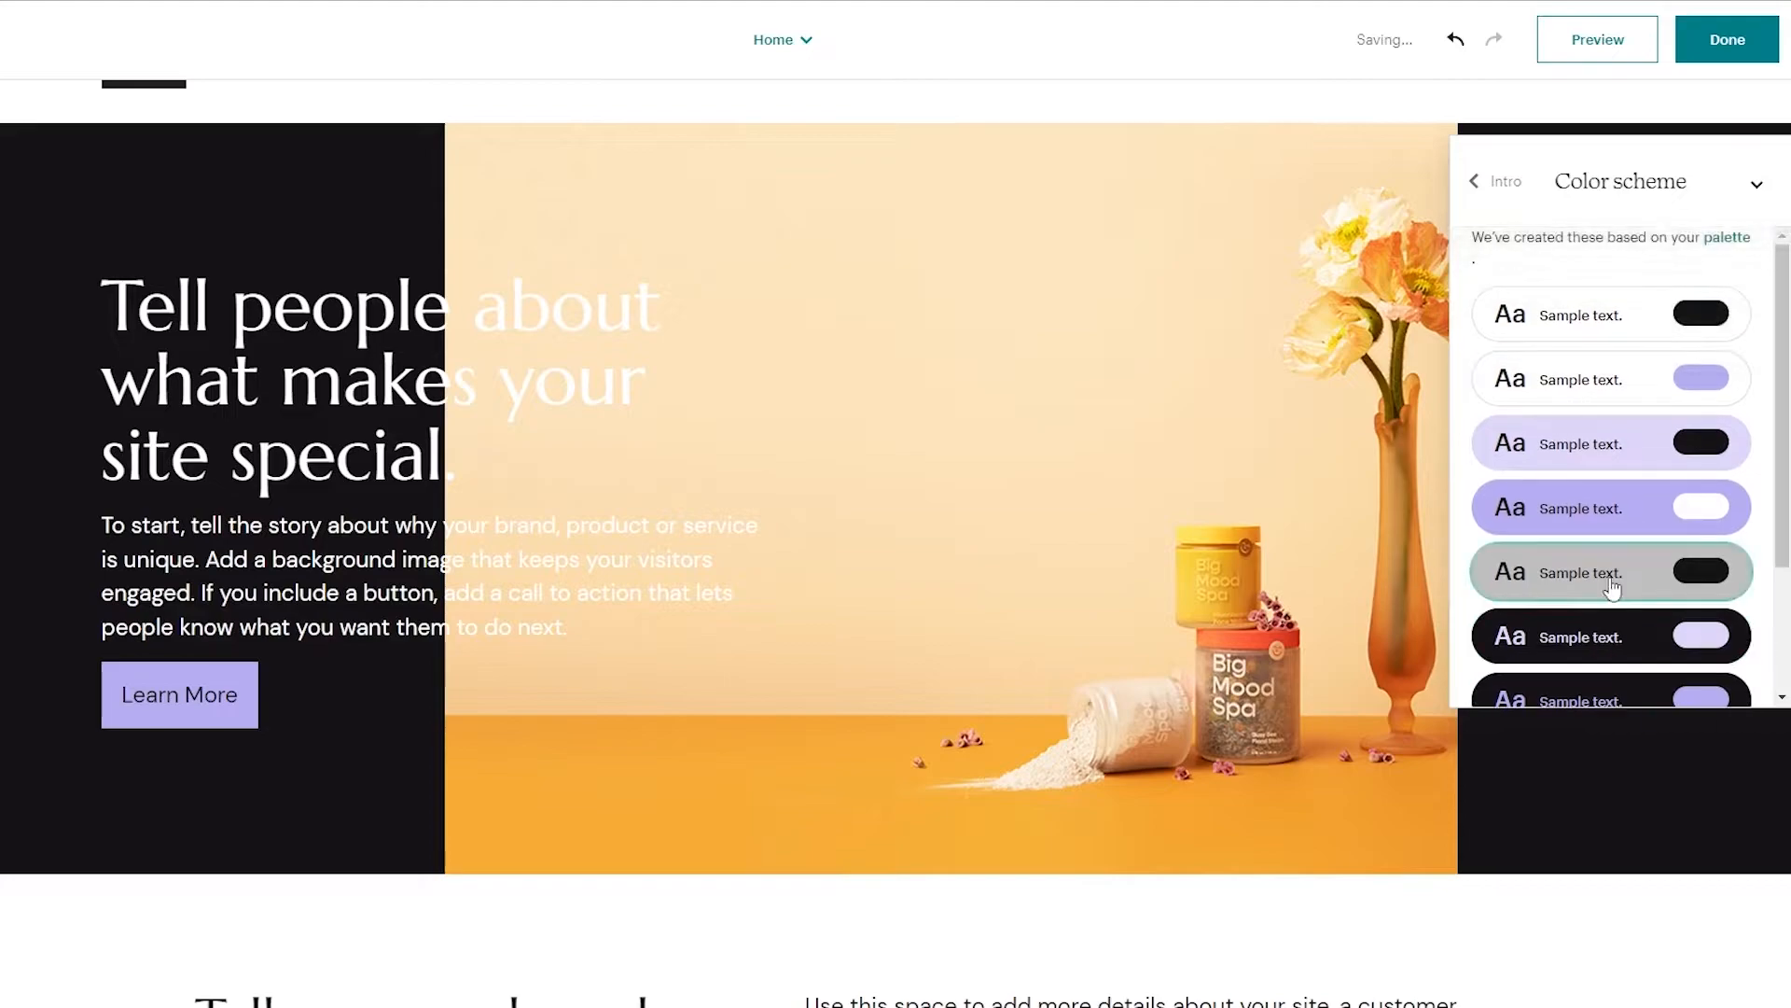
pyautogui.click(1606, 344)
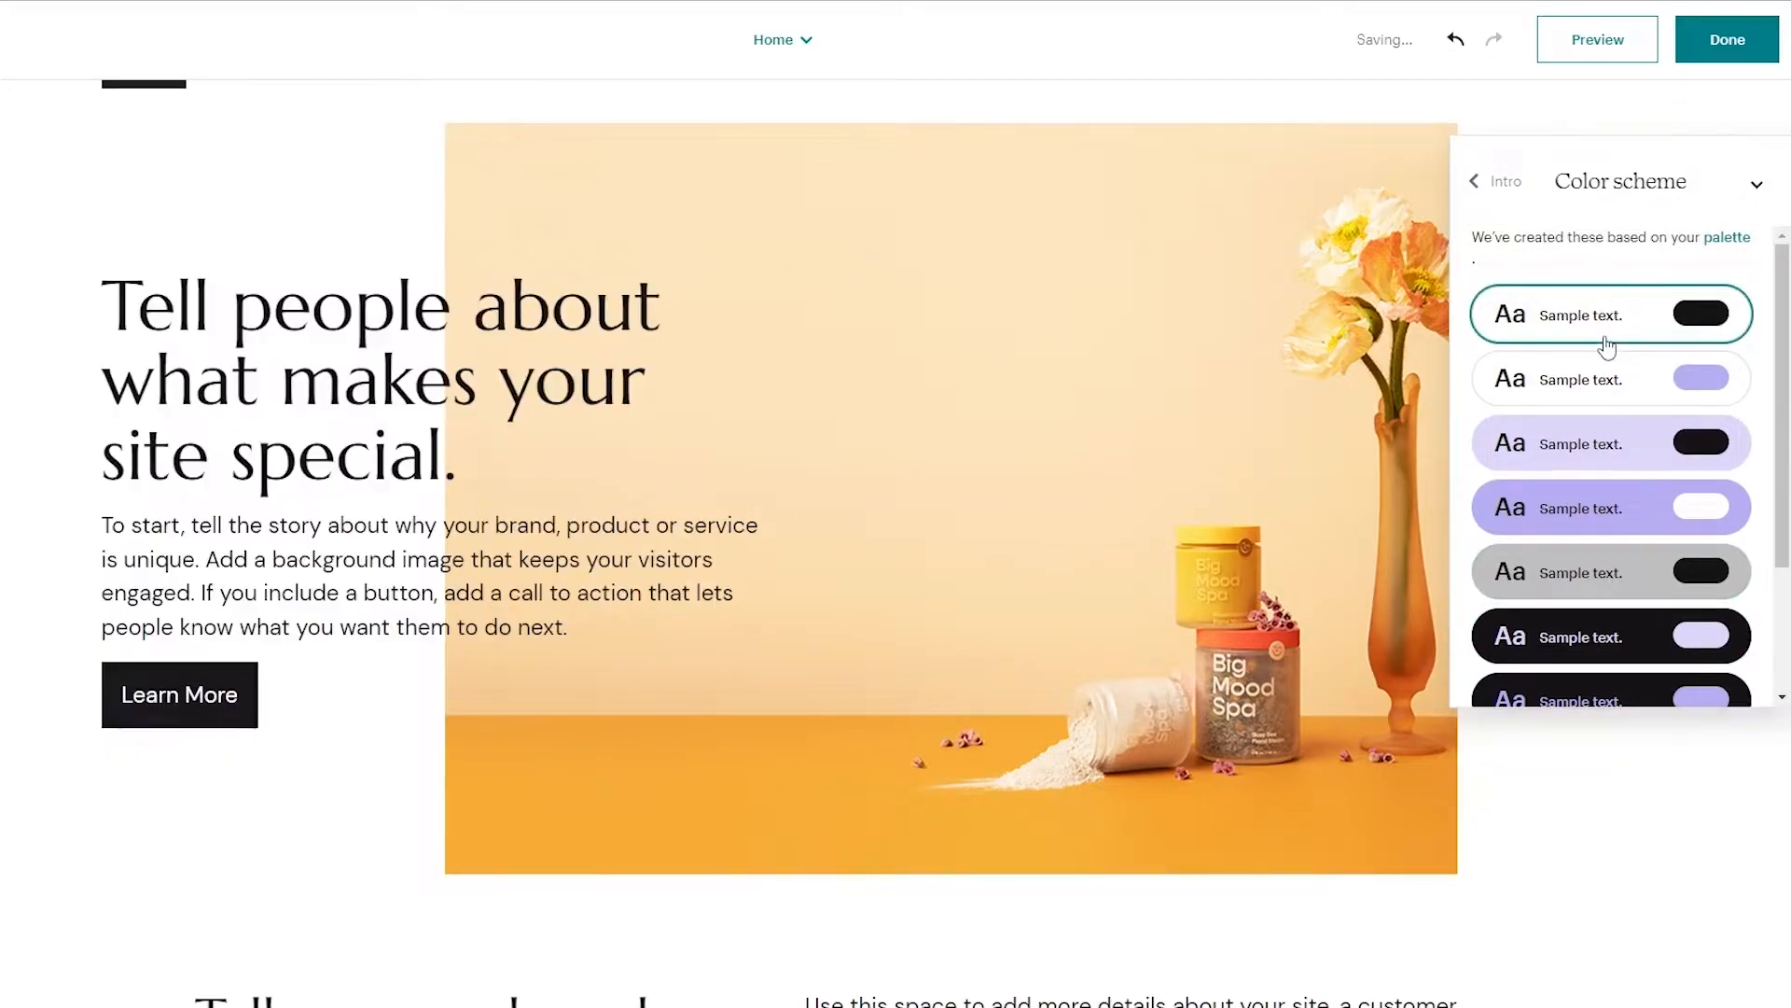
pyautogui.click(1587, 407)
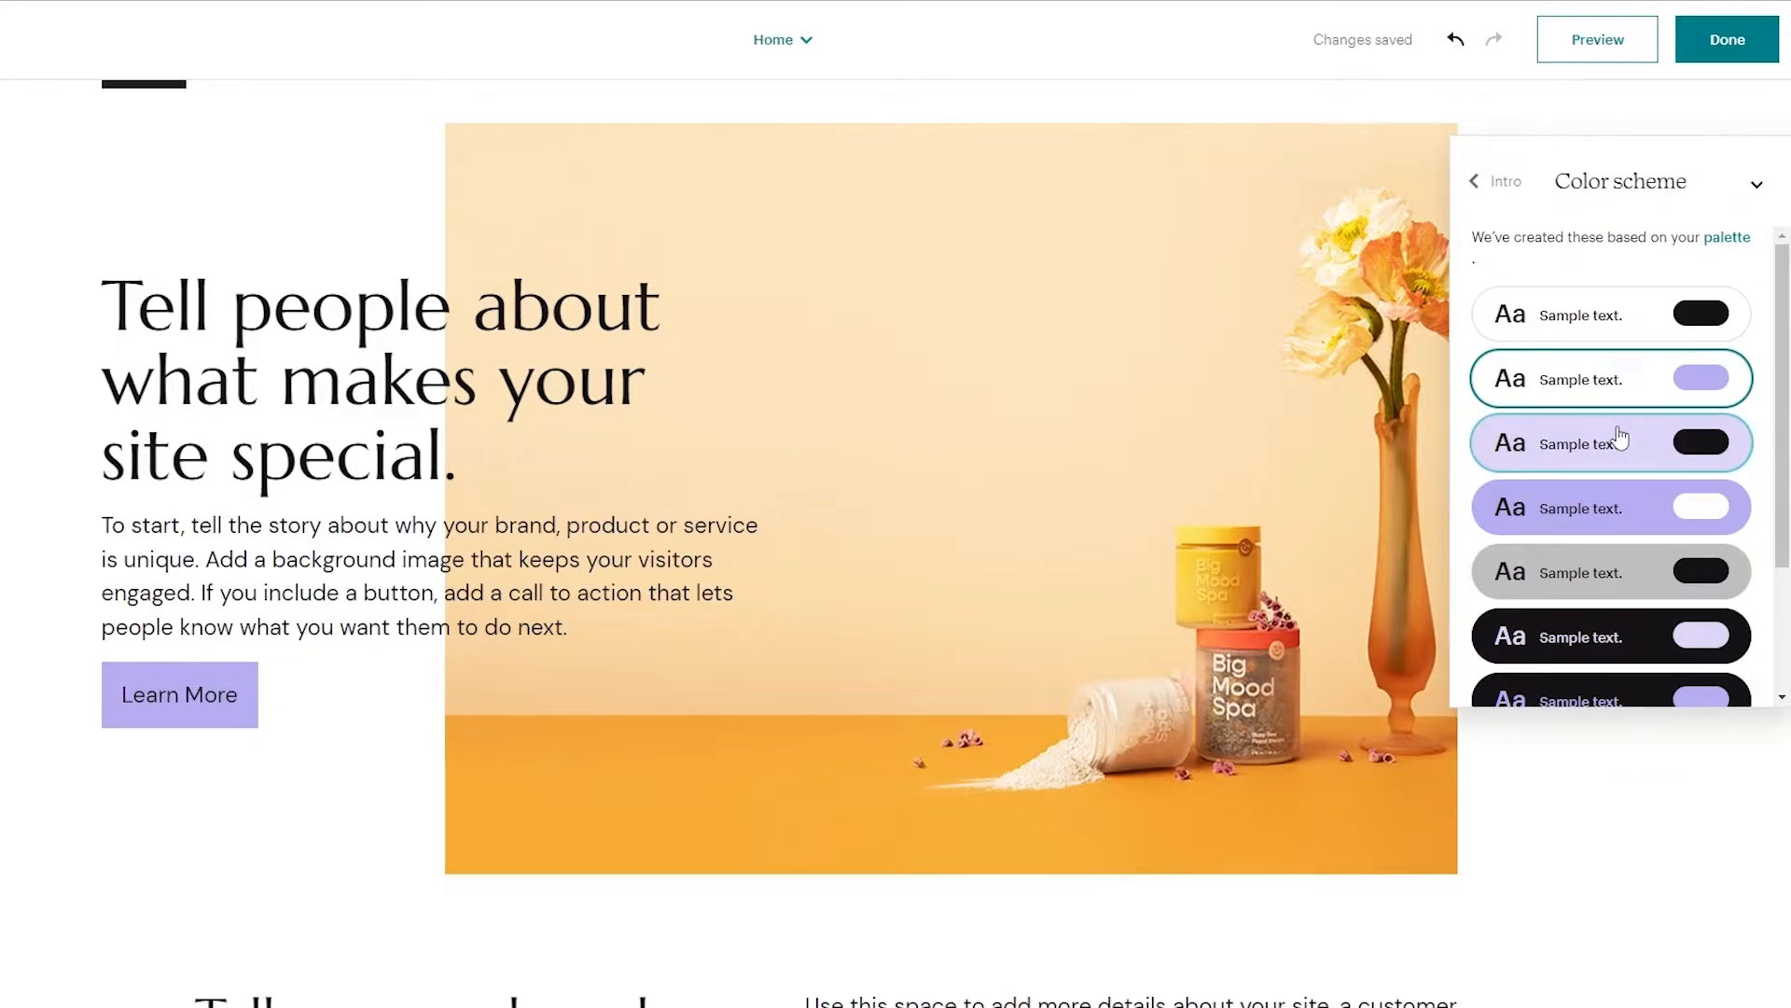
pyautogui.click(1652, 510)
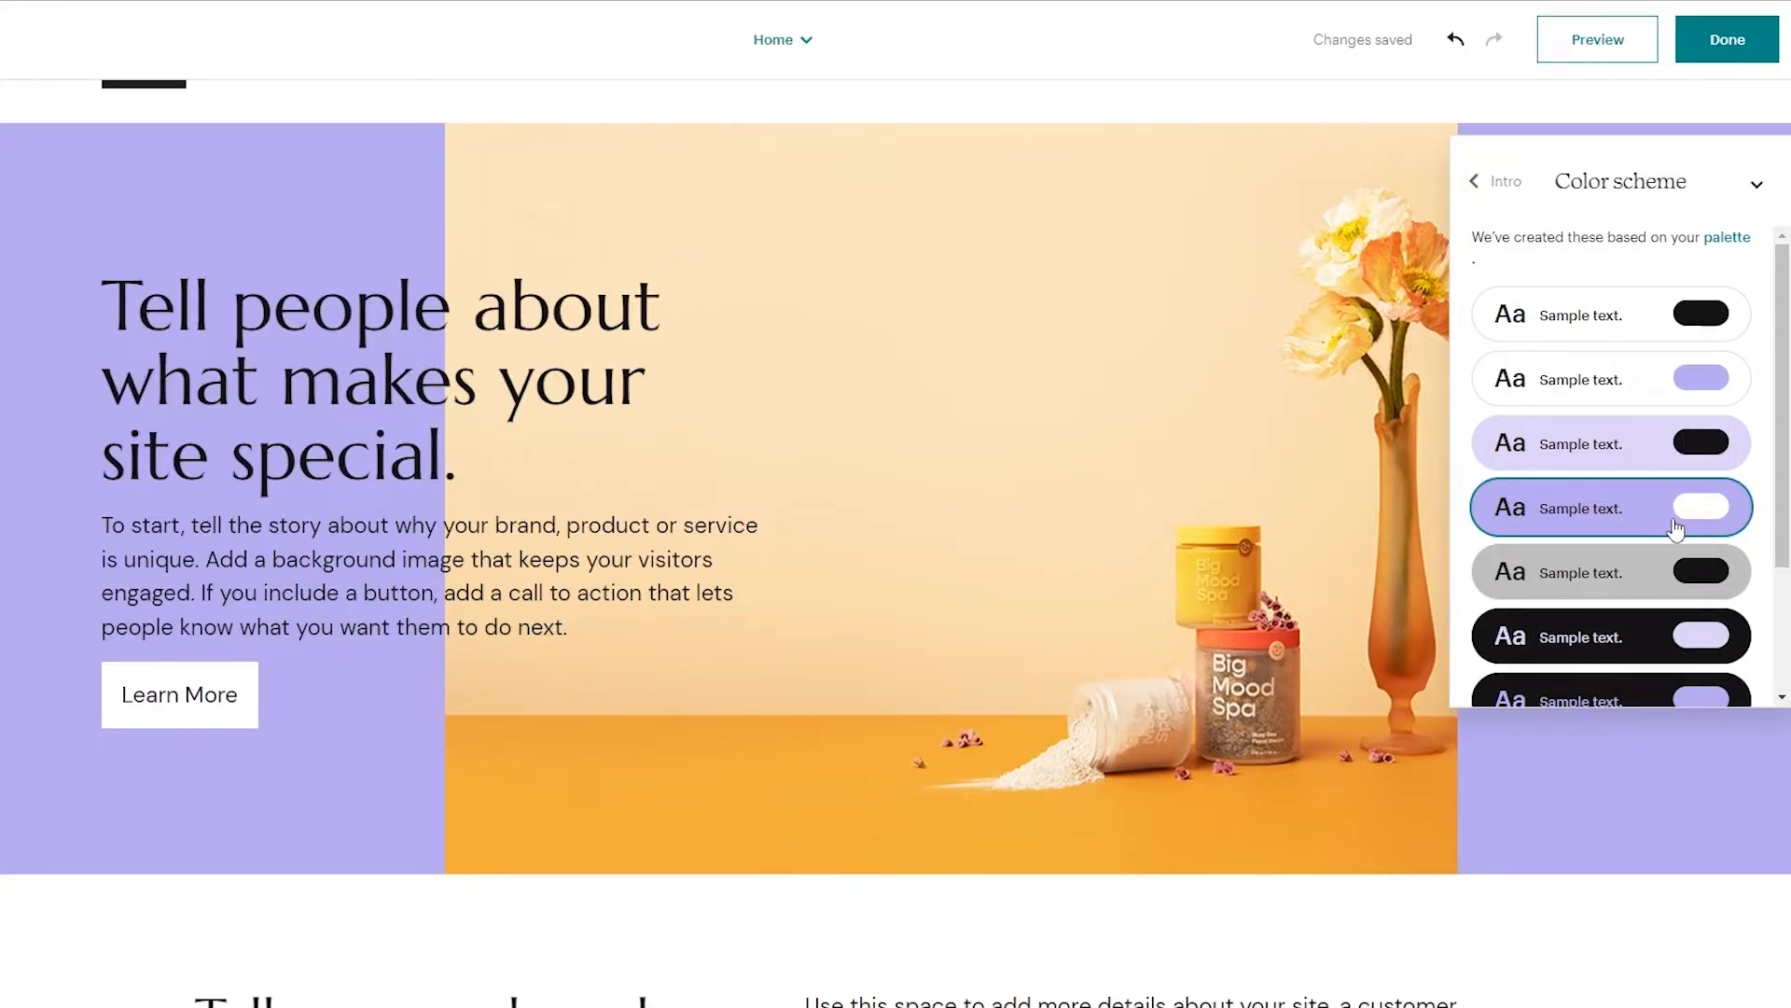
pyautogui.click(1586, 322)
pyautogui.click(1476, 181)
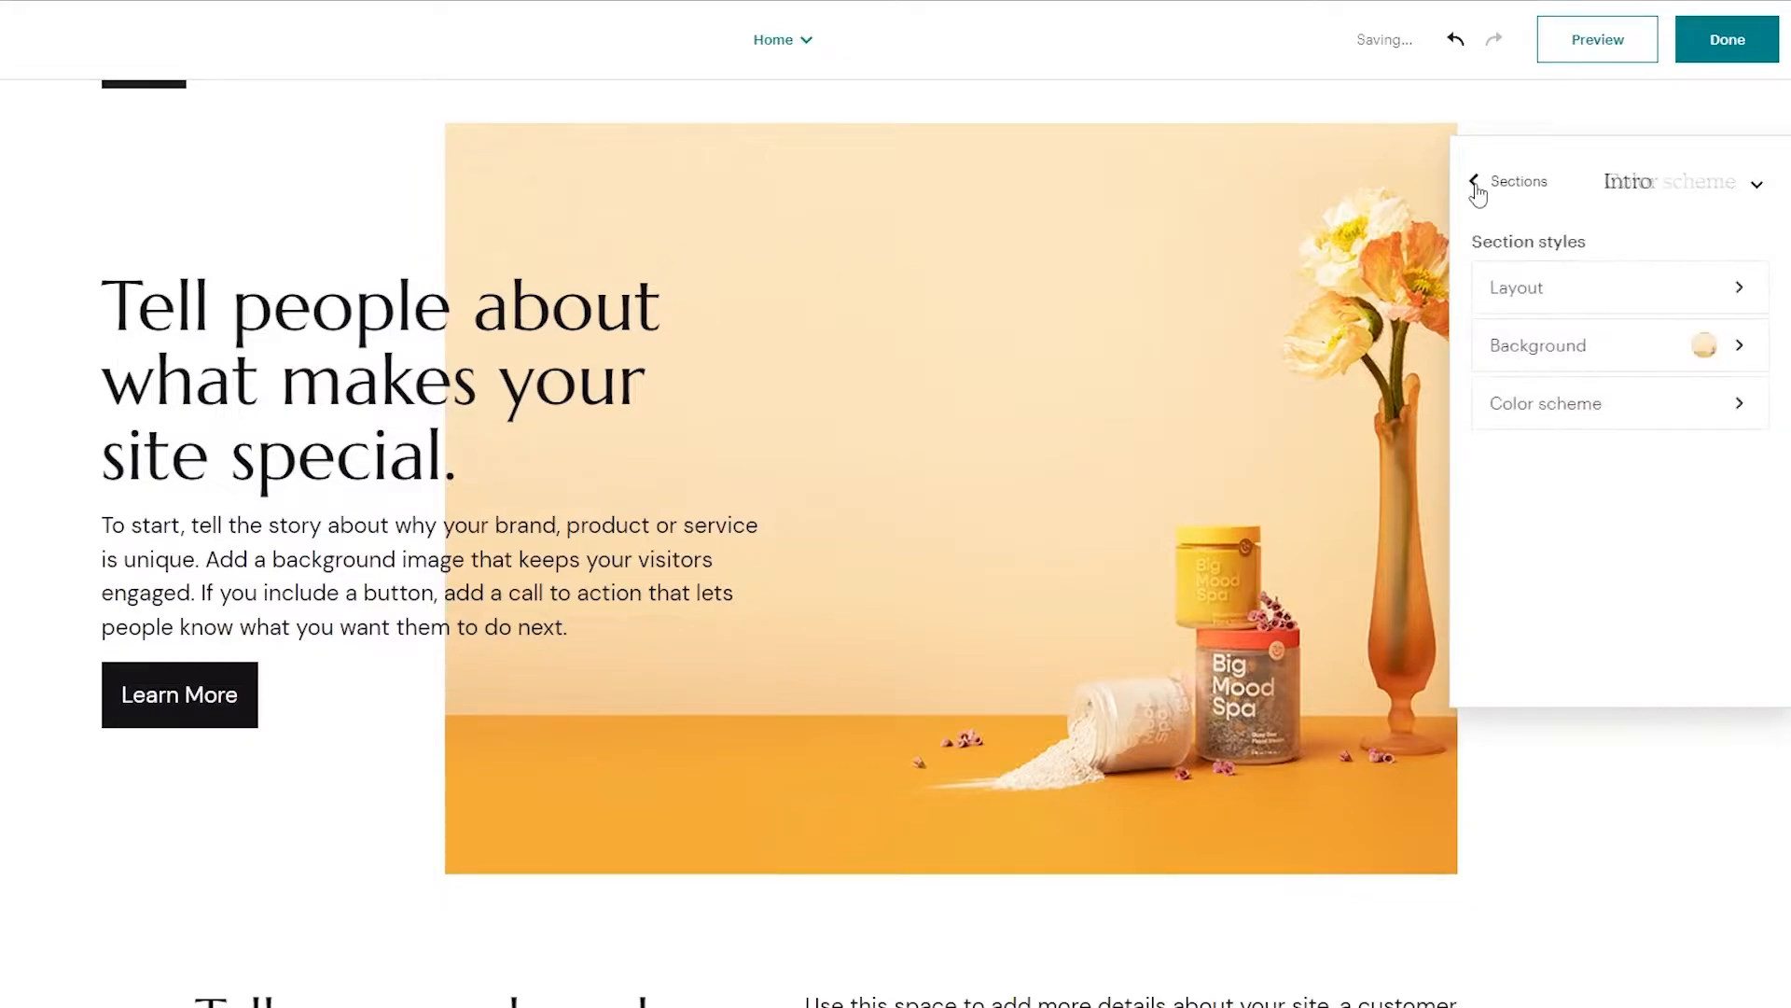
pyautogui.click(1476, 181)
# Replace the Intro section's image with the Unsplash stock photo of three seeded muffins on a beige cloth
pyautogui.click(1204, 422)
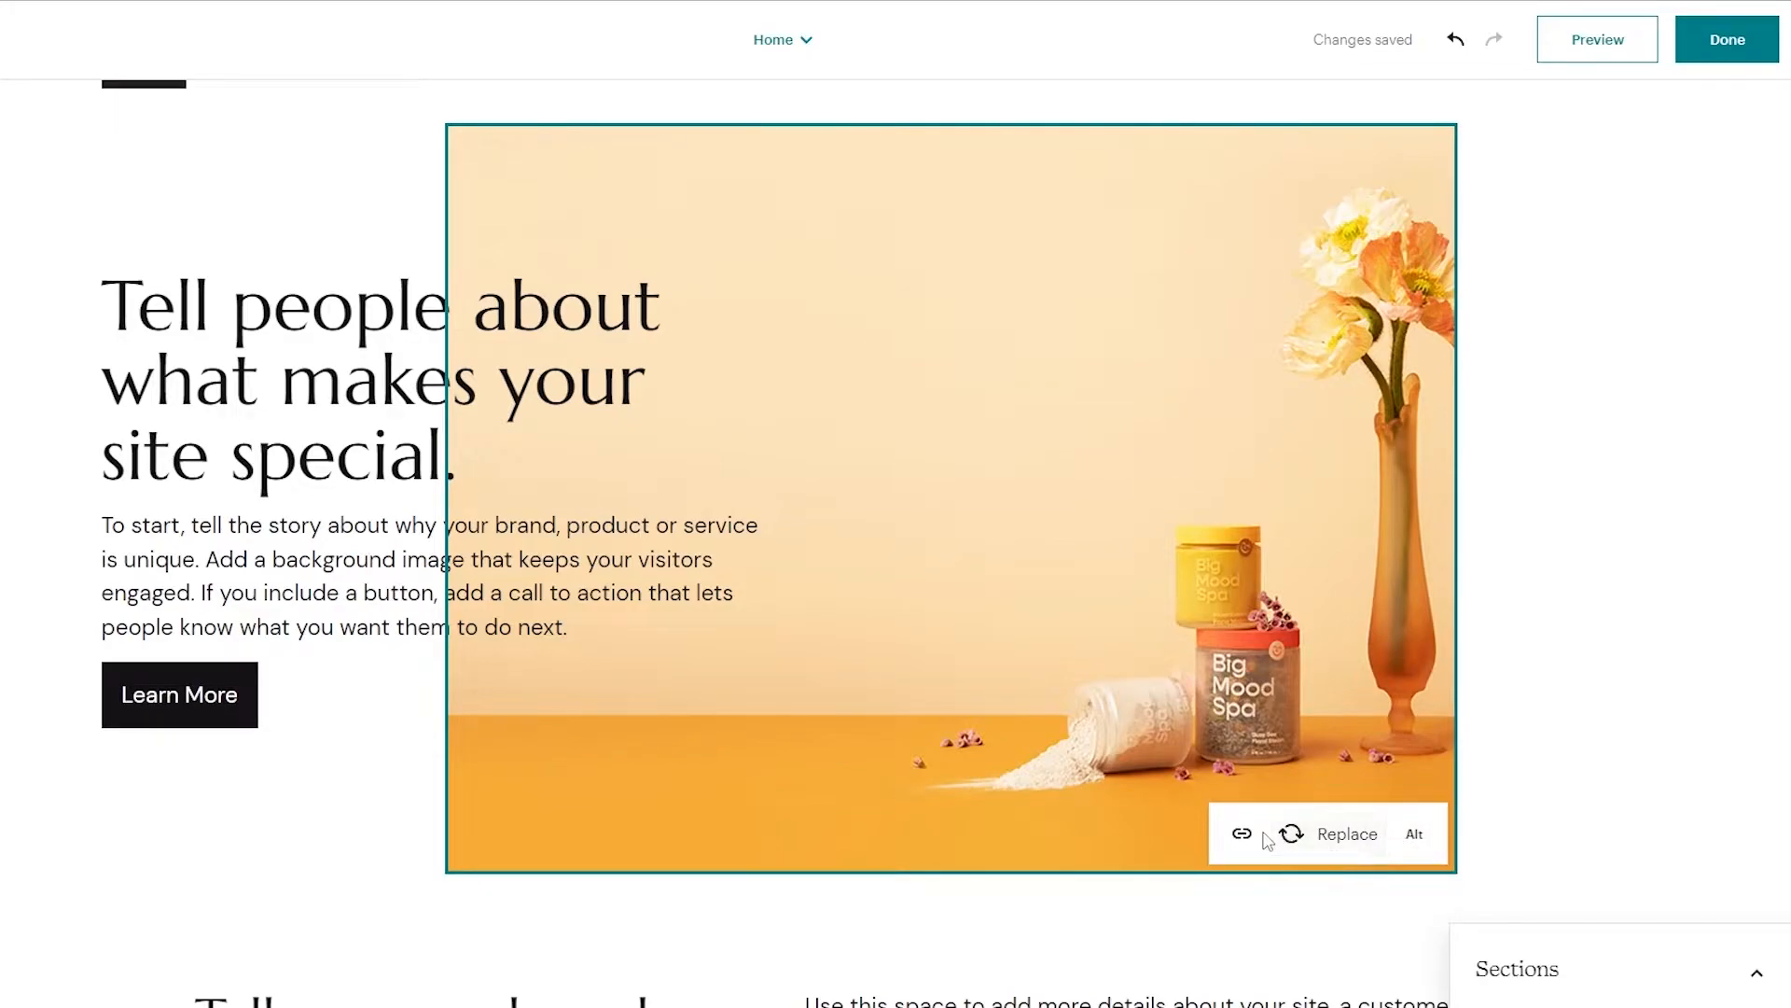
pyautogui.click(1355, 846)
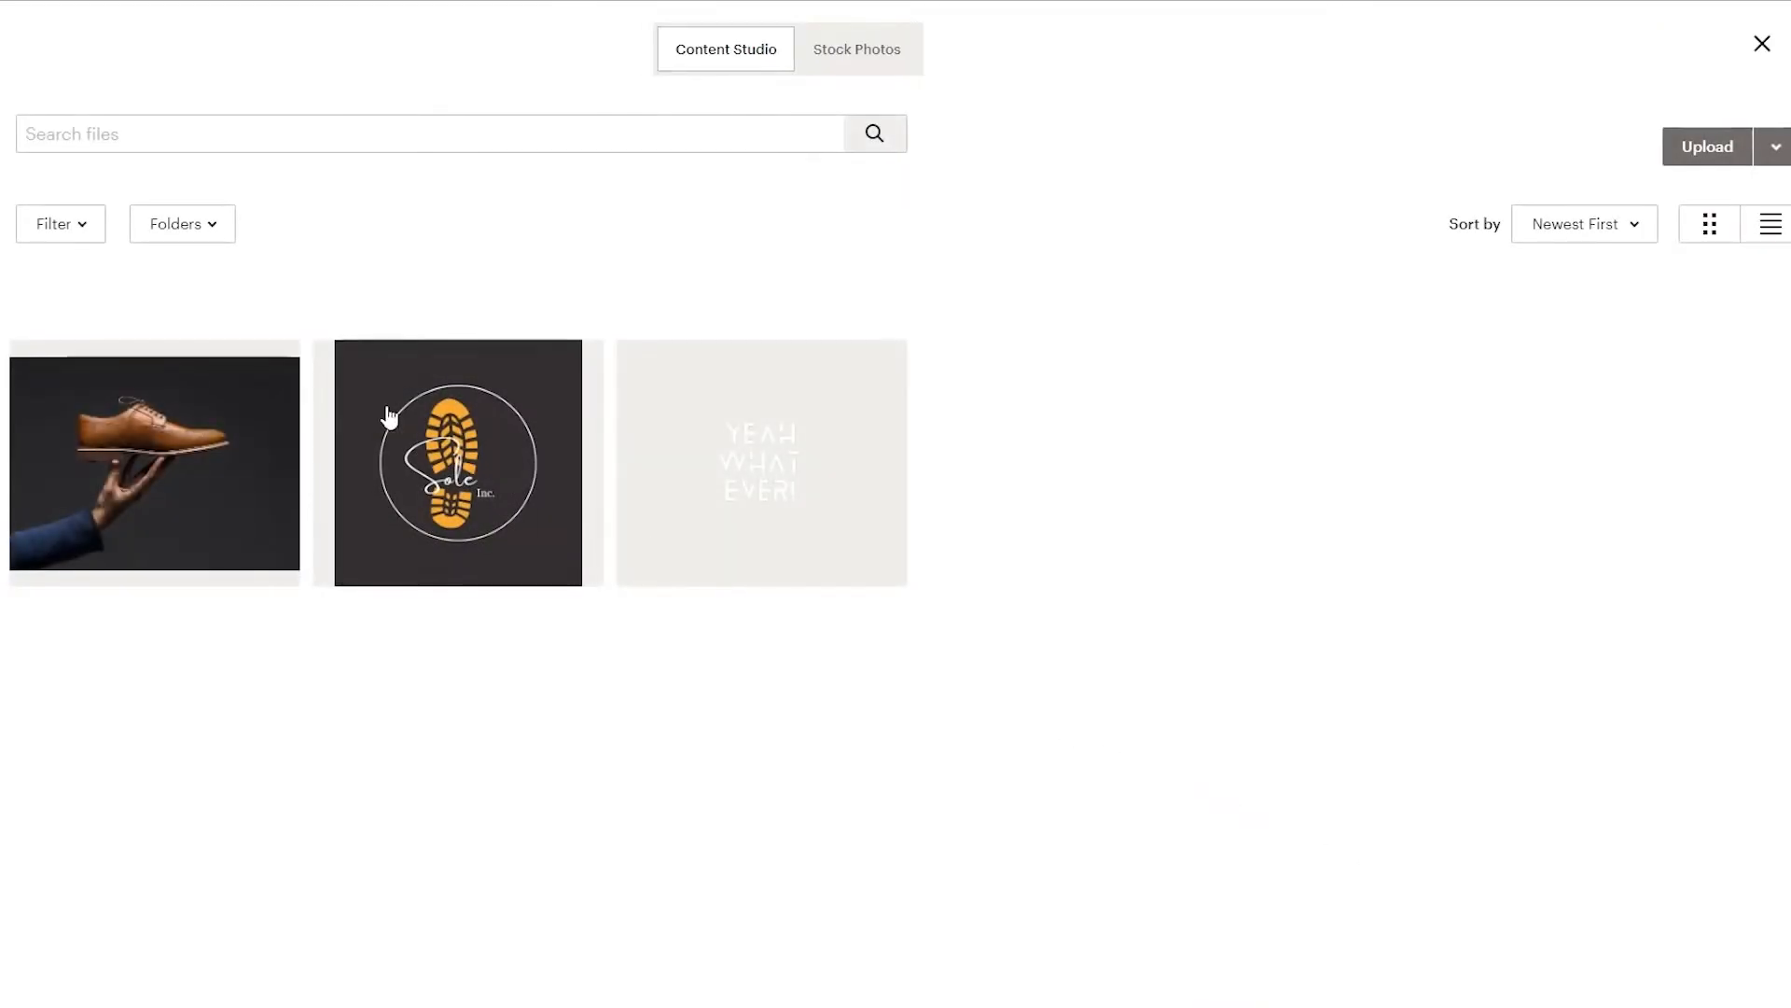
pyautogui.click(837, 62)
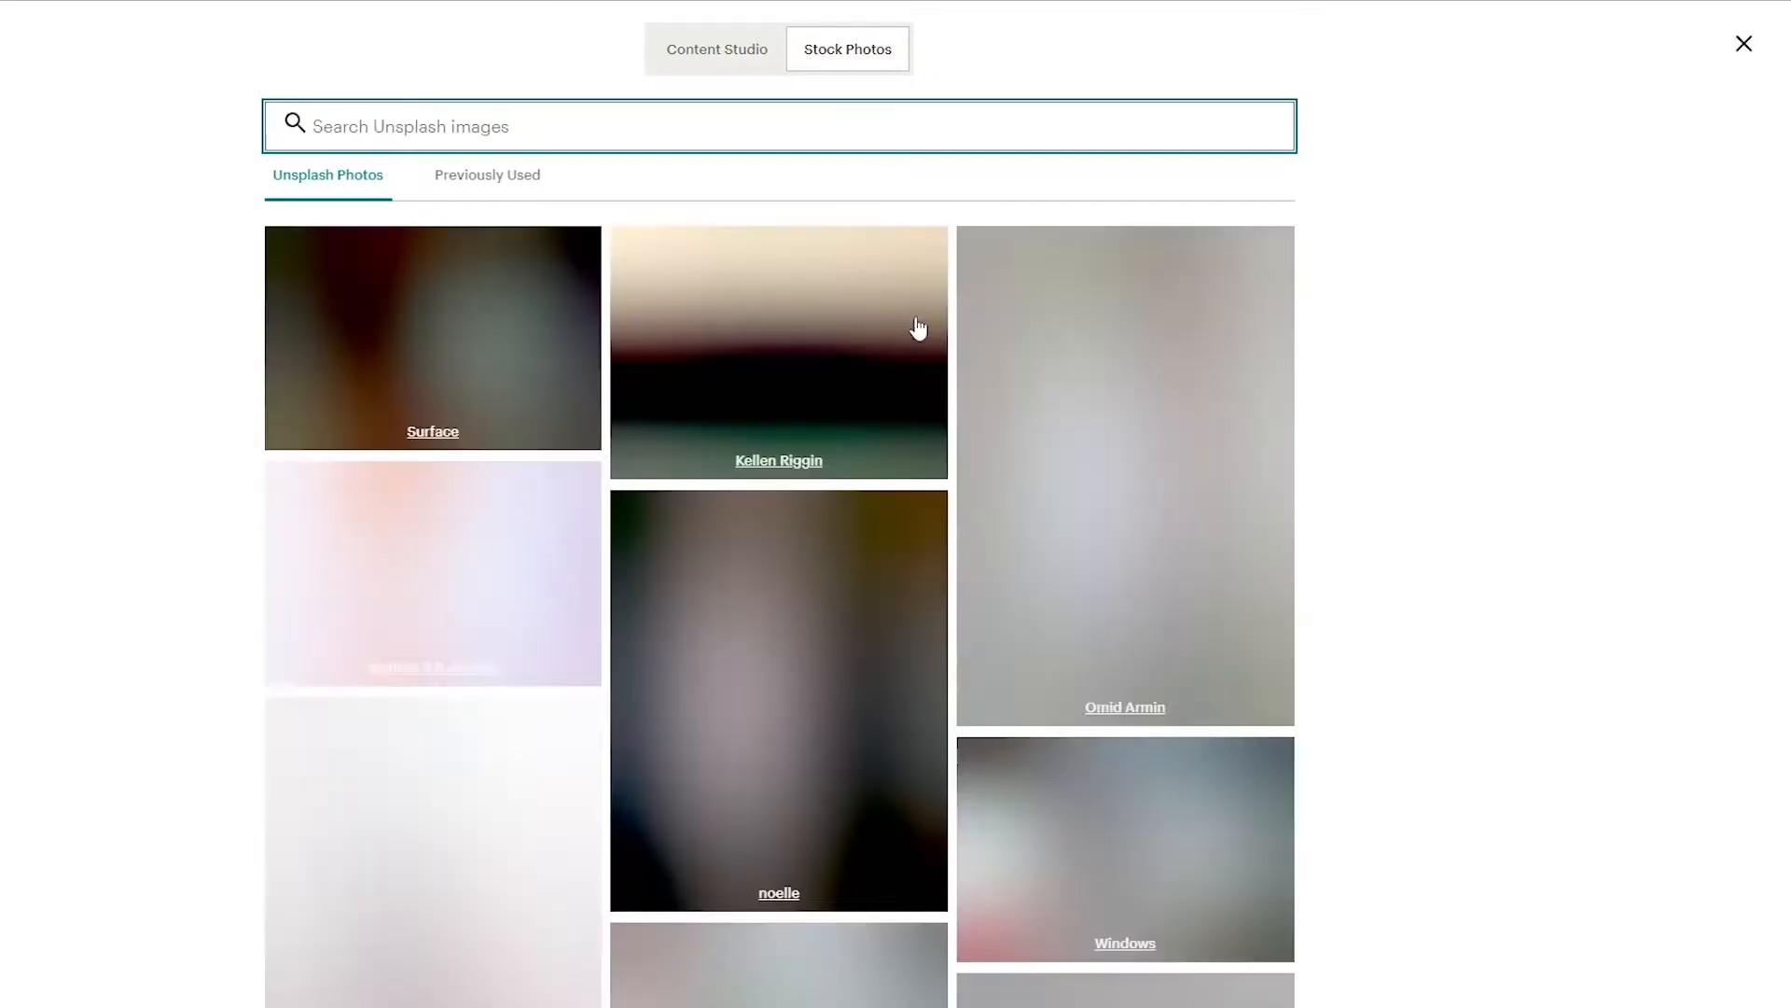
pyautogui.click(746, 54)
pyautogui.click(890, 54)
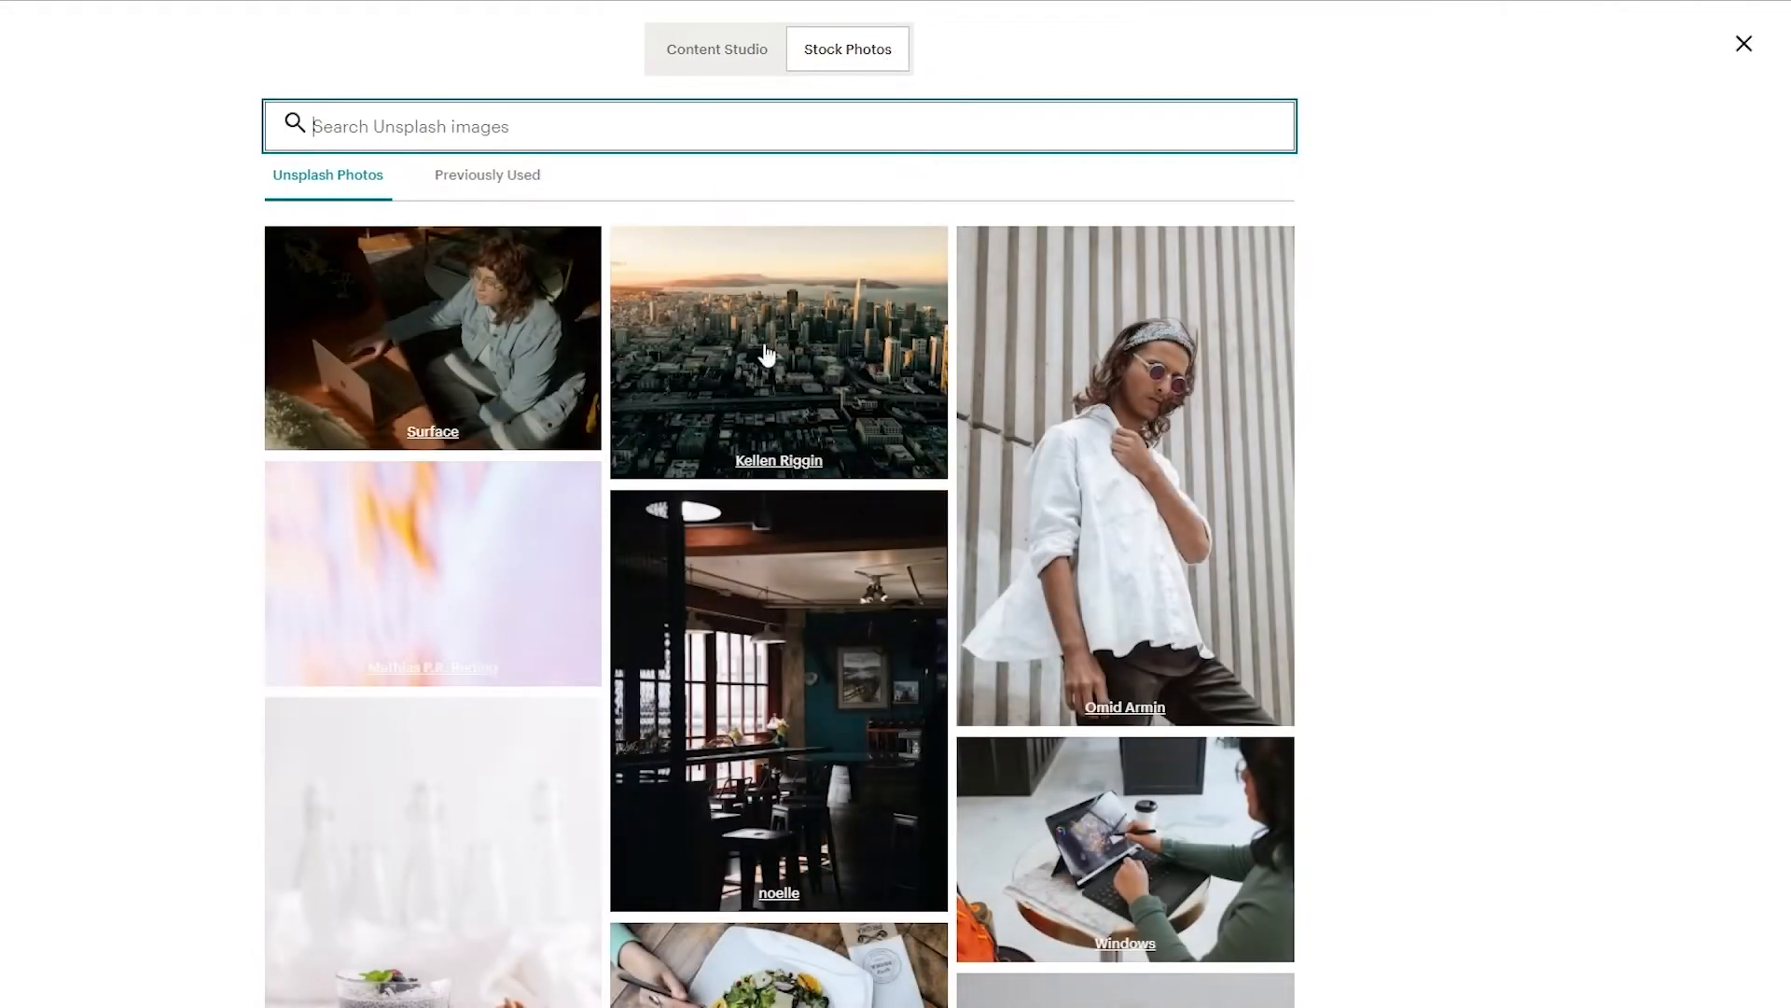
pyautogui.scroll(-8, 880, 513)
pyautogui.scroll(-7, 880, 495)
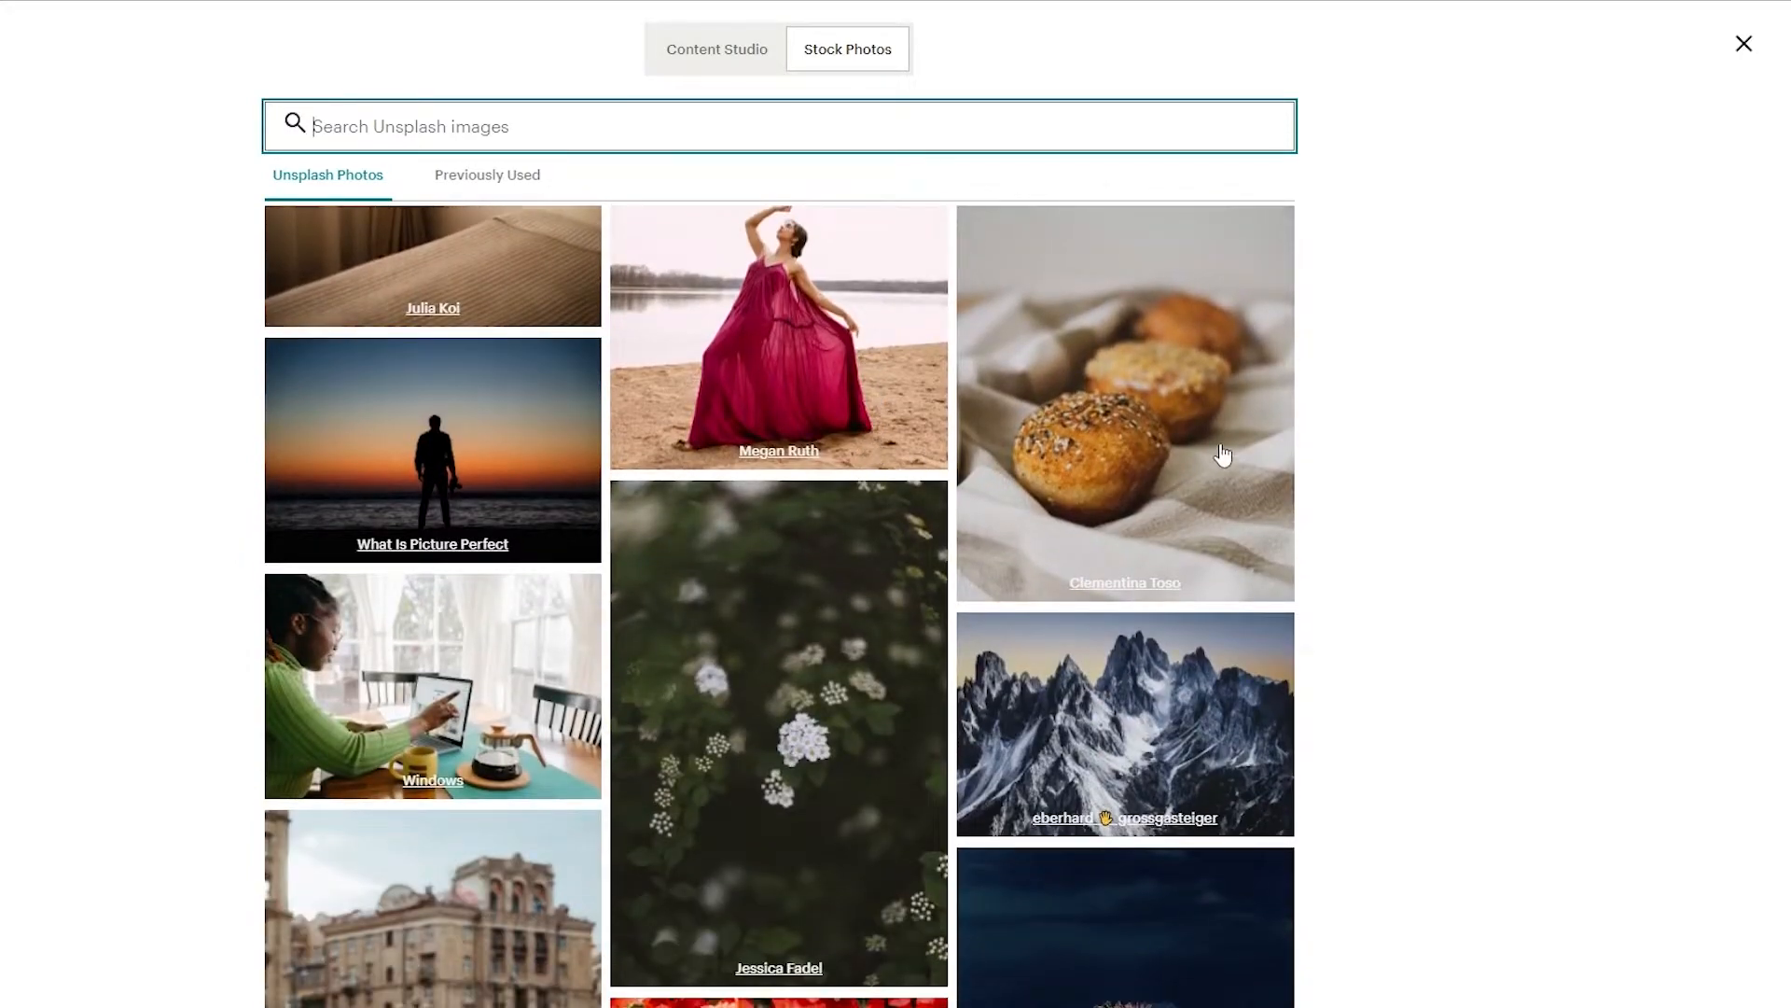
pyautogui.click(1208, 448)
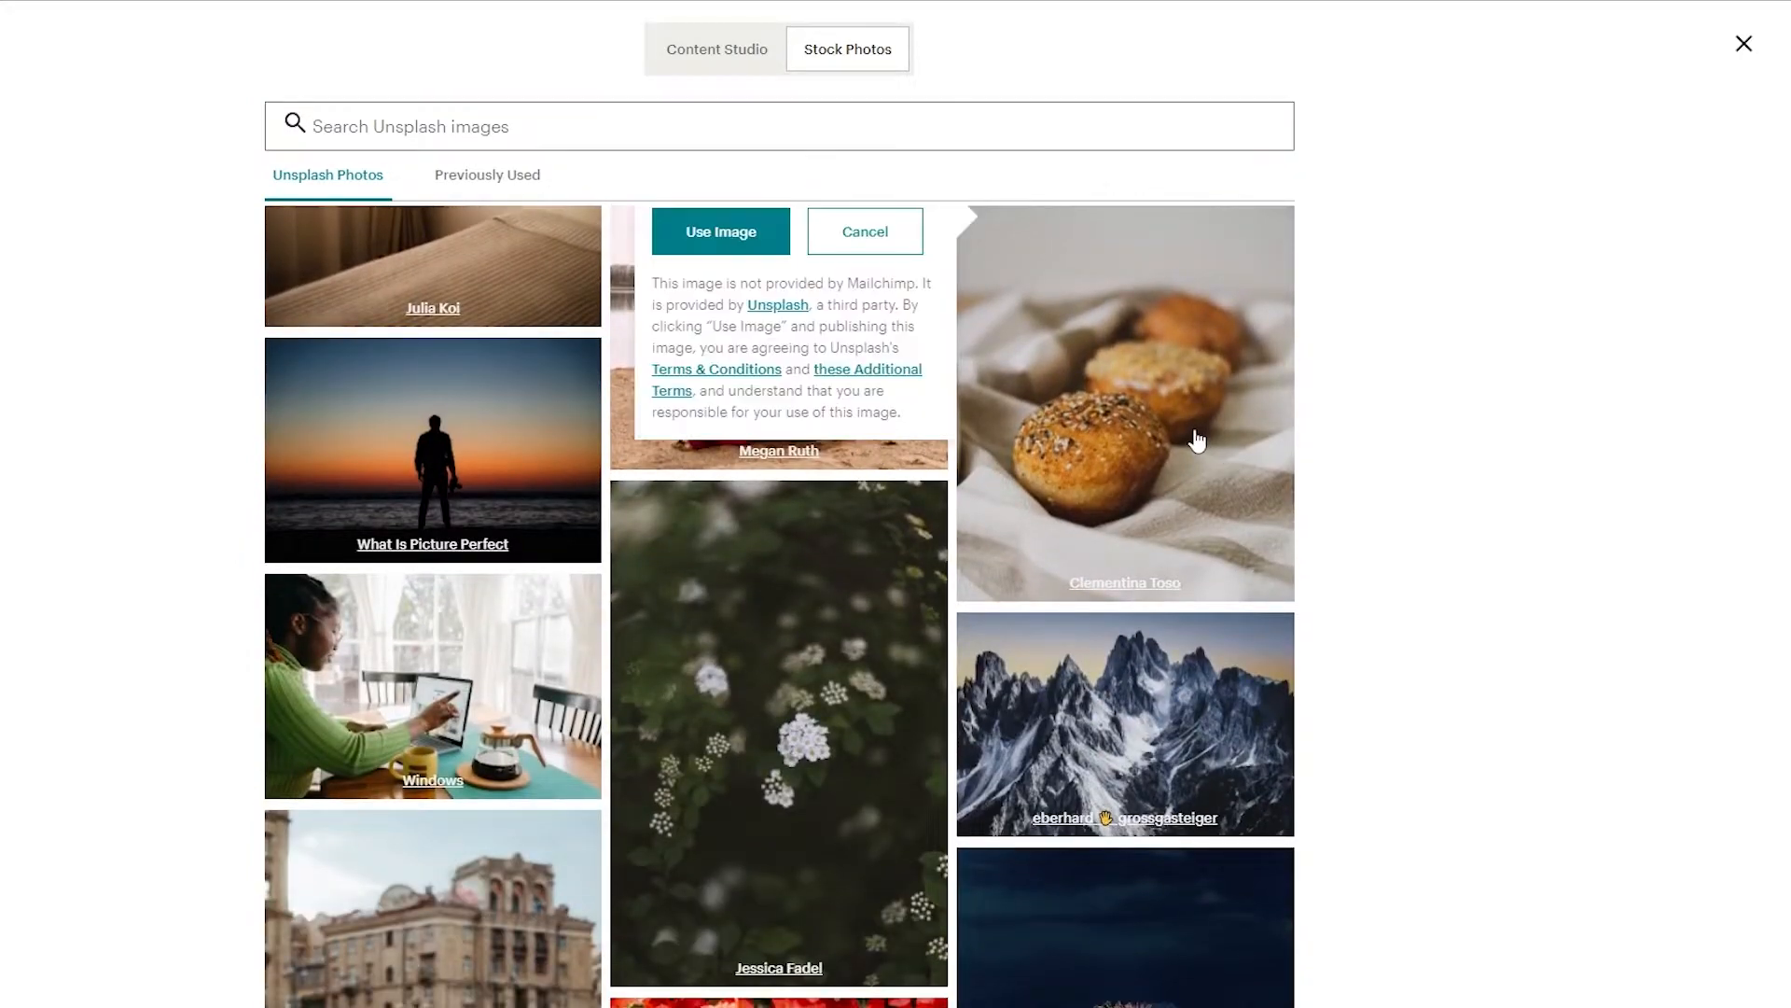
pyautogui.click(742, 260)
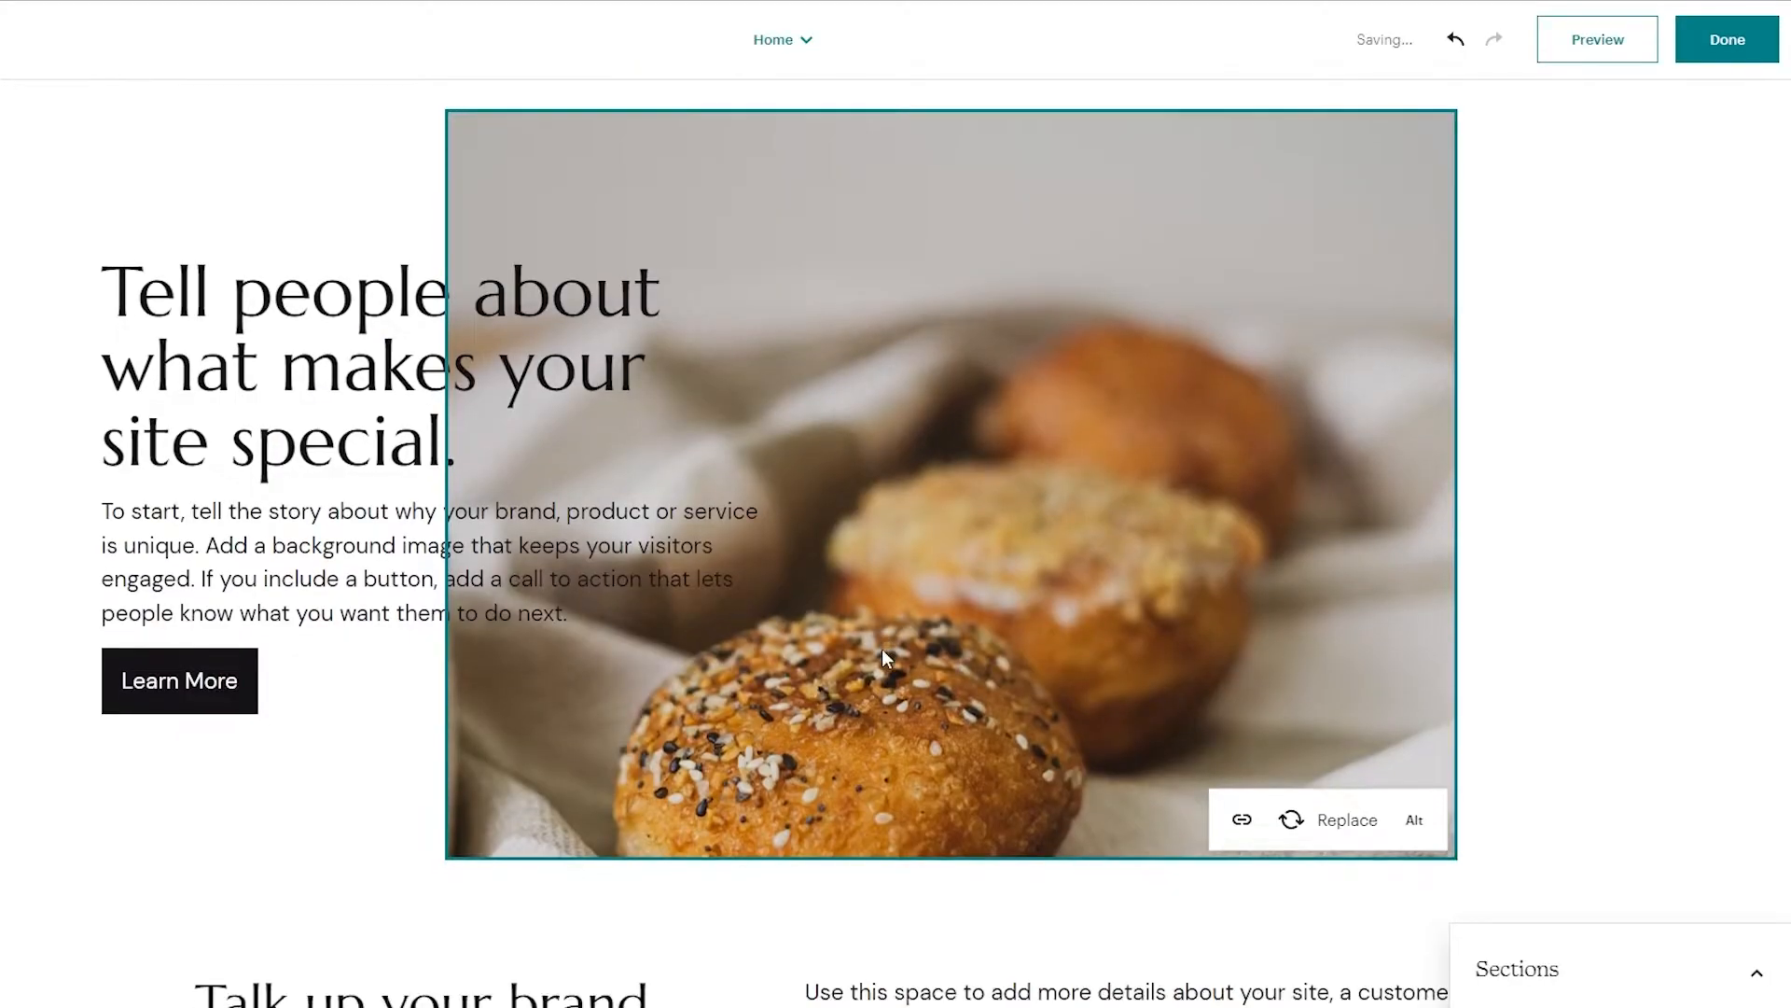
# Examine the style options of the Text section below the Intro, and collapse its settings
pyautogui.scroll(-1, 882, 647)
pyautogui.scroll(-2, 942, 588)
pyautogui.scroll(3, 938, 573)
pyautogui.scroll(-6, 938, 573)
pyautogui.scroll(3, 550, 650)
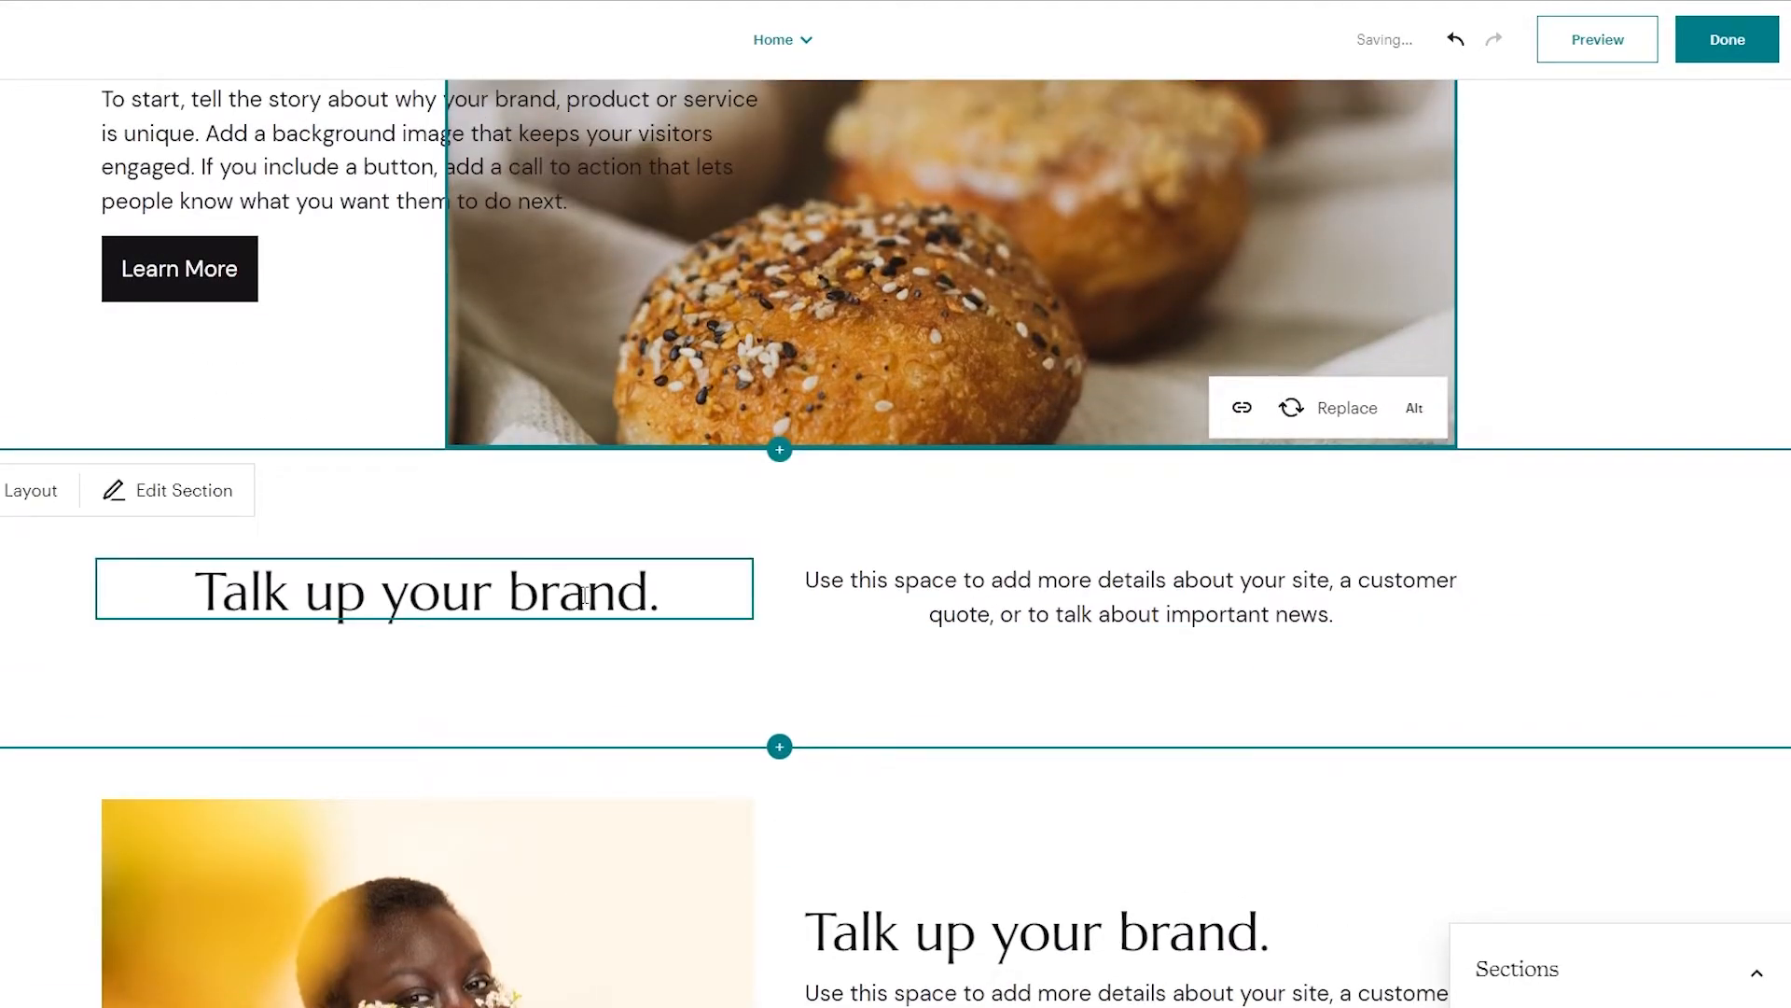
pyautogui.click(711, 509)
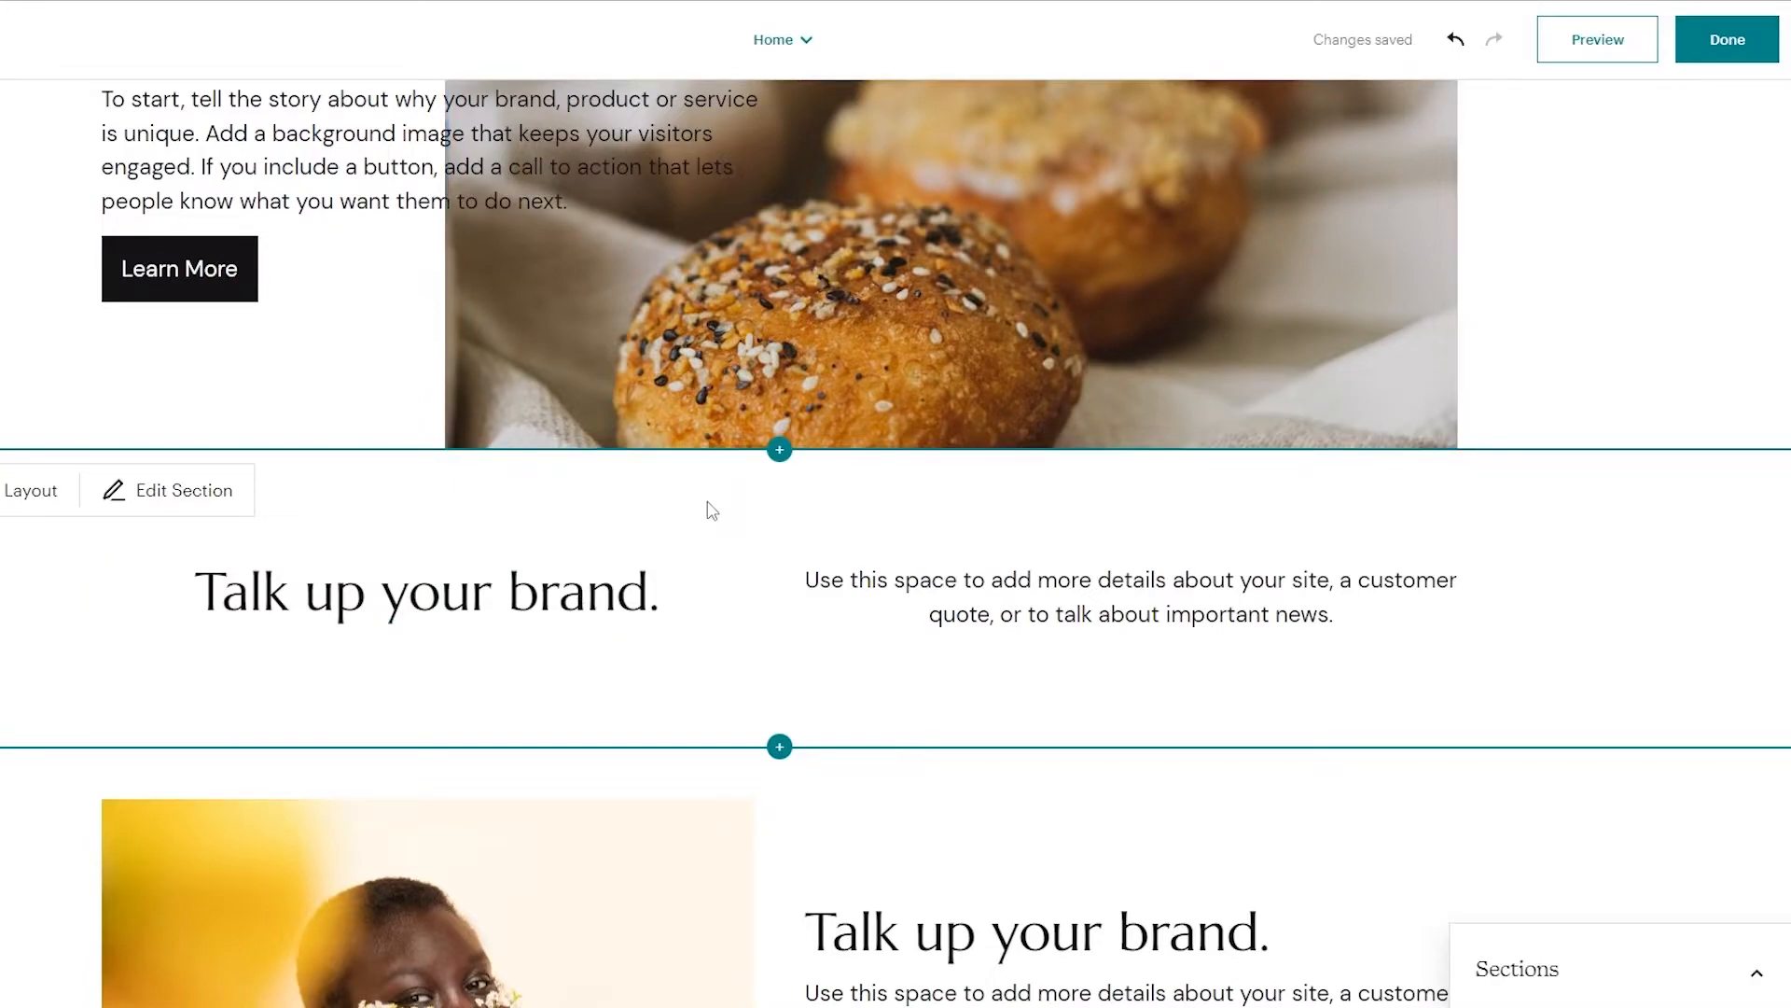
pyautogui.click(211, 511)
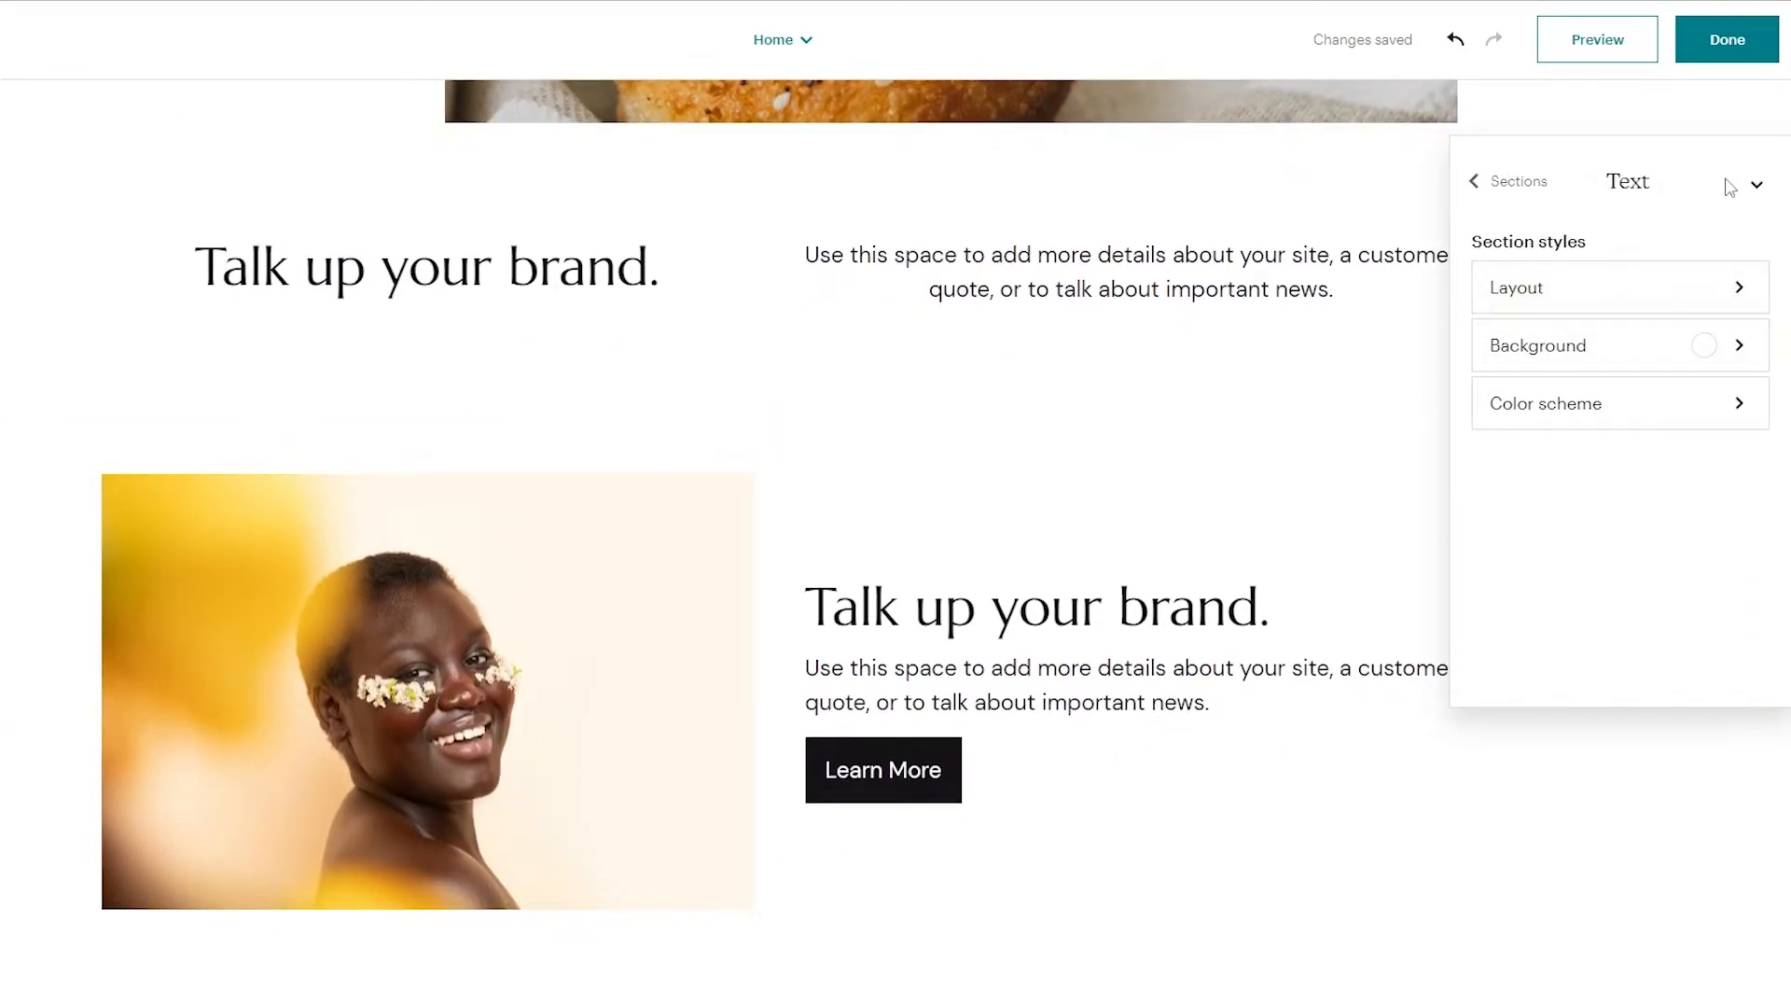
pyautogui.click(1751, 194)
pyautogui.click(601, 328)
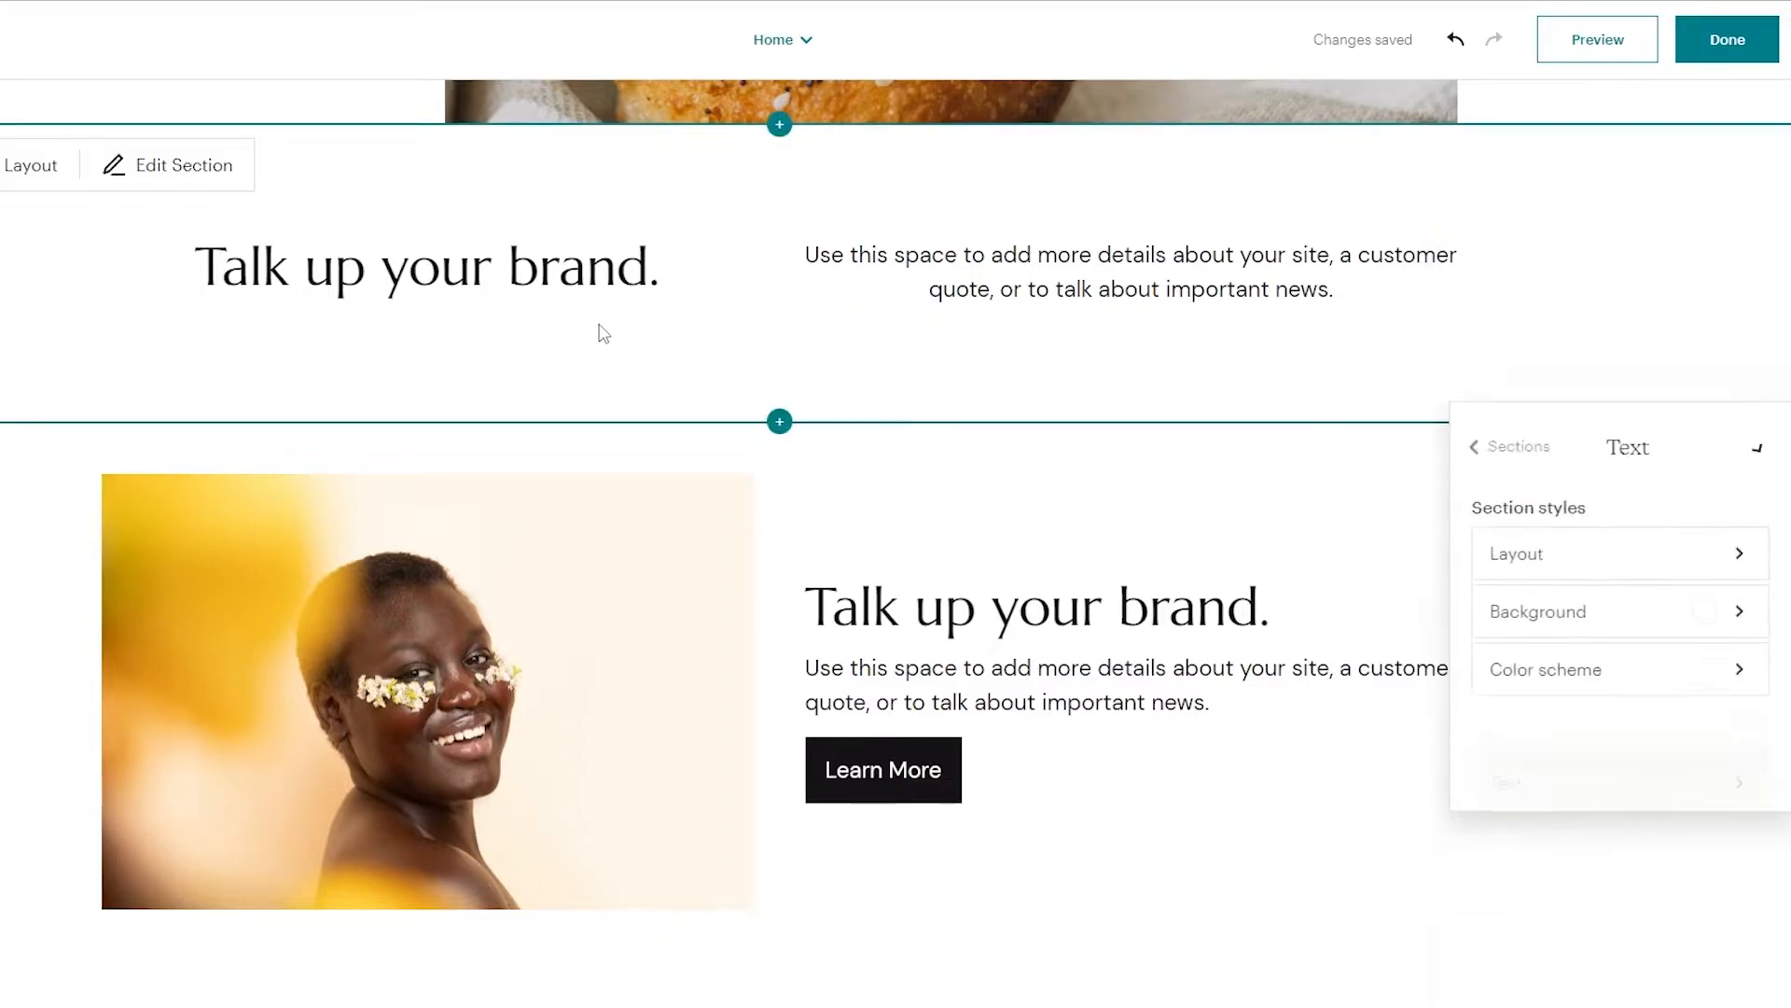
# Replace the Text section's heading "Talk up your brand." with "Best Muffins in Town"
pyautogui.click(555, 284)
pyautogui.moveTo(749, 286); pyautogui.dragTo(422, 325)
pyautogui.scroll(5, 736, 480)
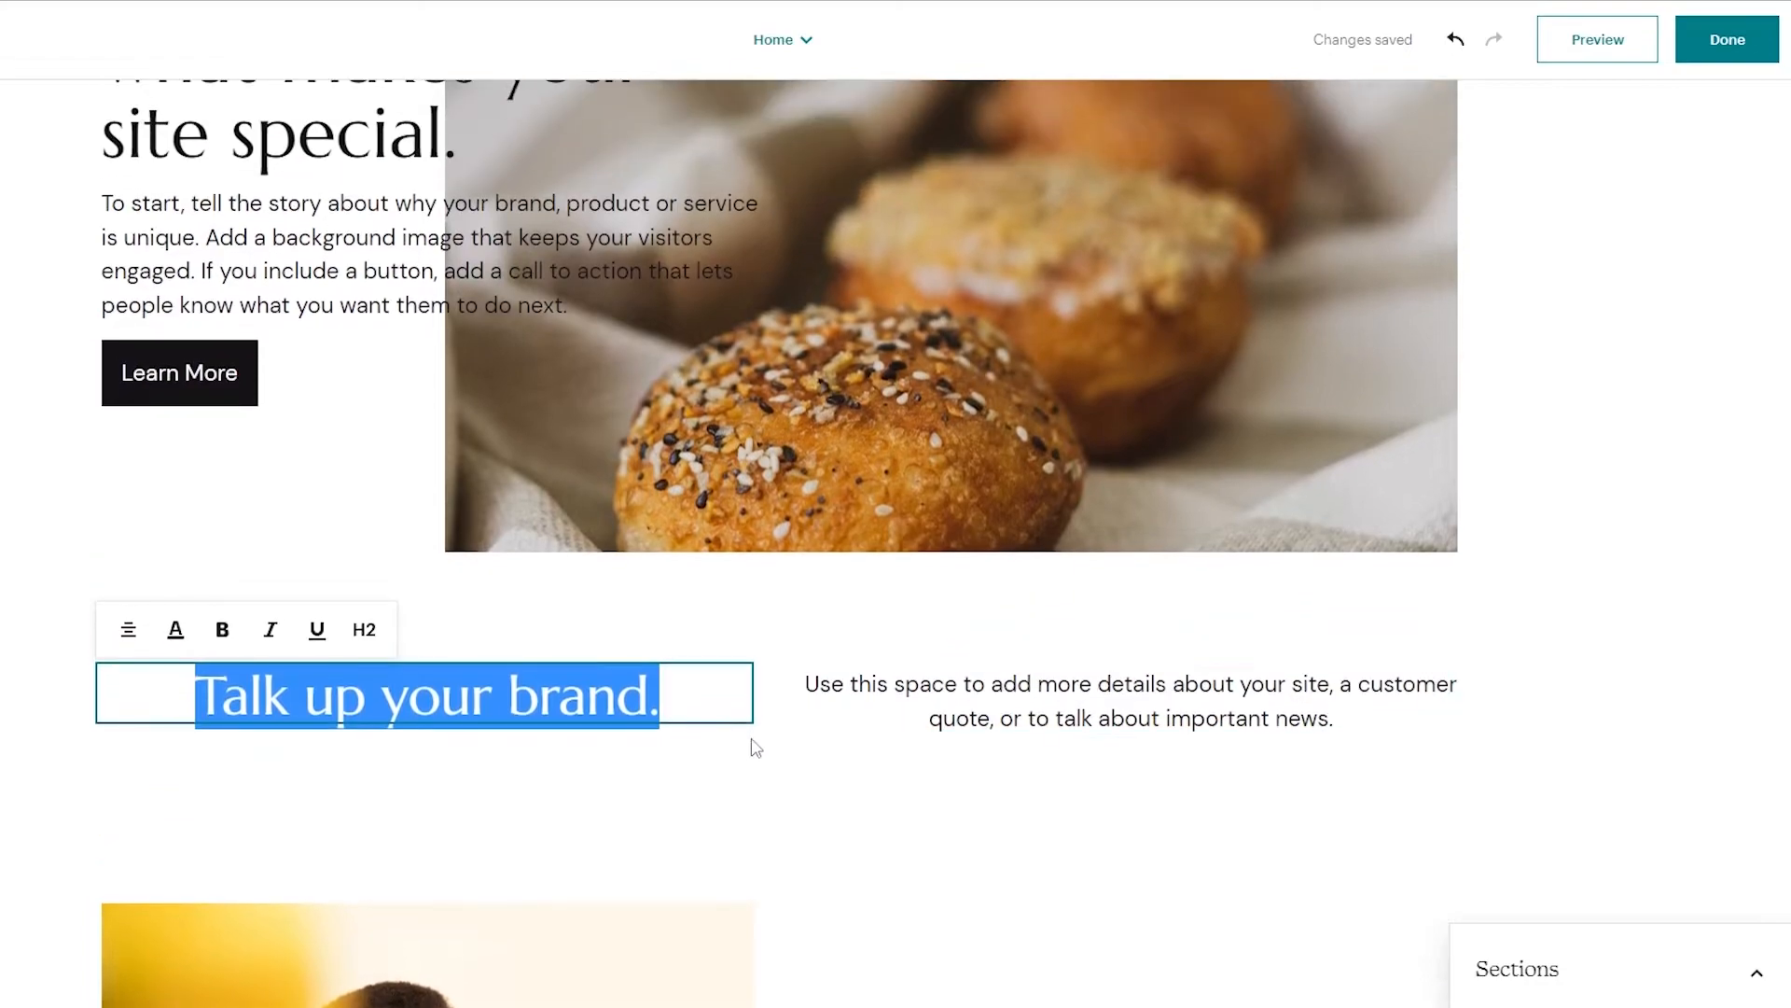
pyautogui.write('N')
pyautogui.press('BackSpace')
pyautogui.write('Best Muffins')
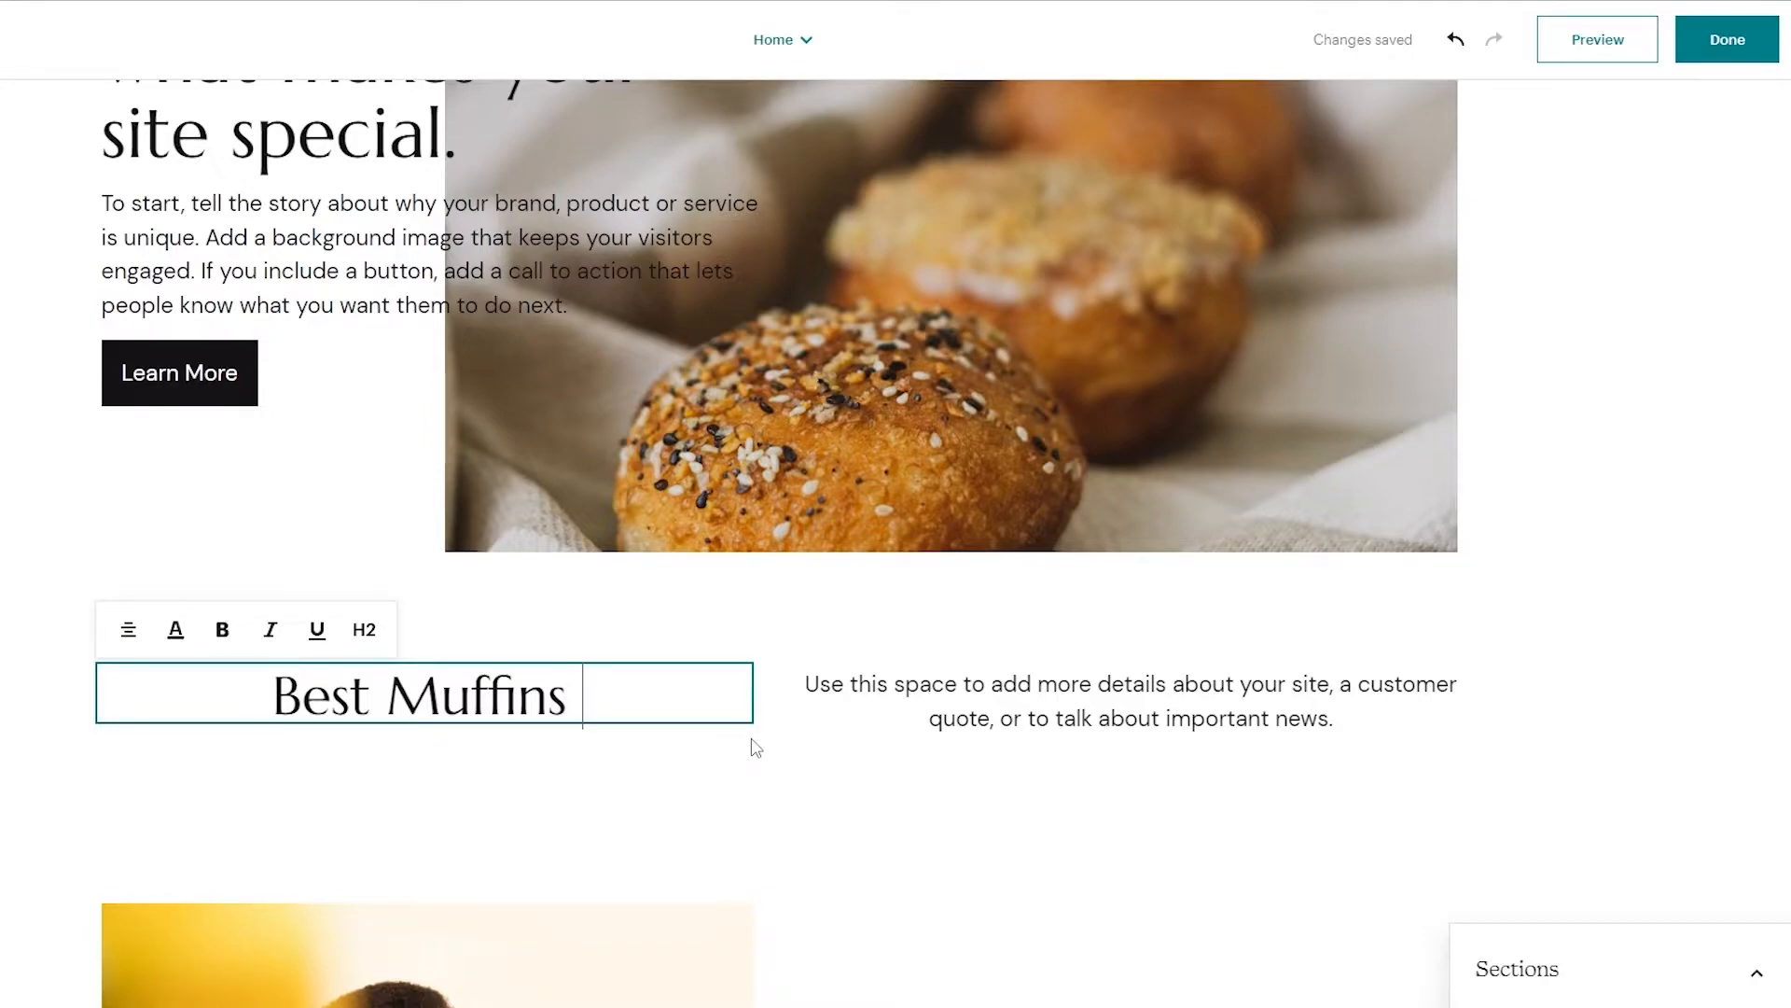
pyautogui.write(' in Town')
pyautogui.click(773, 750)
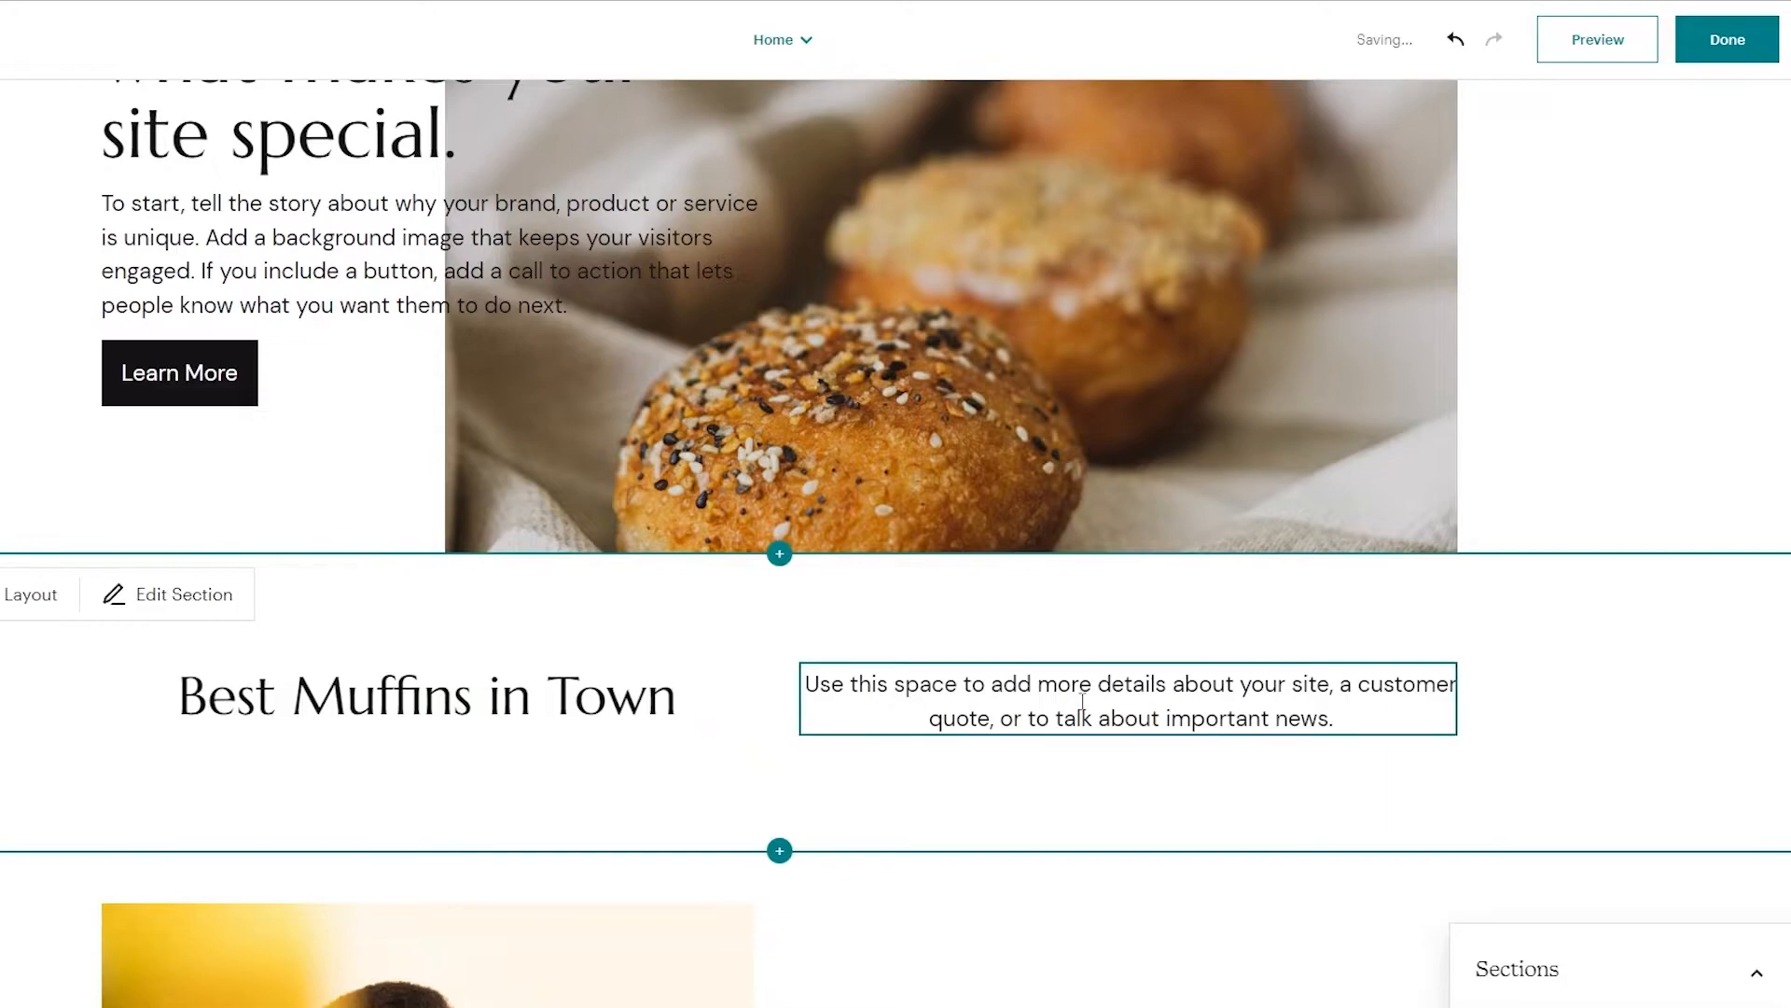
pyautogui.click(1056, 718)
pyautogui.moveTo(1347, 714); pyautogui.dragTo(737, 695)
pyautogui.click(984, 778)
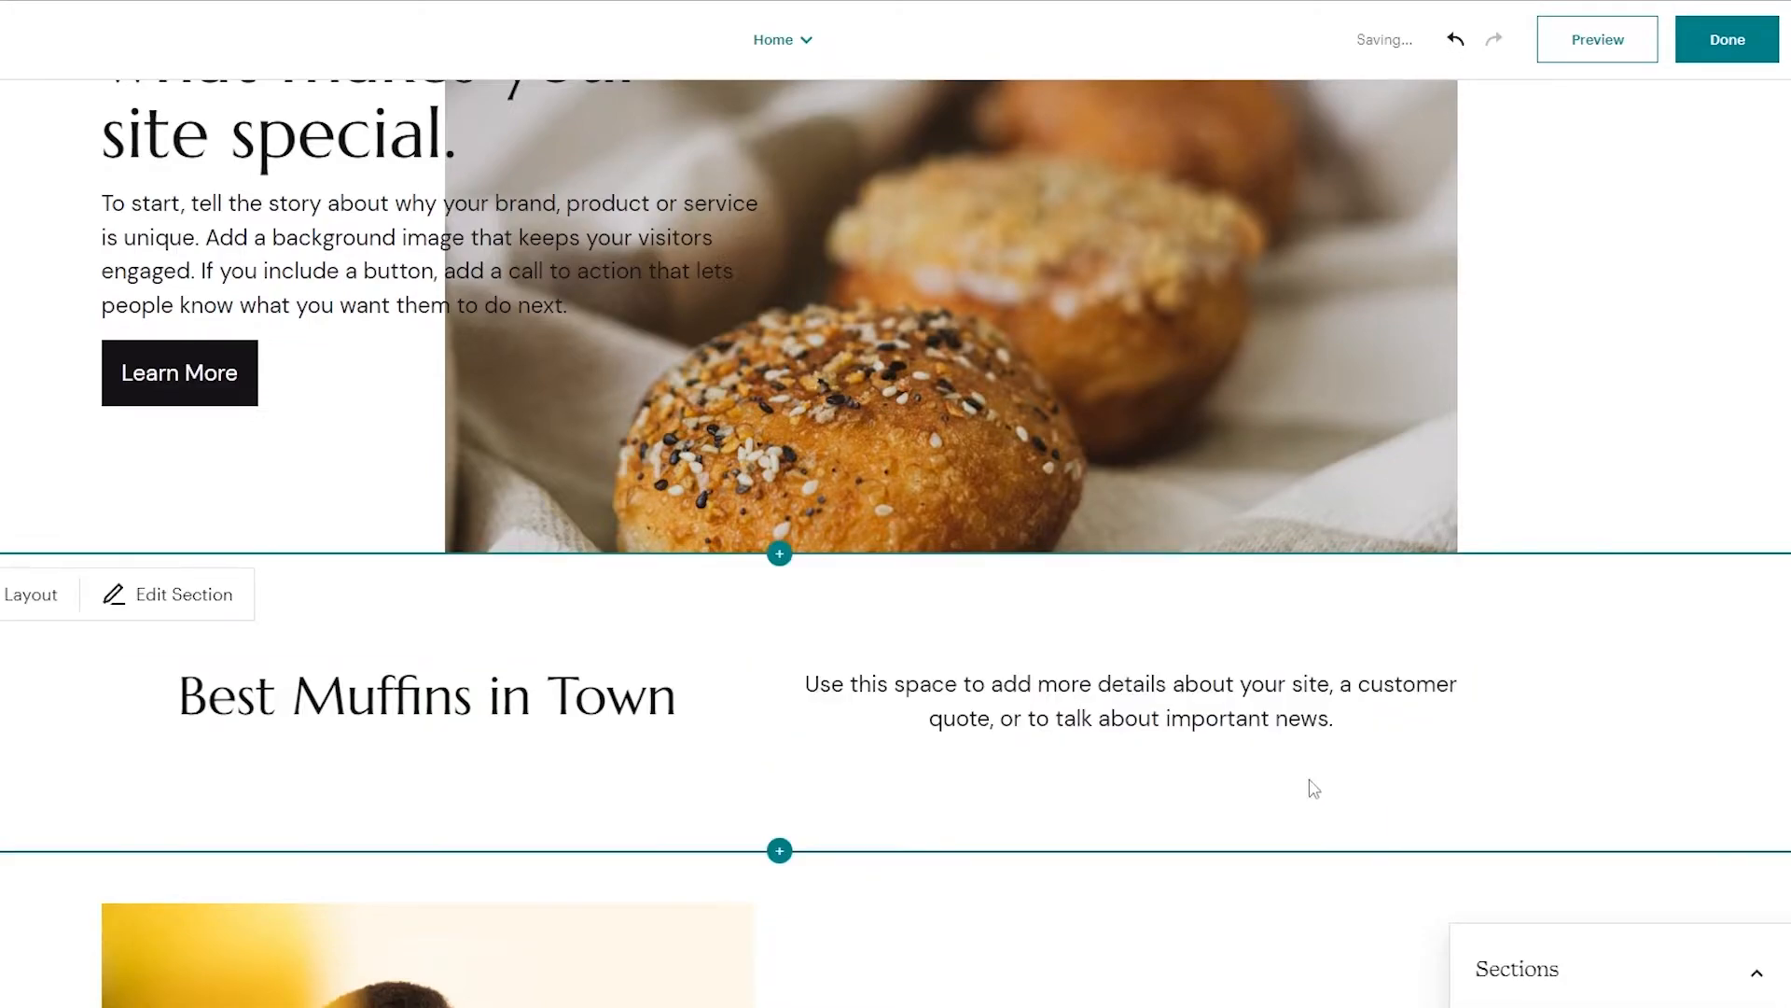
# Open the Unsplash stock photos for replacing the image in the section below "Best Muffins in Town"
pyautogui.scroll(-5, 1374, 789)
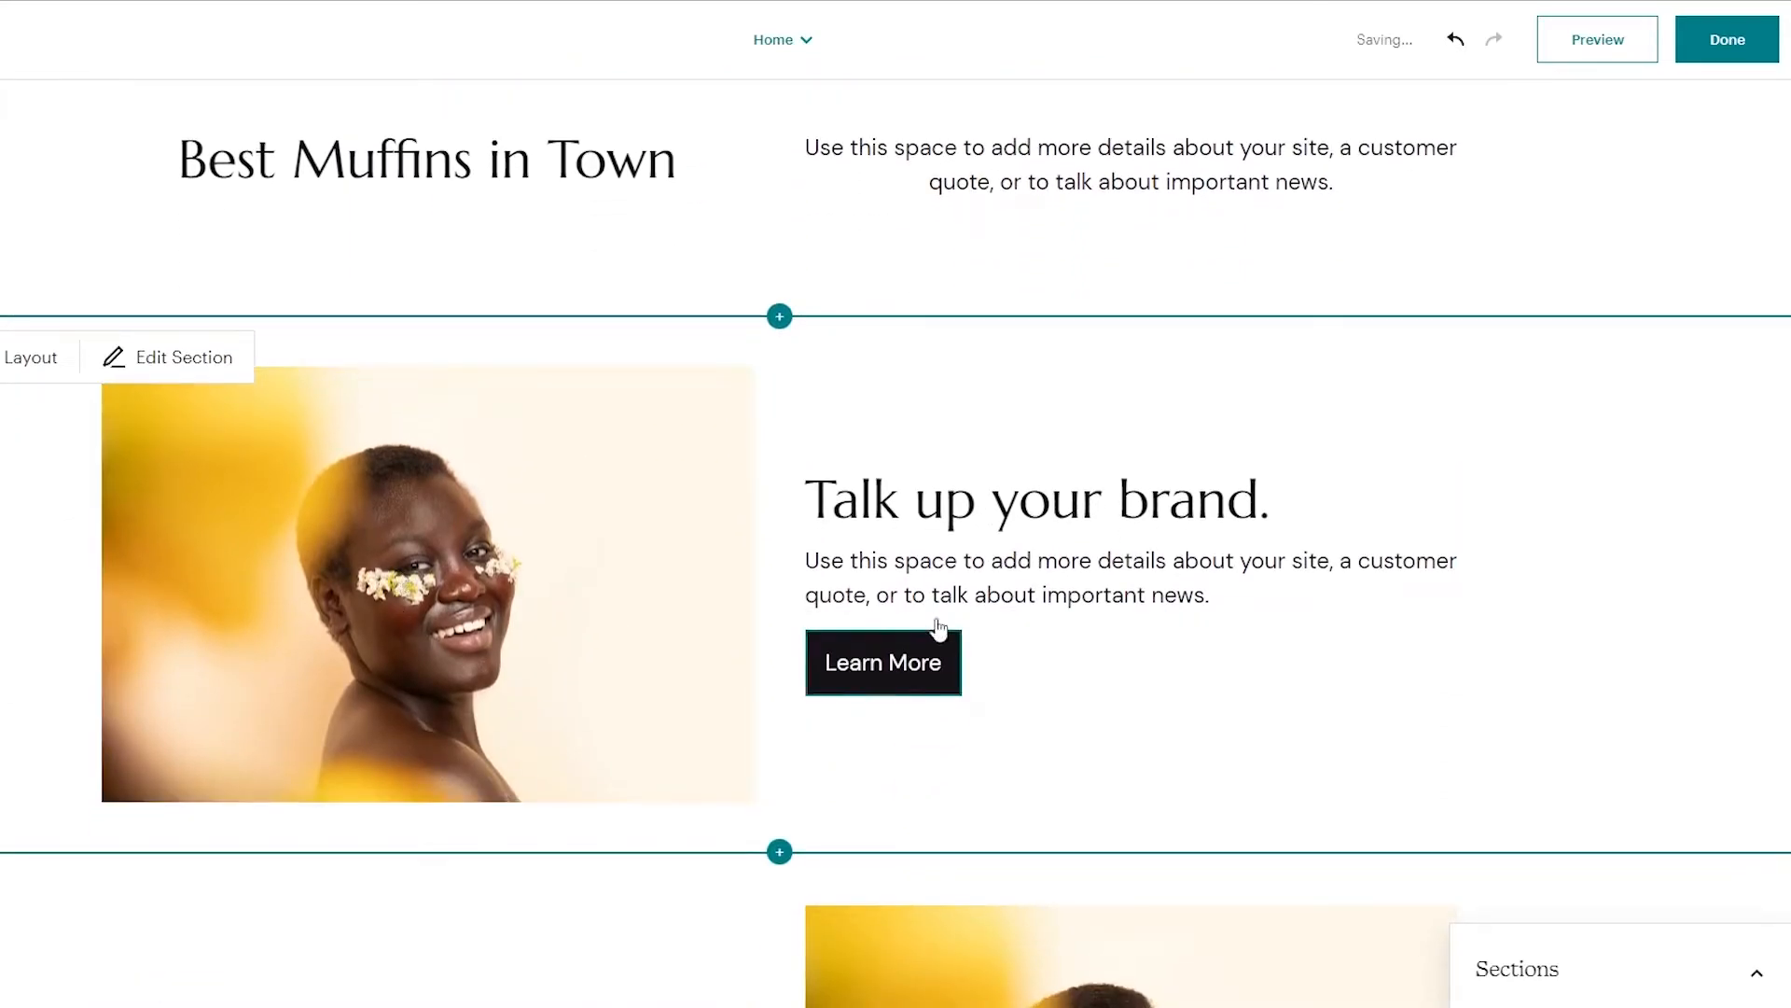
pyautogui.click(534, 620)
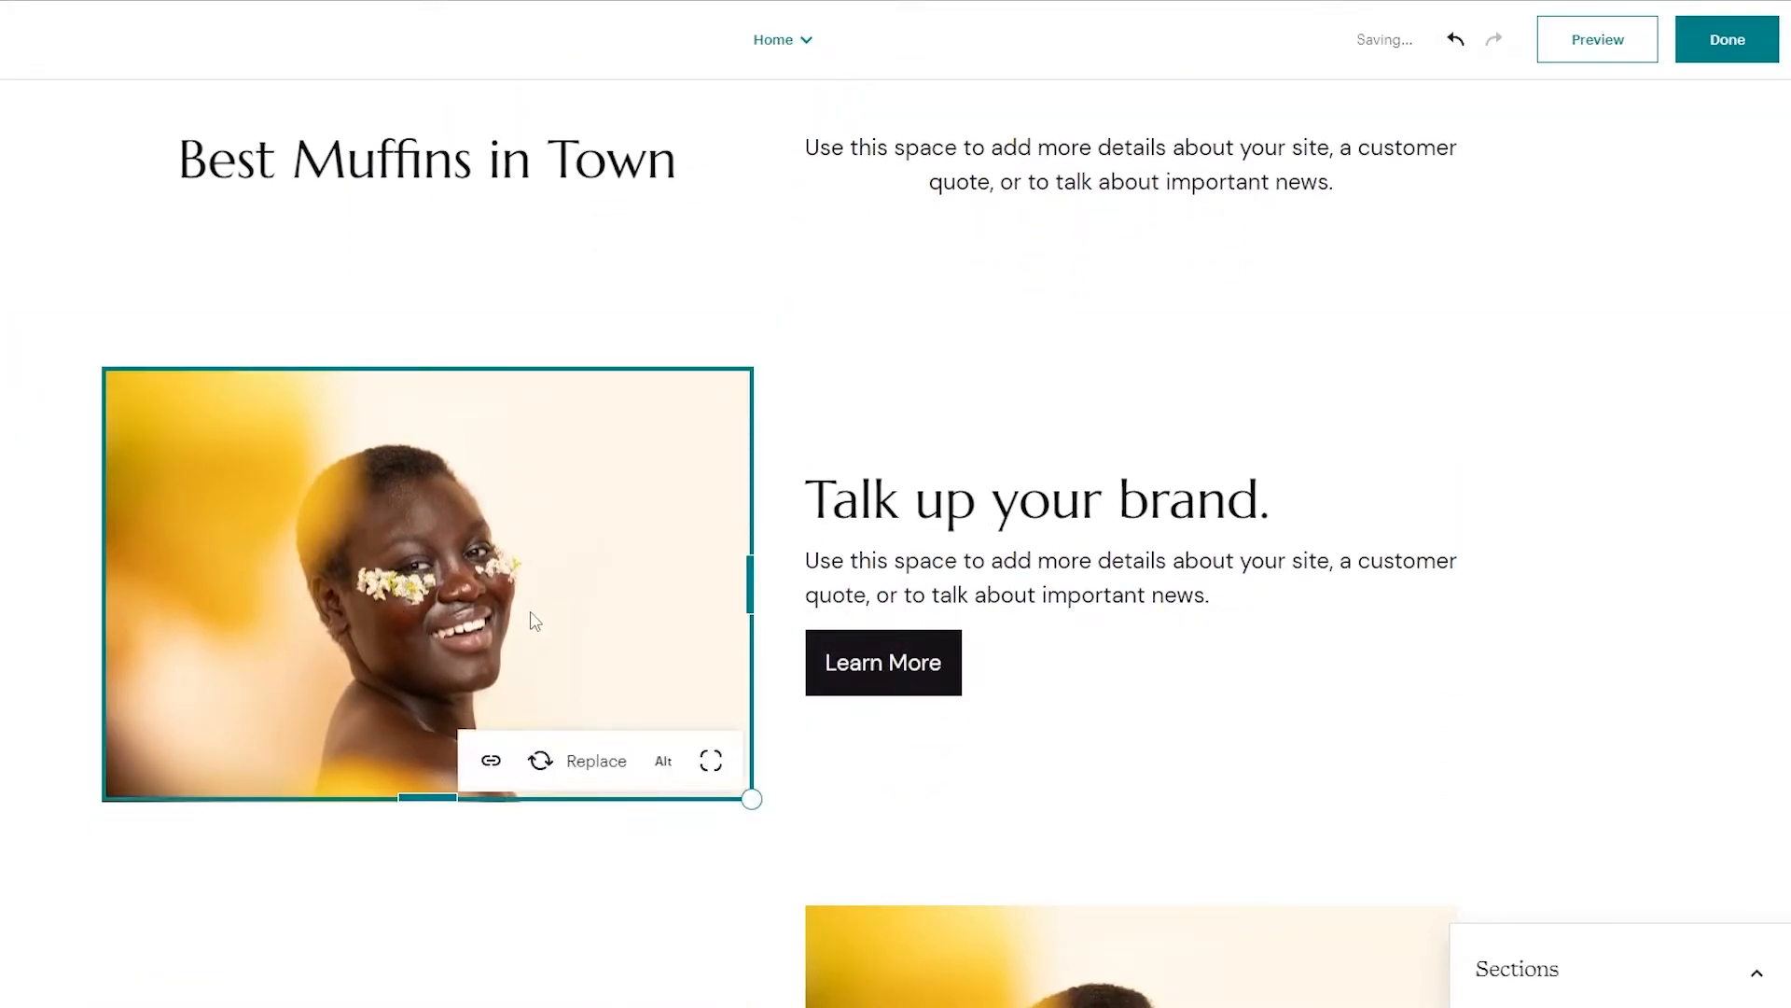
pyautogui.click(583, 763)
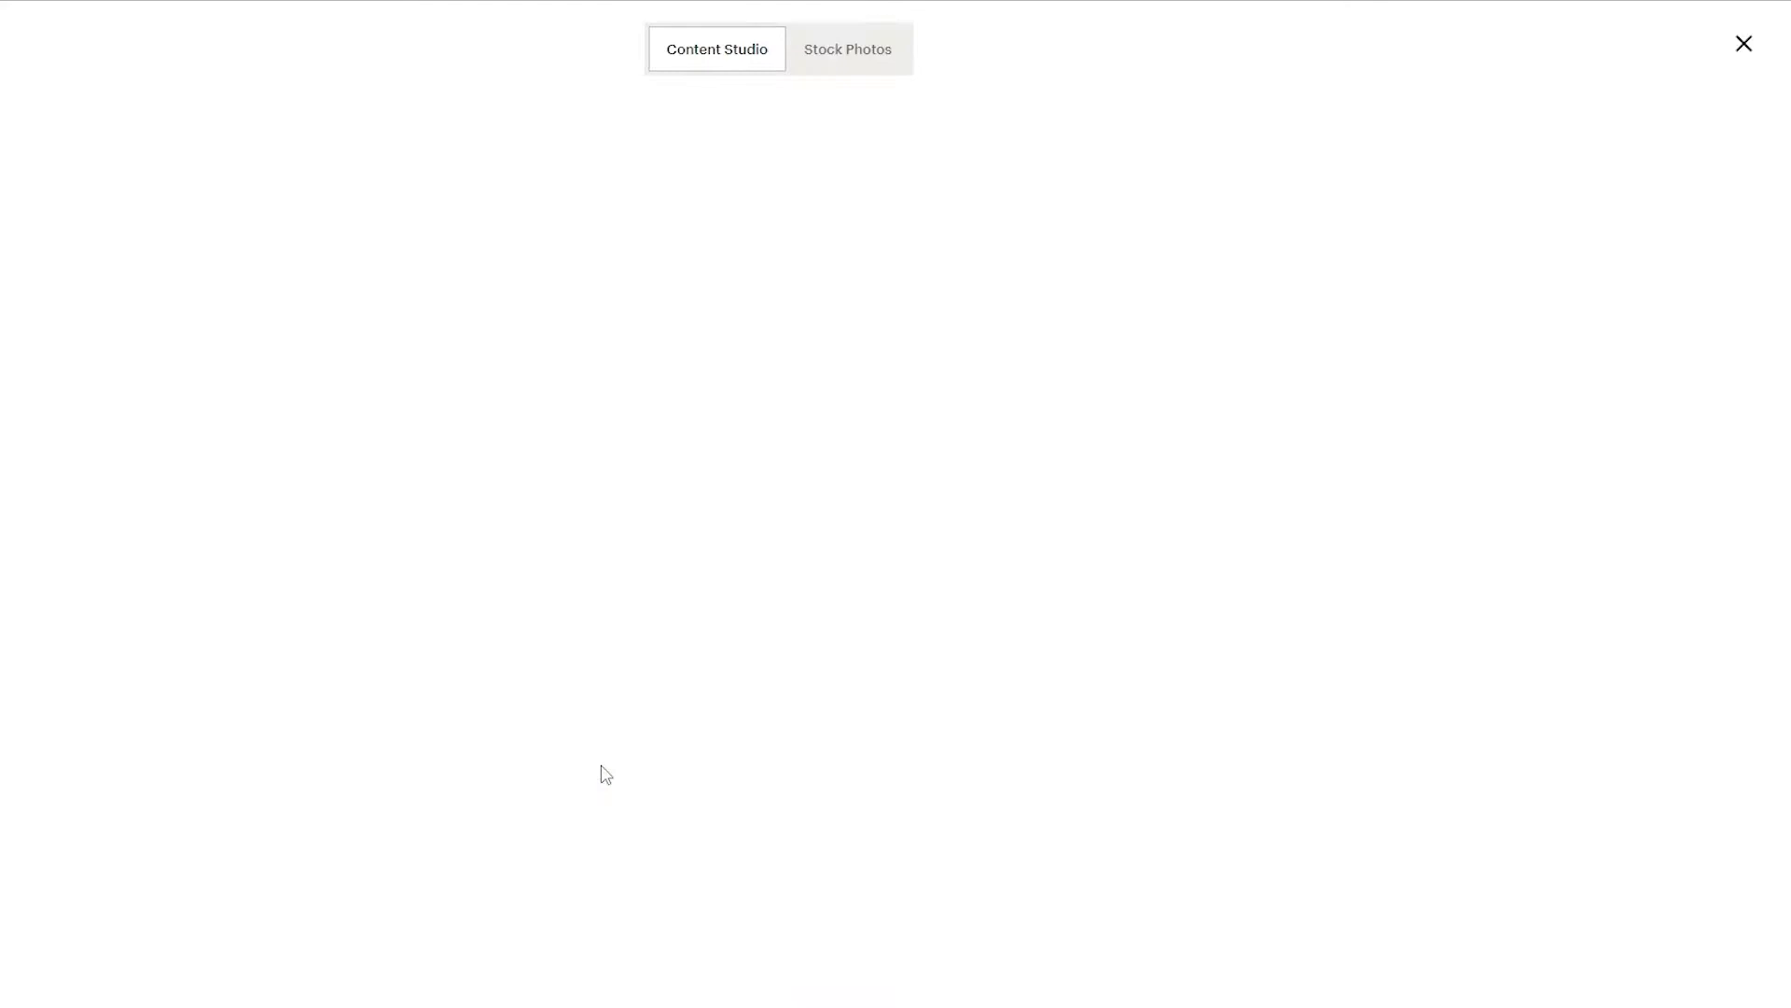
pyautogui.click(889, 62)
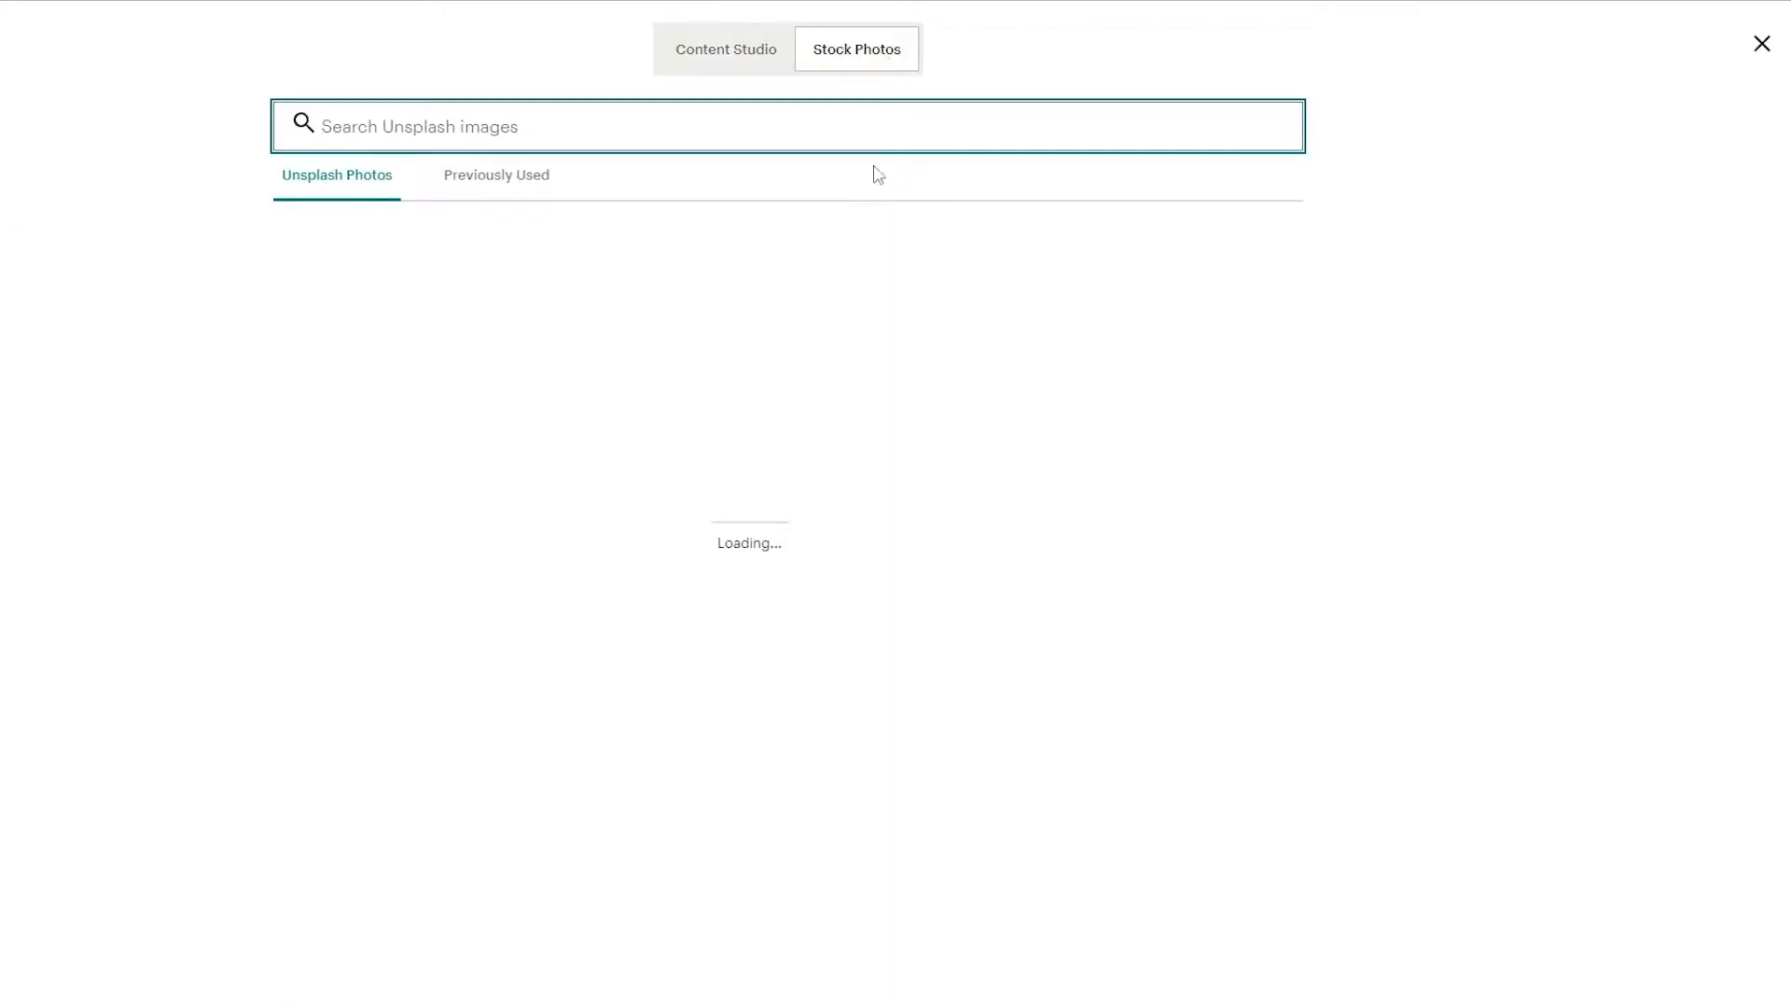
pyautogui.scroll(-4, 755, 711)
pyautogui.scroll(-9, 756, 711)
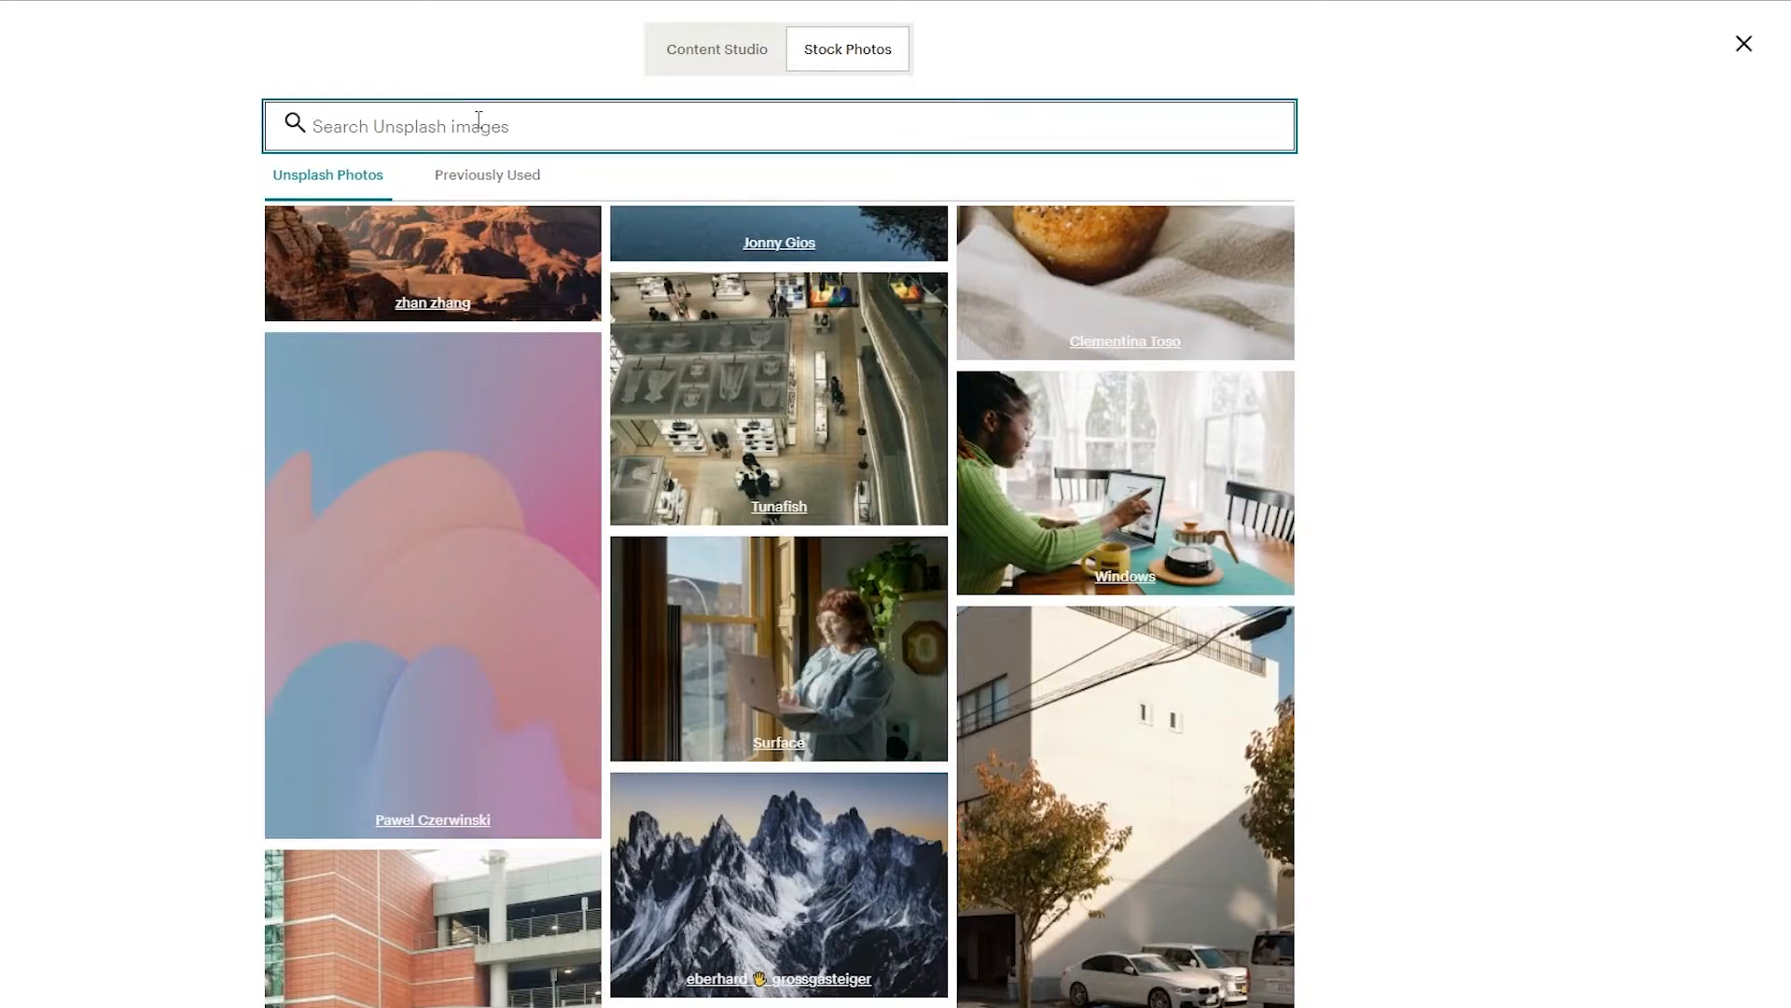
# Search the stock photos for "muffins" and insert the pink-frosted cupcake with a cherry and sprinkles as the section's image
pyautogui.write('muffins')
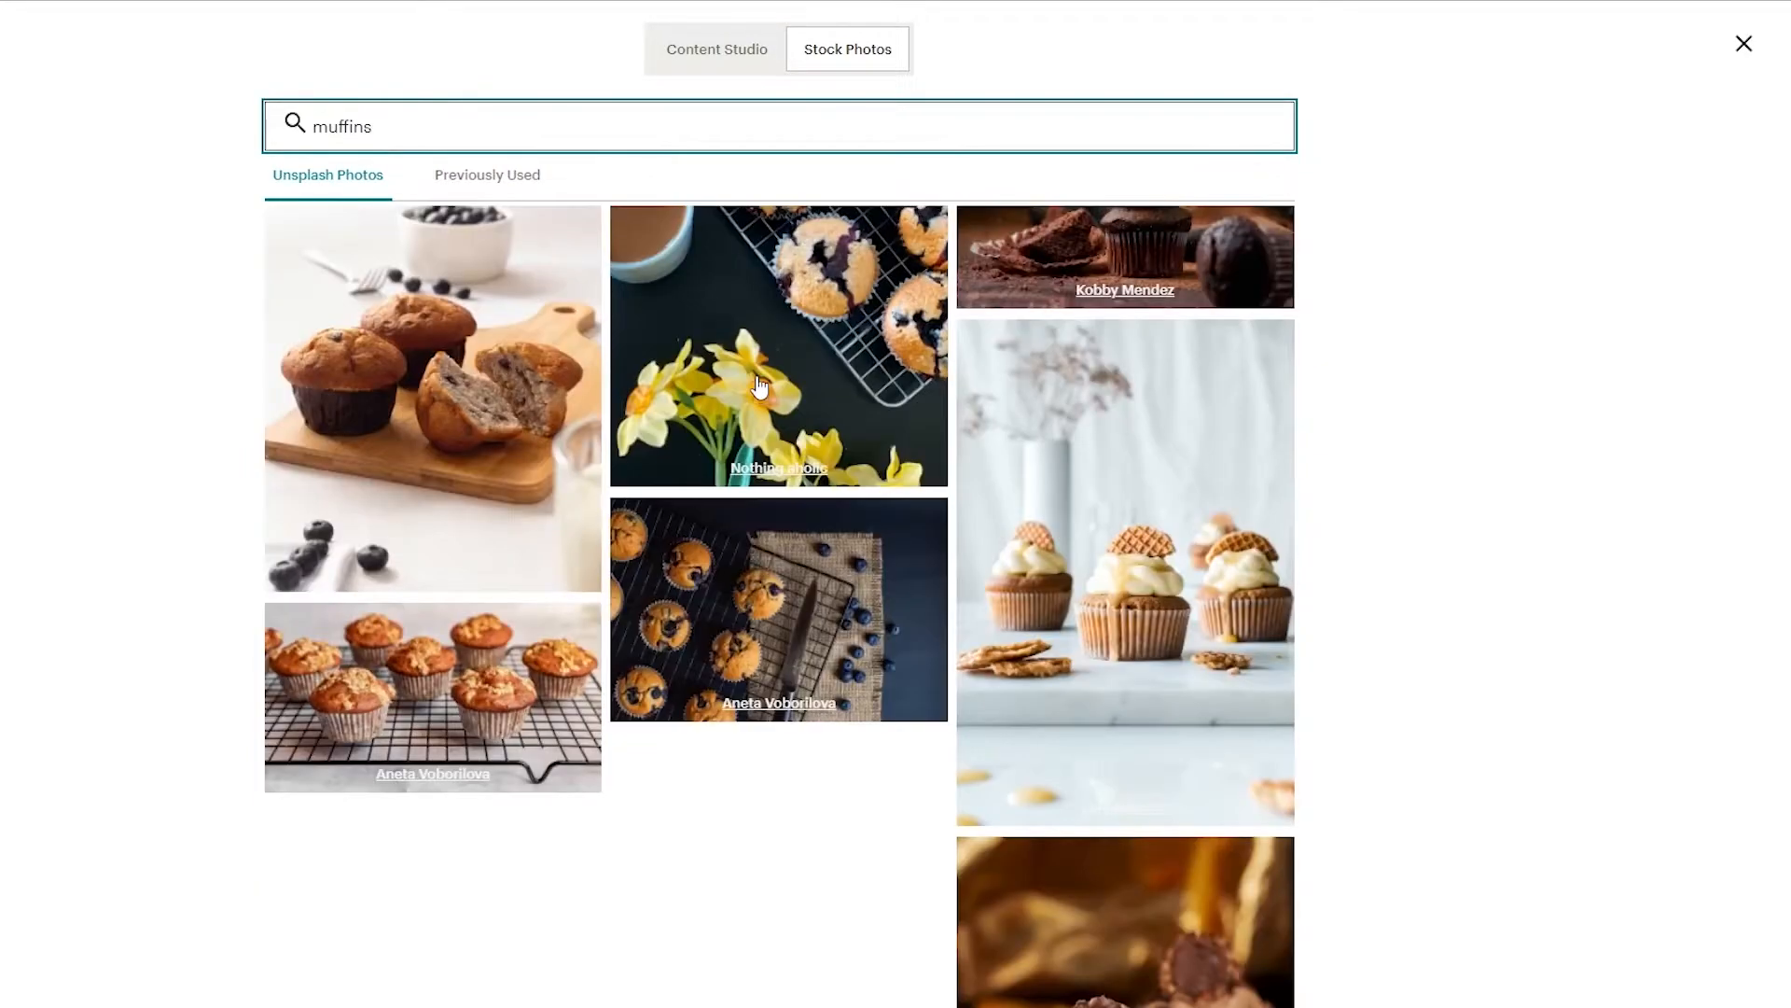
pyautogui.scroll(-6, 760, 382)
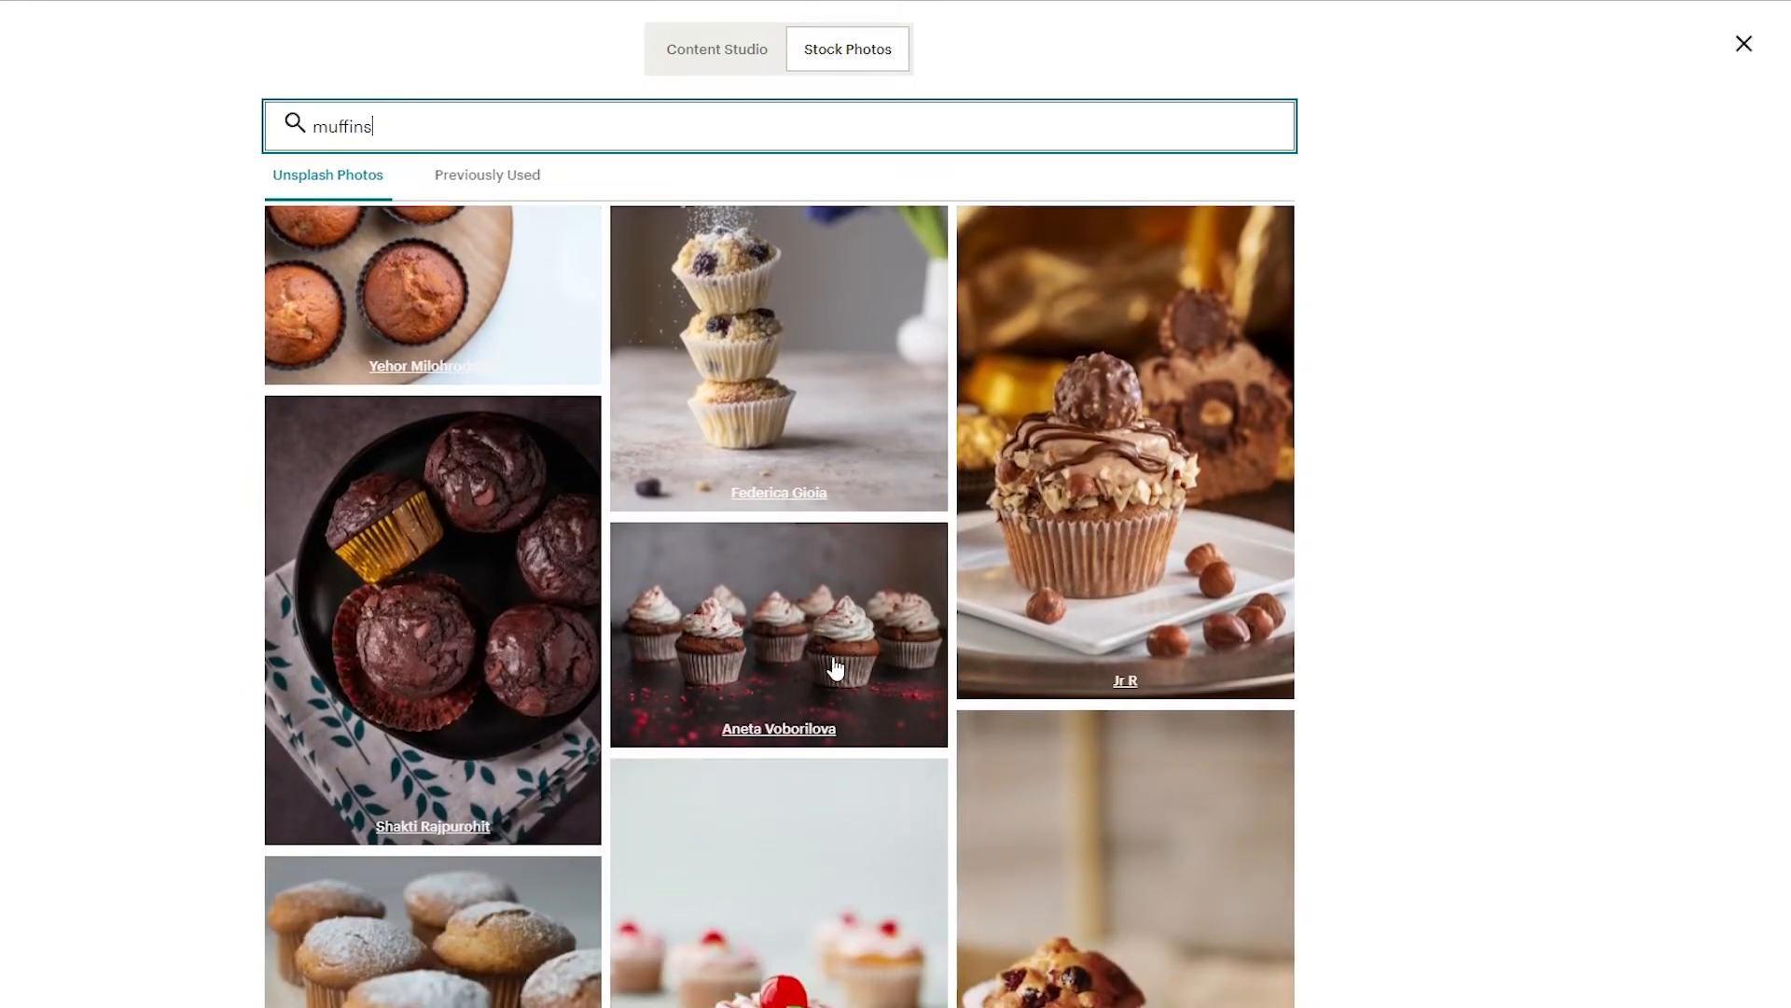
pyautogui.scroll(-5, 833, 668)
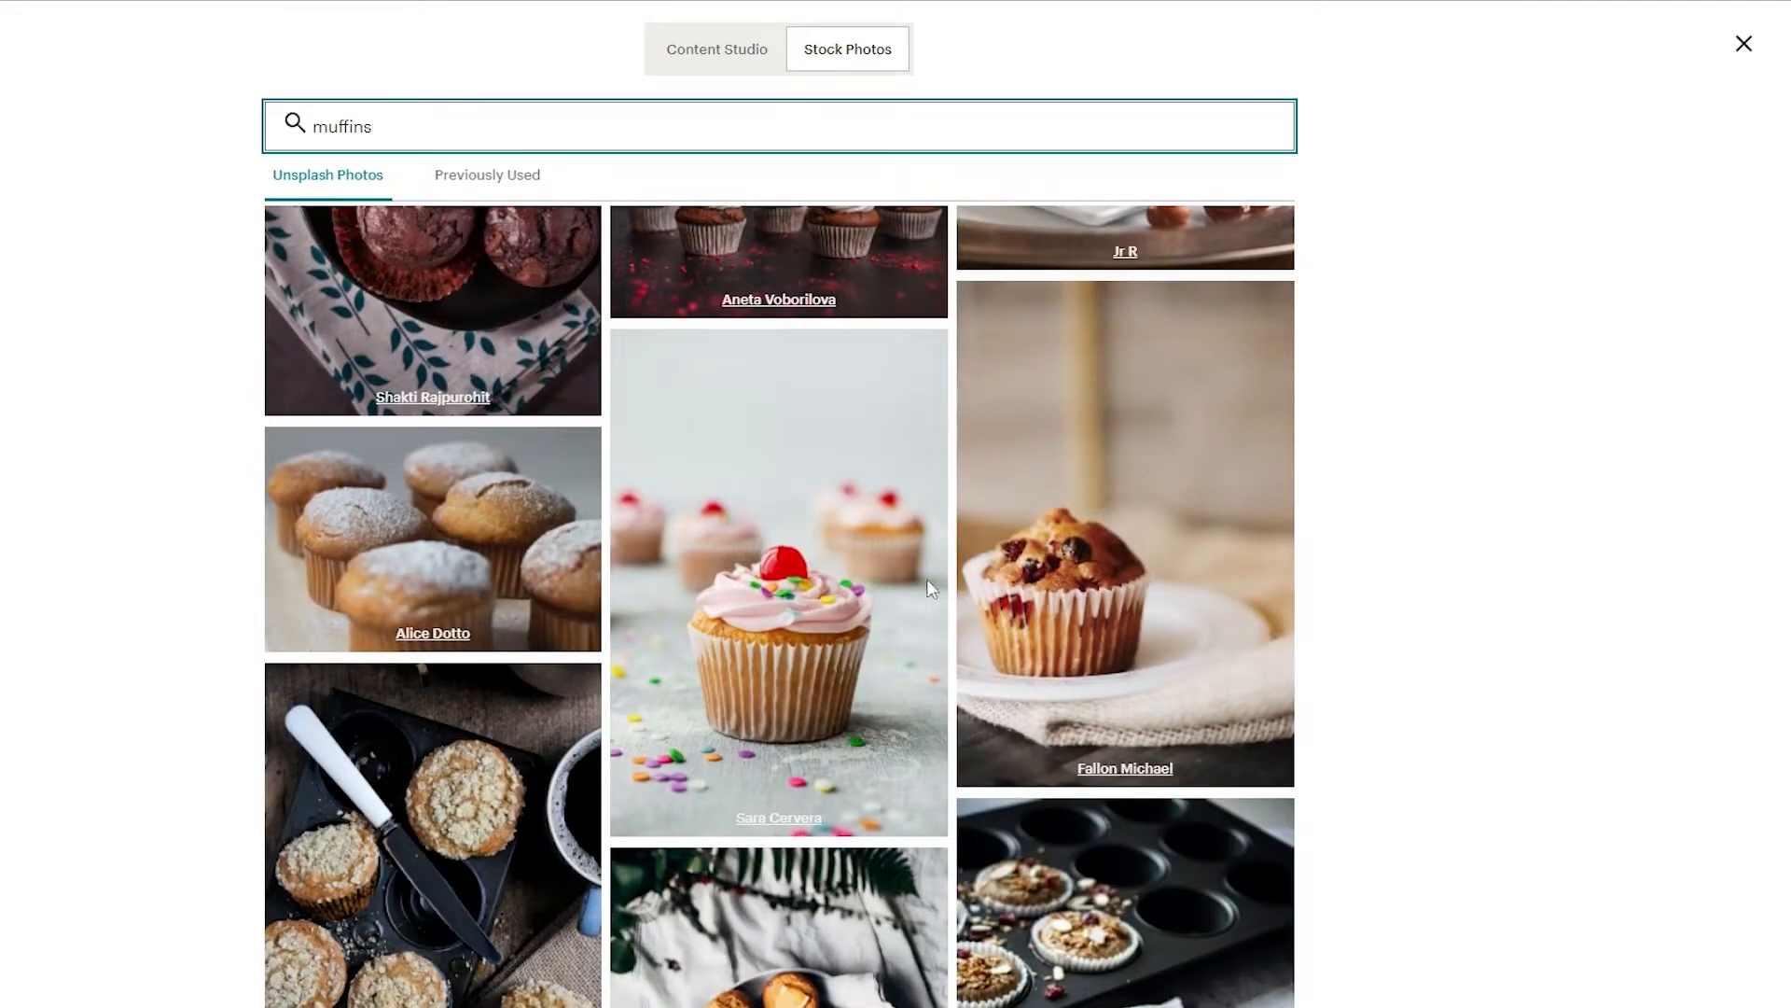
pyautogui.scroll(-1, 847, 577)
pyautogui.scroll(-4, 802, 467)
pyautogui.scroll(2, 756, 410)
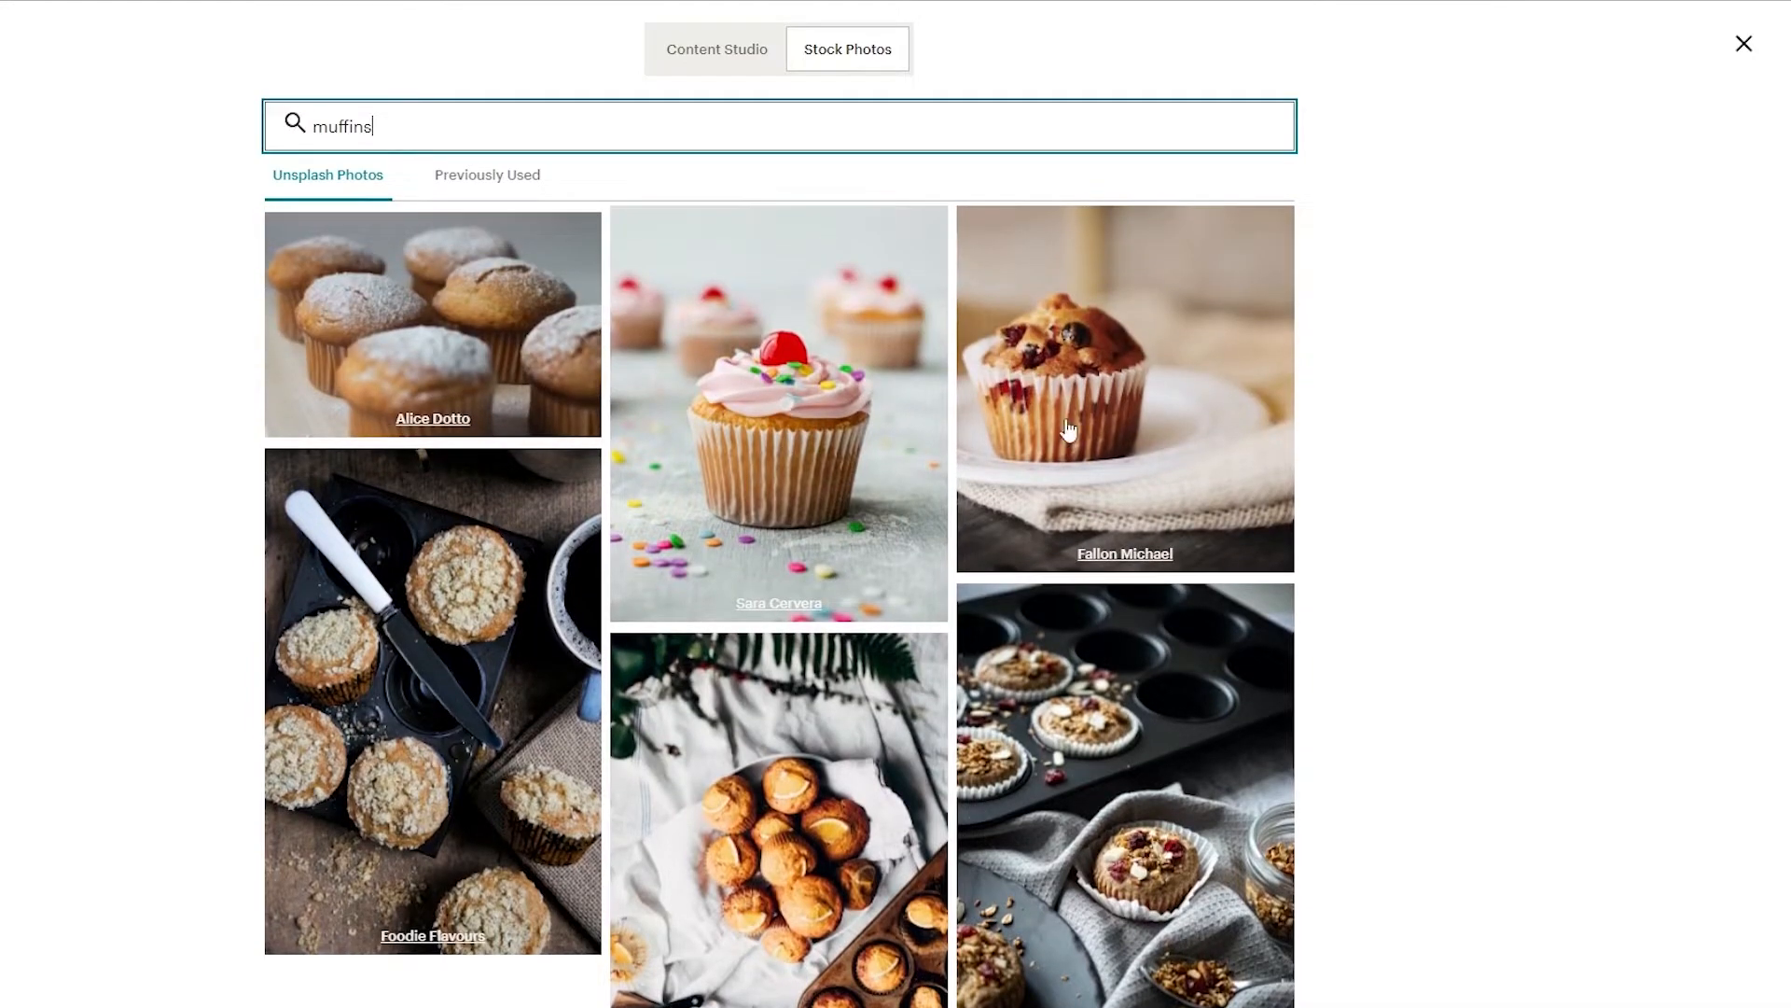
pyautogui.click(735, 403)
pyautogui.click(393, 254)
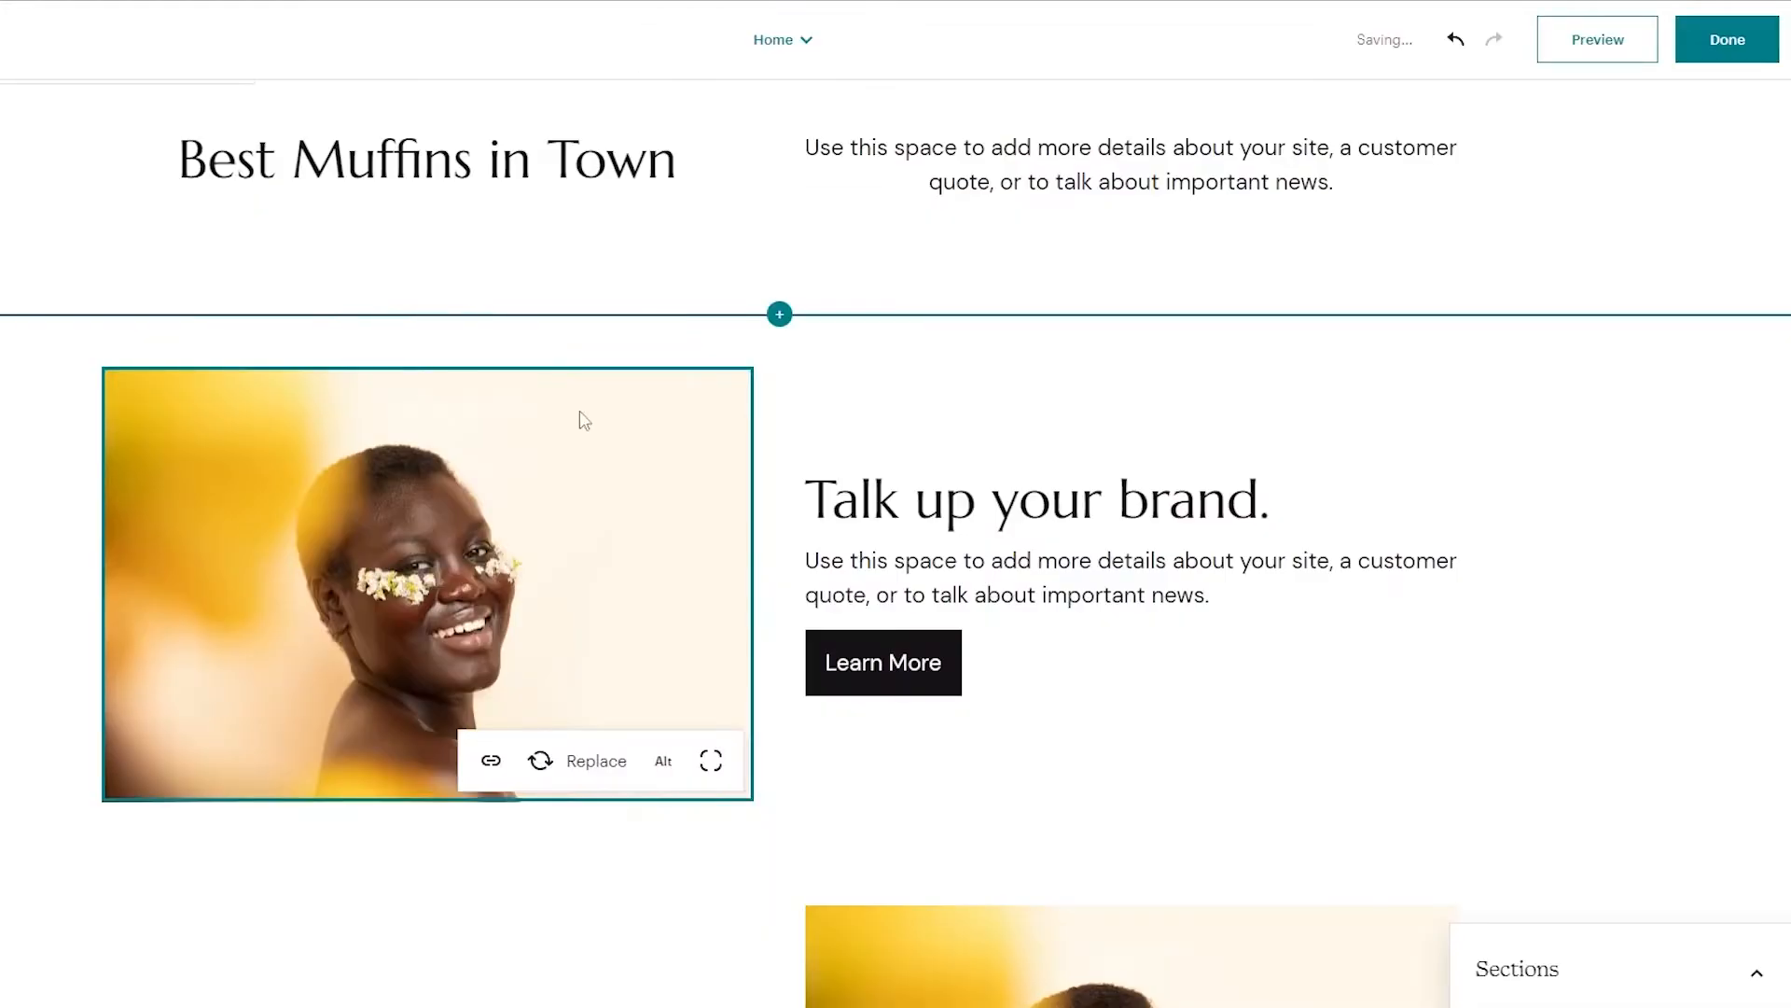
pyautogui.scroll(-4, 633, 645)
pyautogui.scroll(2, 1059, 640)
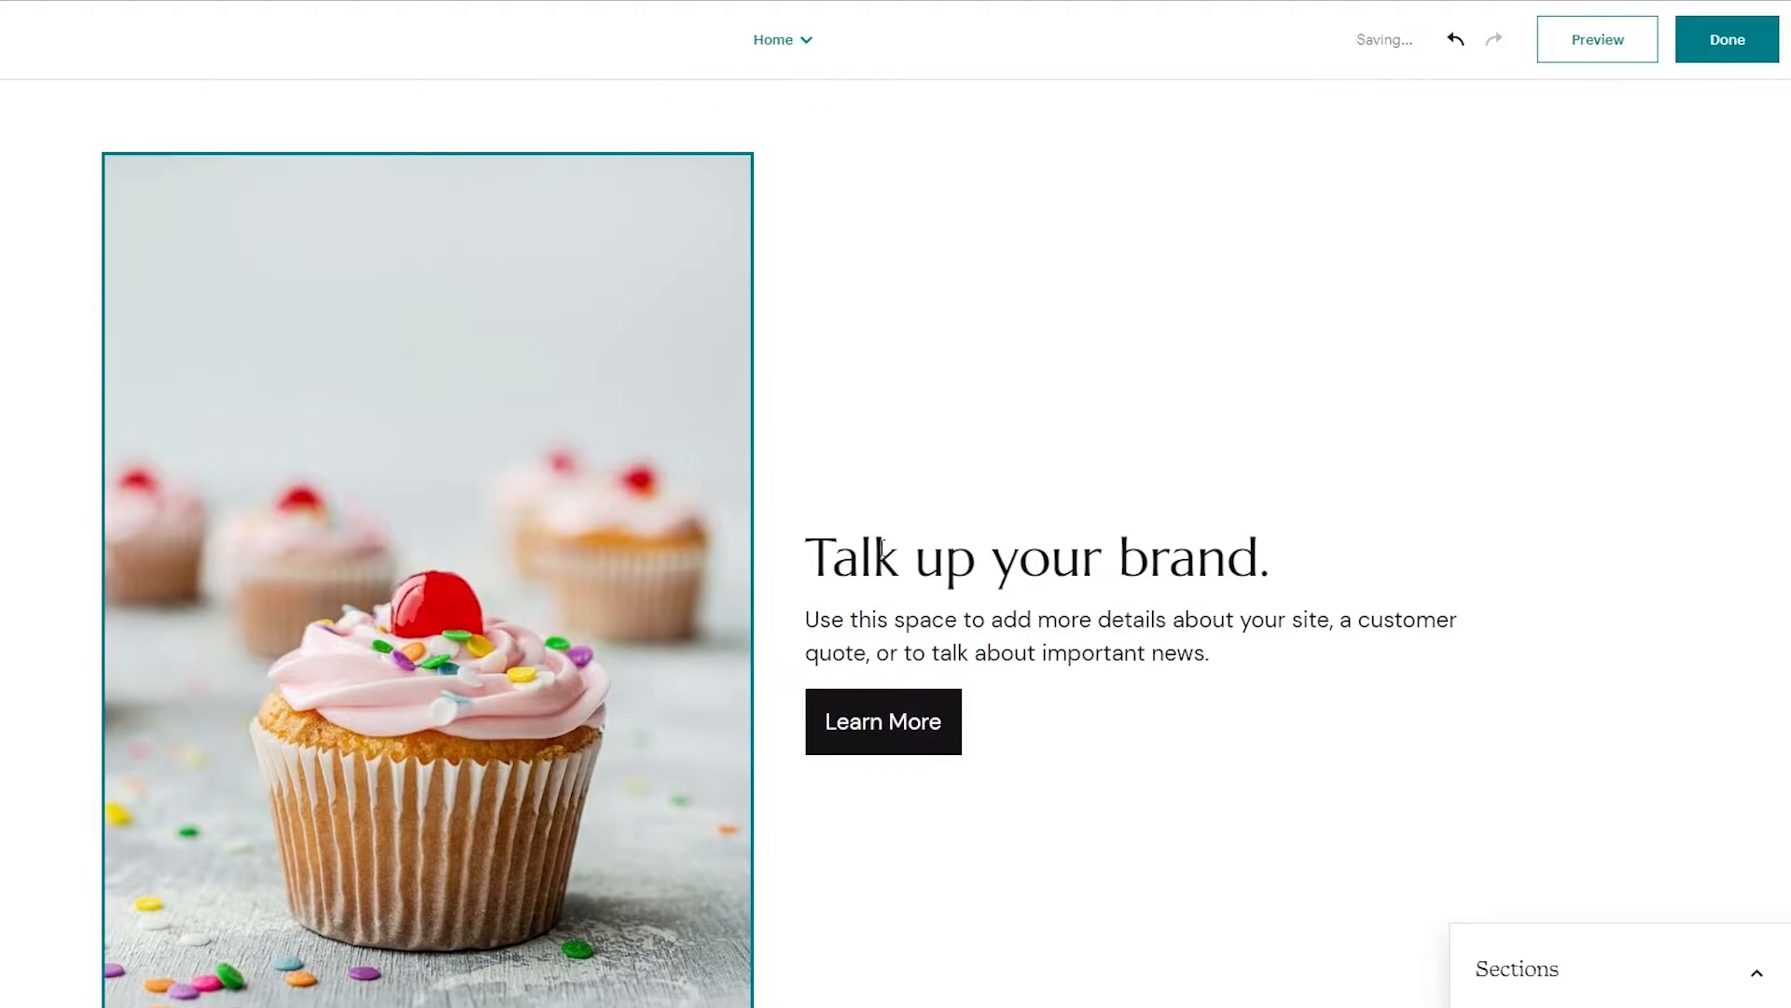
# Examine the editable heading and paragraph beside the cupcake image and look over the page's neighbouring sections
pyautogui.moveTo(808, 547); pyautogui.dragTo(1313, 542)
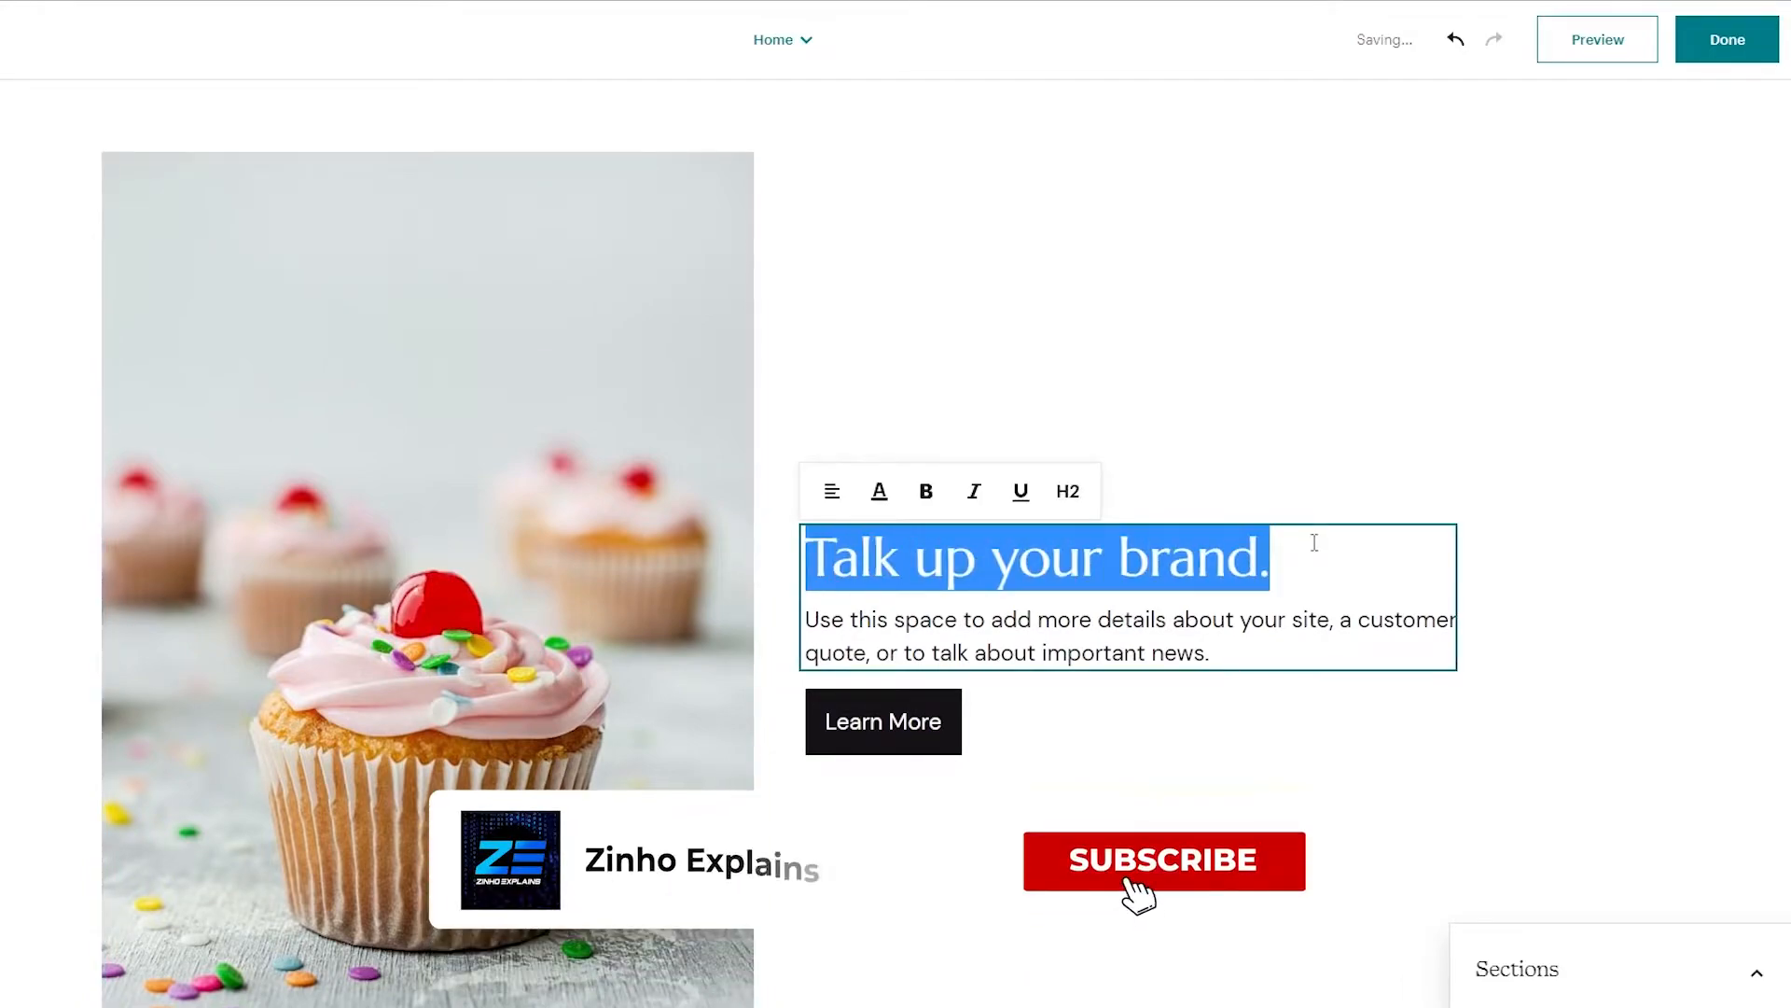
pyautogui.moveTo(1210, 653); pyautogui.dragTo(794, 620)
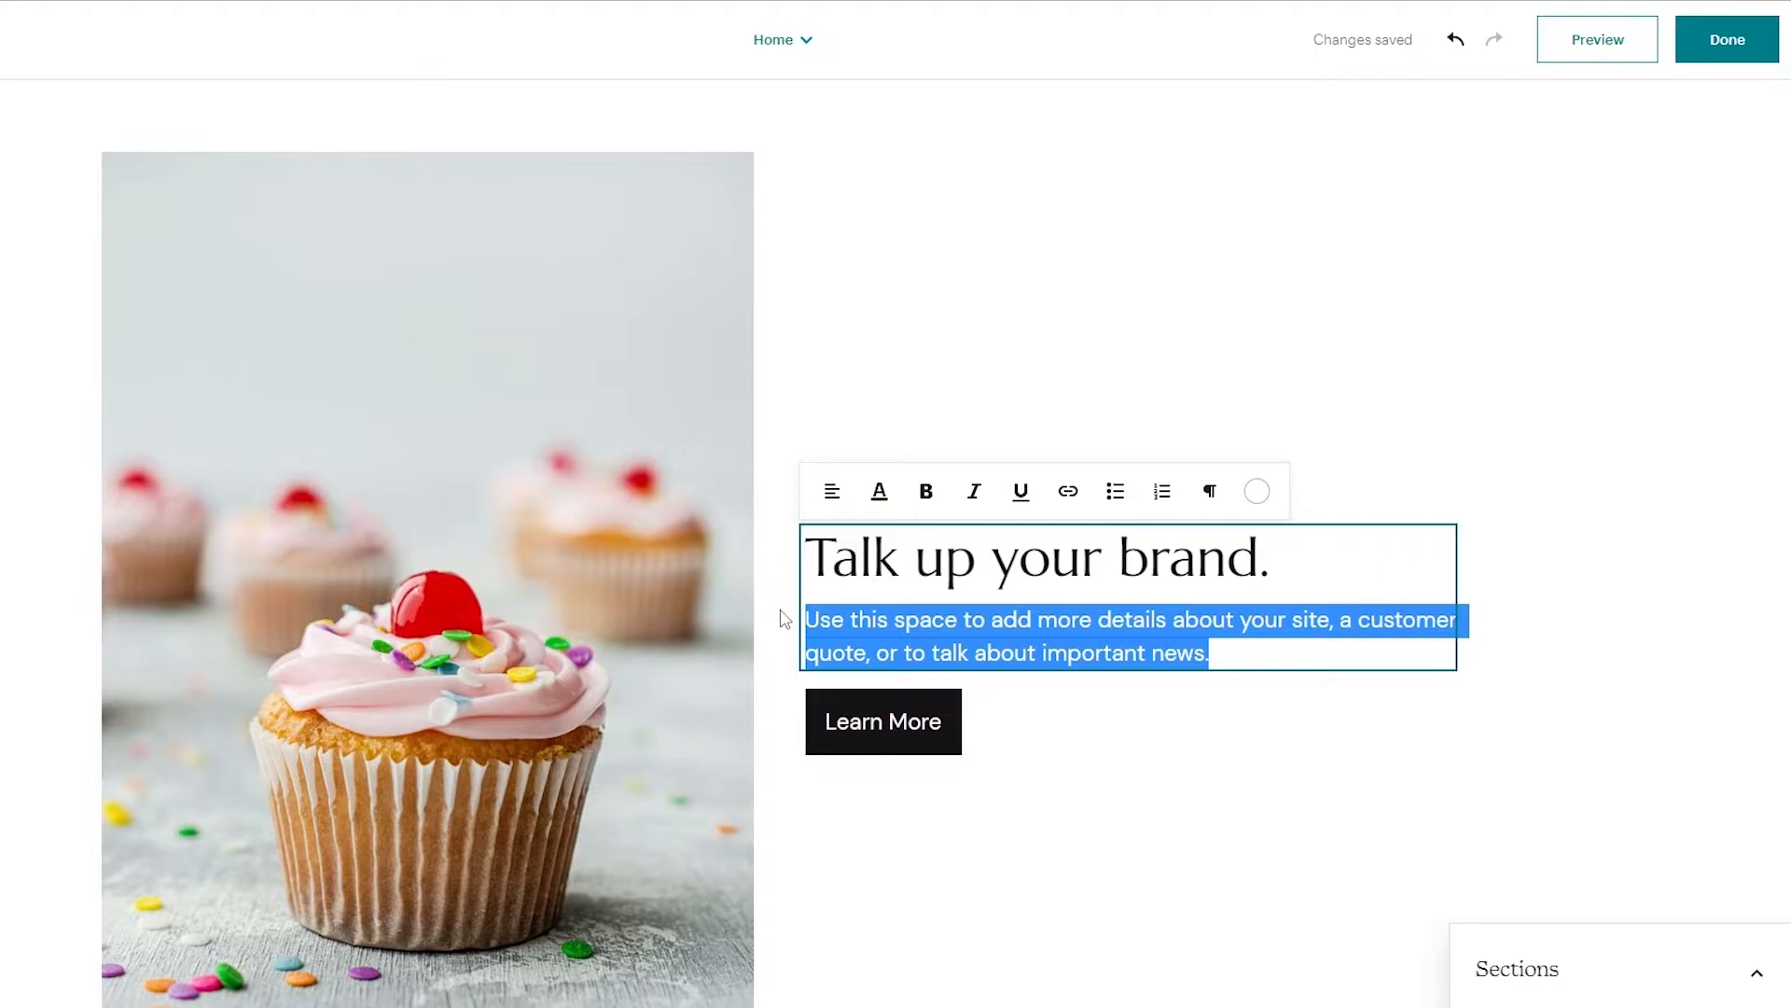
pyautogui.doubleClick(1022, 560)
pyautogui.tripleClick(1022, 559)
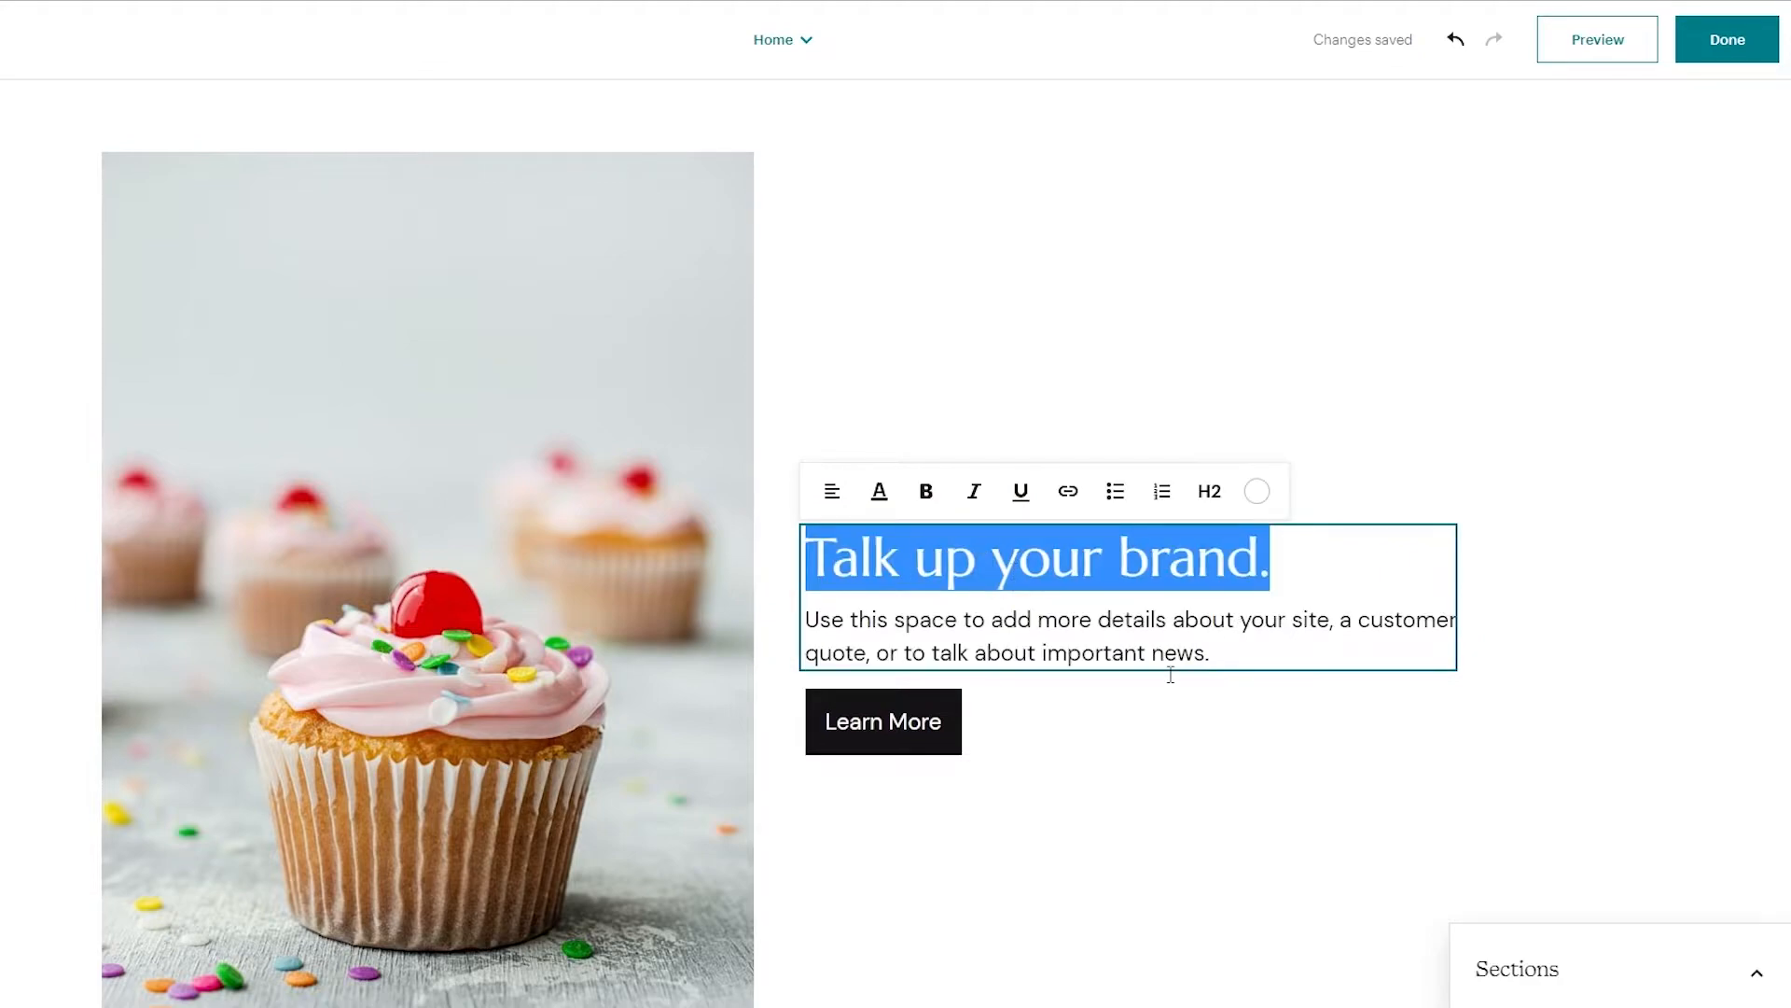
pyautogui.click(1172, 683)
pyautogui.scroll(-6, 1172, 684)
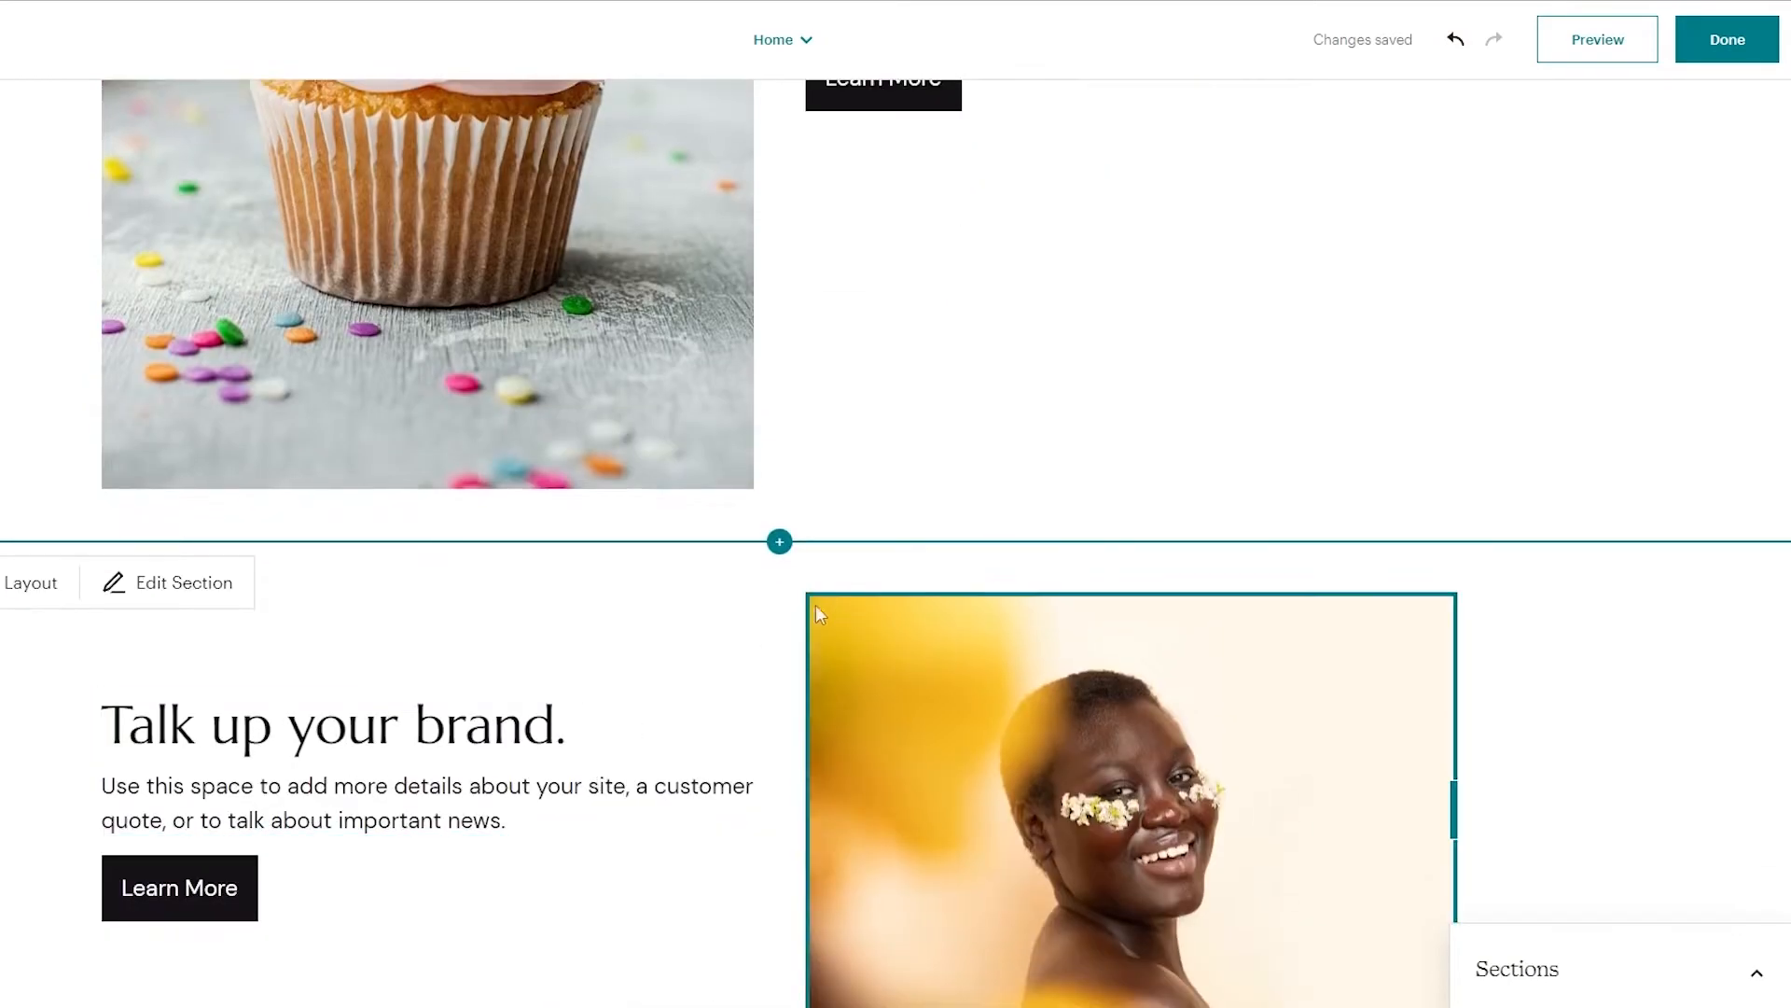
pyautogui.scroll(-6, 504, 628)
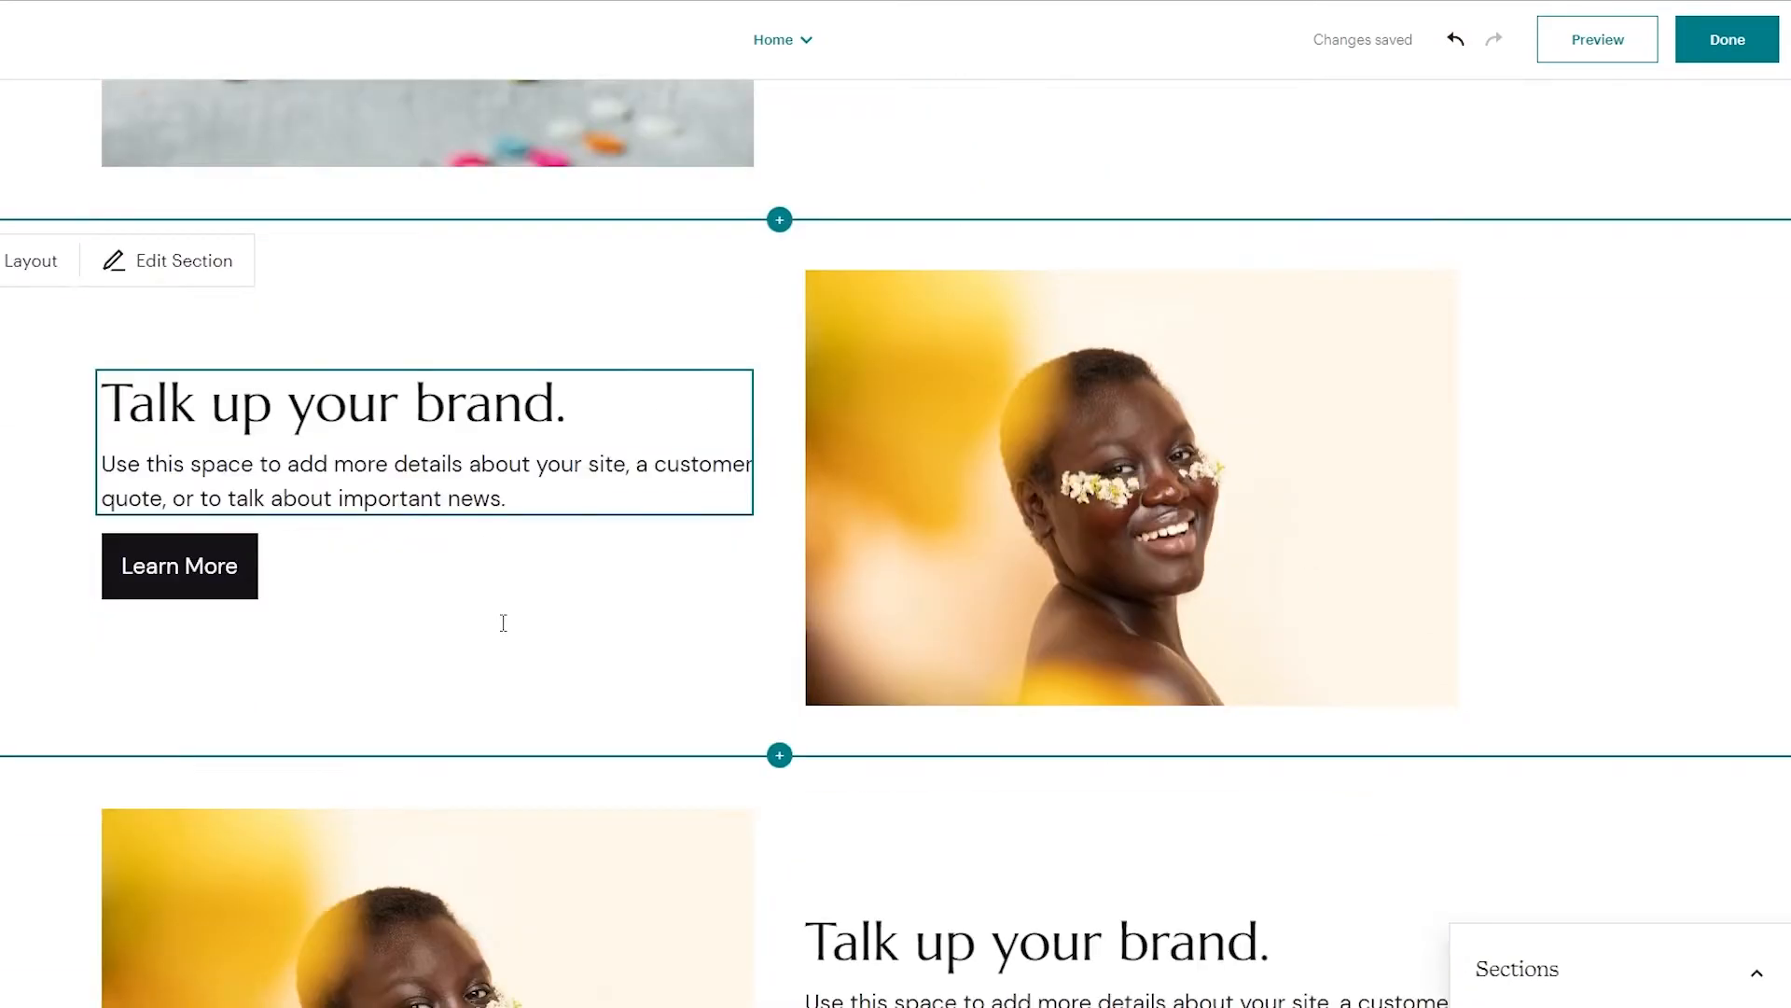
pyautogui.scroll(7, 501, 628)
pyautogui.scroll(7, 504, 632)
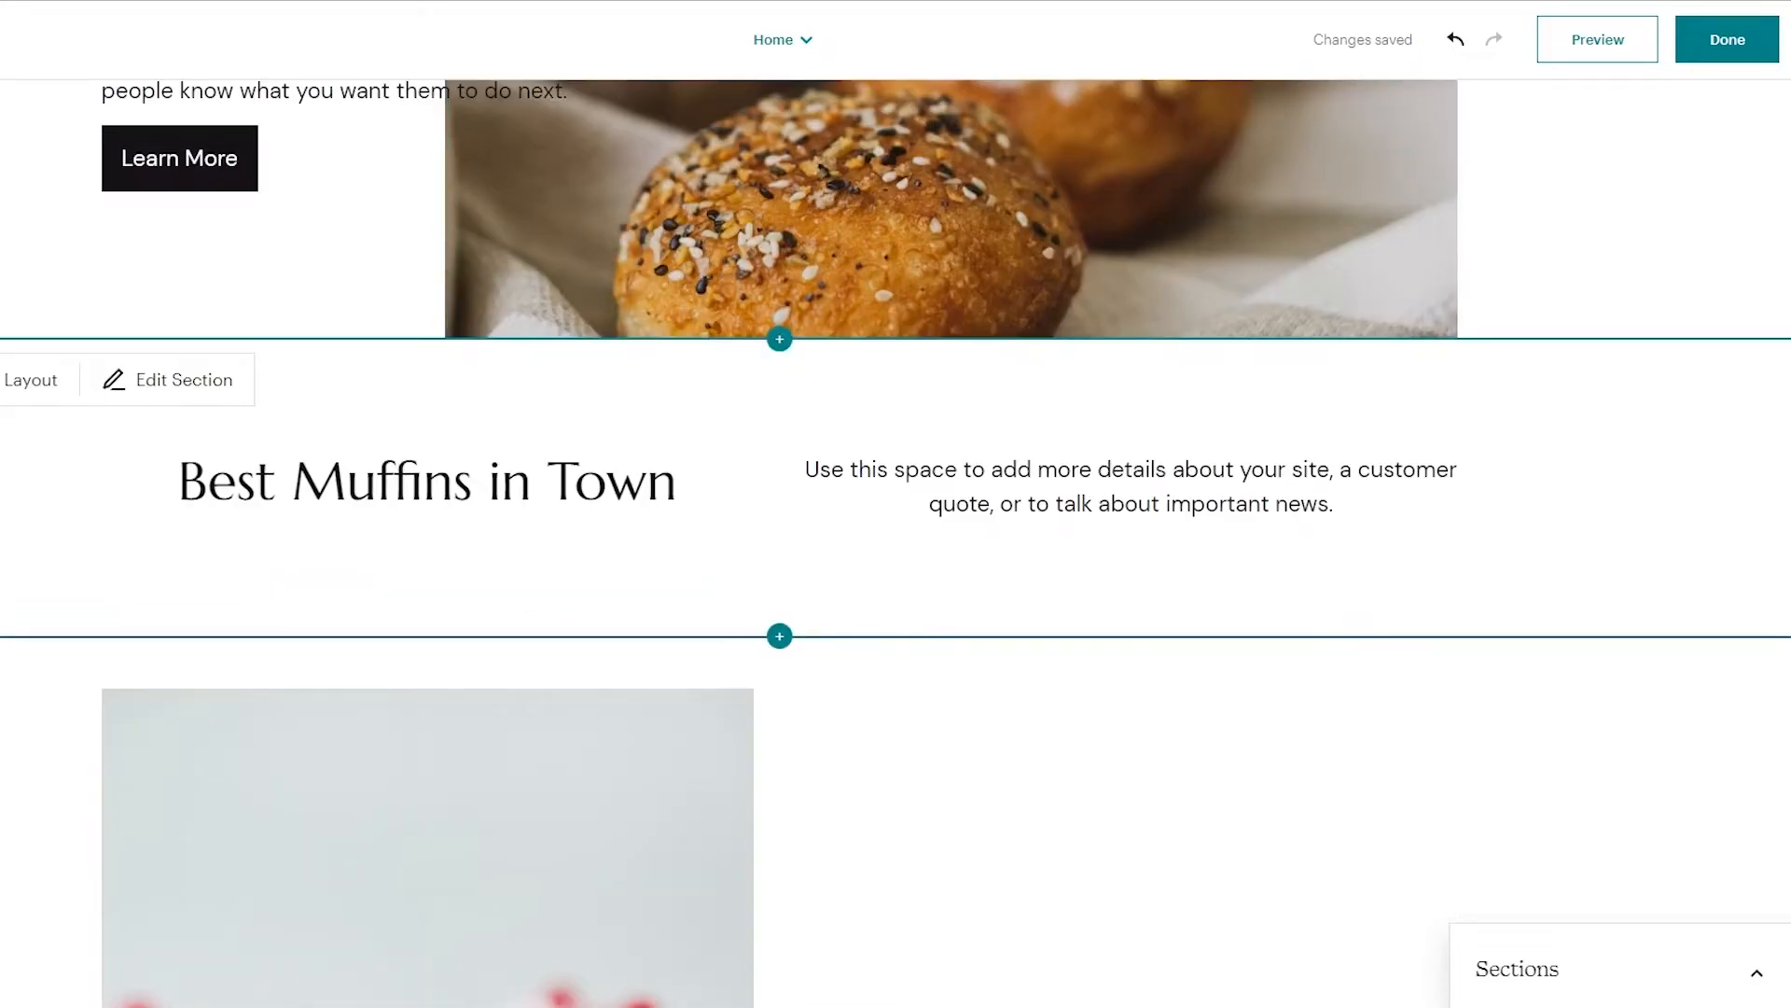
# Finish editing the Home page and publish the Xessories website, accepting the additional terms
pyautogui.click(1698, 49)
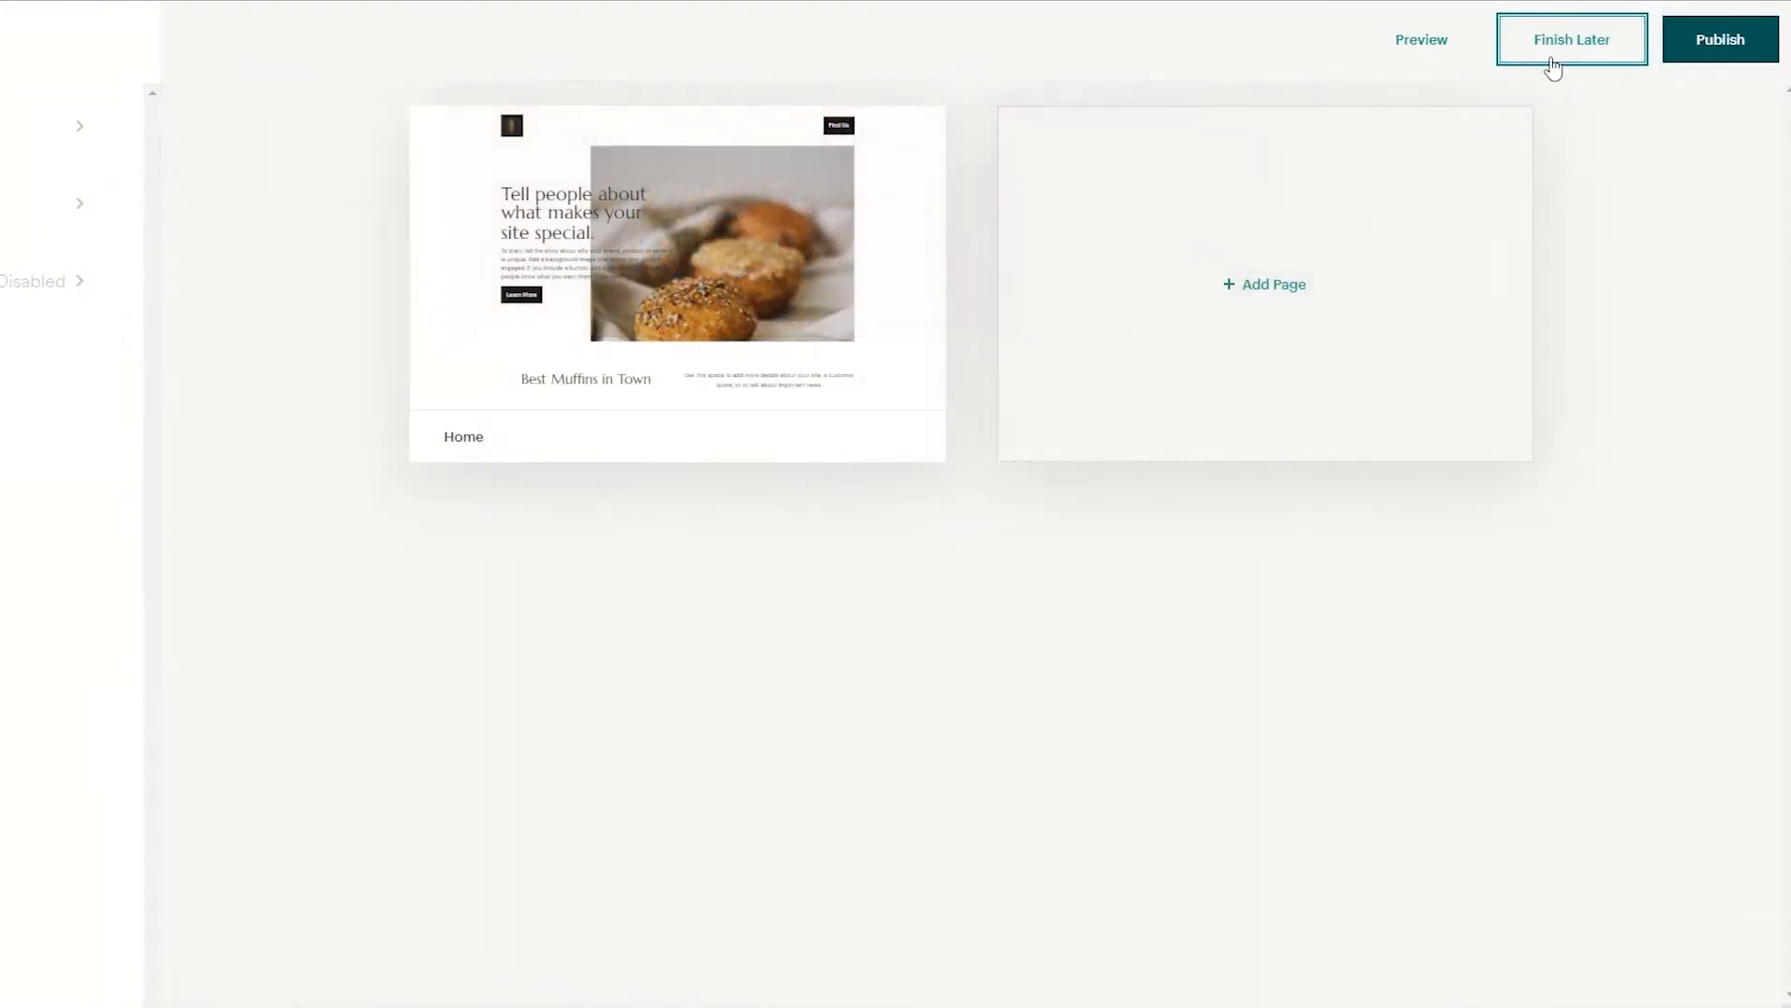
pyautogui.click(1748, 44)
pyautogui.click(1034, 667)
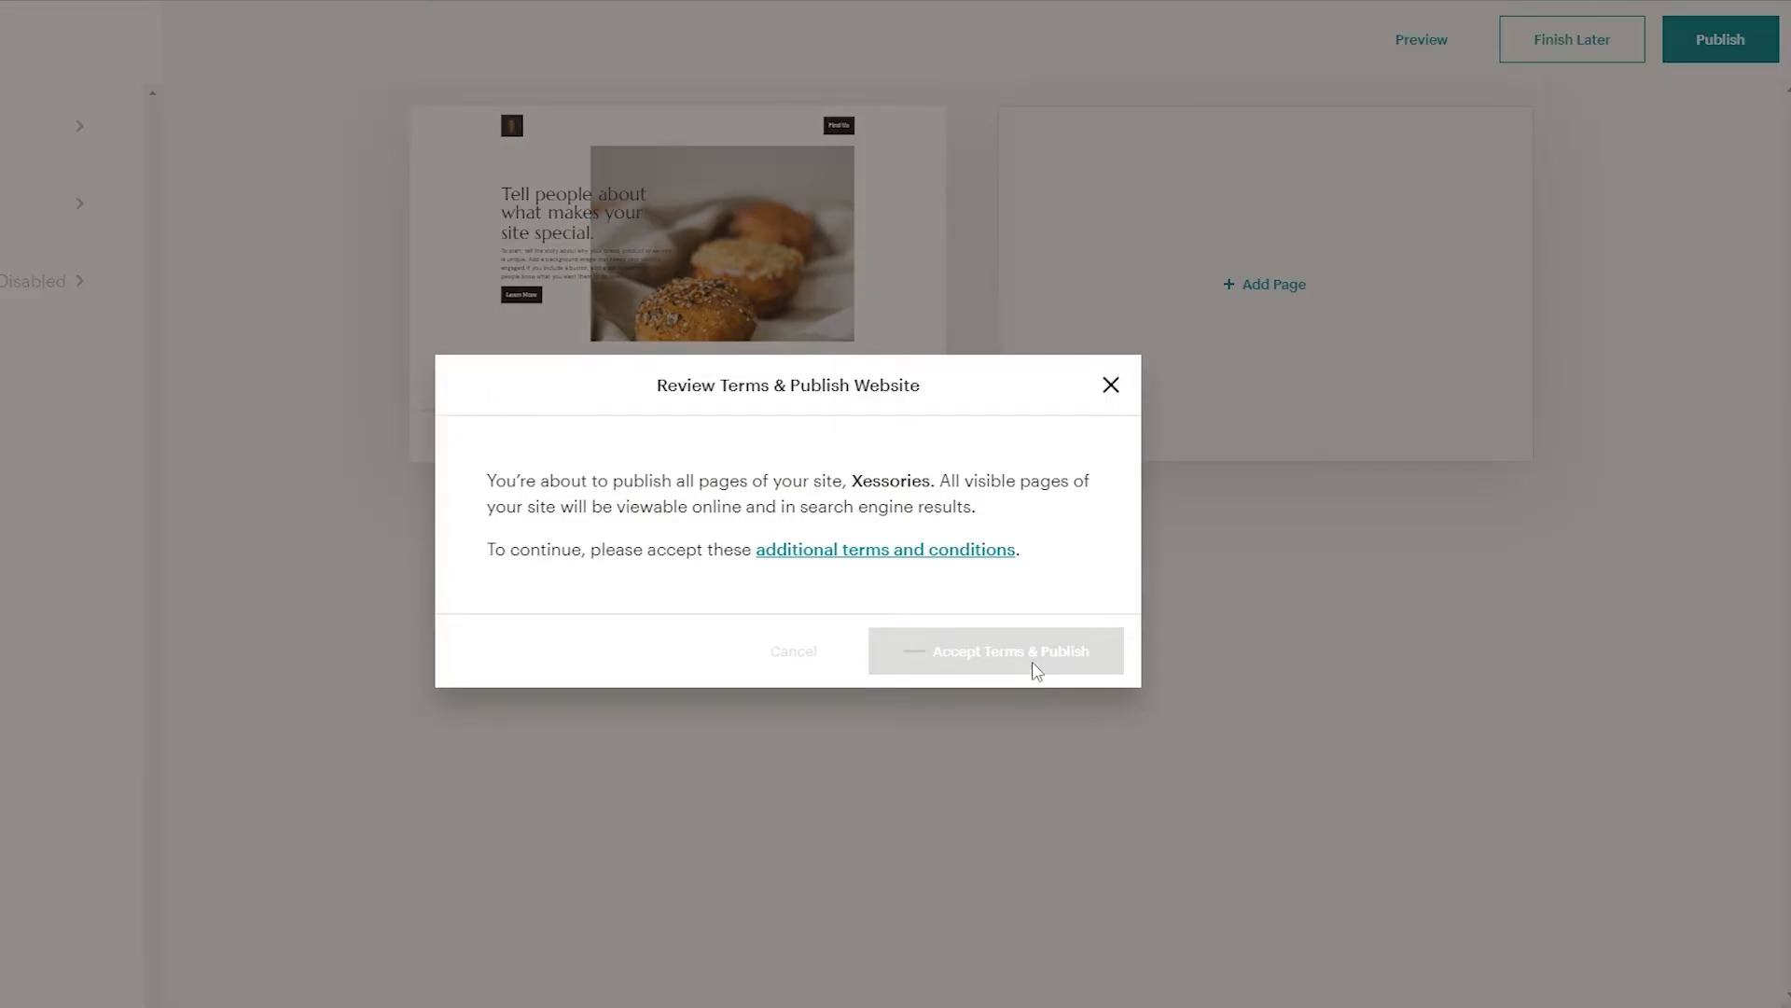
# Examine the website dashboard's traffic highlights and its options for selling products and offering services
pyautogui.scroll(-10, 372, 440)
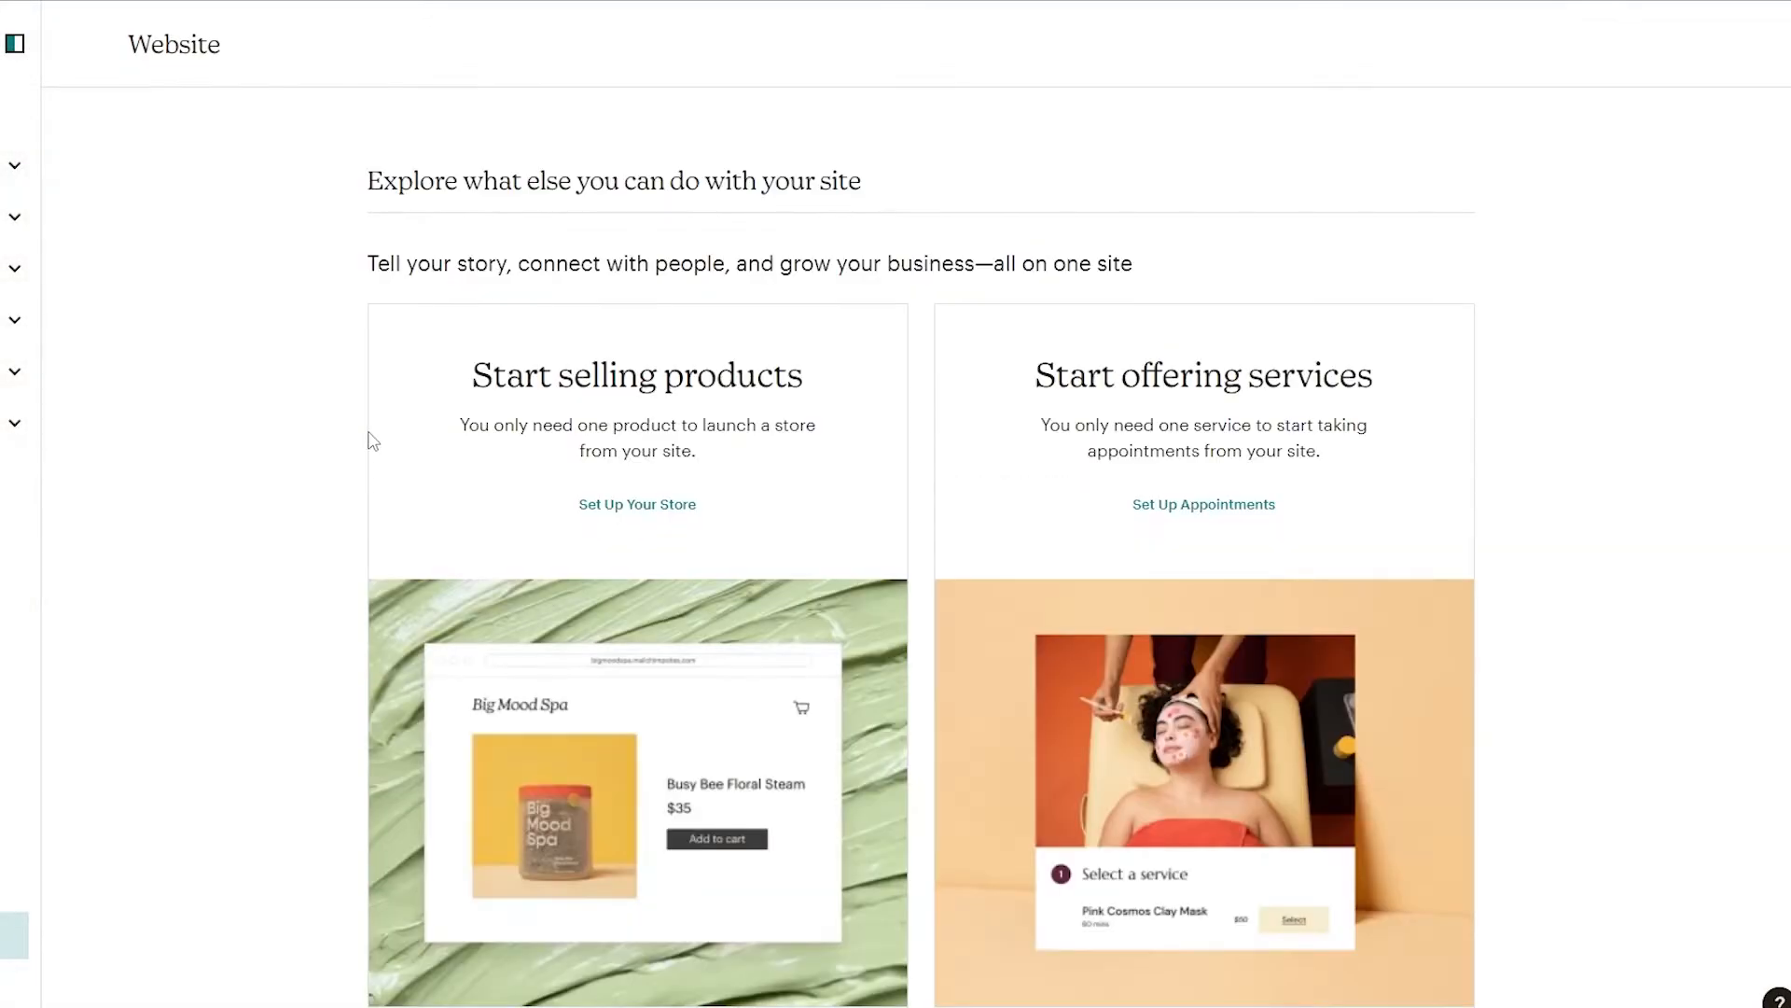
pyautogui.scroll(10, 371, 441)
pyautogui.scroll(-5, 367, 427)
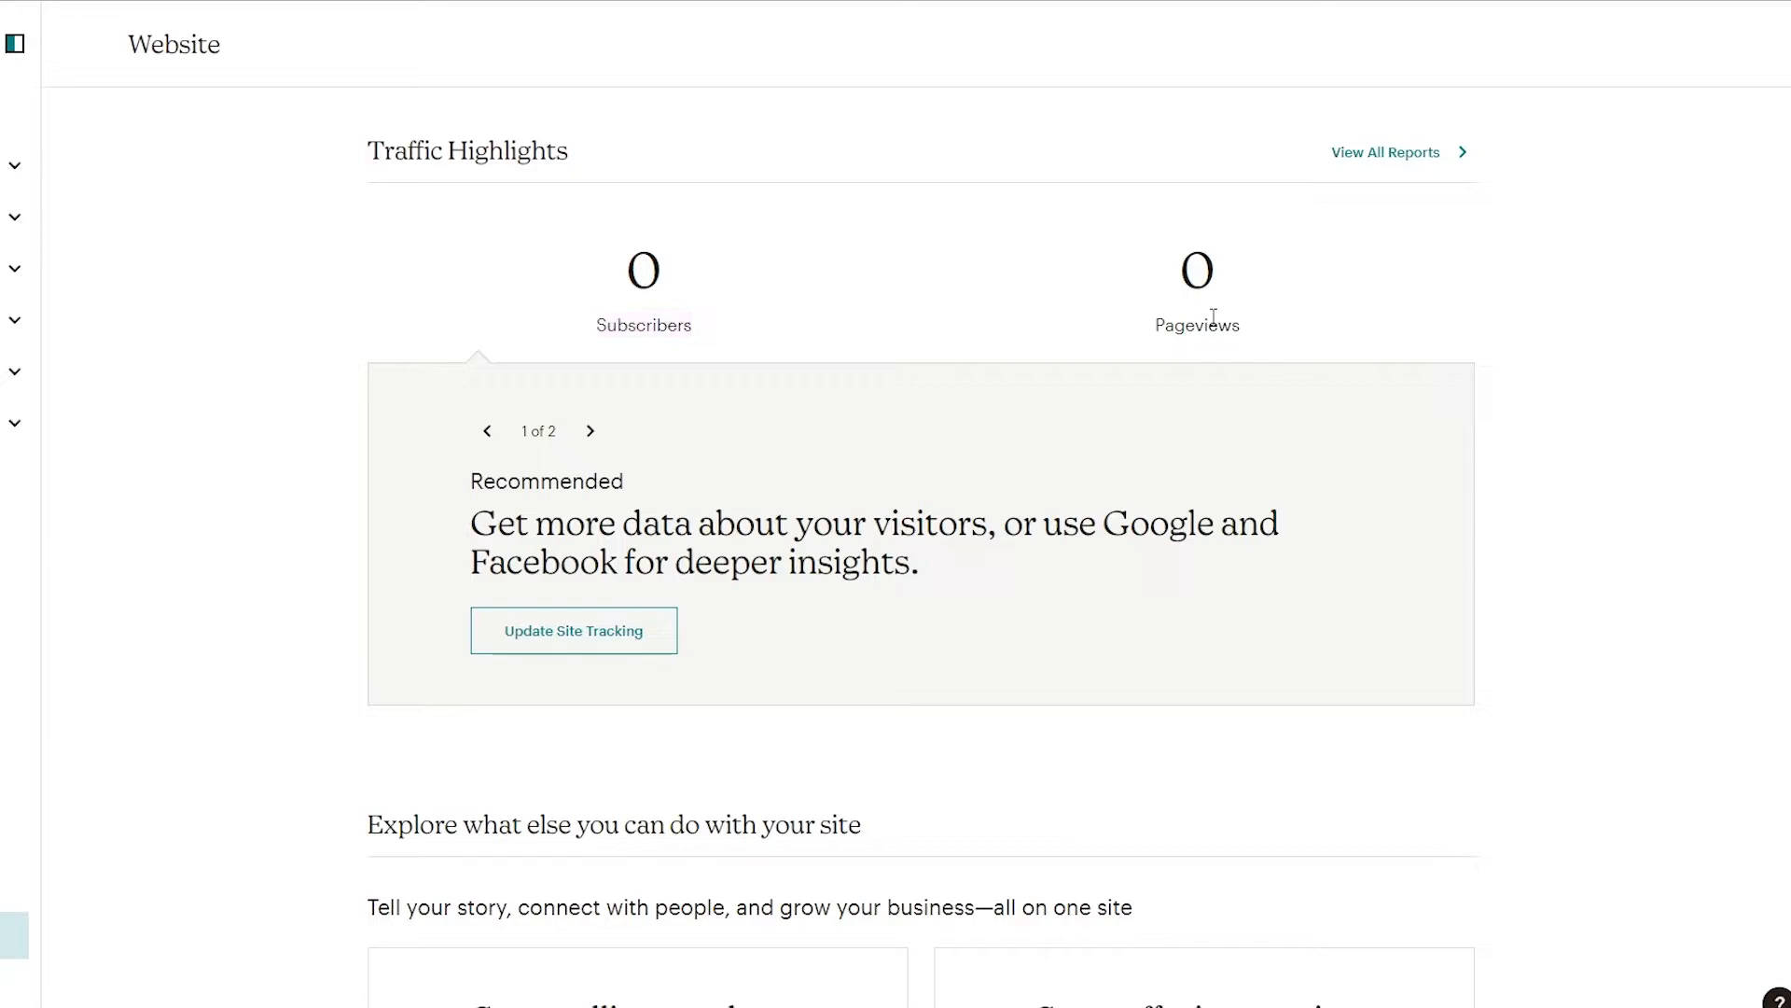
pyautogui.scroll(-7, 289, 387)
pyautogui.scroll(-1, 289, 387)
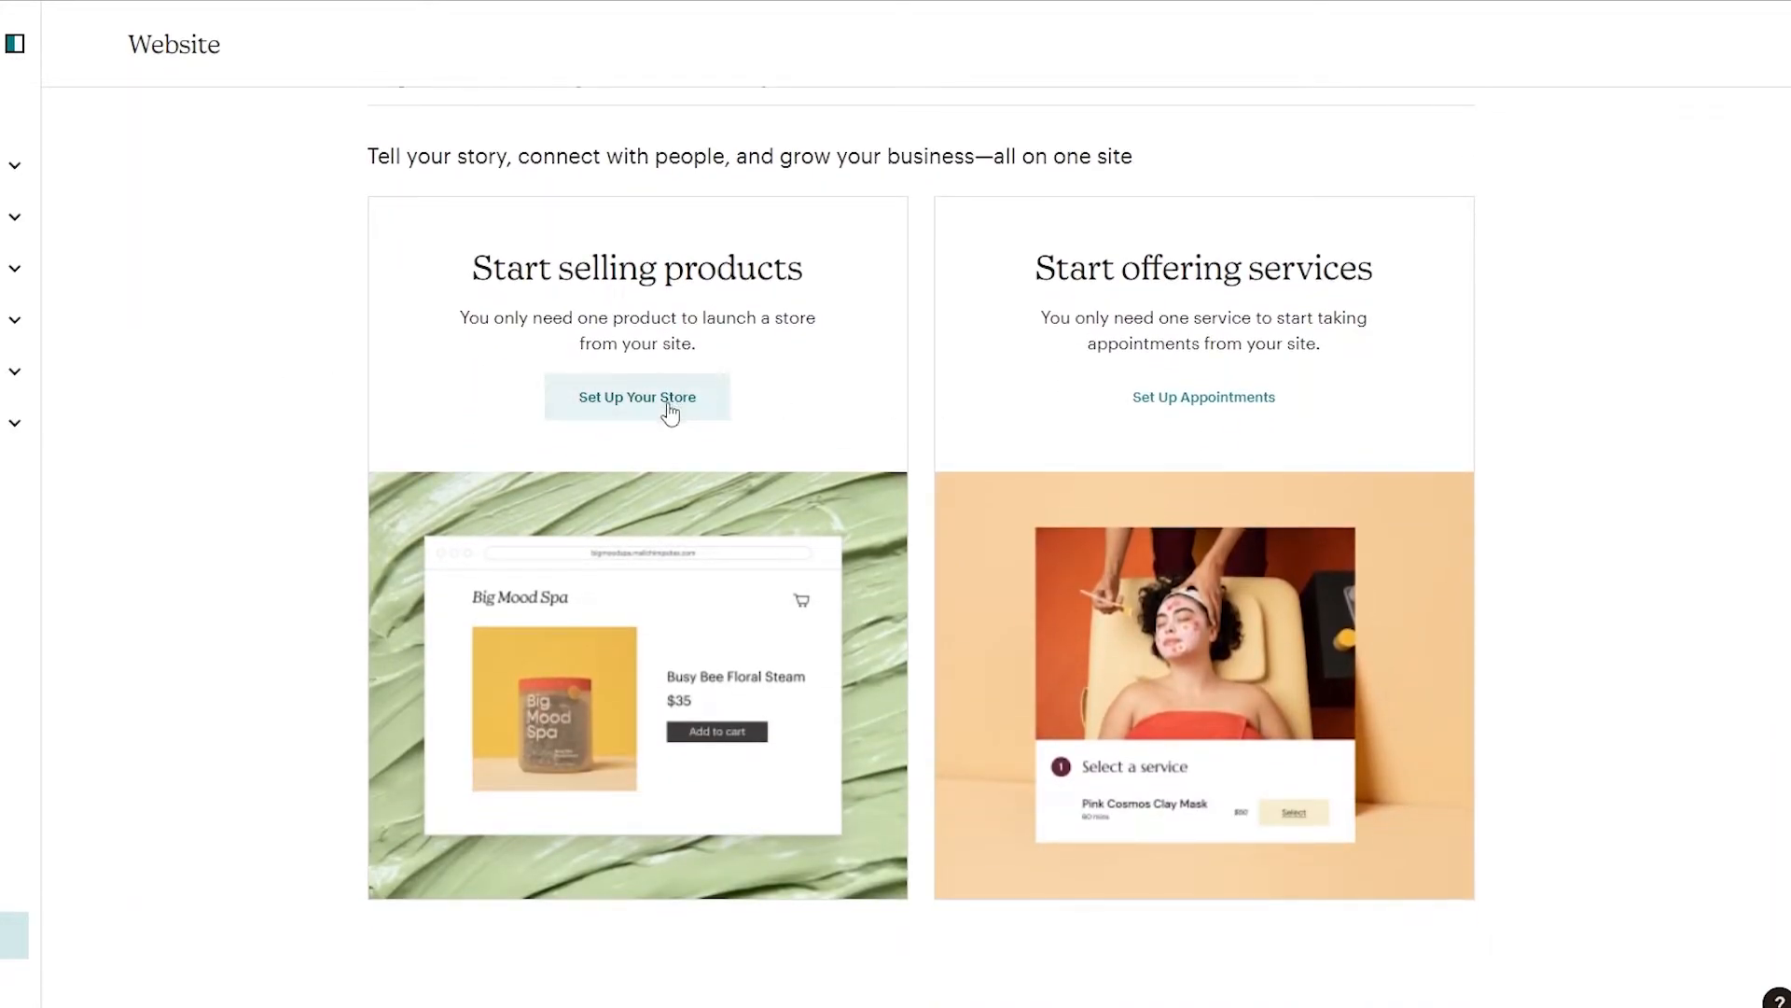
pyautogui.moveTo(475, 268); pyautogui.dragTo(796, 282)
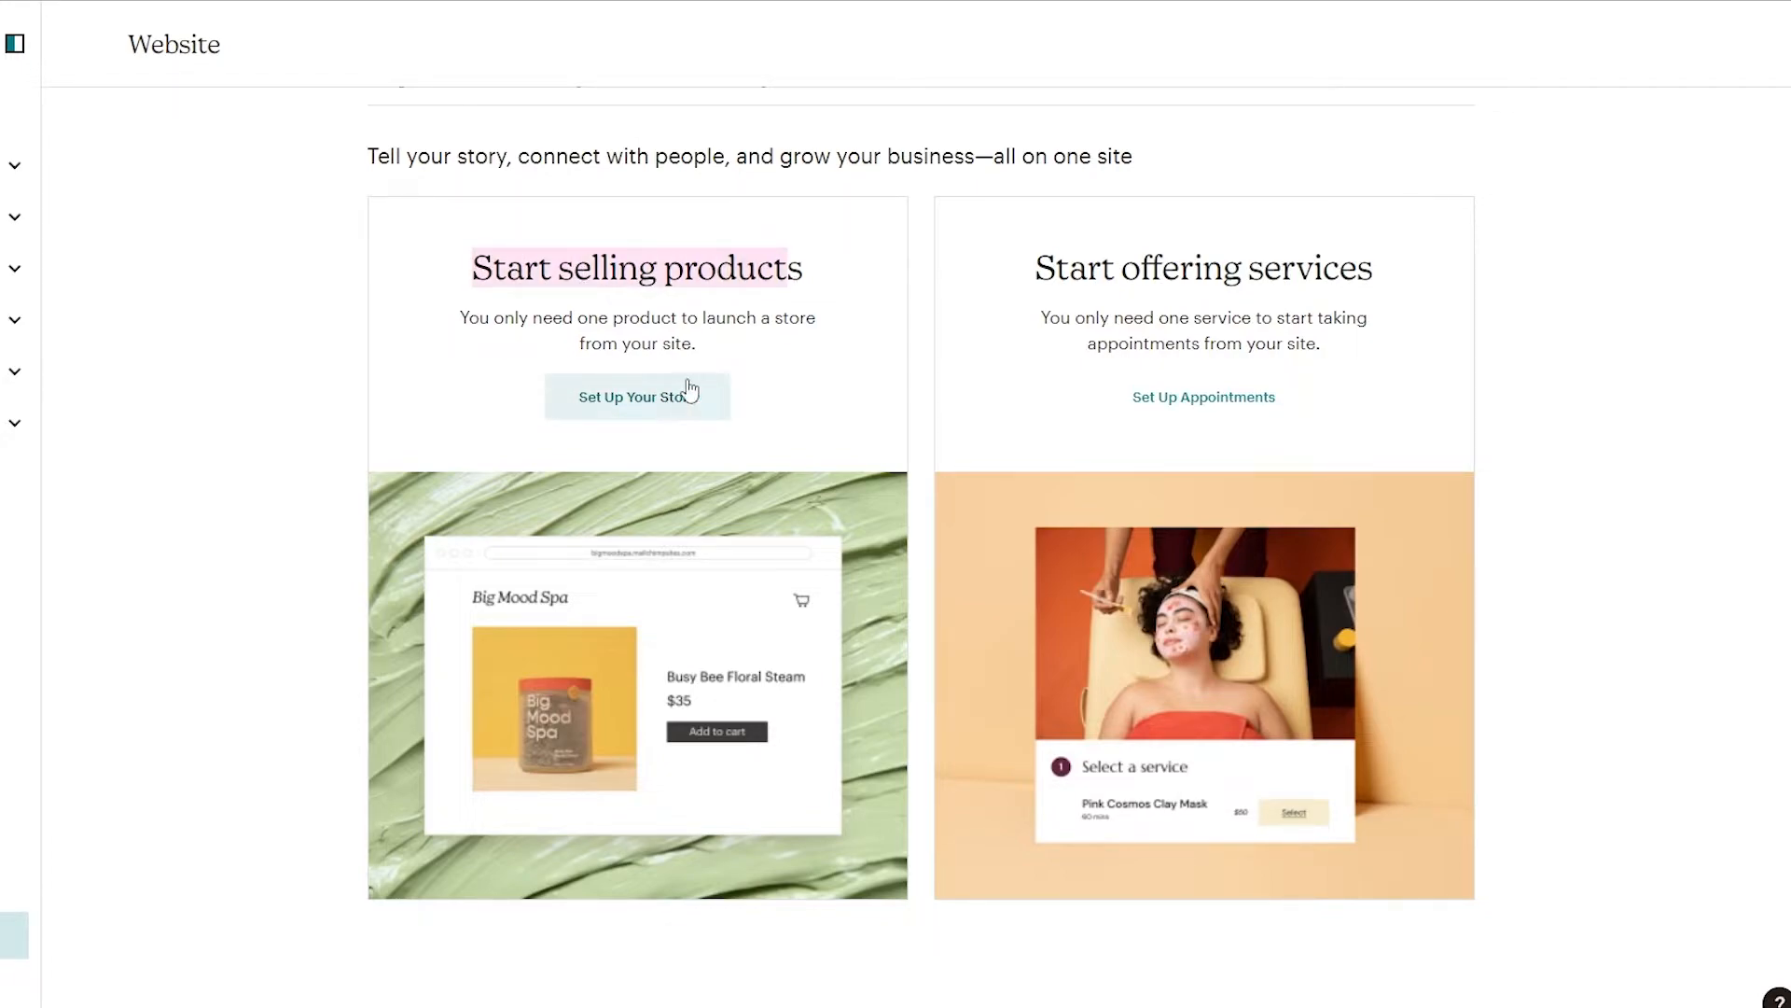
pyautogui.moveTo(1036, 300); pyautogui.dragTo(1502, 299)
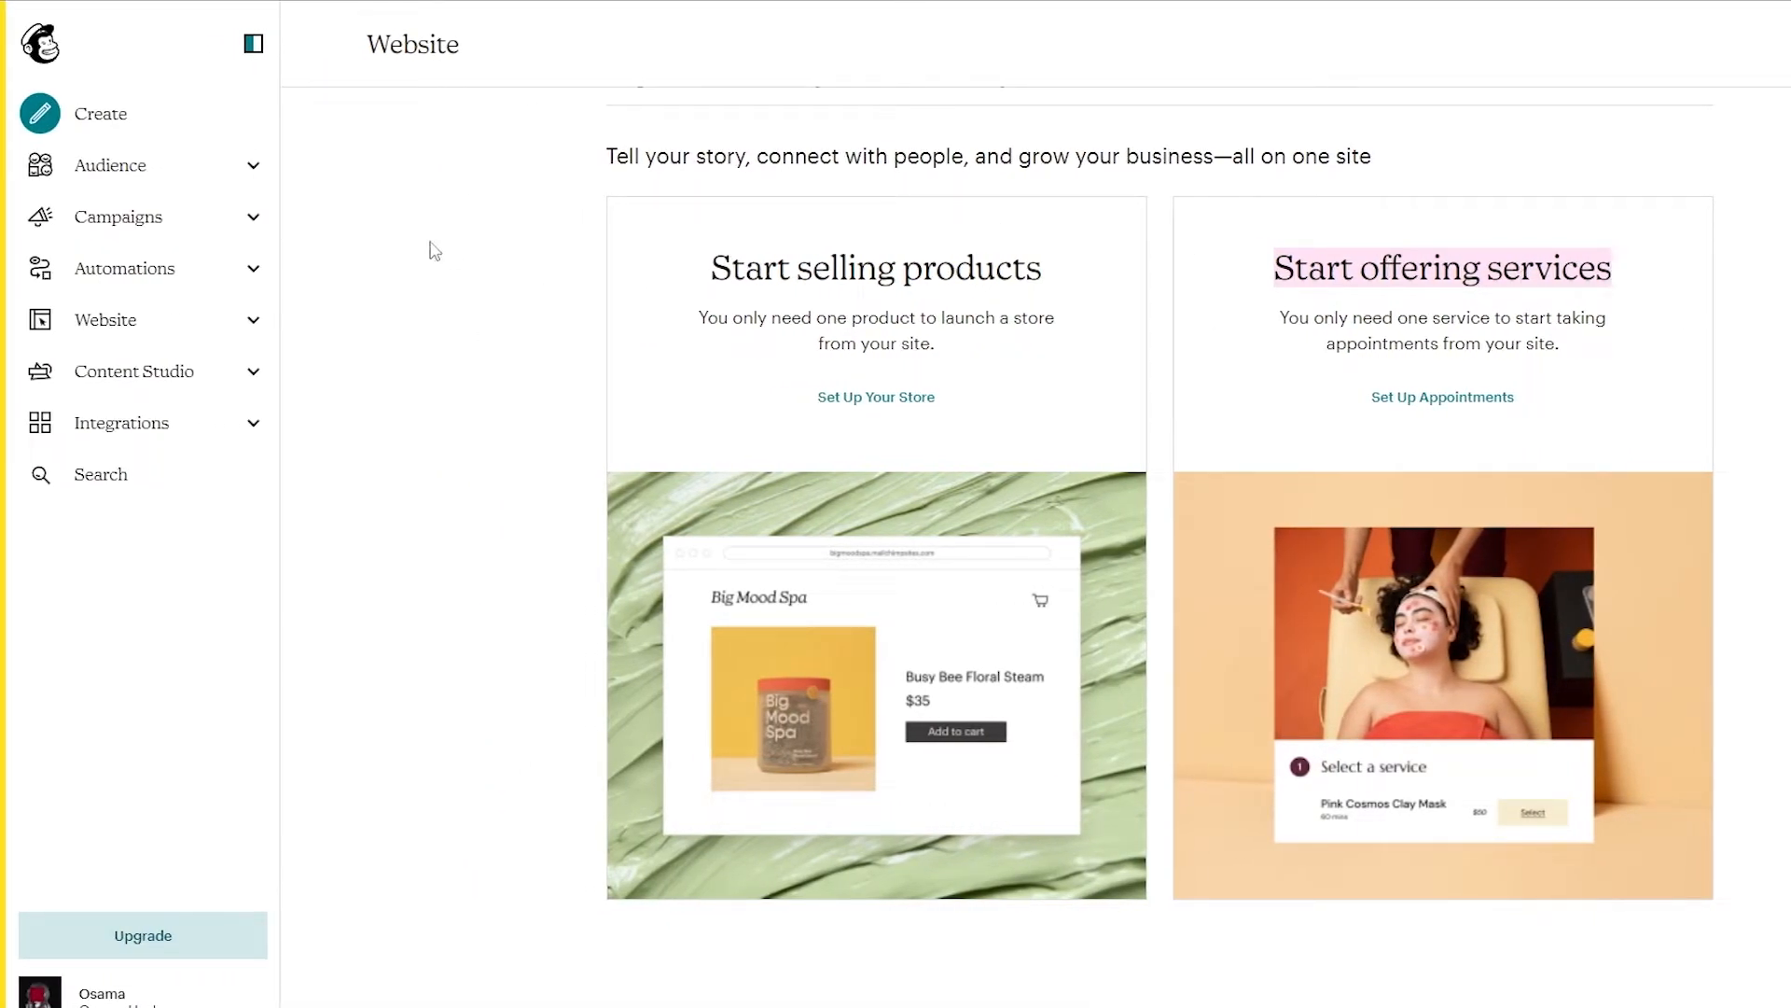
# Go to the list of all campaigns and create a new regular email campaign
pyautogui.click(250, 218)
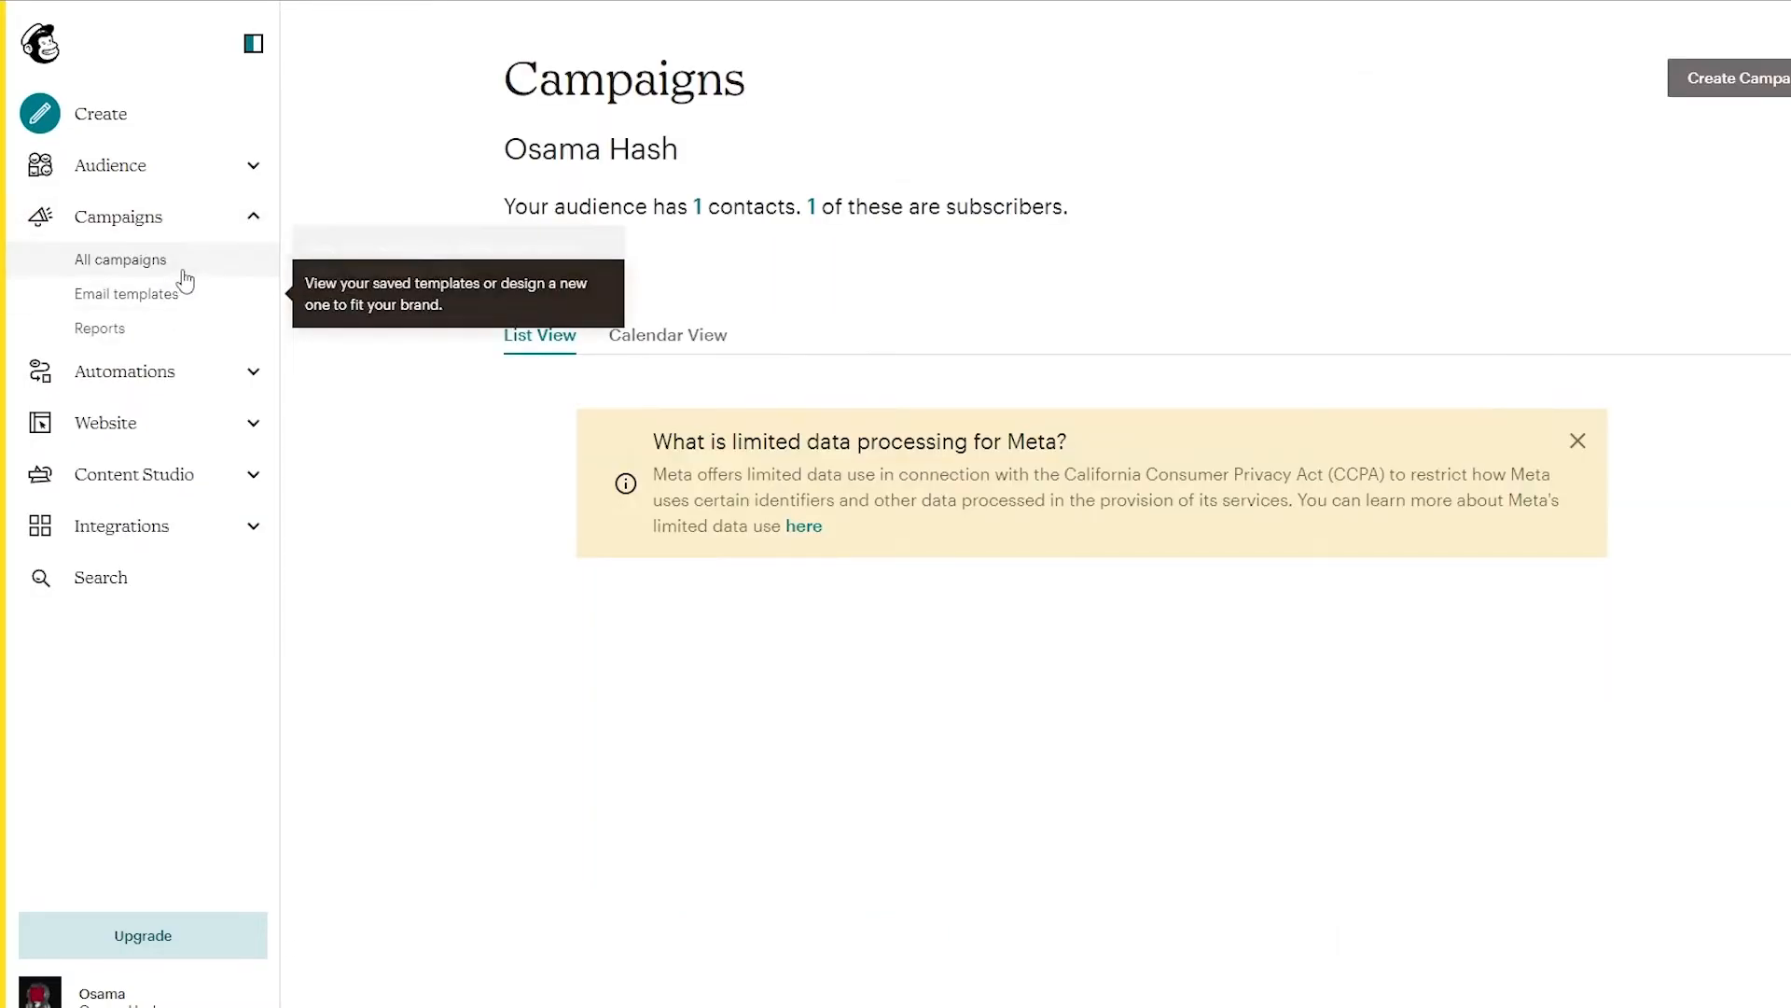
pyautogui.scroll(-1, 494, 378)
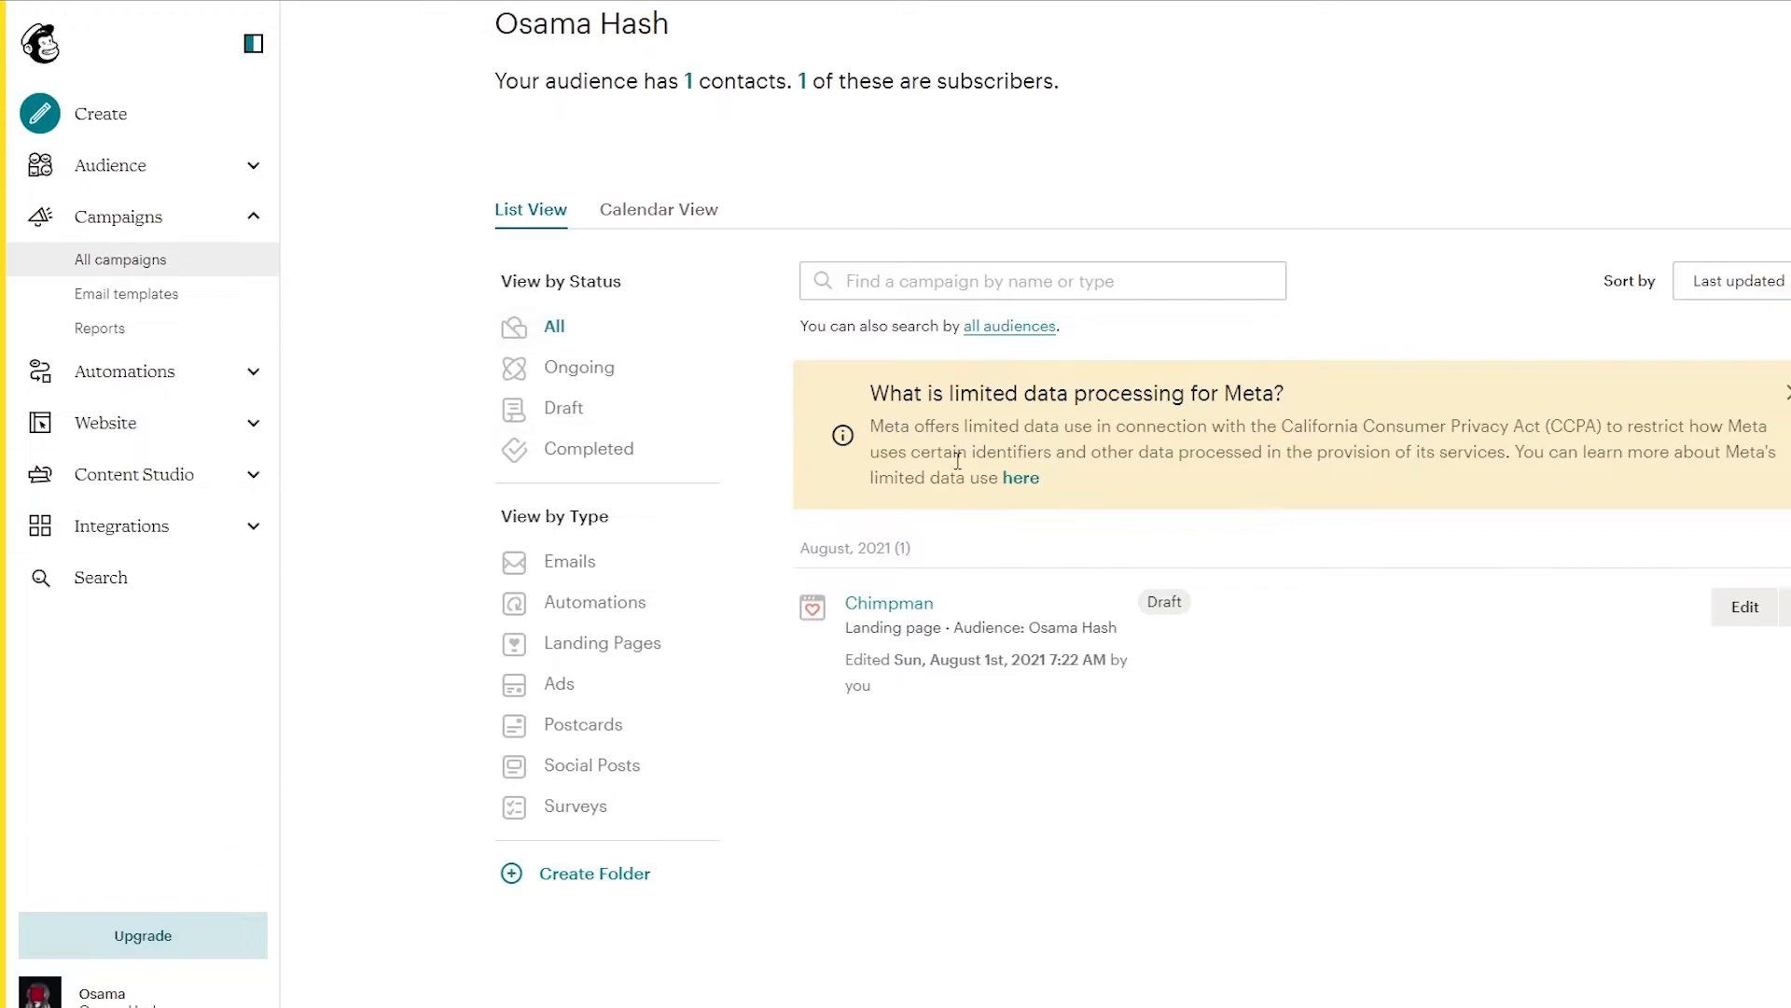
pyautogui.scroll(1, 1170, 369)
pyautogui.click(1694, 79)
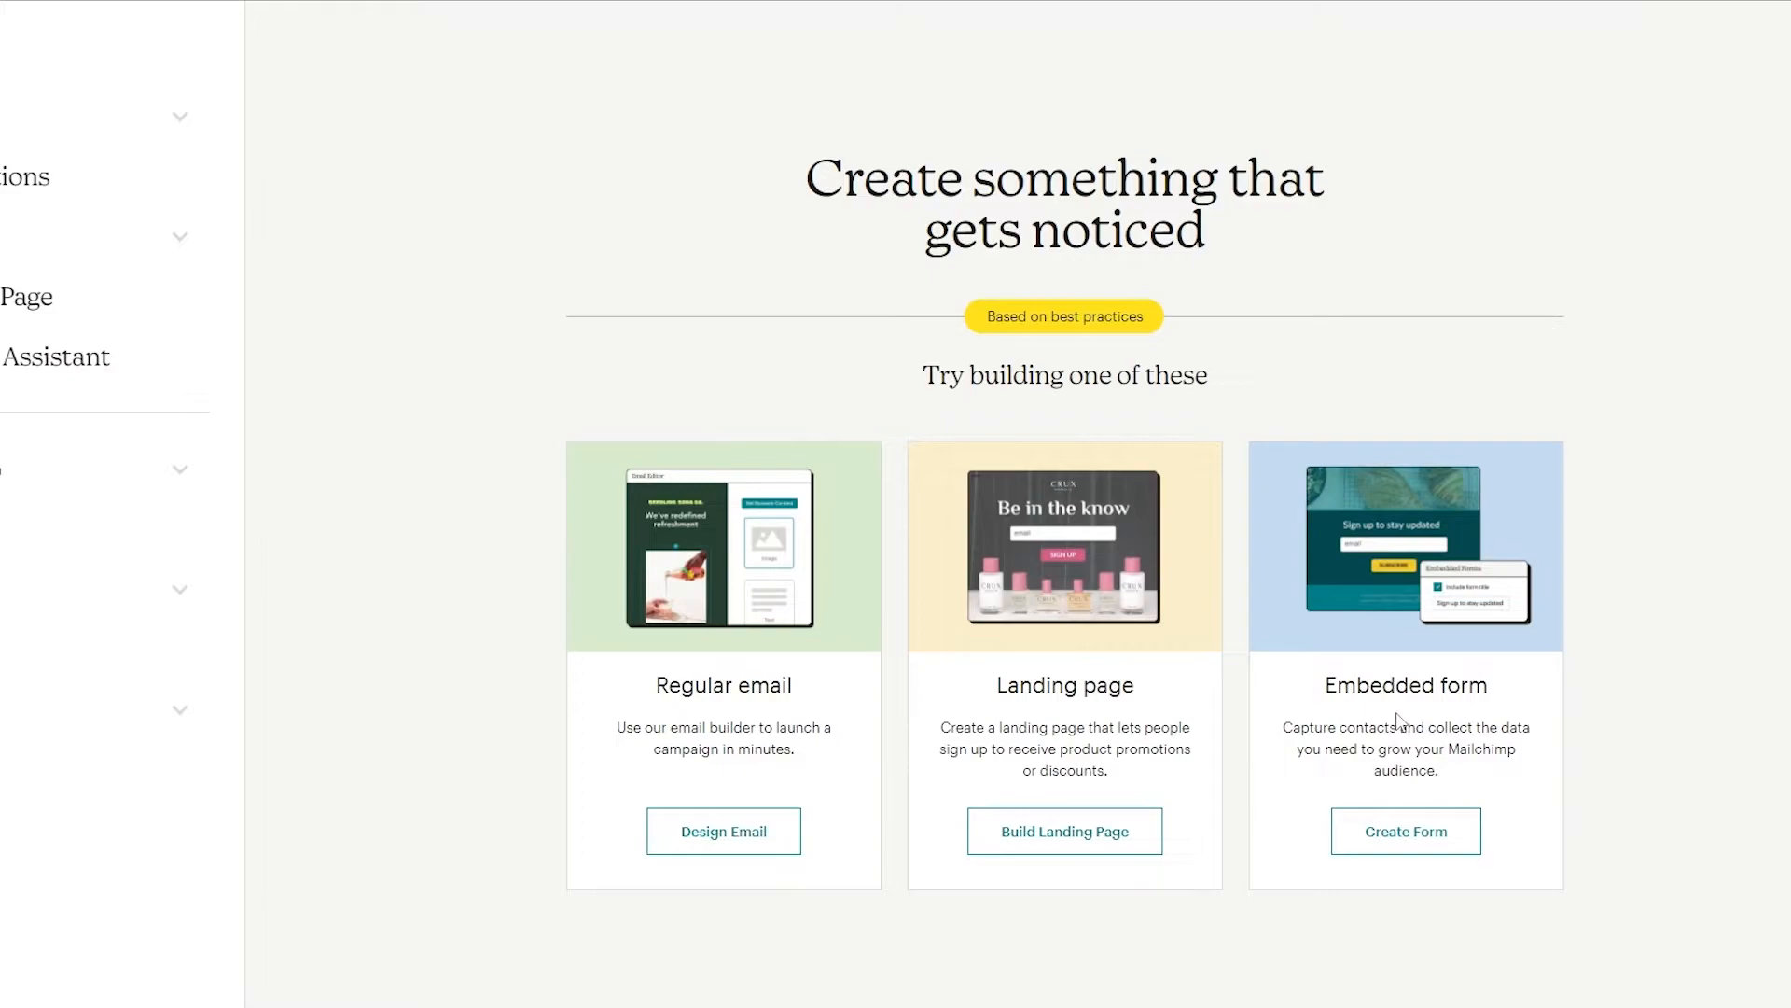
pyautogui.click(723, 854)
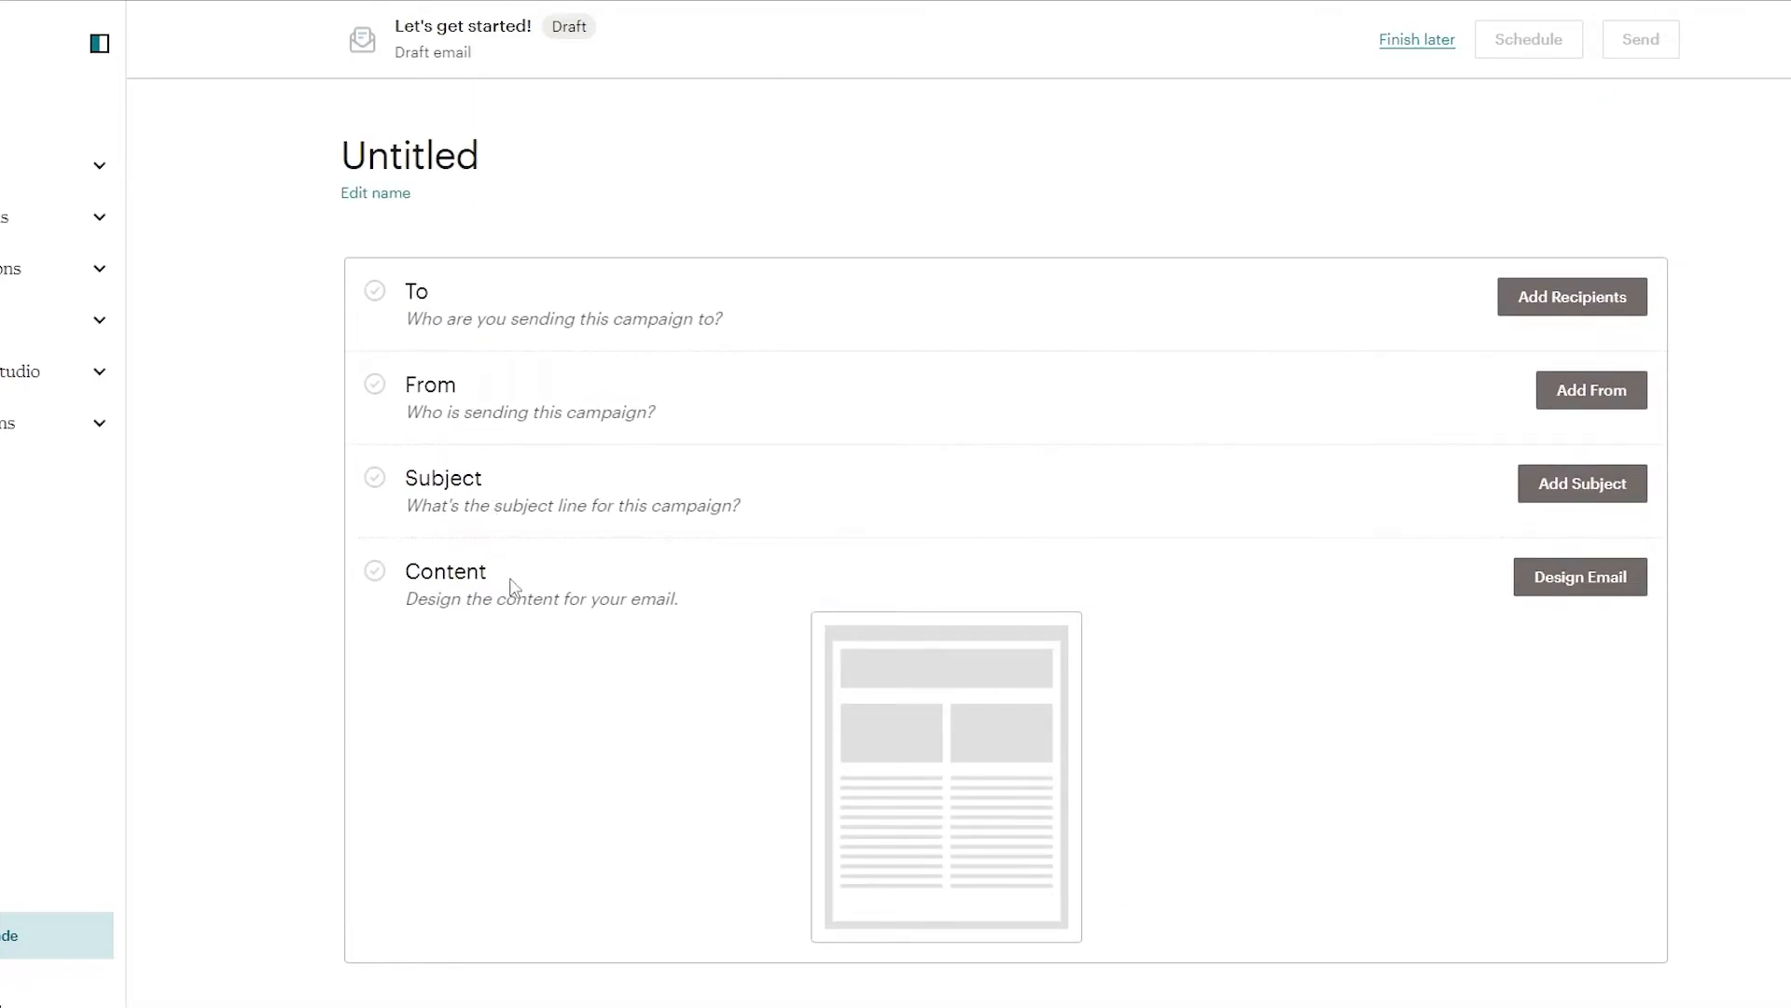
# Set the campaign's recipients to all subscribed contacts in the existing audience and save them
pyautogui.click(1588, 295)
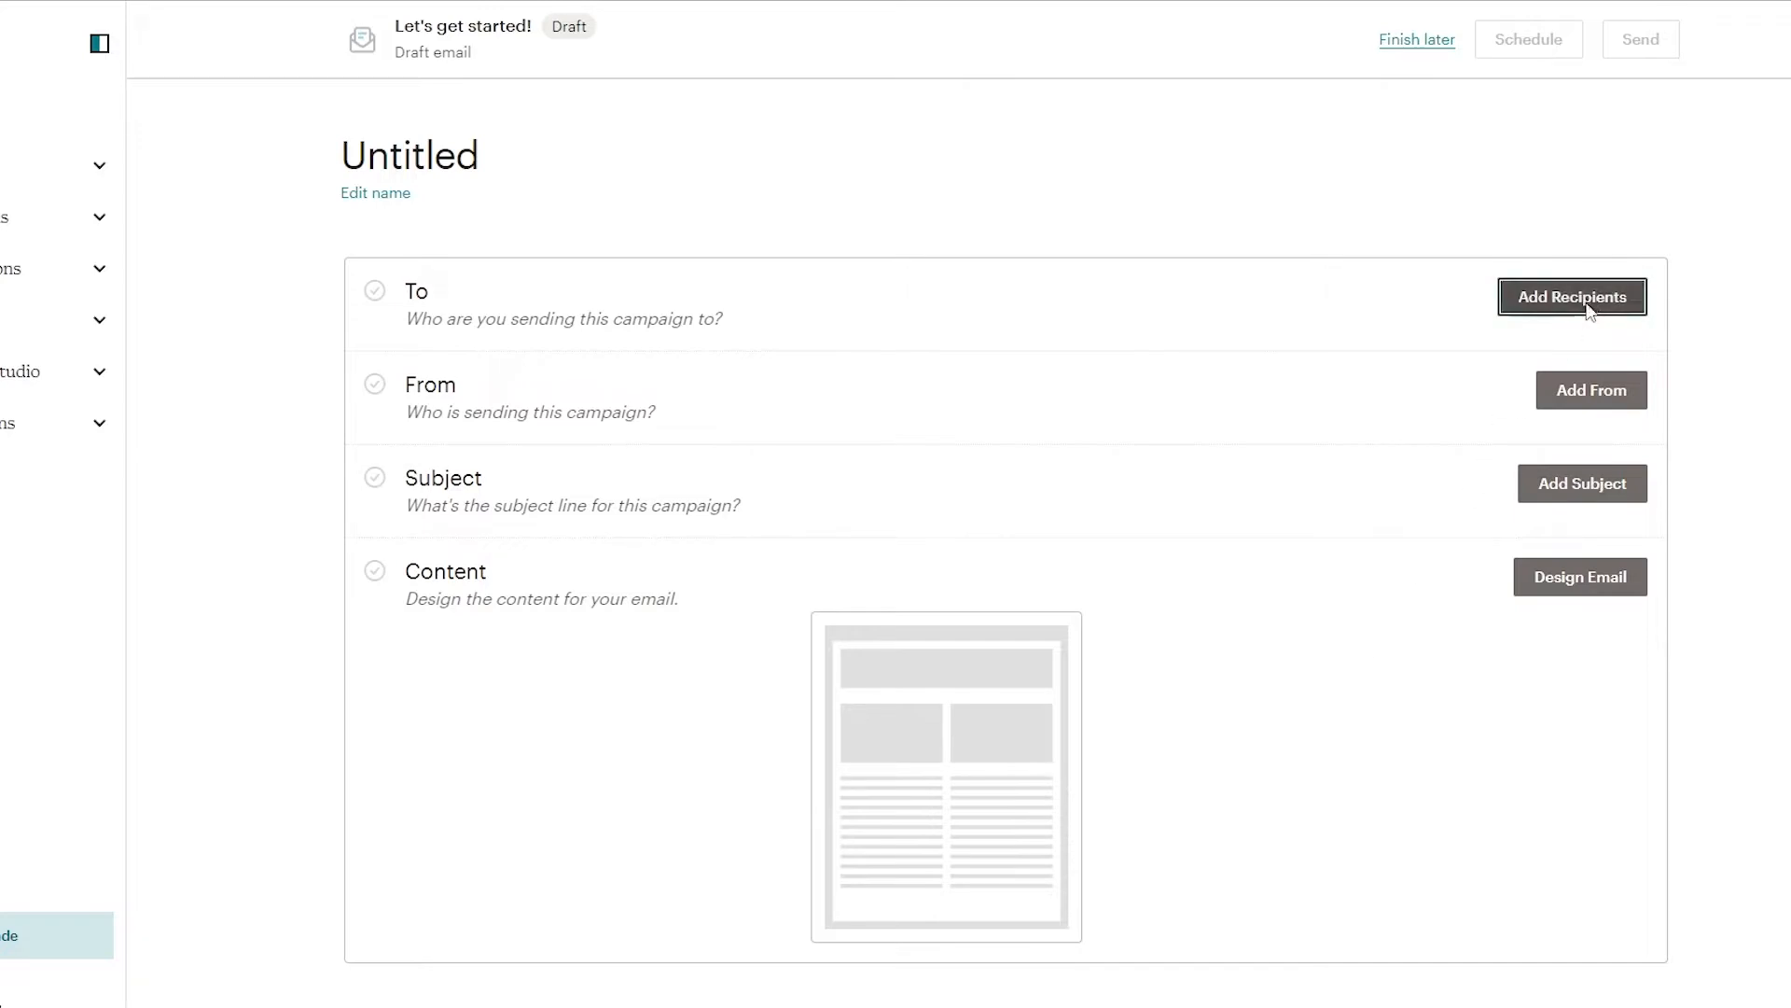
pyautogui.click(538, 422)
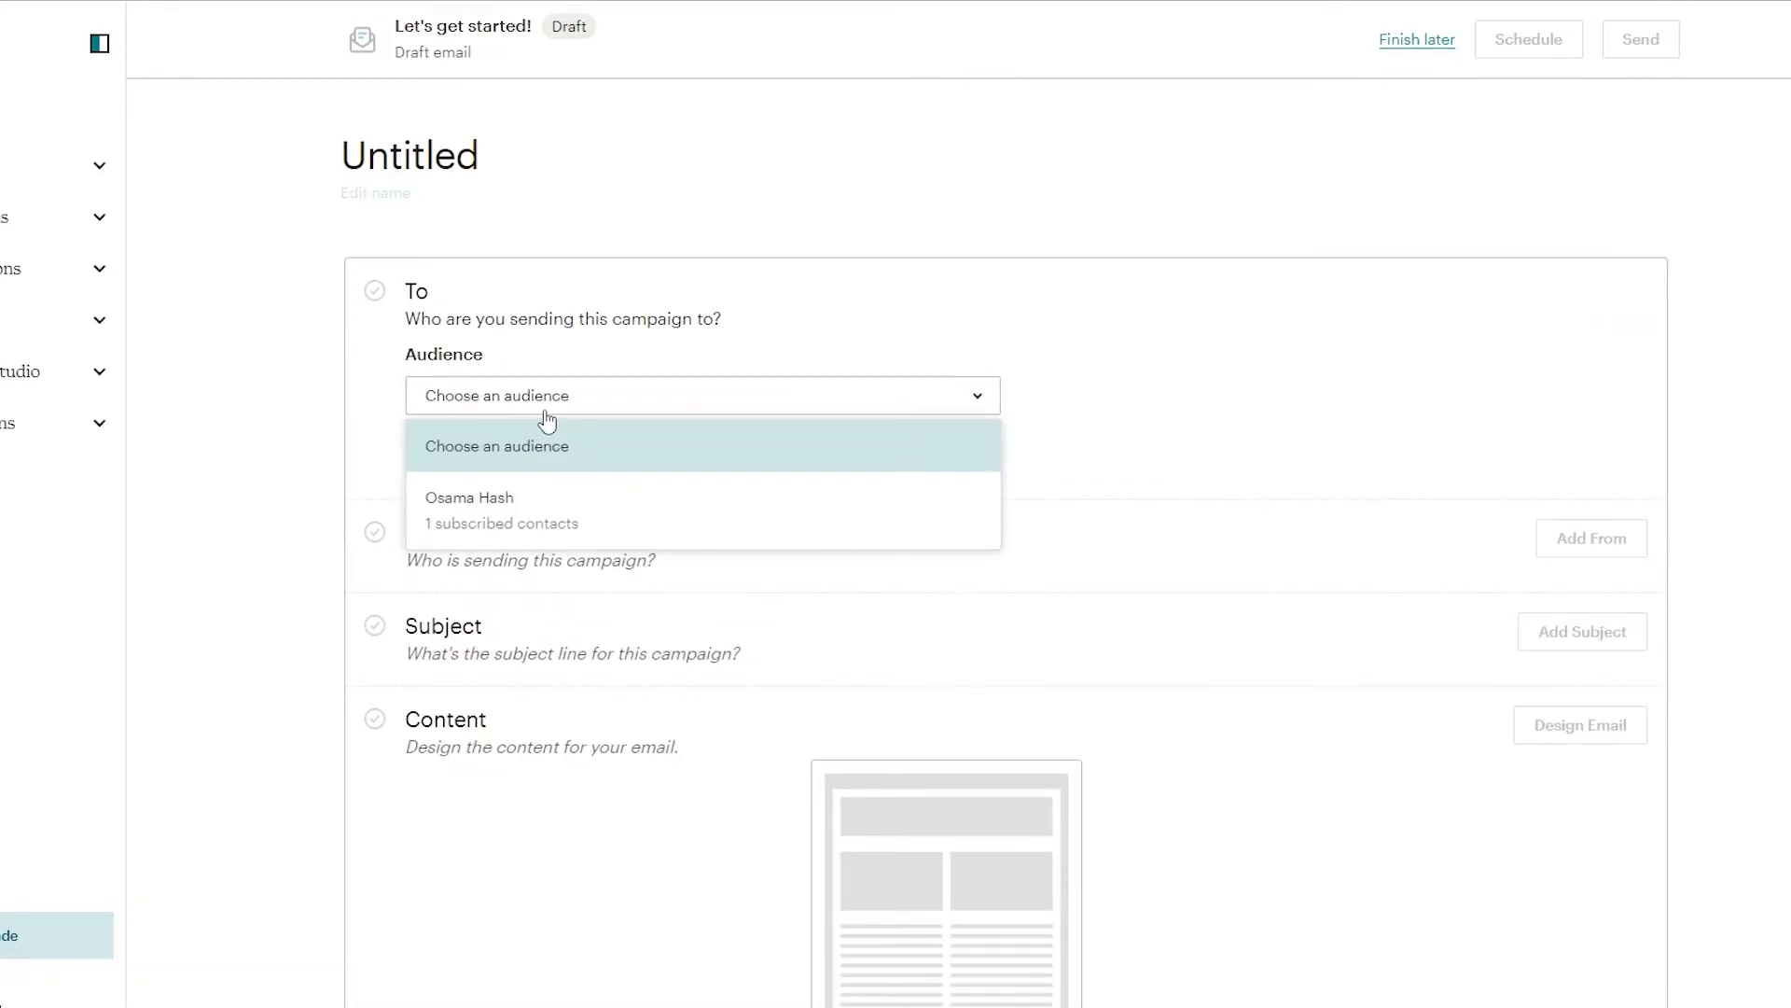
pyautogui.click(532, 518)
pyautogui.scroll(-5, 430, 617)
pyautogui.click(444, 304)
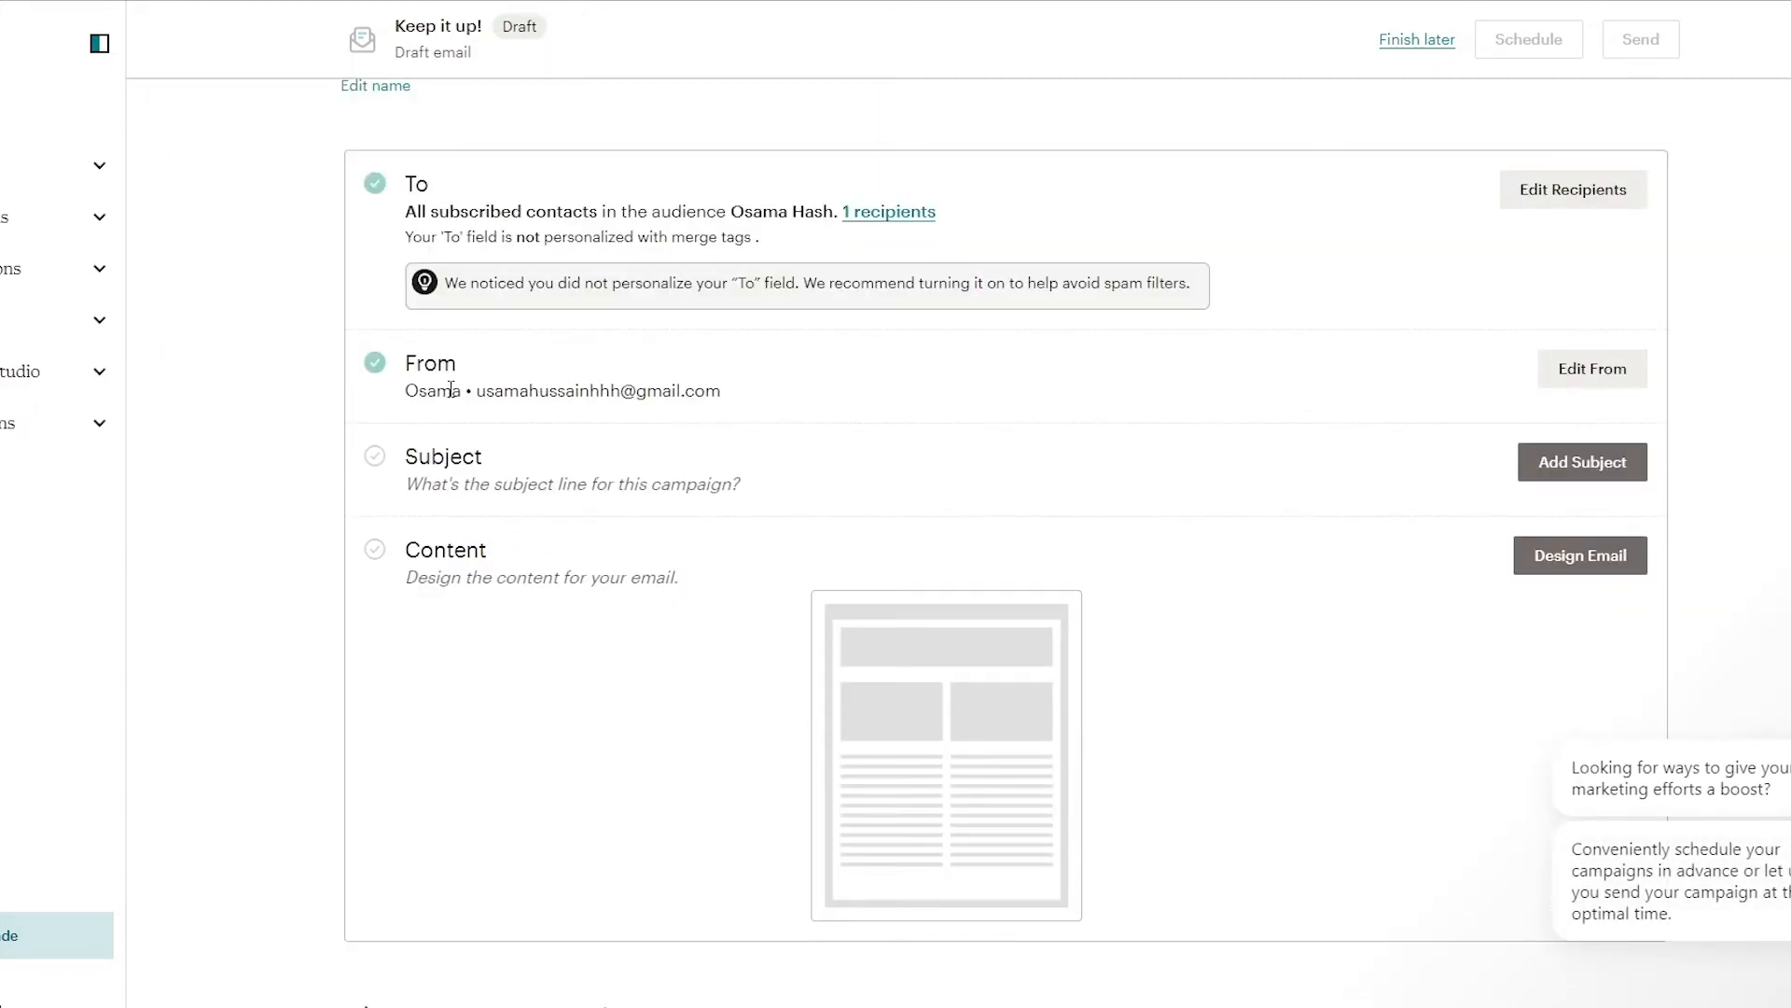
# Set the campaign's subject line to "Muffins" and save it
pyautogui.click(1586, 466)
pyautogui.click(582, 593)
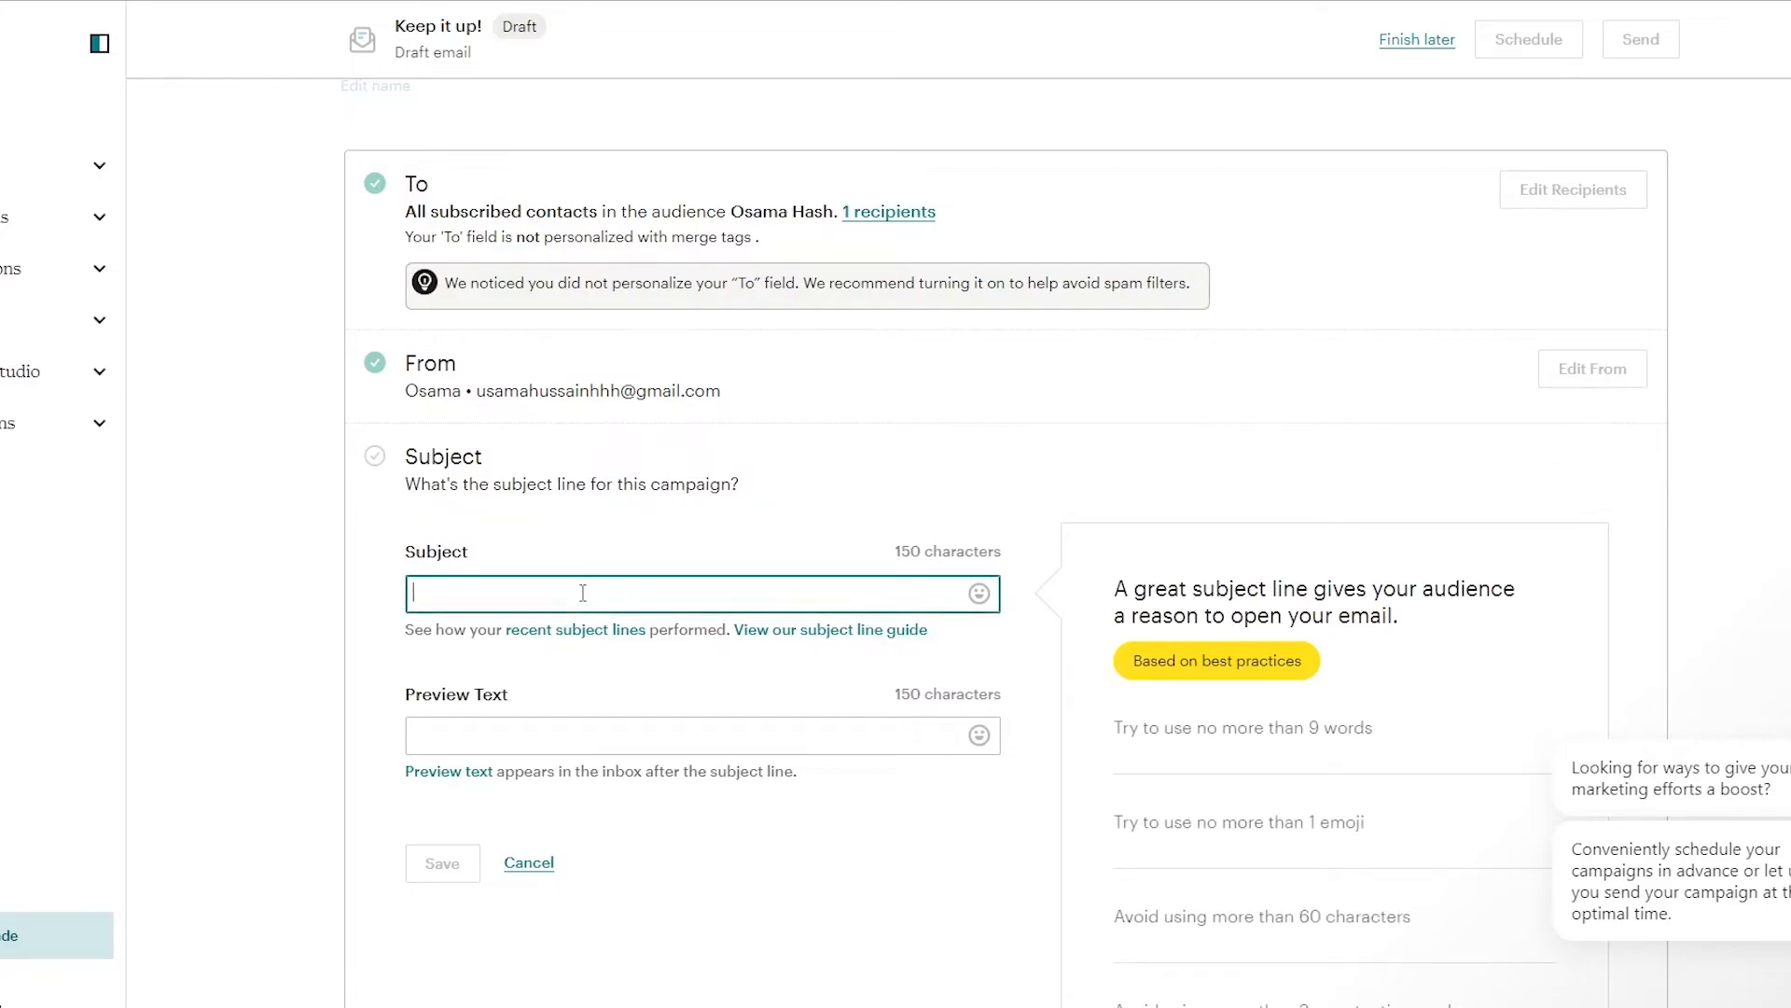
pyautogui.write('Muffins')
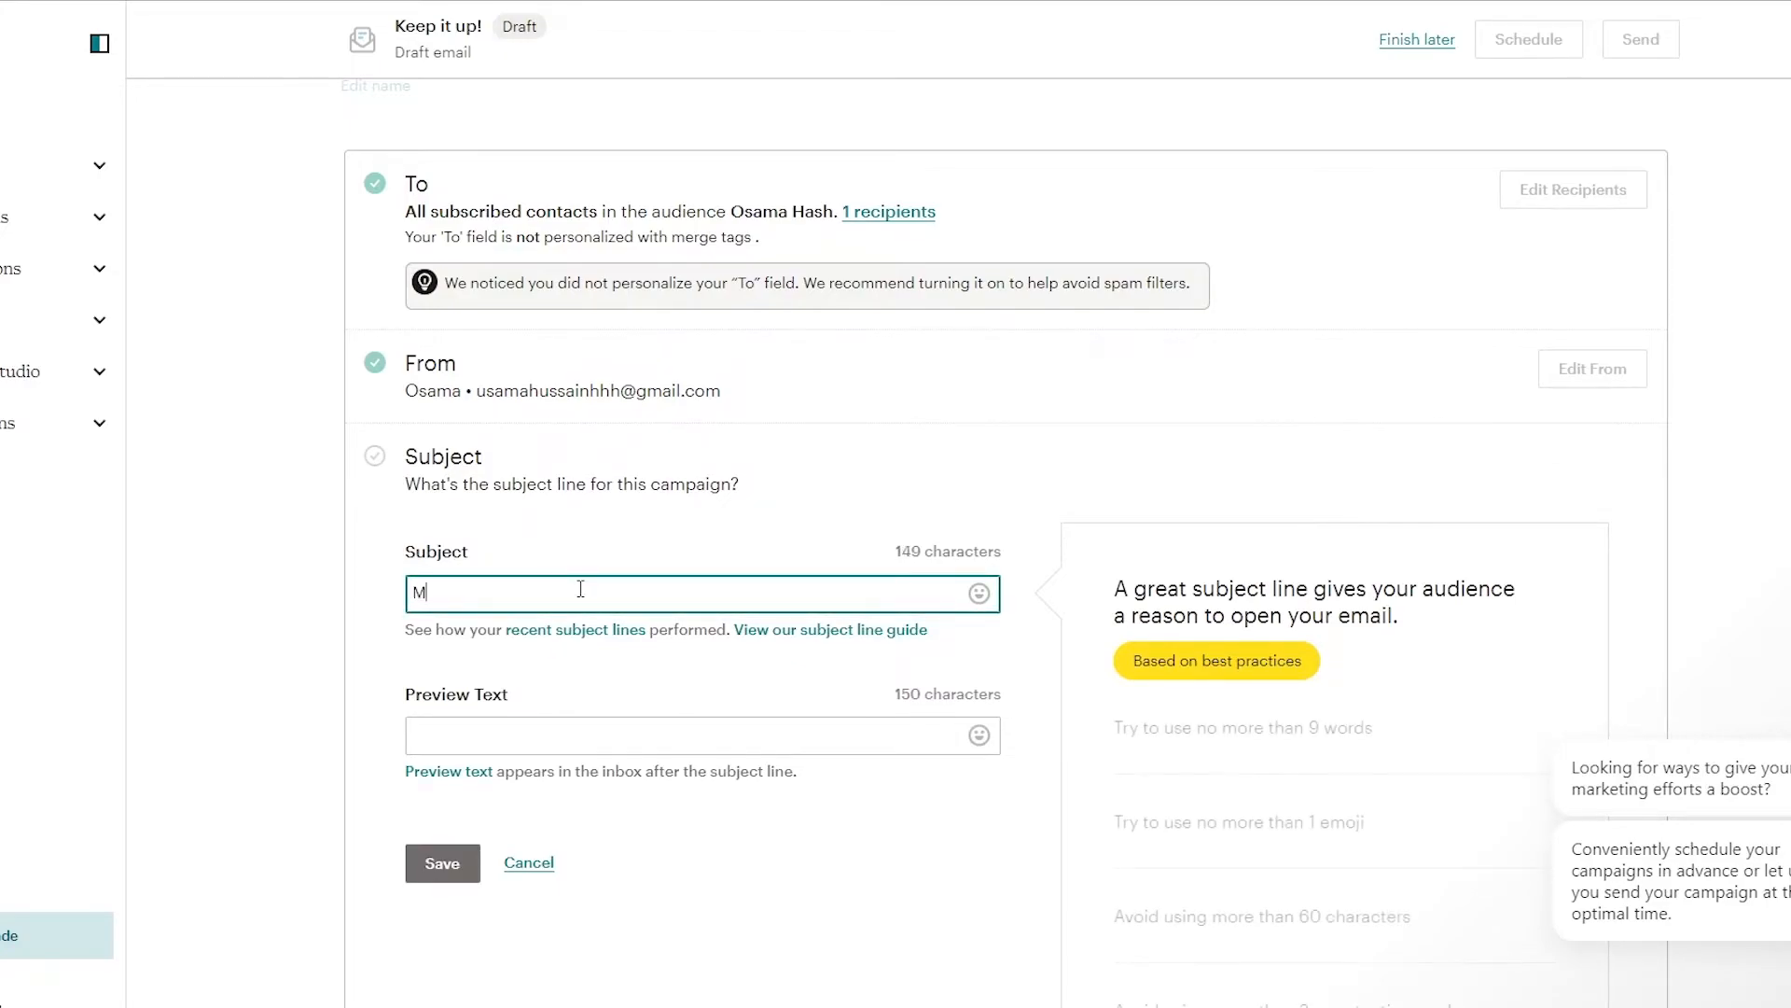
pyautogui.scroll(-3, 572, 653)
pyautogui.click(472, 543)
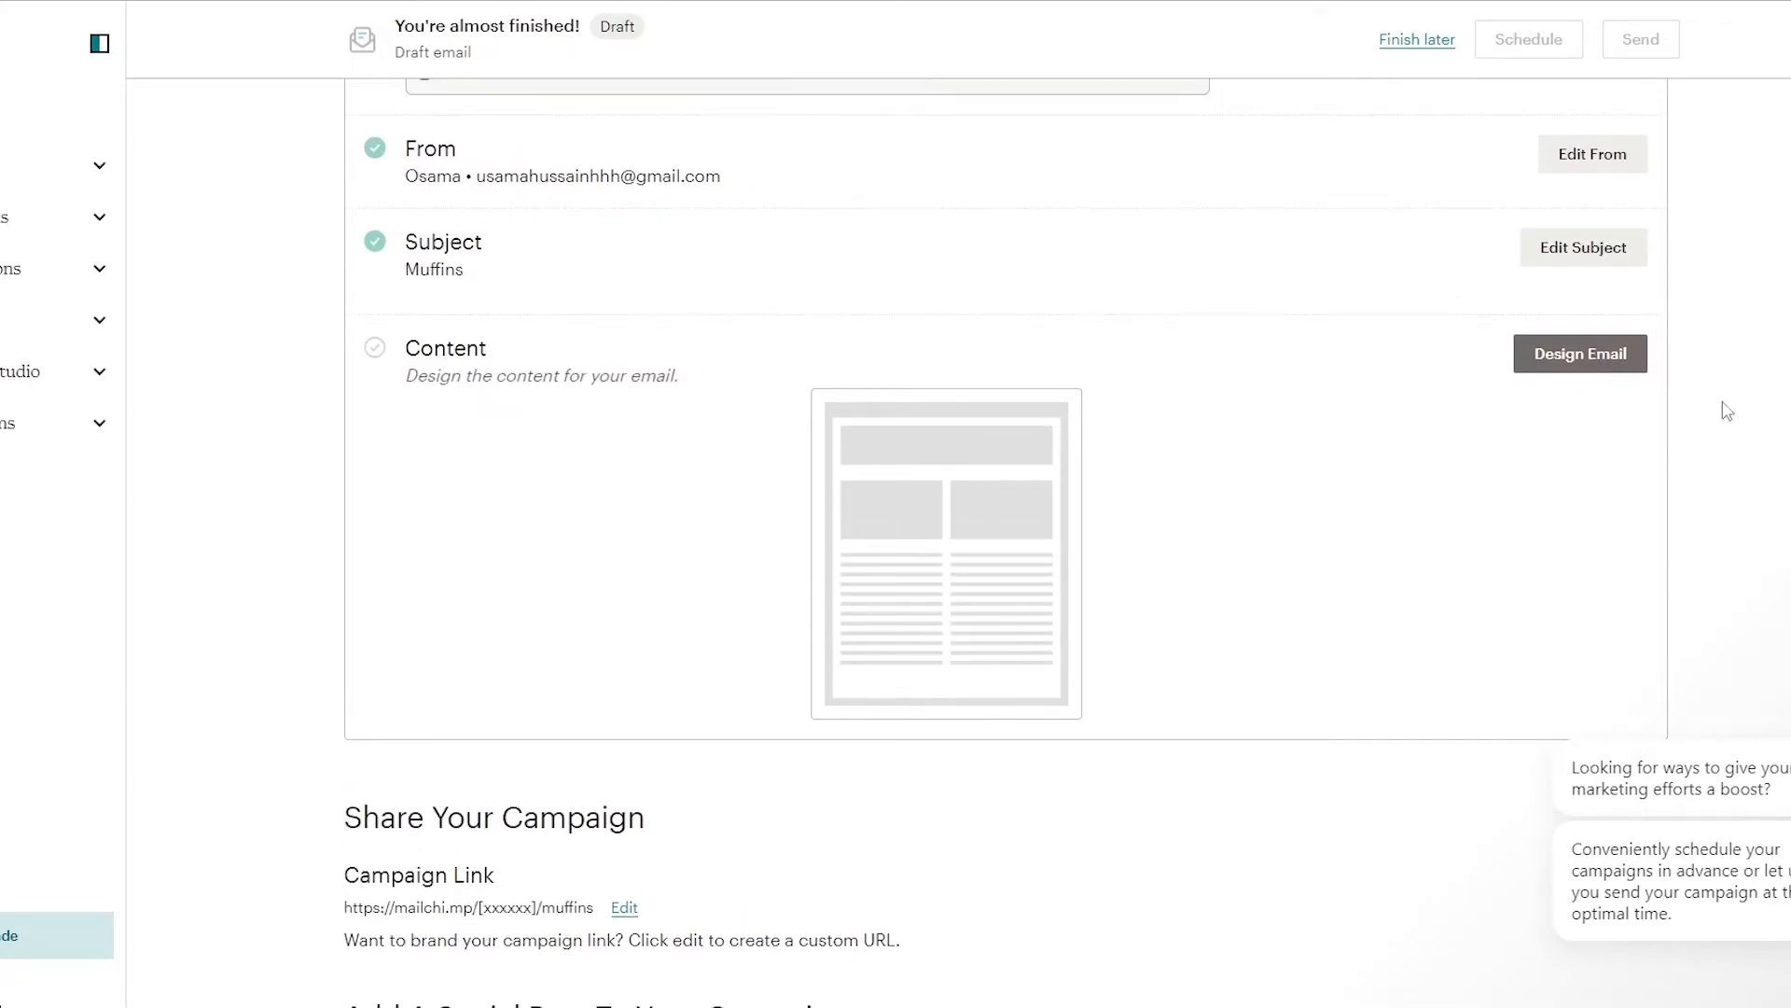
# Start designing the campaign's email content with the New Builder
pyautogui.click(1586, 366)
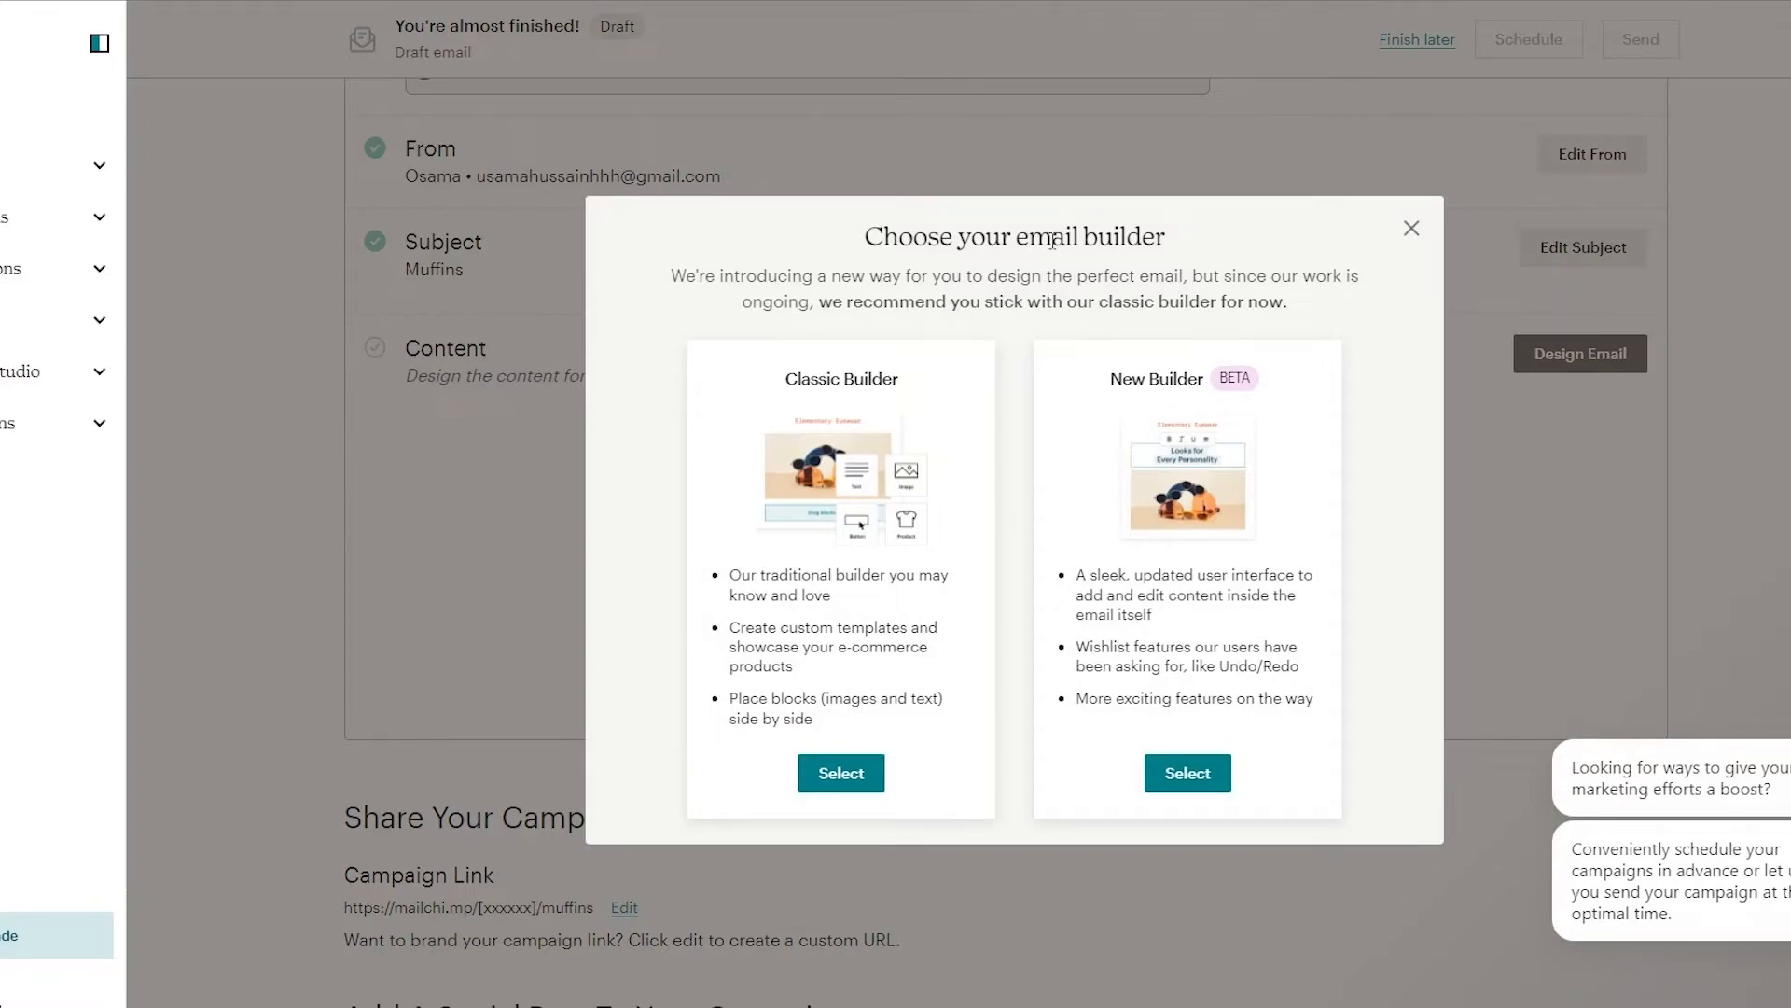
pyautogui.rightClick(1203, 659)
pyautogui.click(1421, 733)
pyautogui.click(1183, 773)
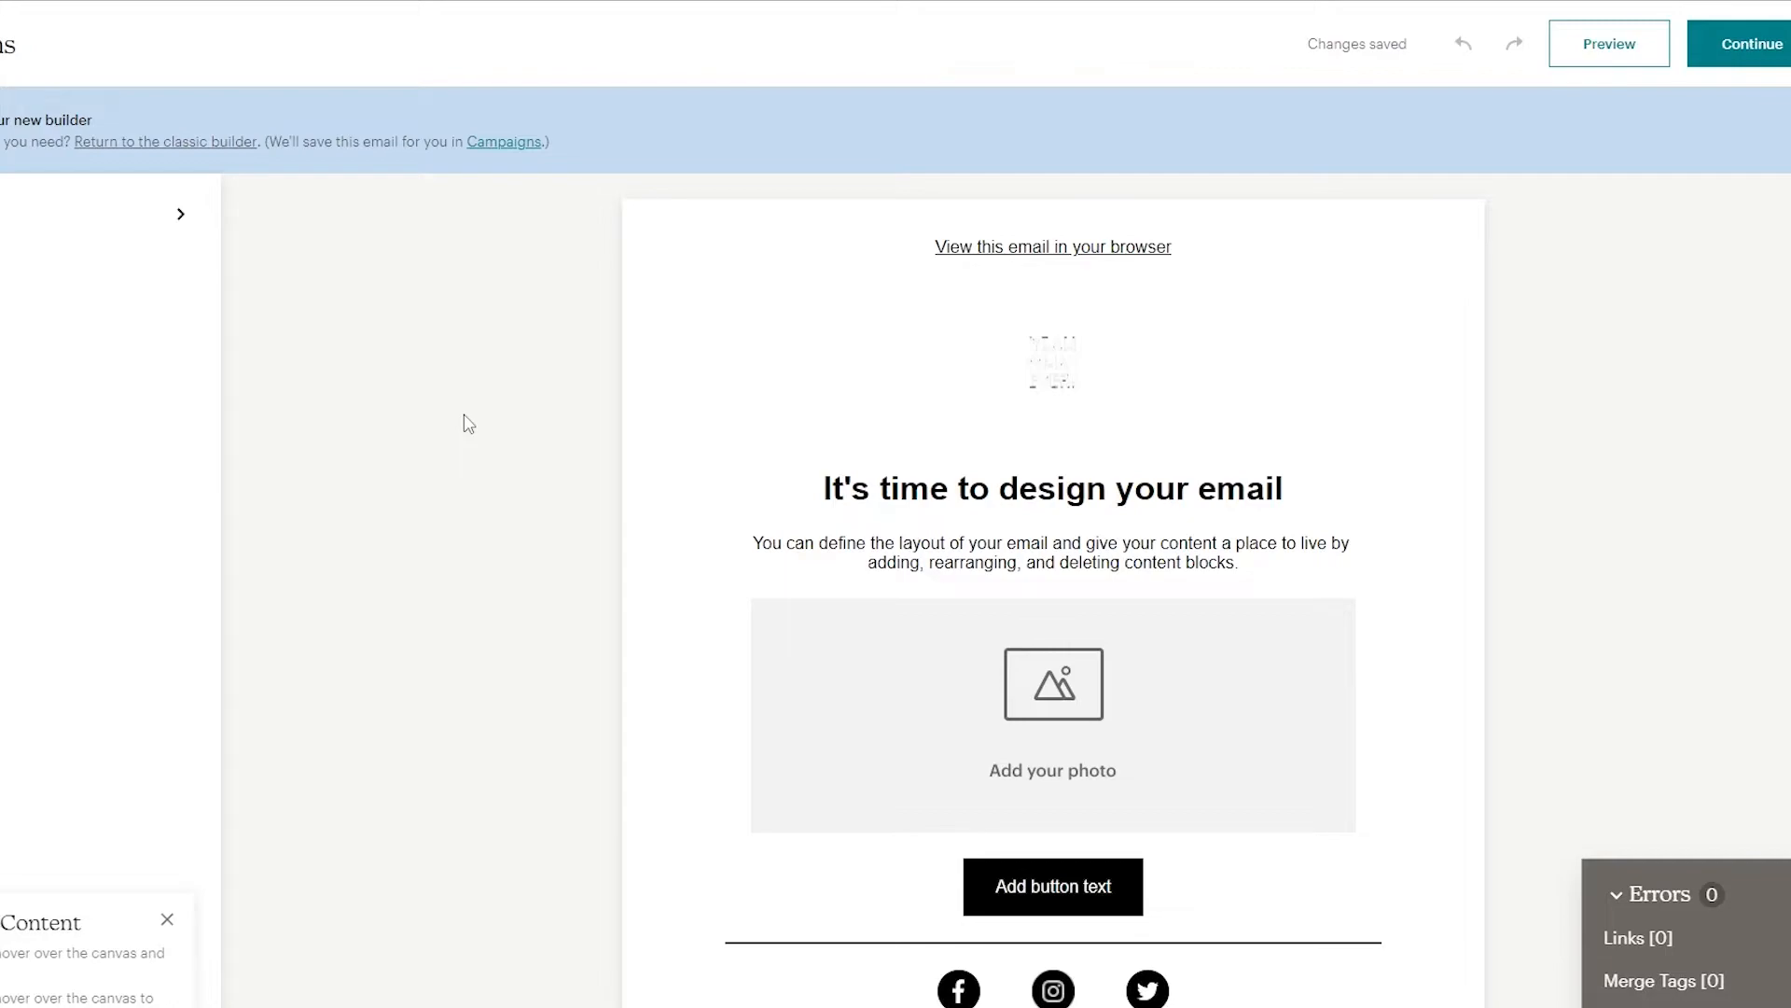
# Delete the logo block above the email's "It's time to design your email" heading
pyautogui.scroll(-3, 464, 414)
pyautogui.scroll(2, 465, 404)
pyautogui.scroll(-2, 470, 411)
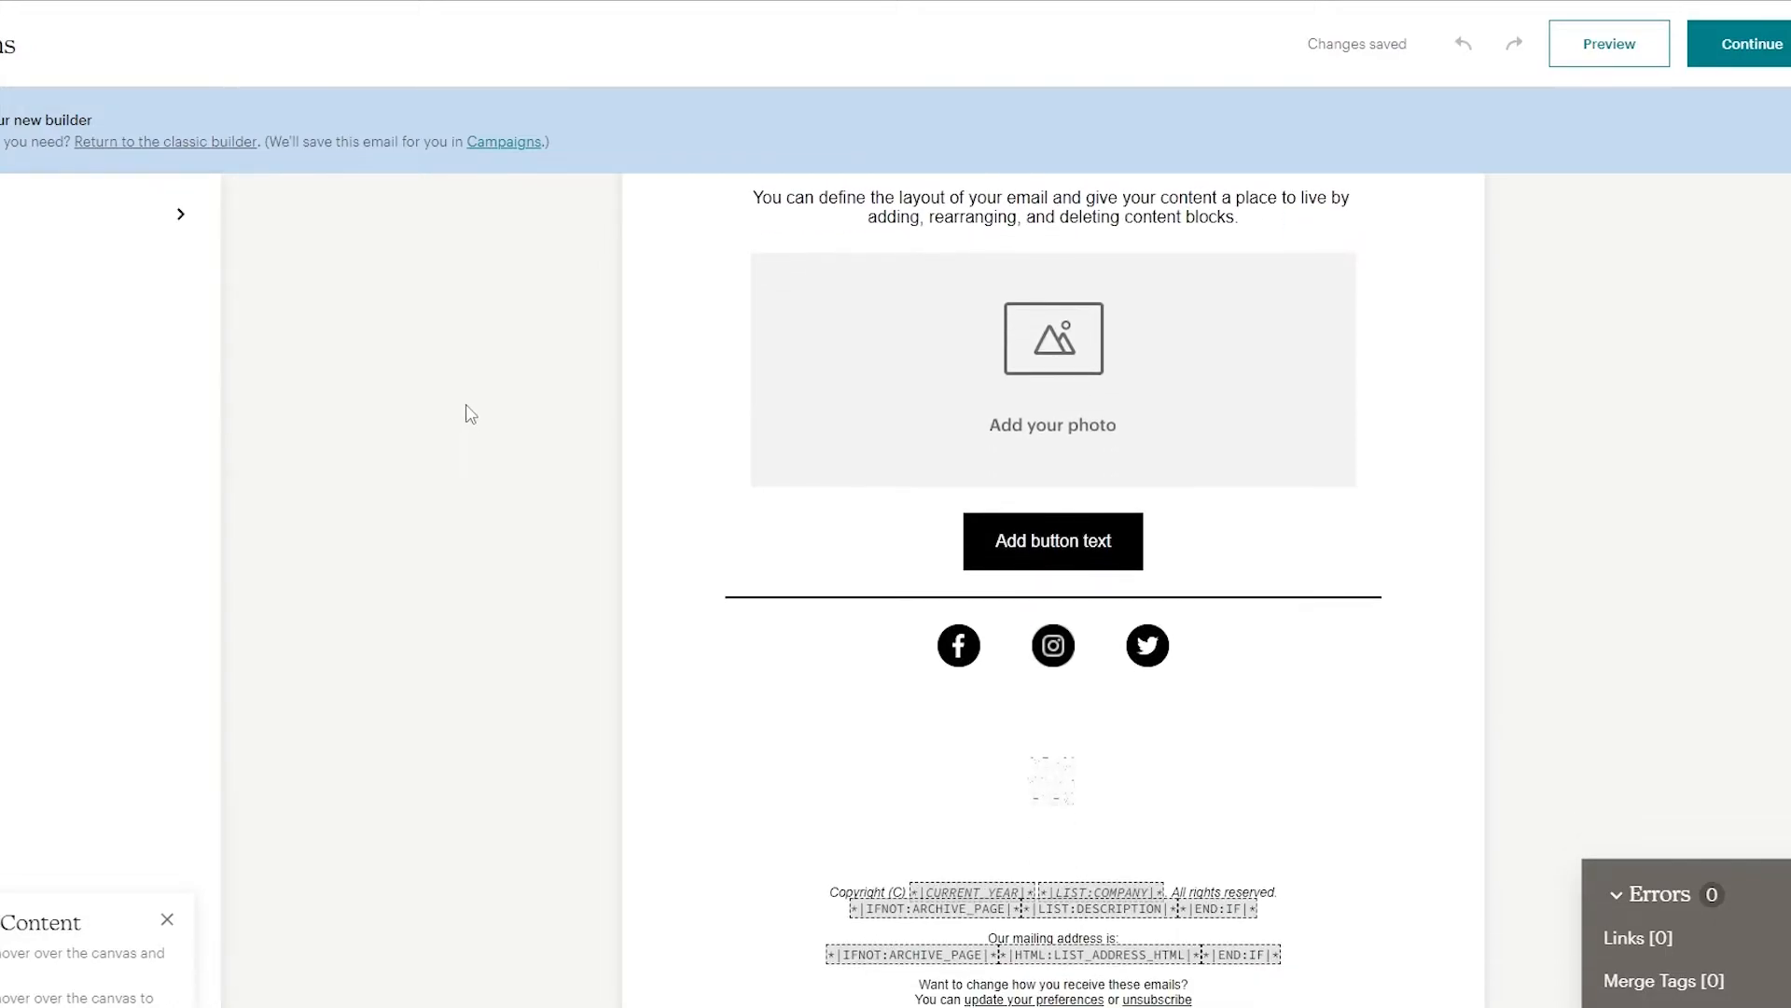
pyautogui.scroll(3, 467, 411)
pyautogui.scroll(-3, 467, 409)
pyautogui.scroll(1, 460, 411)
pyautogui.scroll(2, 871, 471)
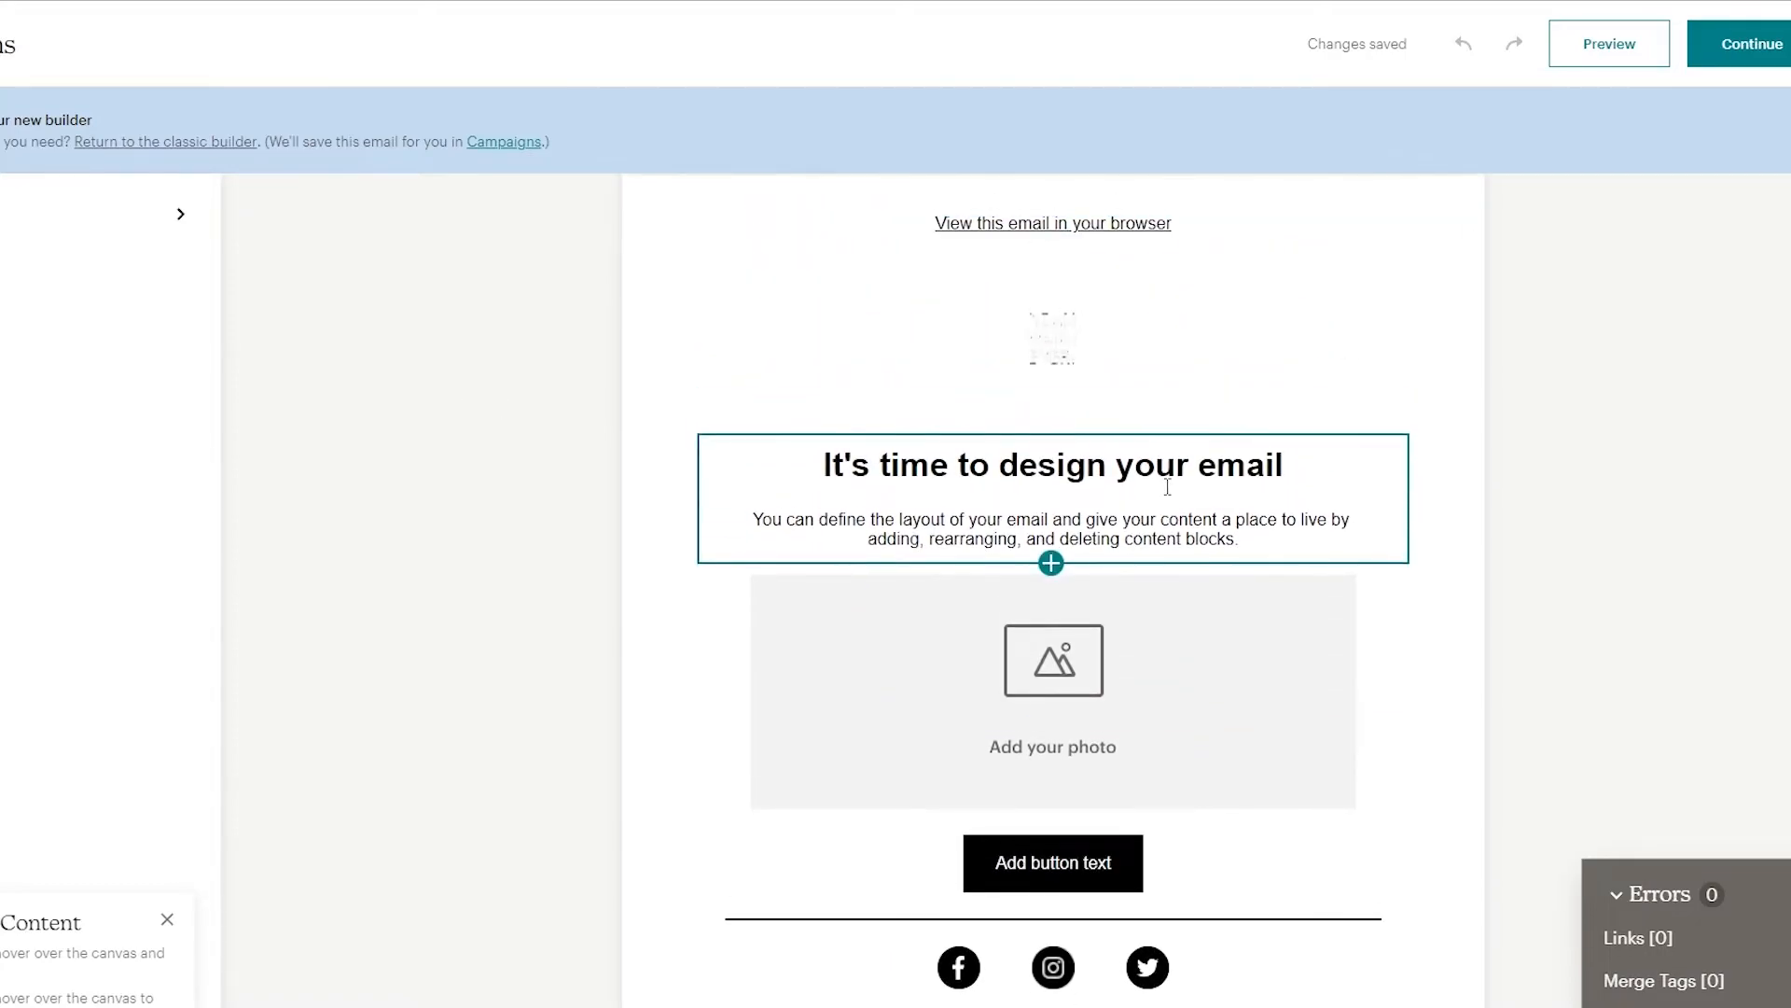
pyautogui.click(1066, 396)
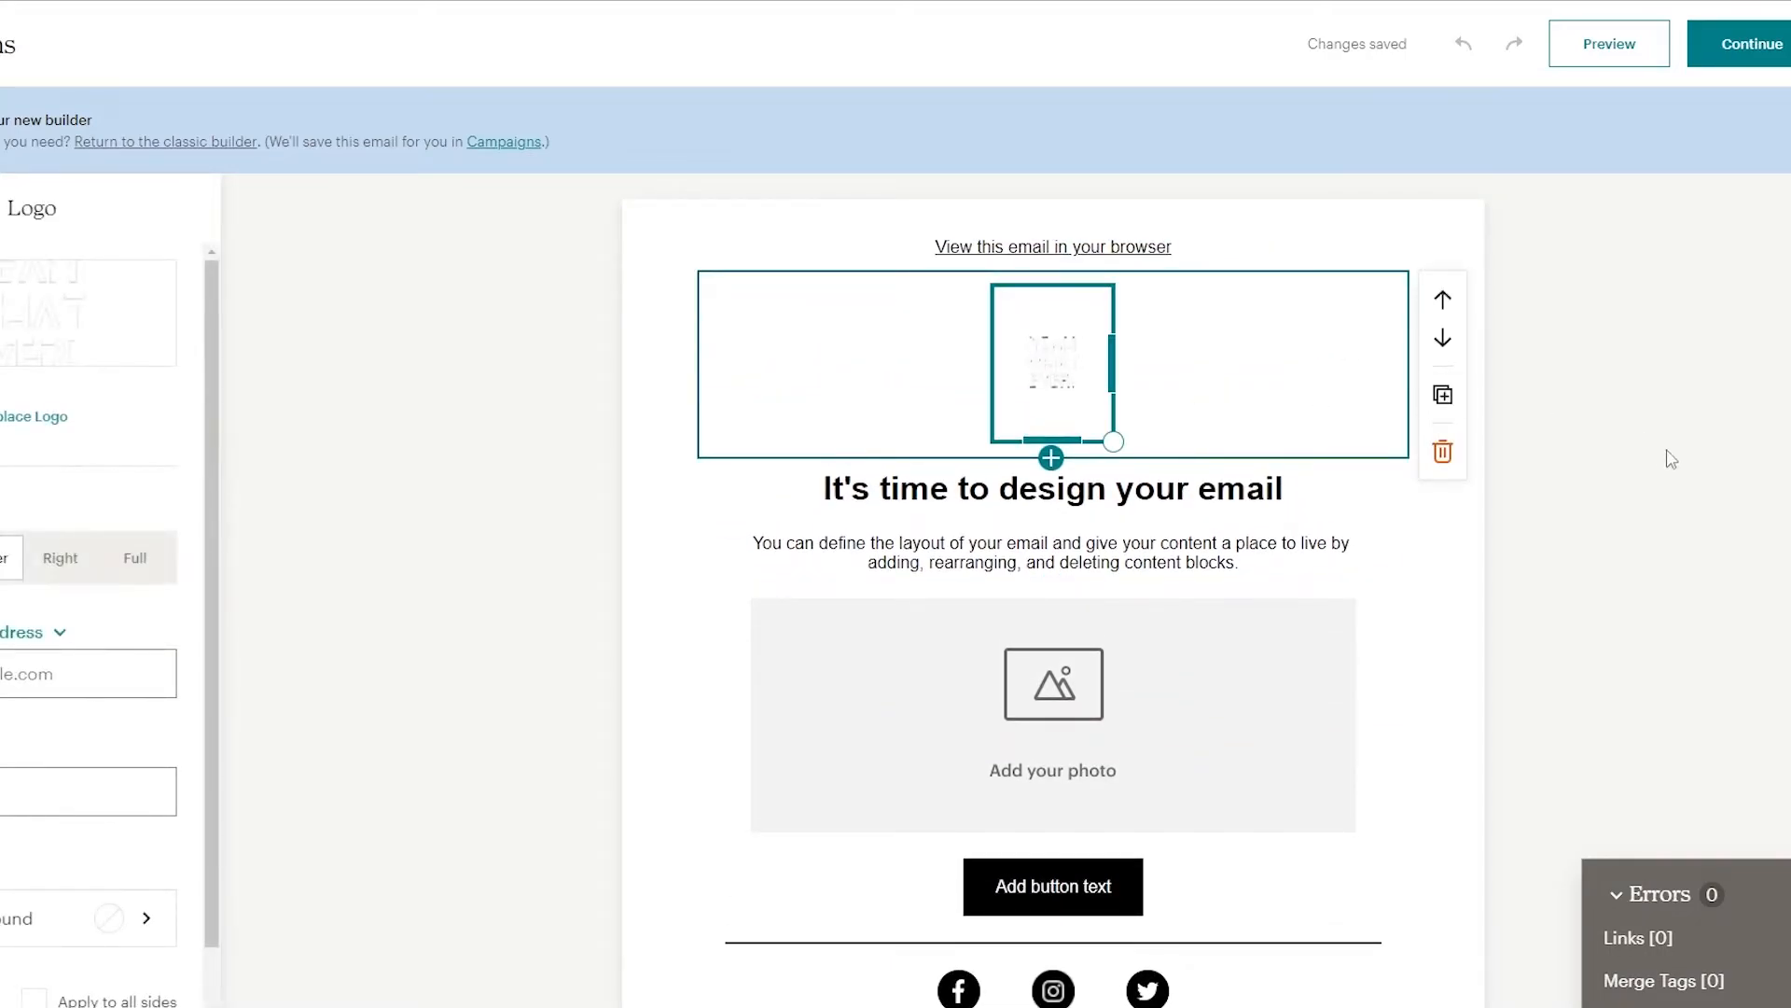
pyautogui.click(1437, 462)
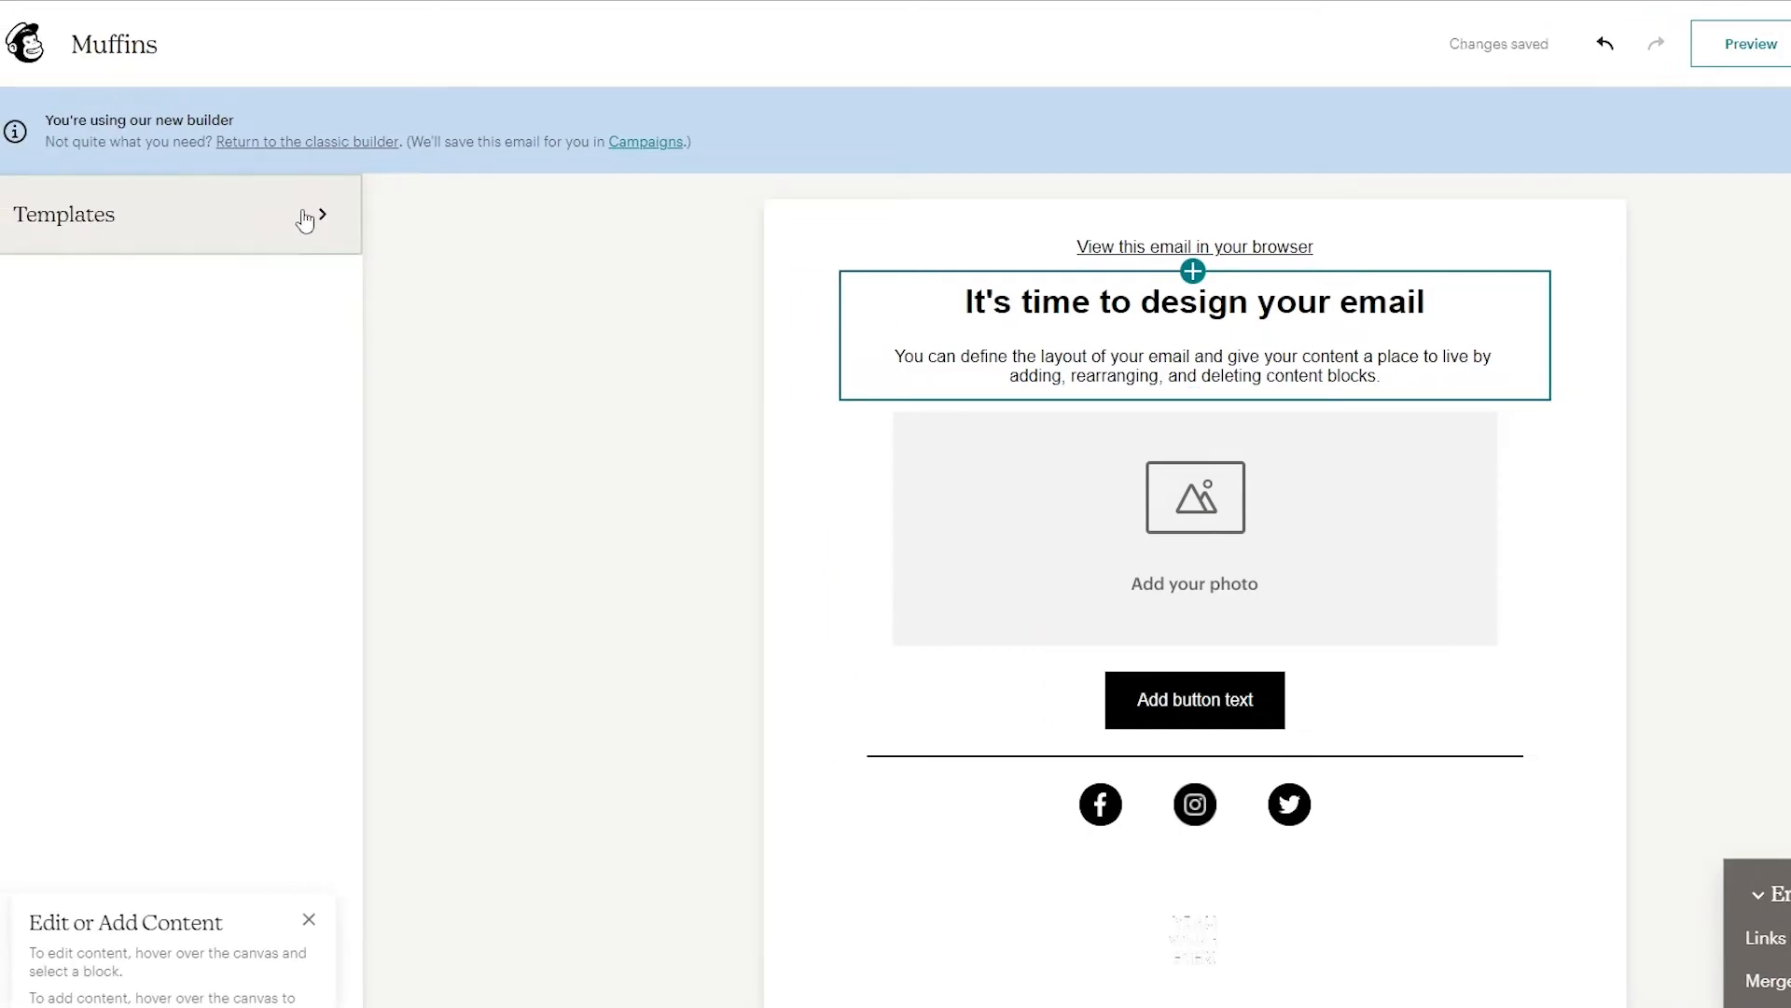
# Browse the prebuilt email templates, from the custom designs past Bold, Minimal, Natural and Simple Text
pyautogui.click(305, 220)
pyautogui.scroll(-1, 275, 446)
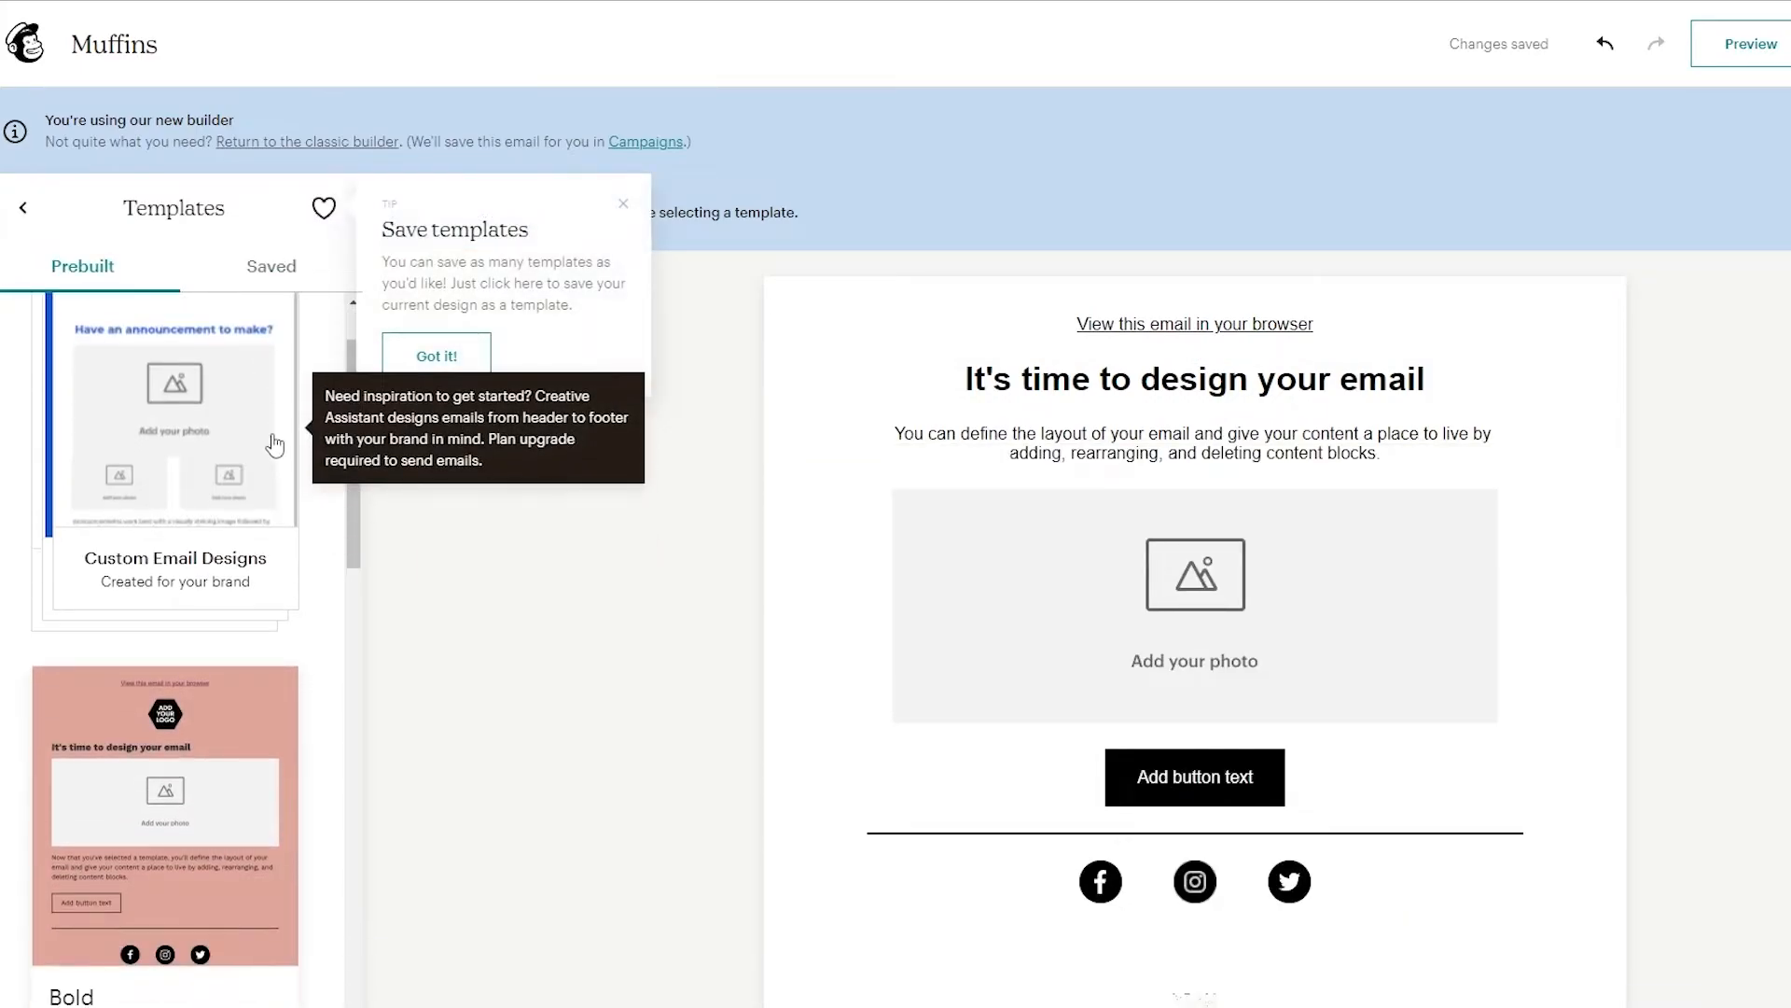
pyautogui.scroll(-5, 200, 653)
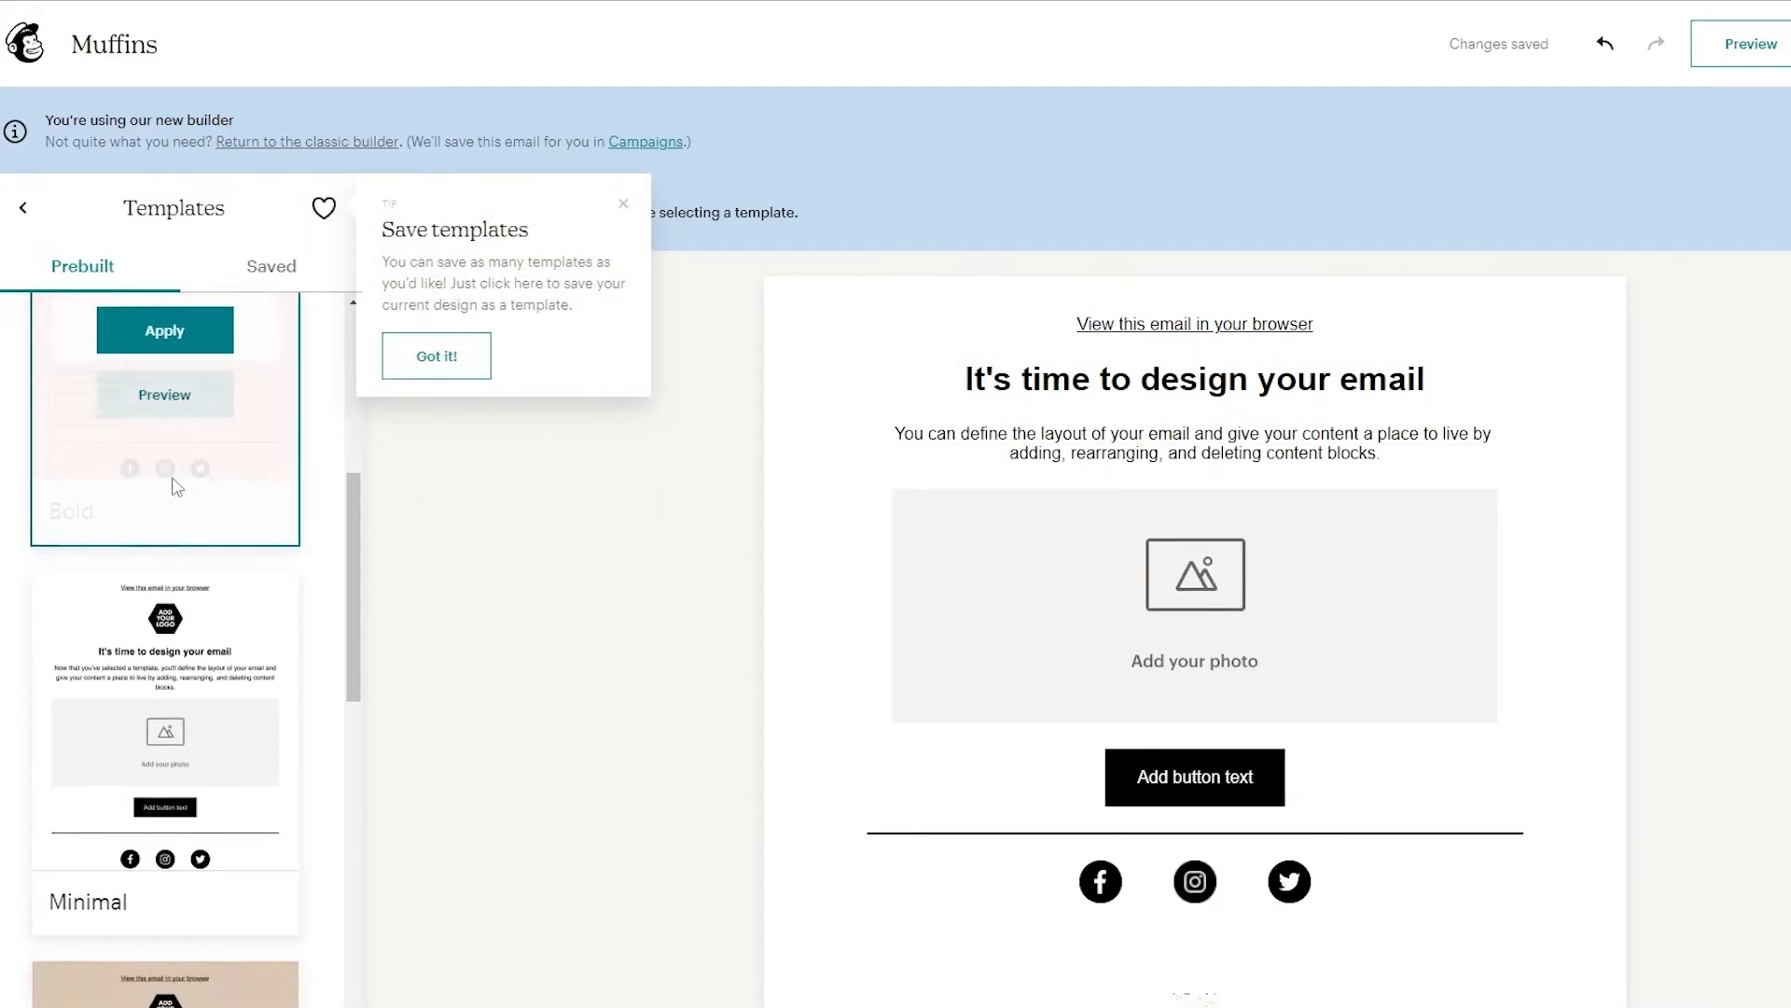
pyautogui.scroll(-8, 187, 504)
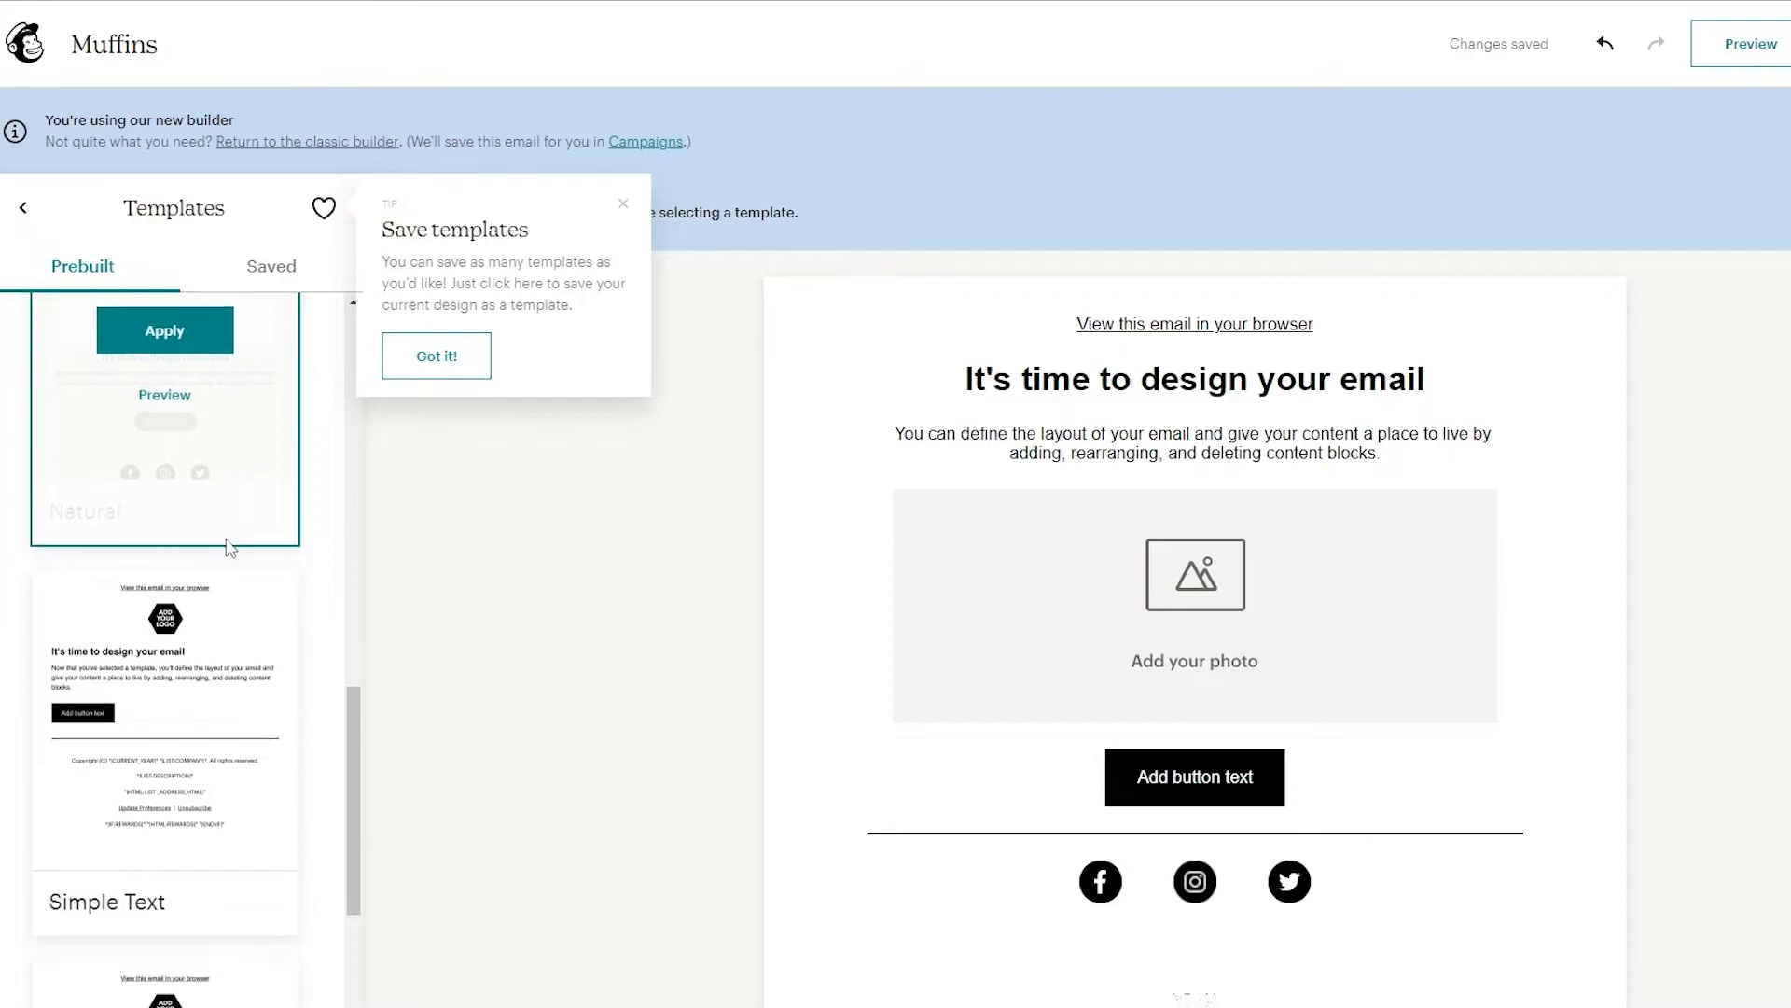
pyautogui.scroll(-3, 222, 671)
pyautogui.scroll(10, 220, 664)
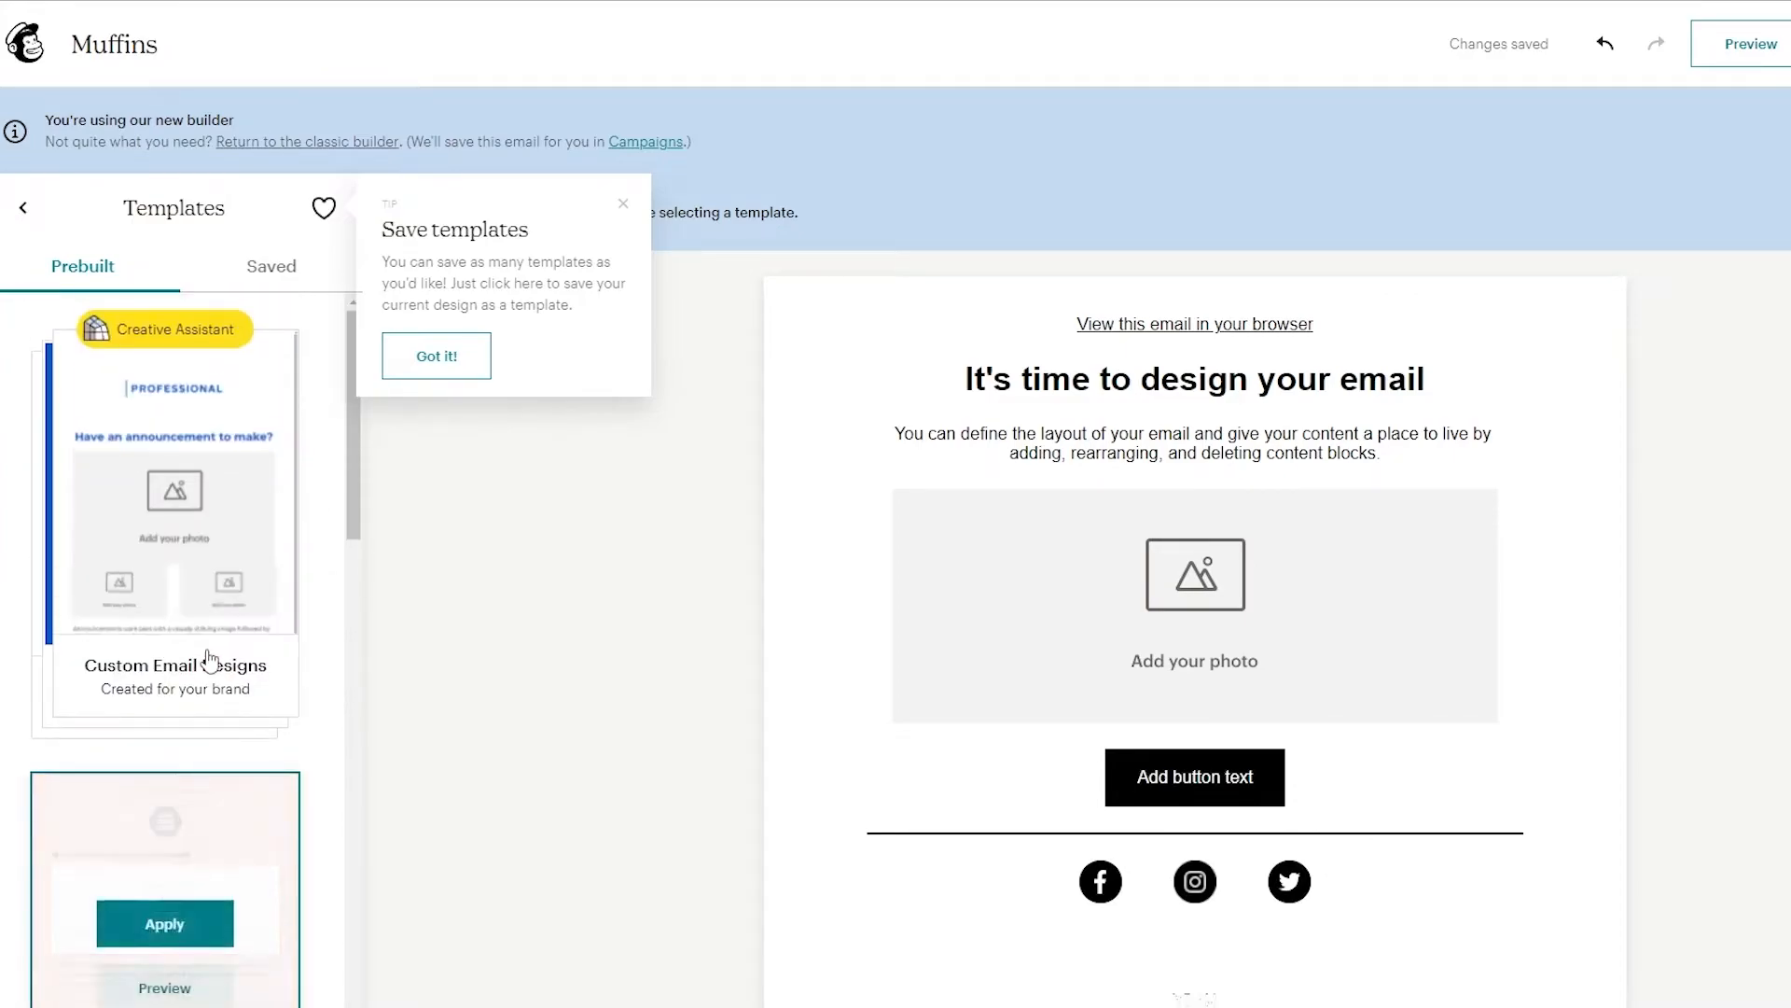
pyautogui.moveTo(218, 345)
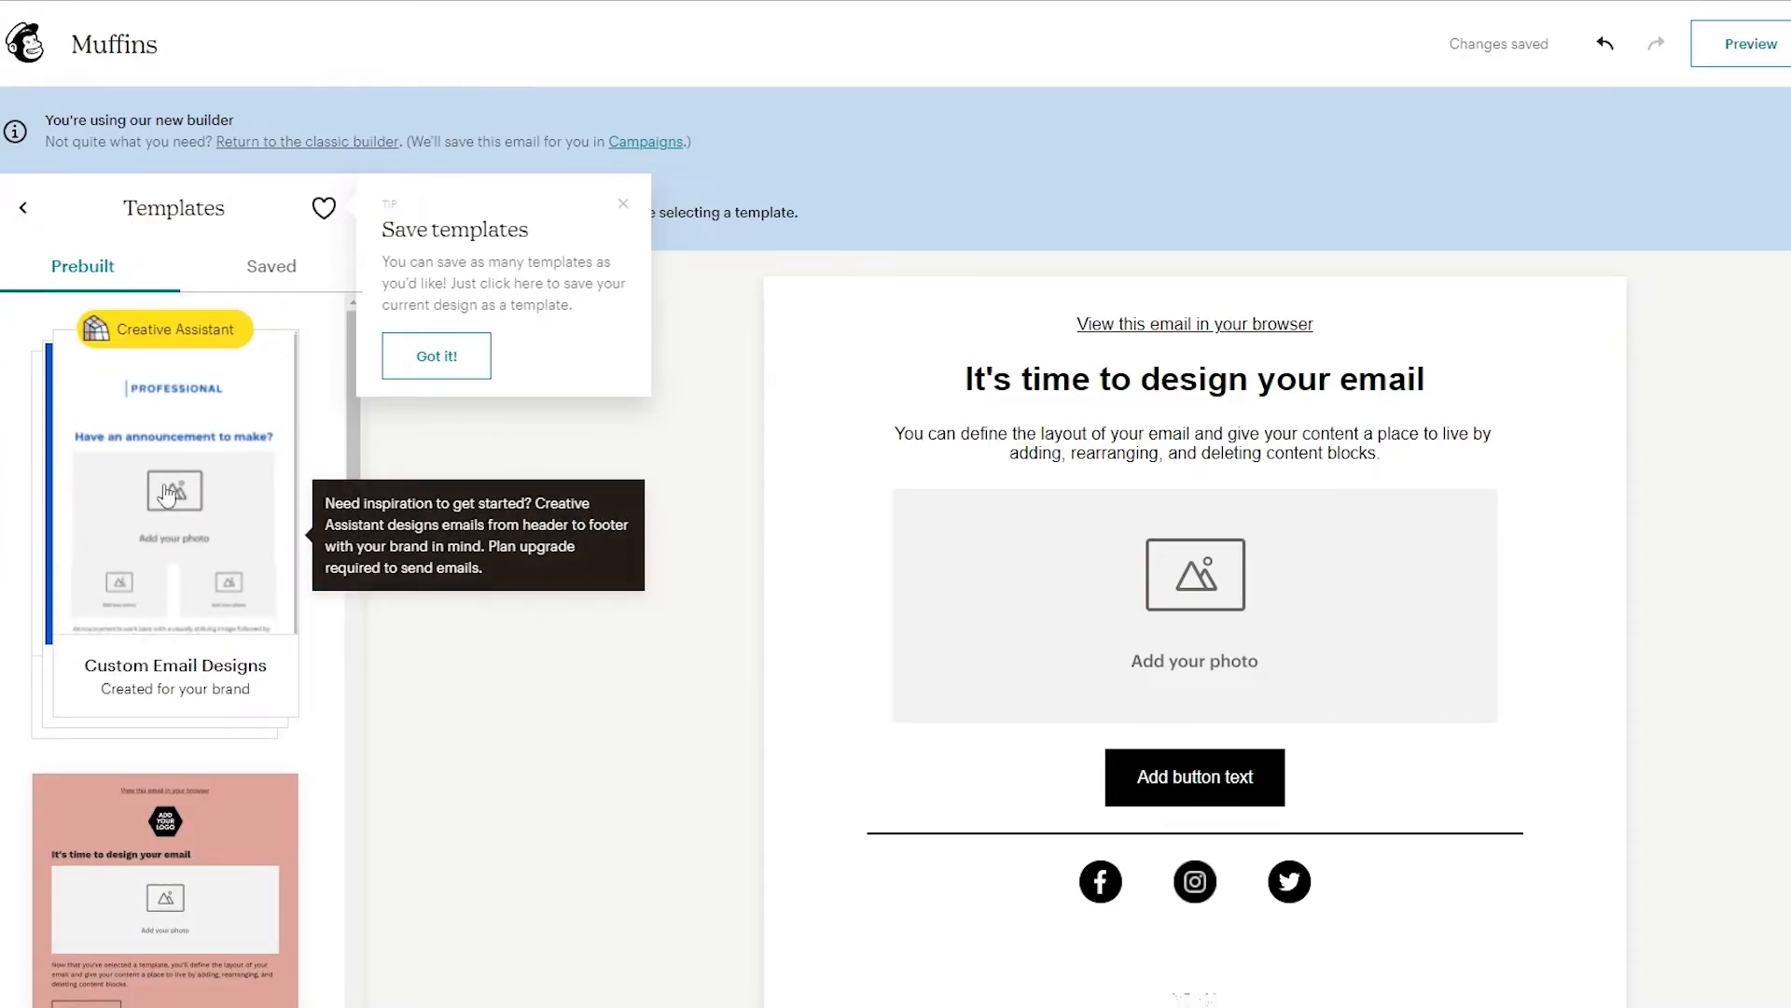
# Open the Creative Assistant's custom email designs, decline the stock photos offer and look through the Professional templates
pyautogui.click(157, 673)
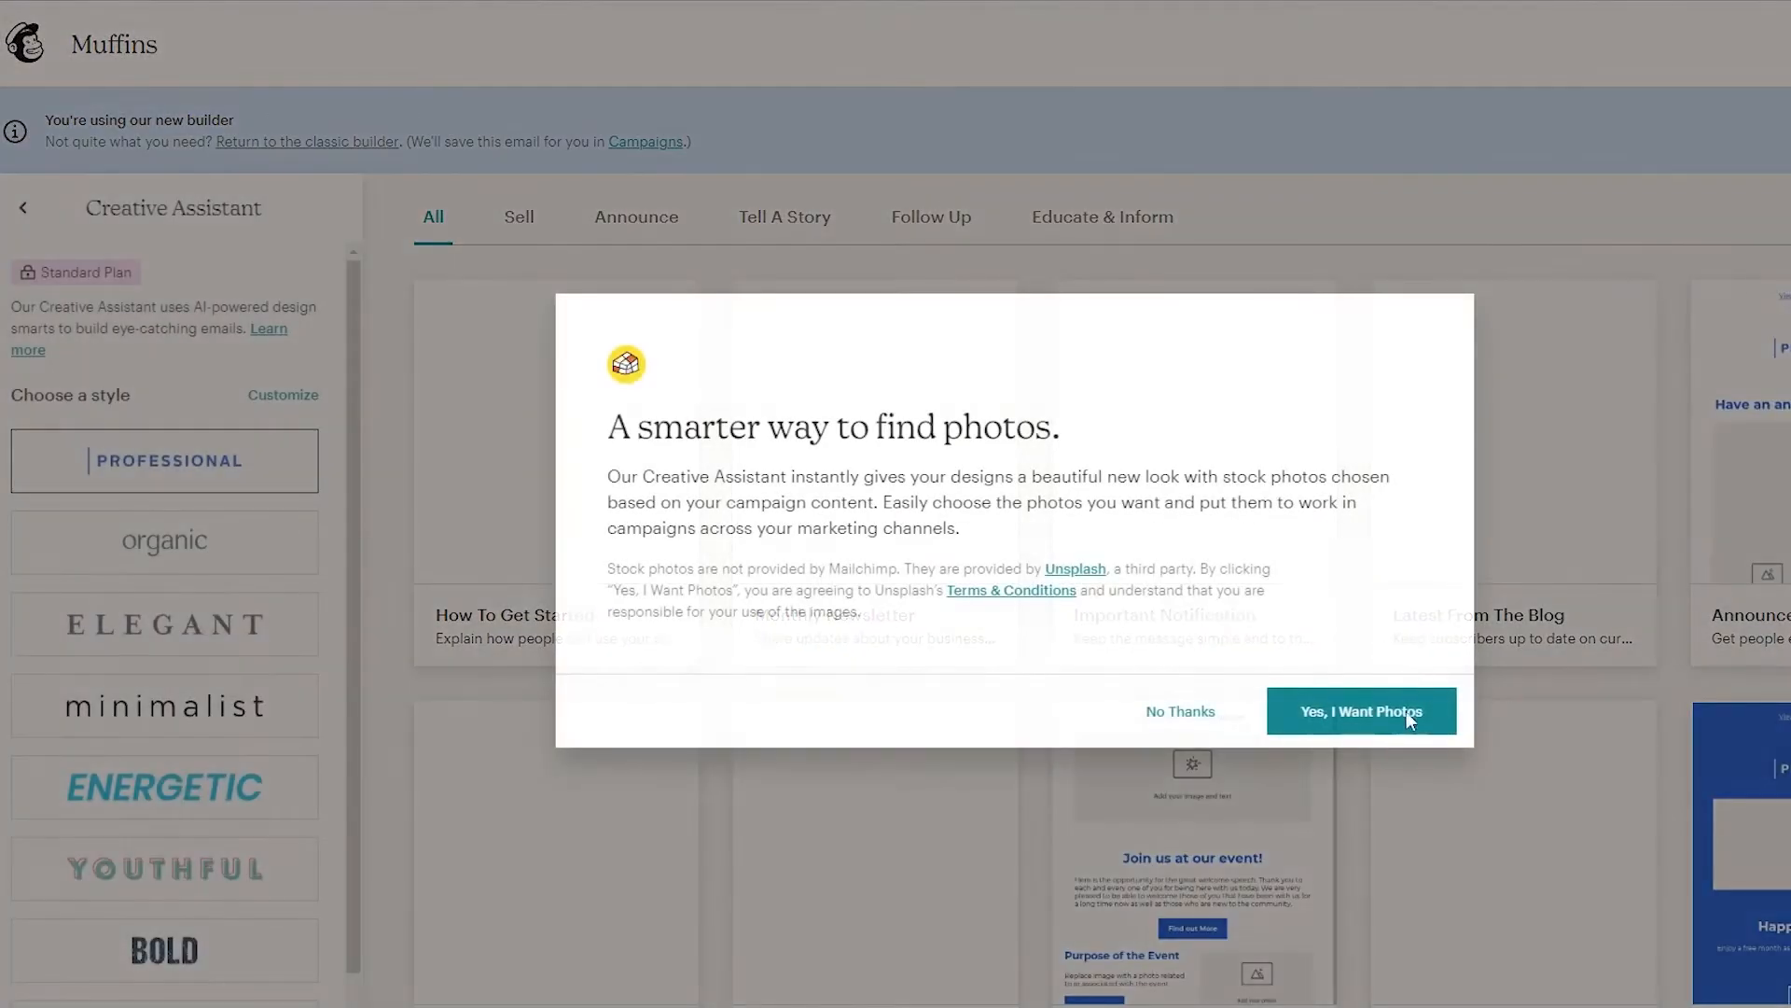
pyautogui.click(1180, 712)
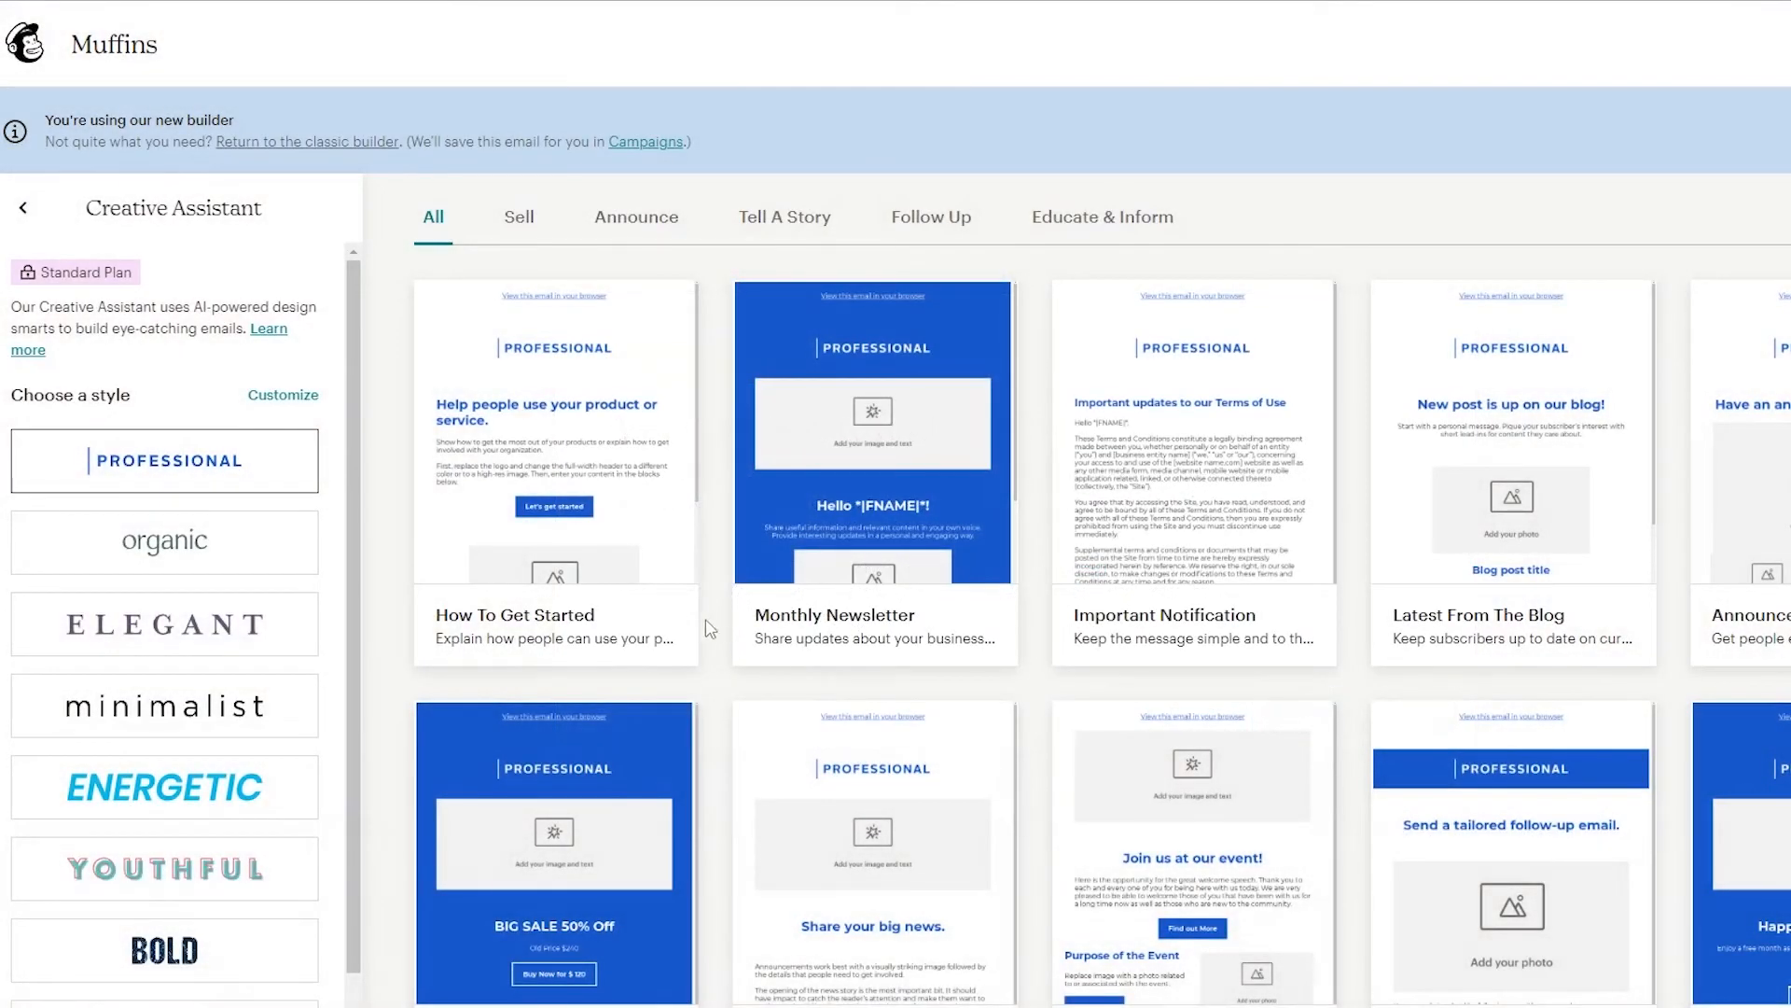
pyautogui.scroll(-5, 706, 588)
pyautogui.scroll(-3, 706, 550)
pyautogui.scroll(8, 706, 550)
# View the custom email designs in the Organic style and in the Youthful style
pyautogui.click(229, 554)
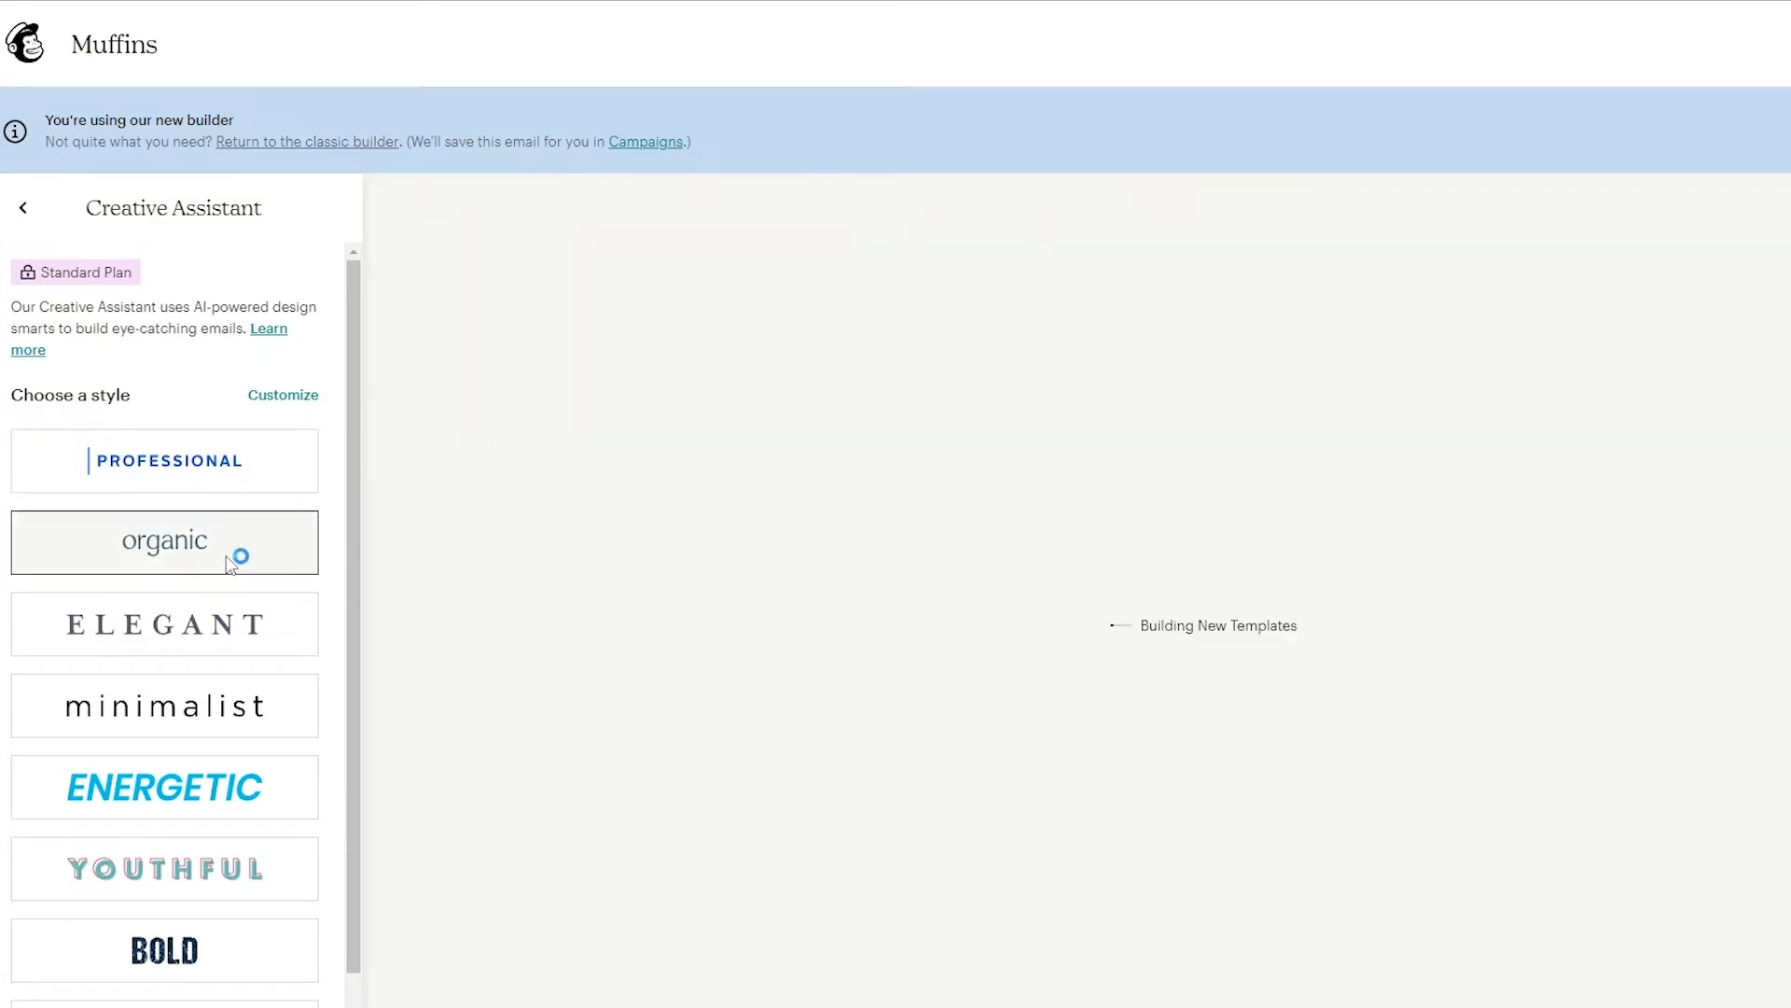
pyautogui.scroll(-1, 240, 616)
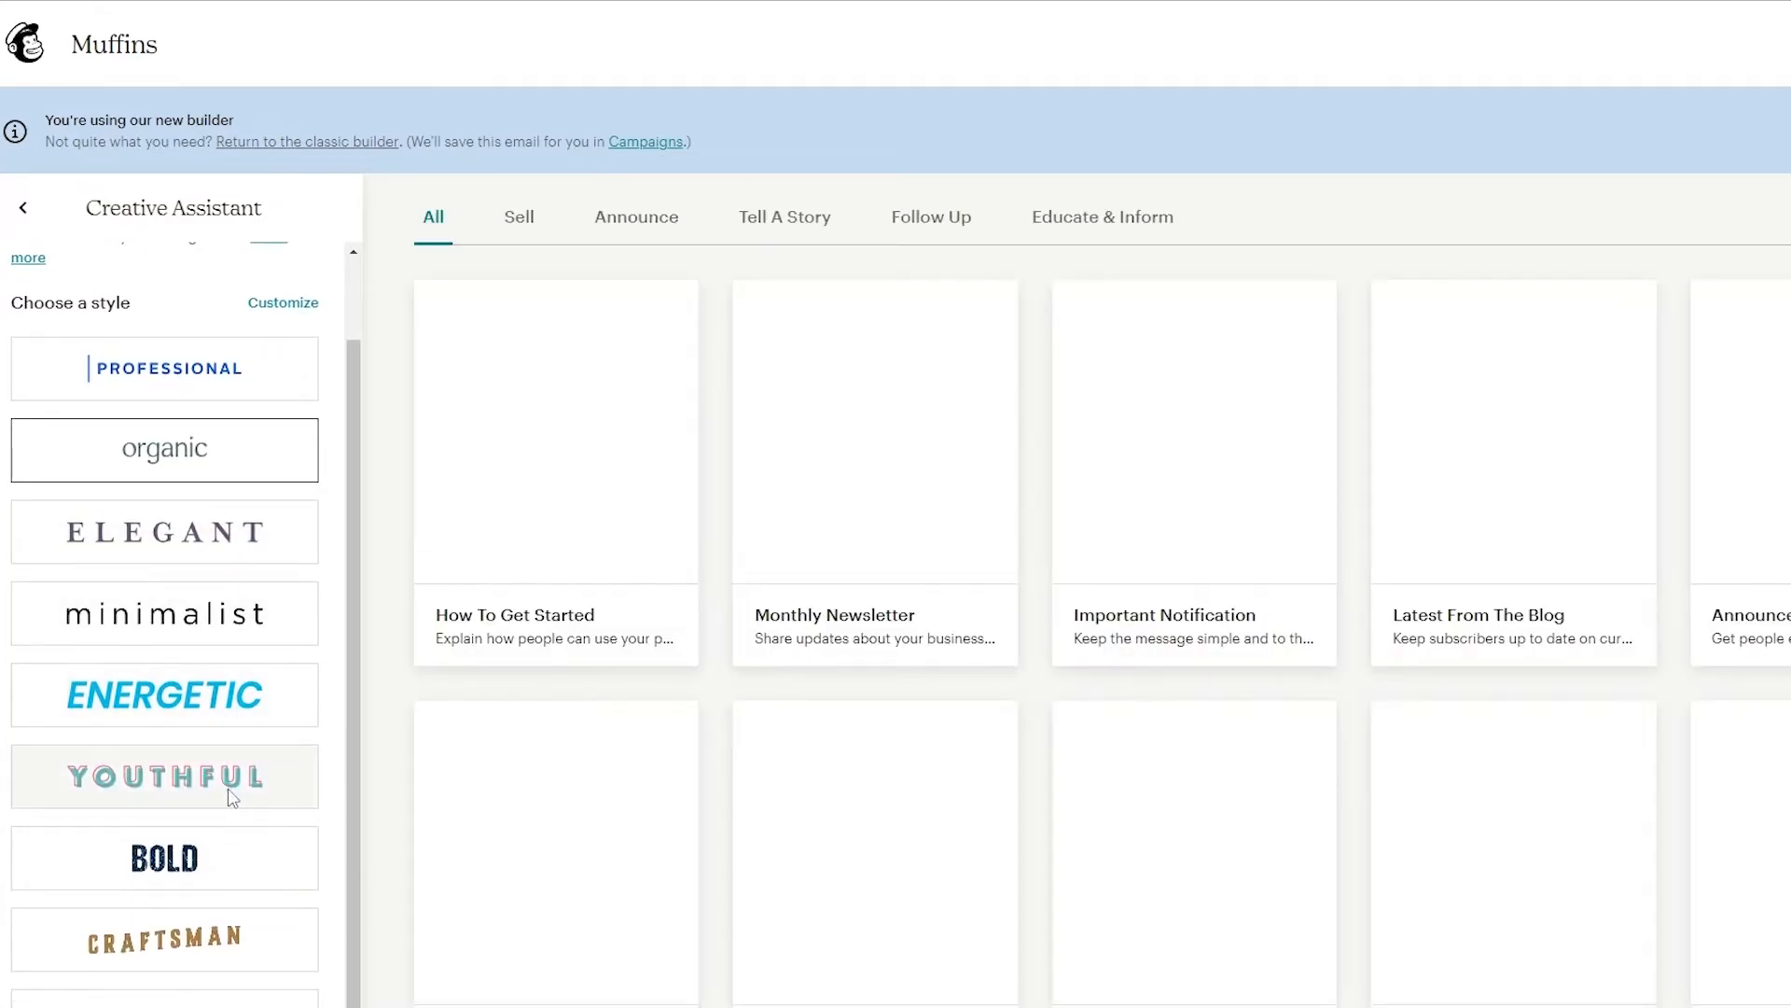
pyautogui.click(232, 797)
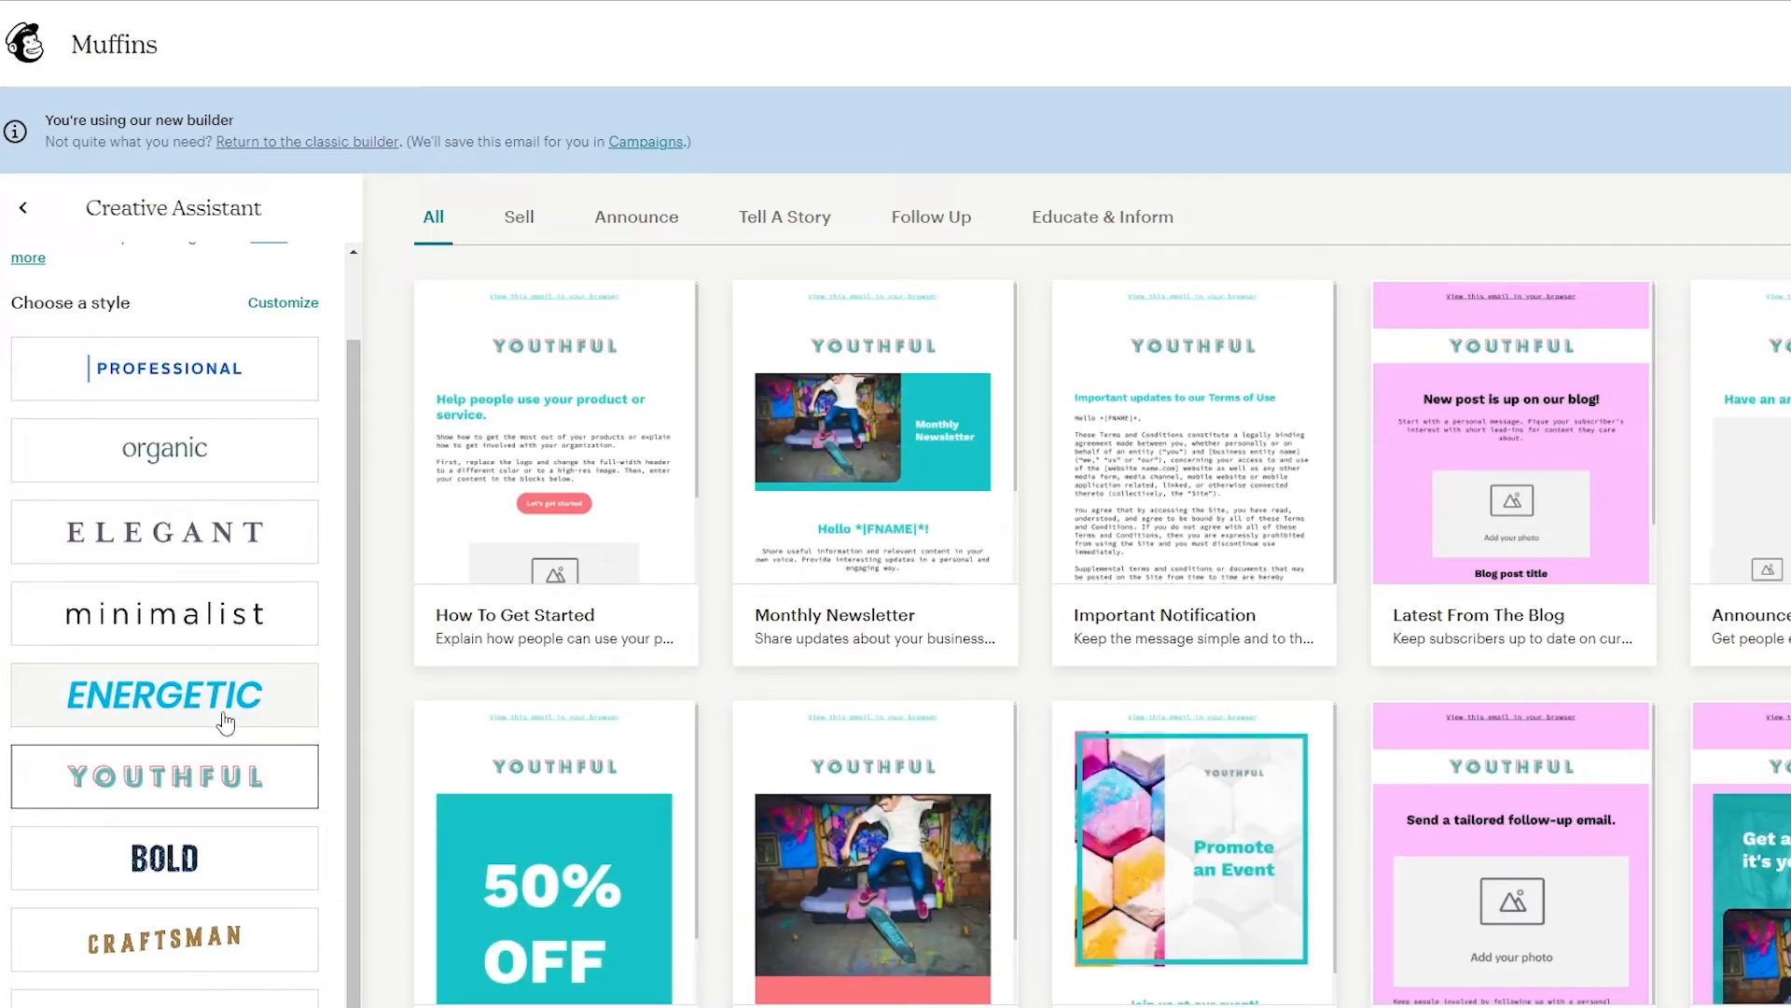
# Preview the Youthful "How To Get Started" template and examine its sections down to the footer
pyautogui.click(573, 529)
pyautogui.scroll(-3, 828, 439)
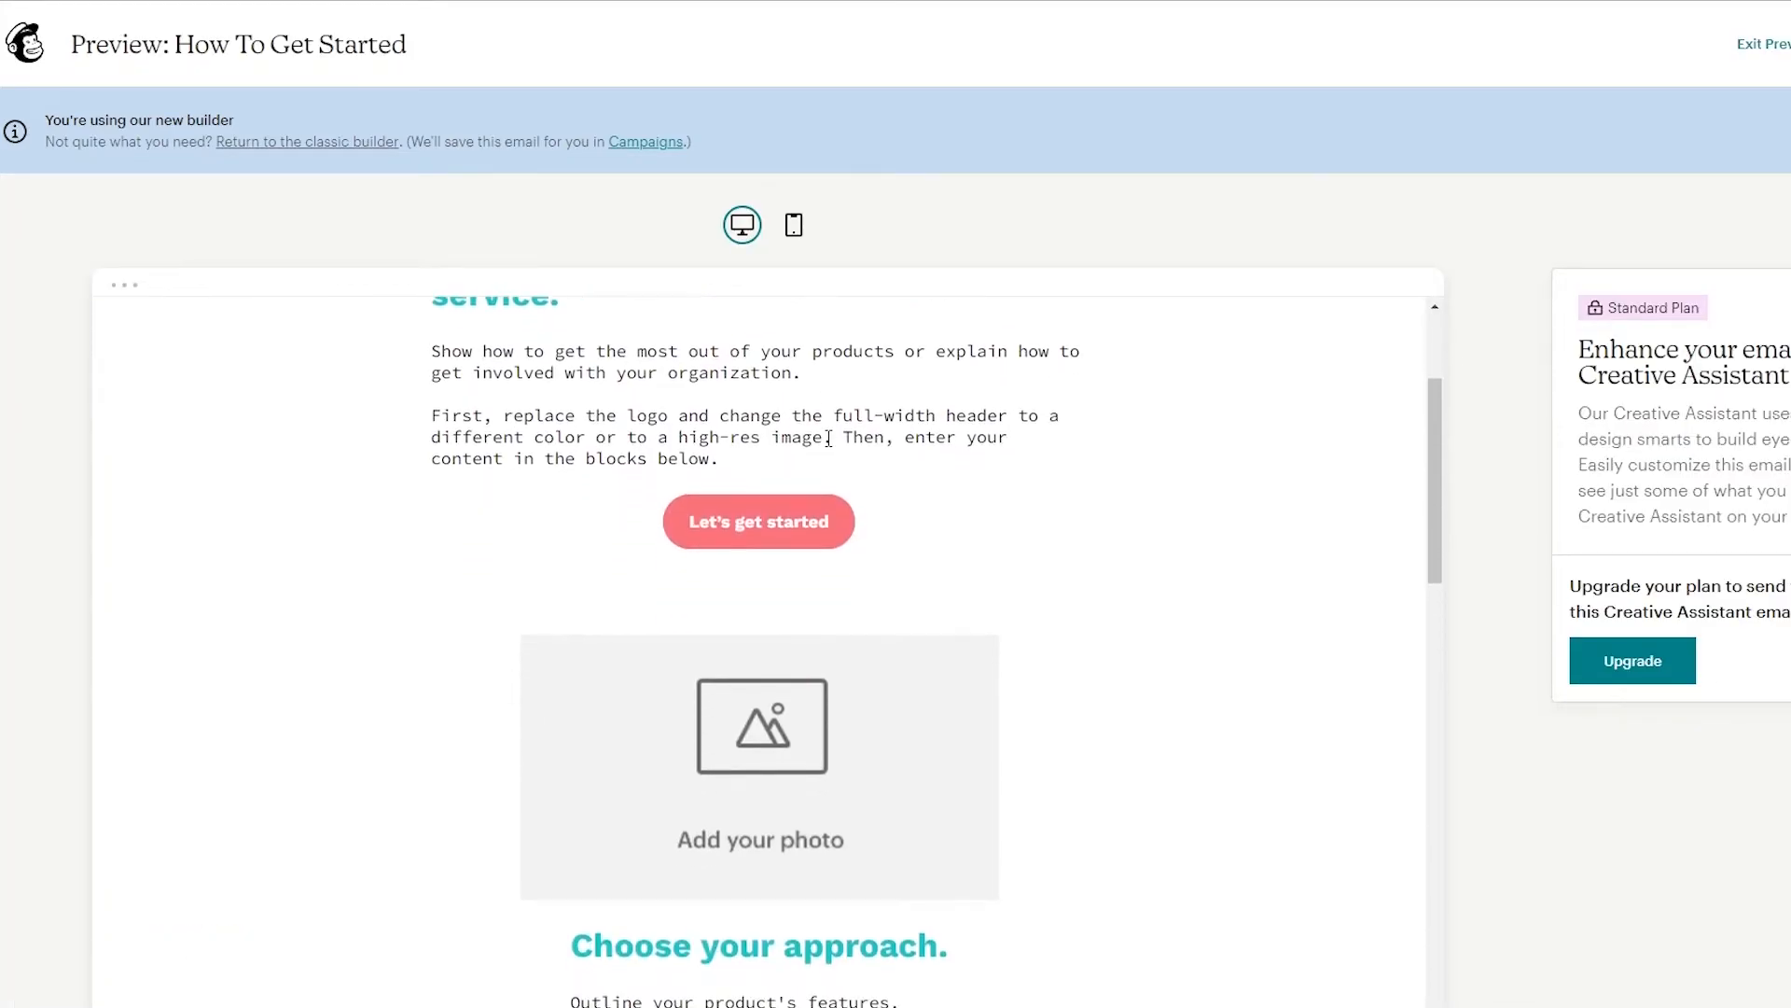
pyautogui.scroll(-3, 831, 435)
pyautogui.scroll(6, 839, 430)
pyautogui.scroll(-3, 837, 432)
pyautogui.scroll(-5, 839, 437)
pyautogui.scroll(-2, 877, 546)
pyautogui.scroll(8, 879, 542)
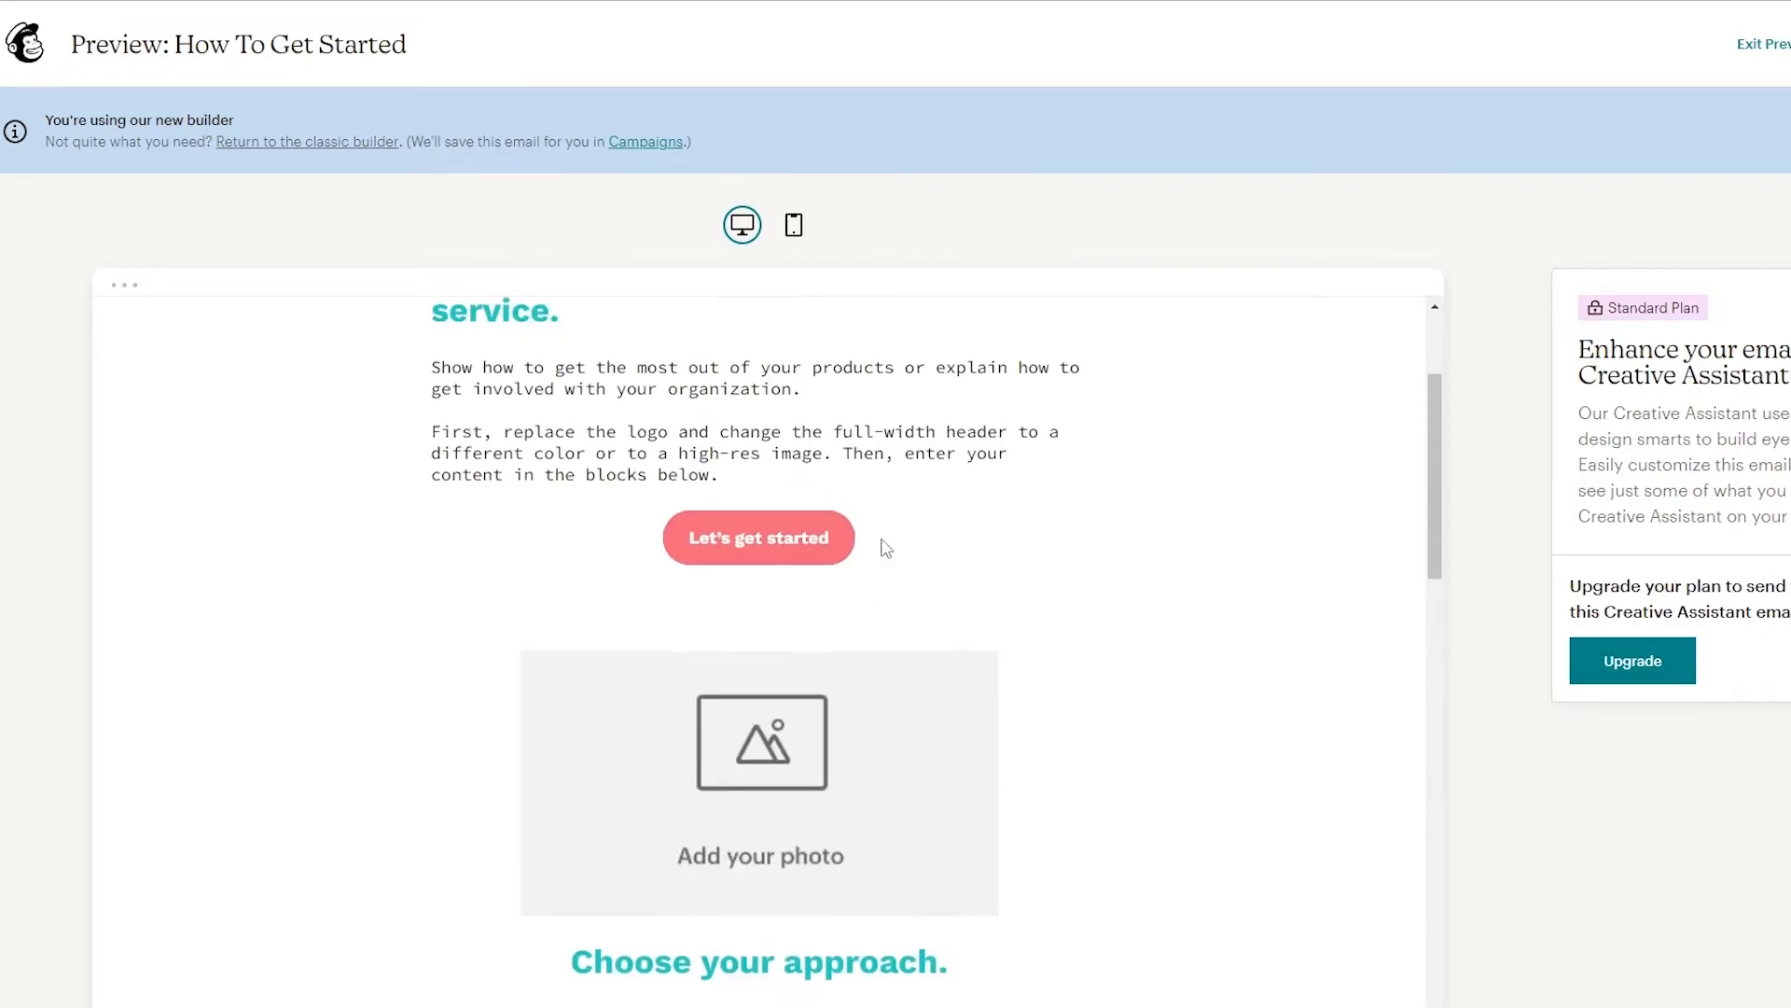
pyautogui.scroll(-3, 839, 546)
pyautogui.scroll(-1, 702, 557)
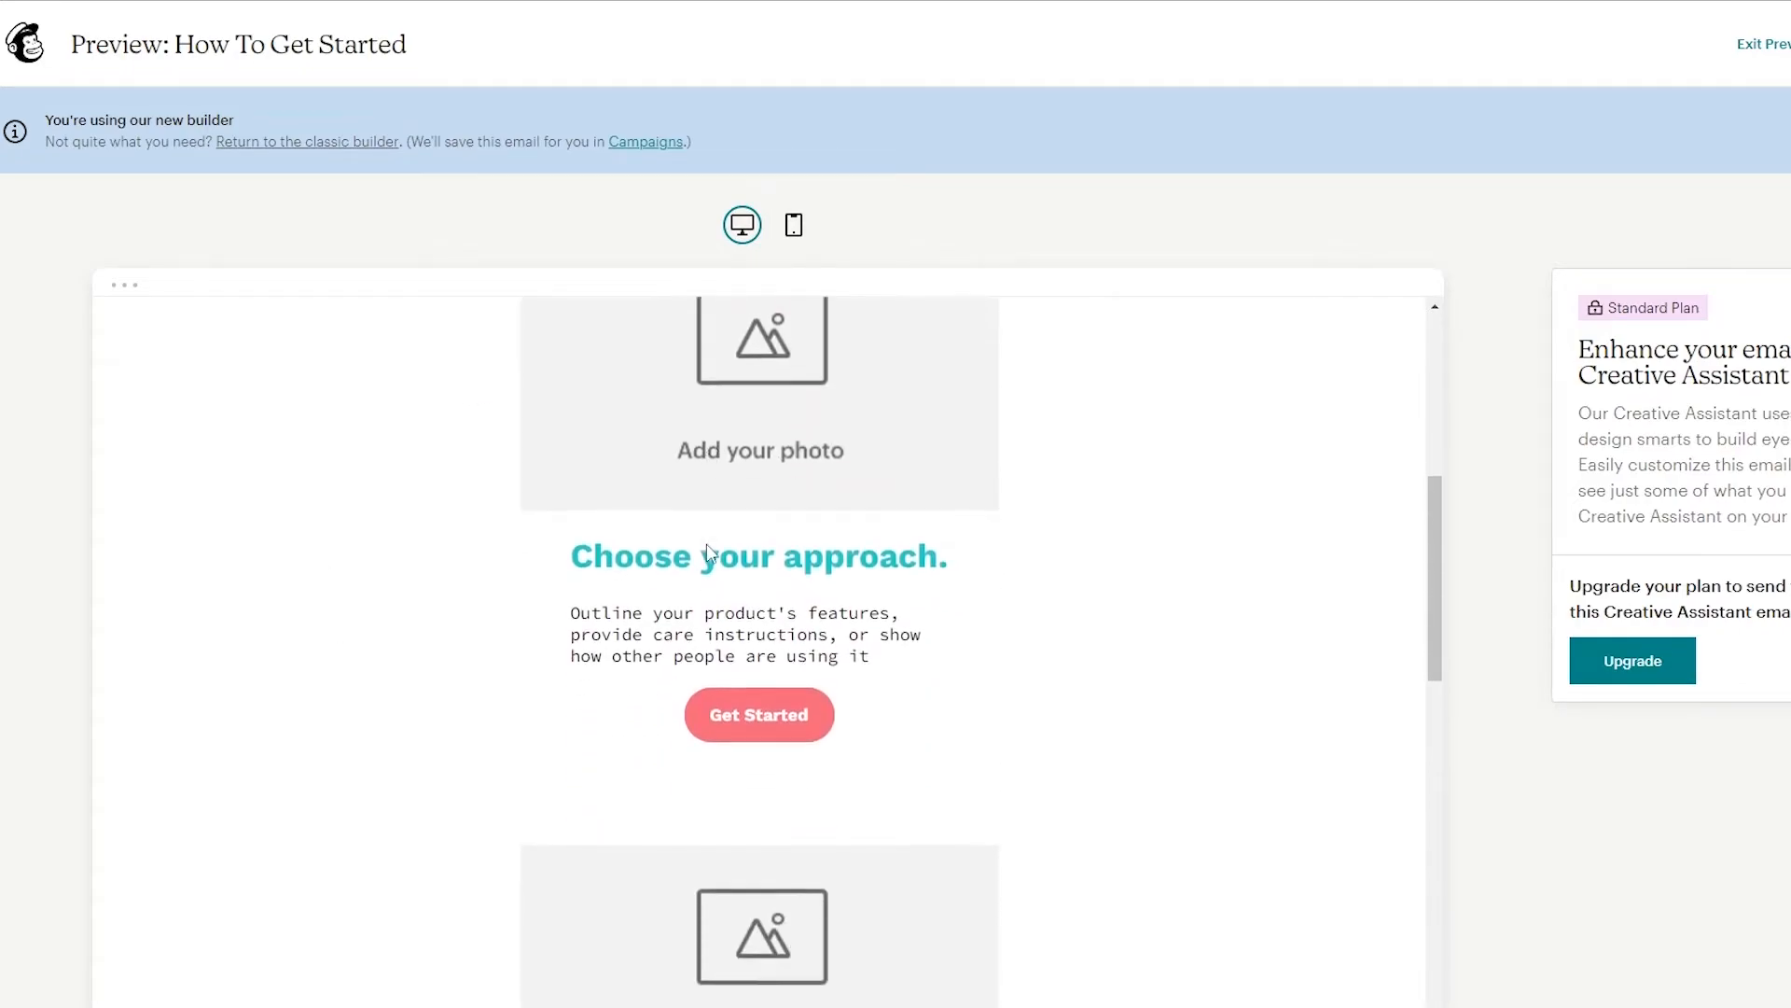
pyautogui.scroll(-3, 808, 404)
pyautogui.scroll(-3, 852, 613)
pyautogui.scroll(1, 984, 495)
pyautogui.scroll(-10, 904, 496)
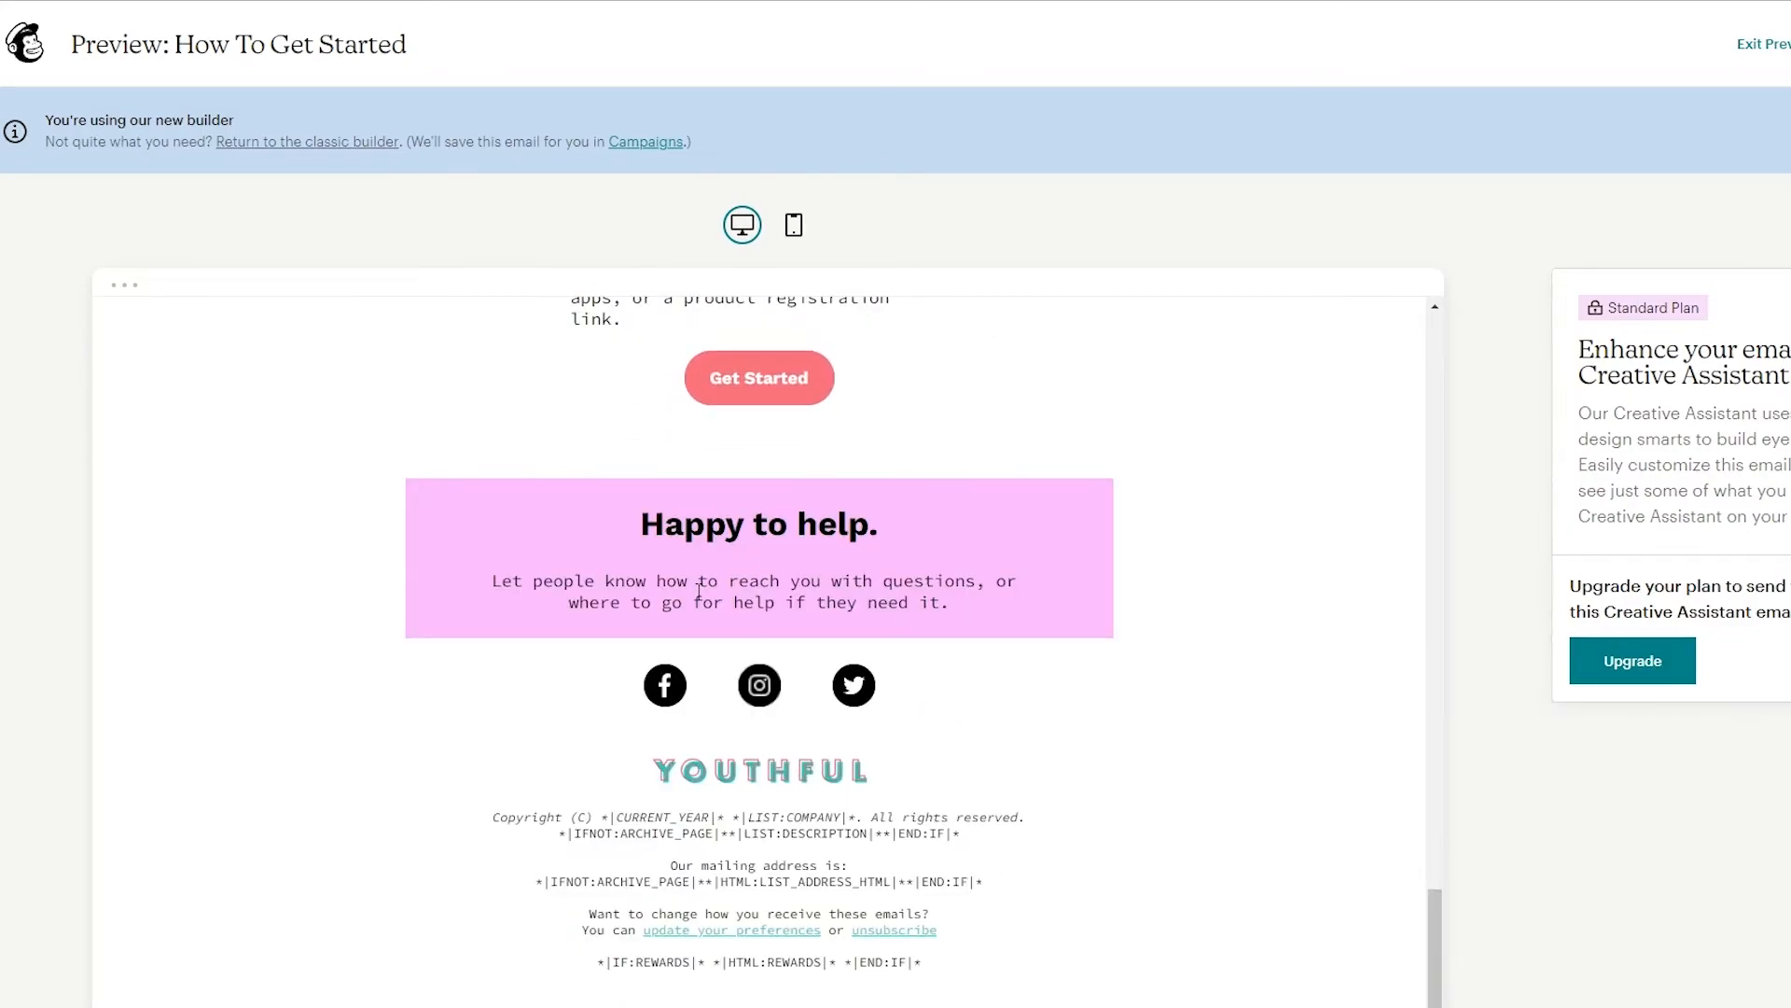
pyautogui.scroll(20, 765, 606)
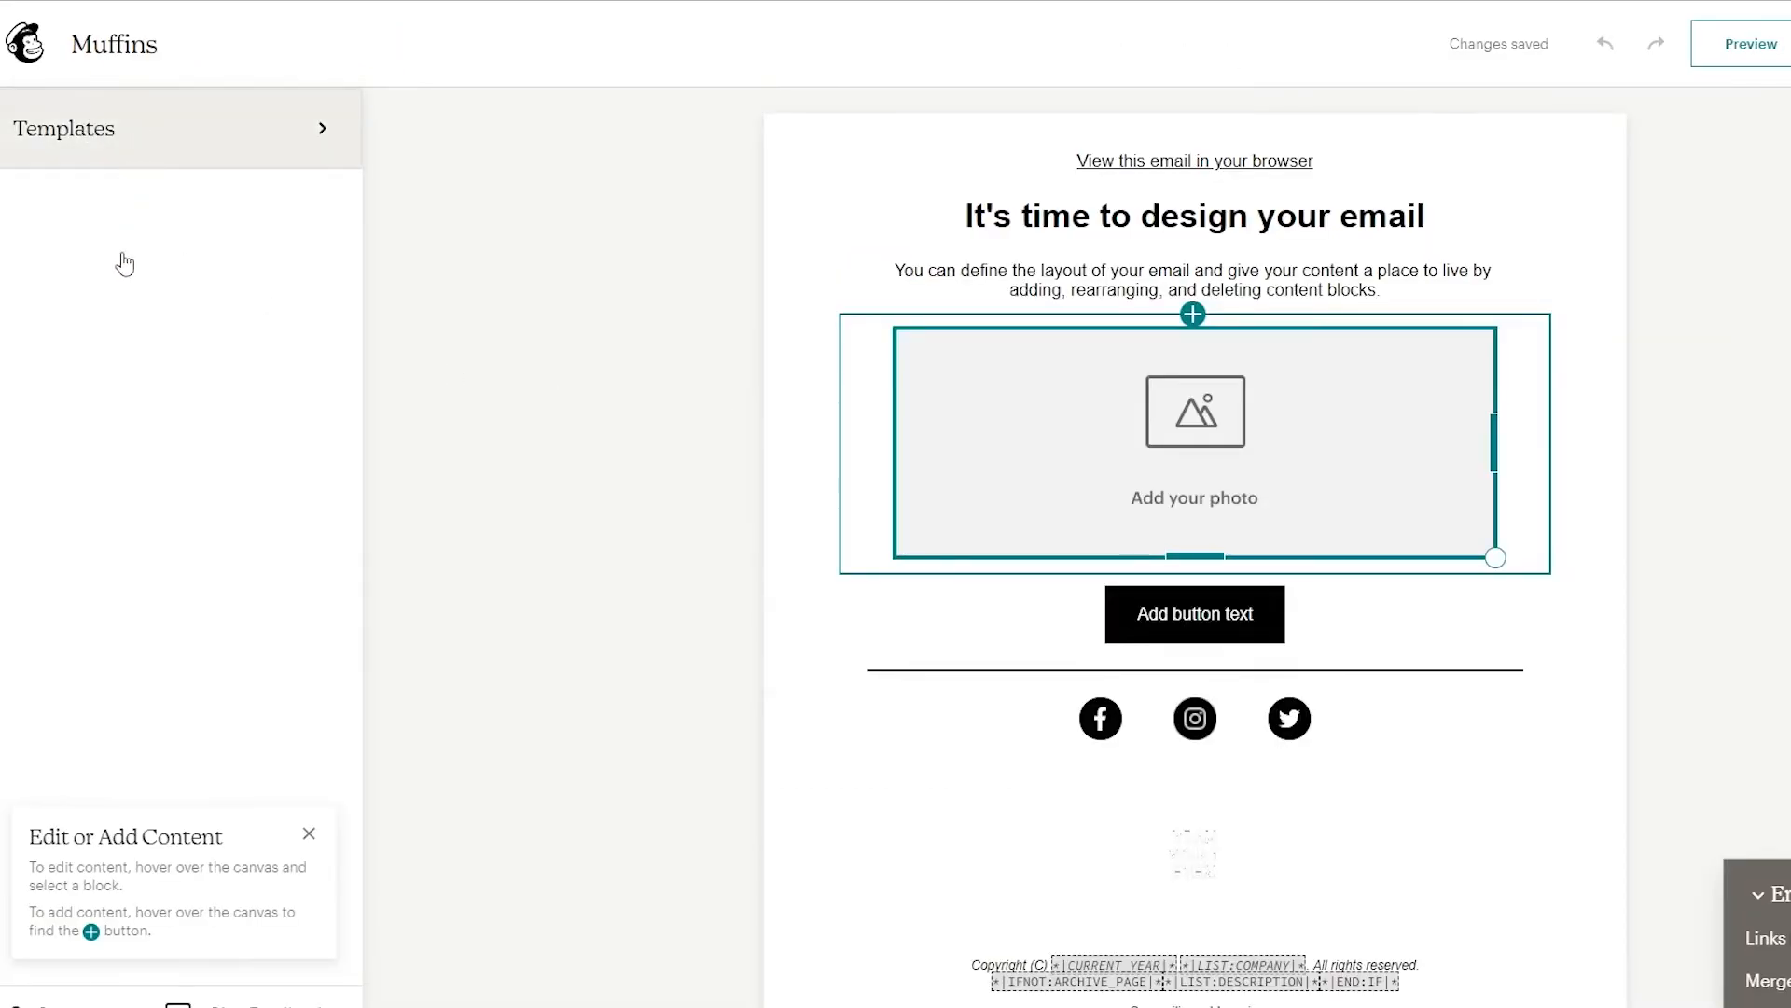
# Apply the prebuilt Bold template to the email, starting with a clean template
pyautogui.click(128, 129)
pyautogui.scroll(-2, 204, 686)
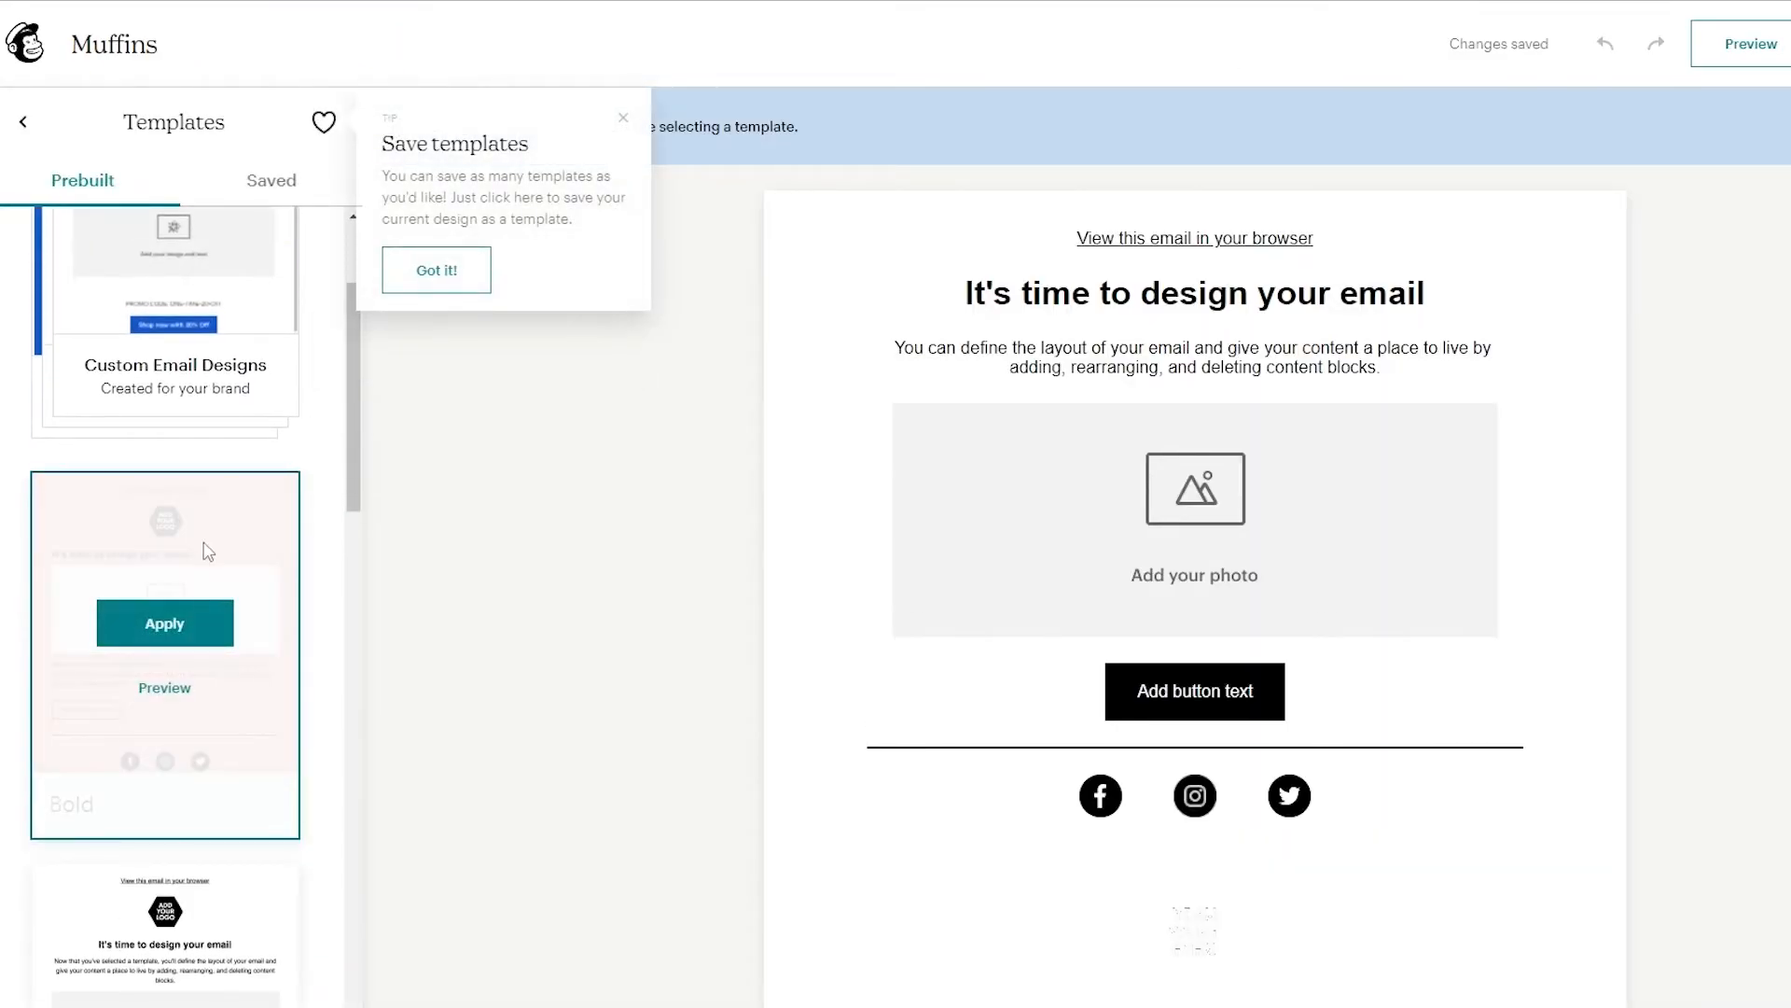
pyautogui.scroll(2, 191, 658)
pyautogui.scroll(-3, 189, 662)
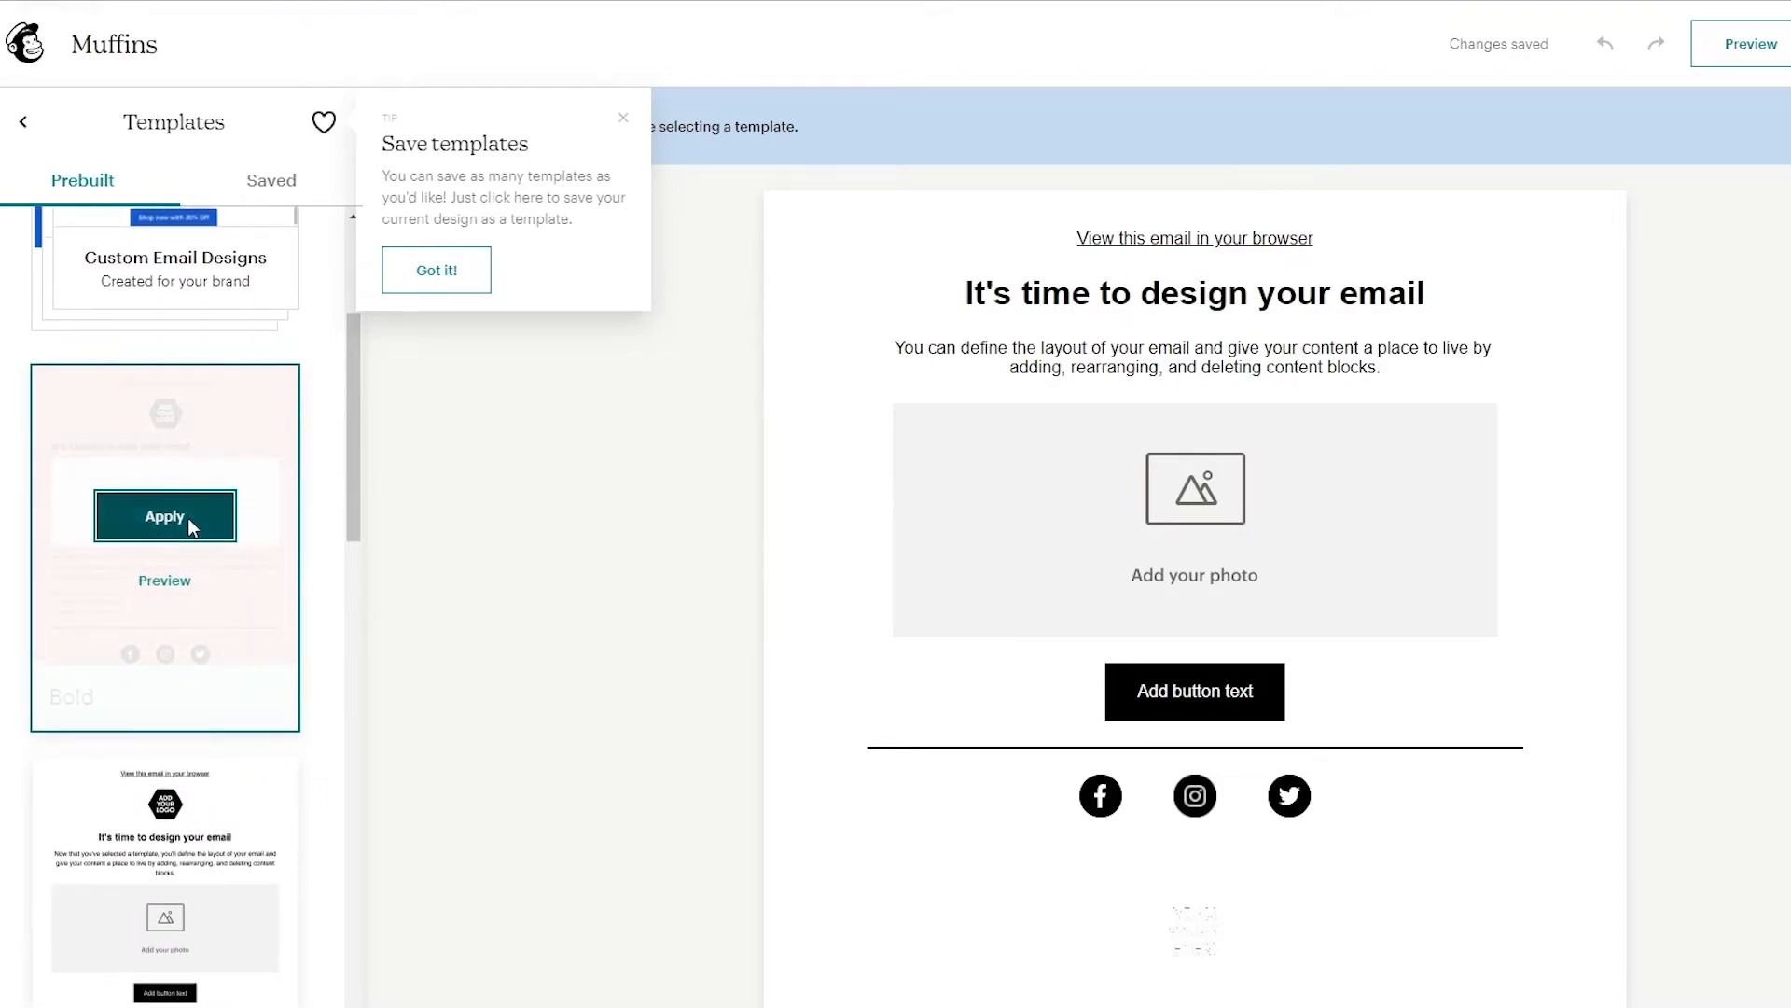
pyautogui.click(165, 516)
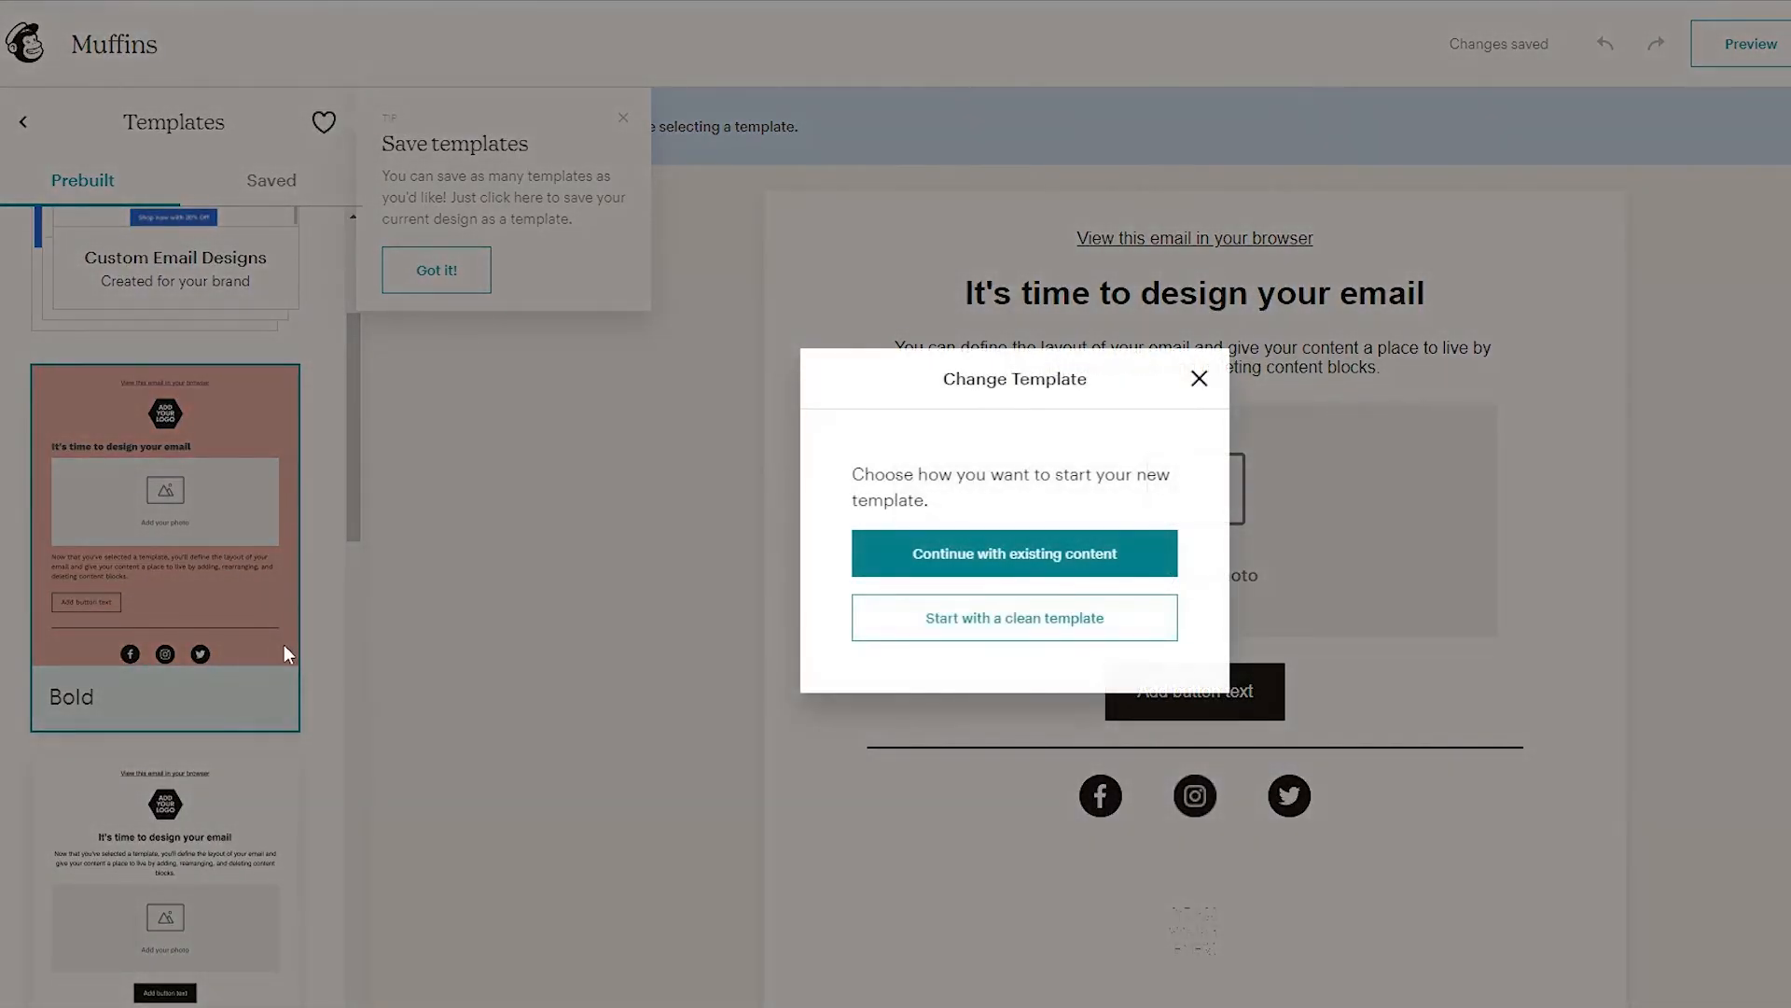
pyautogui.click(991, 634)
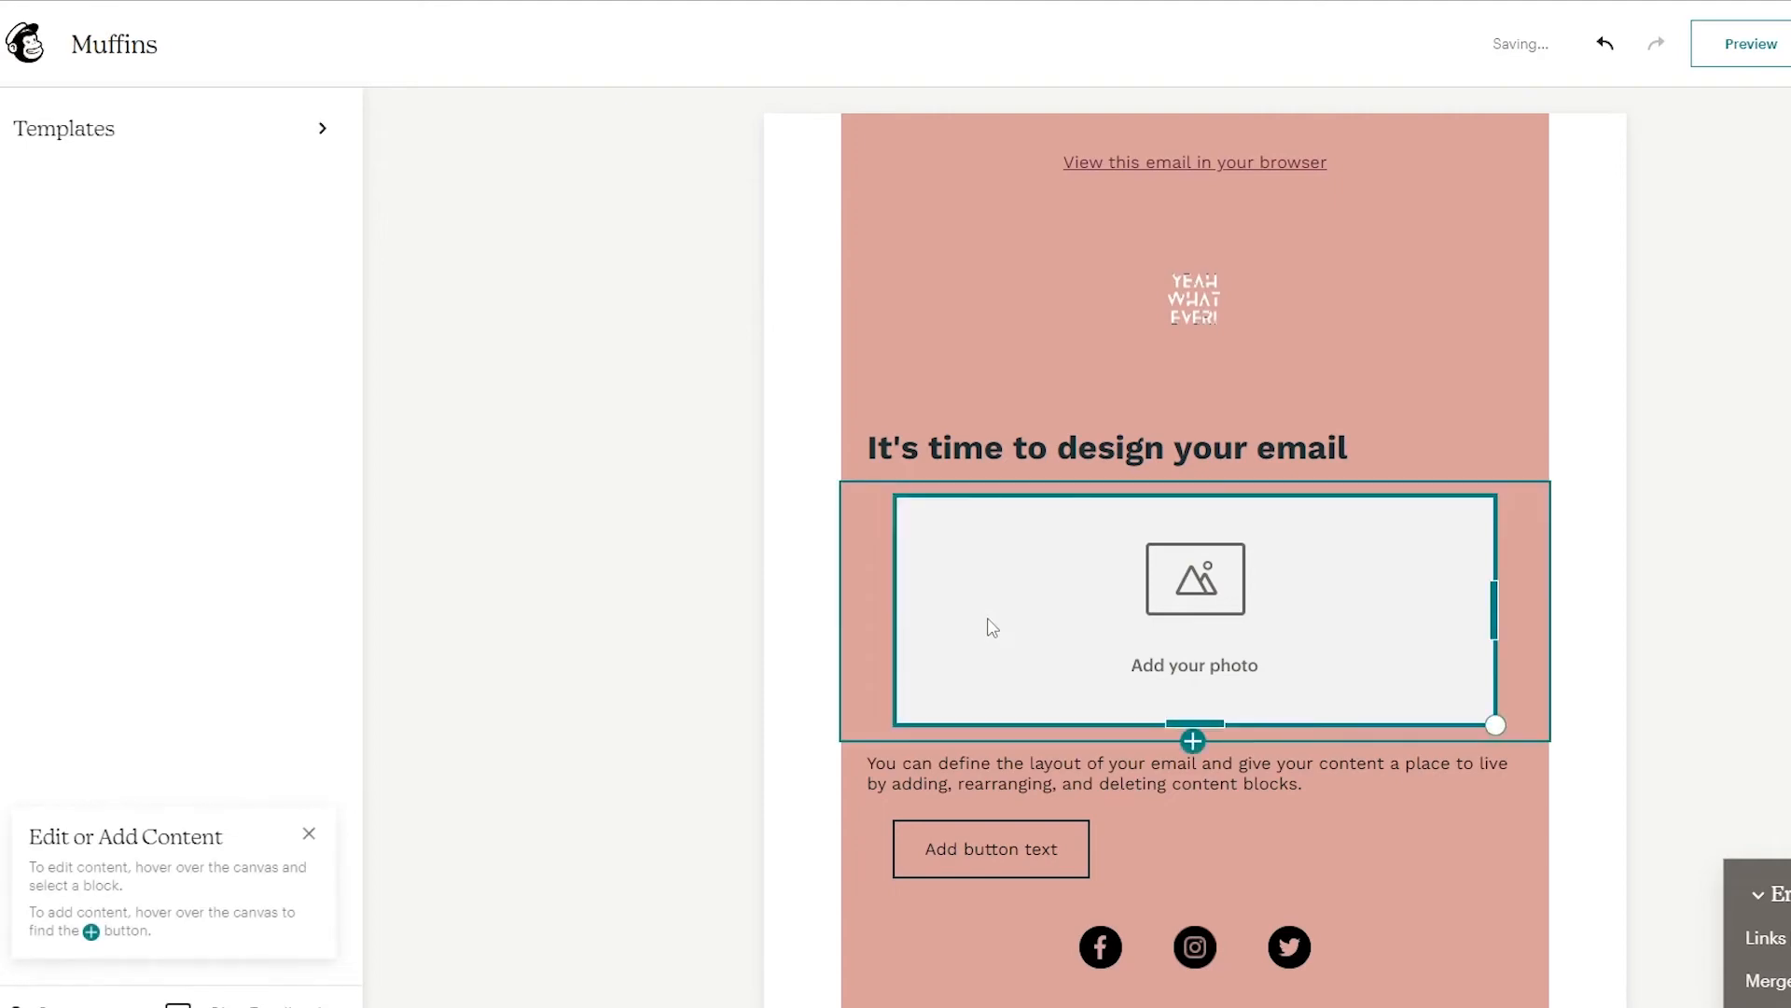
# Replace the email's top logo with the Sole Inc. logo from the uploaded files and make it slightly smaller
pyautogui.click(1203, 317)
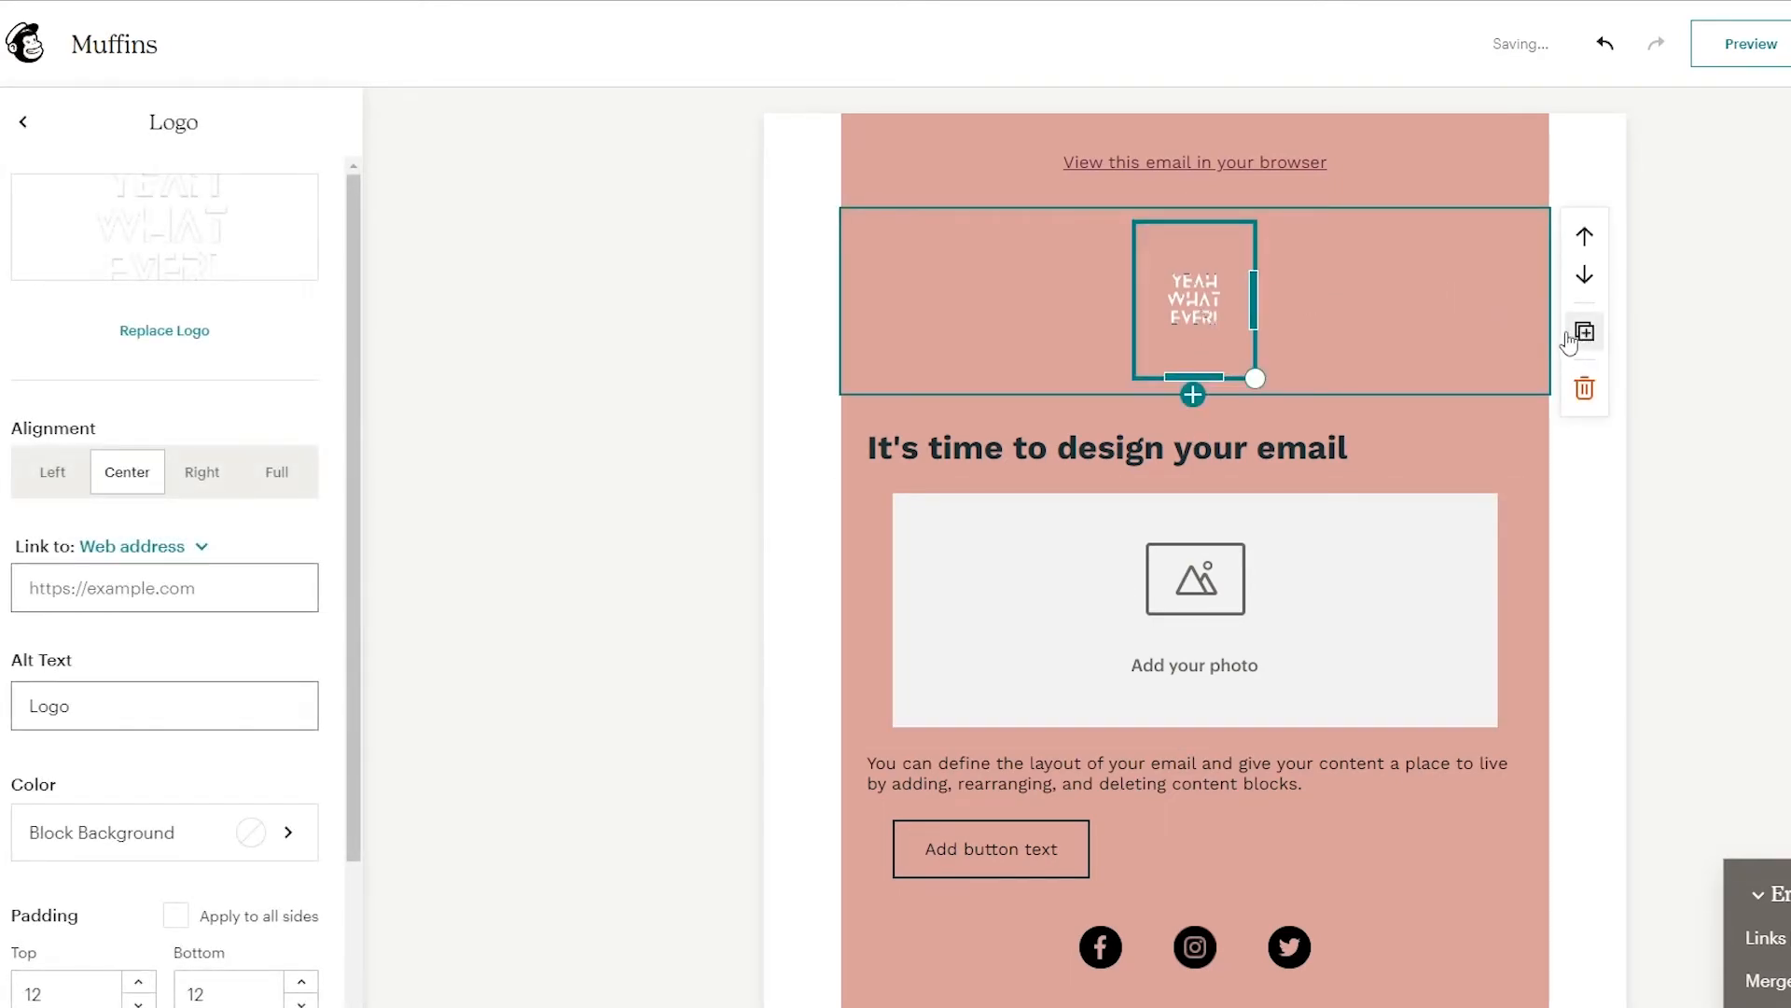
pyautogui.click(163, 332)
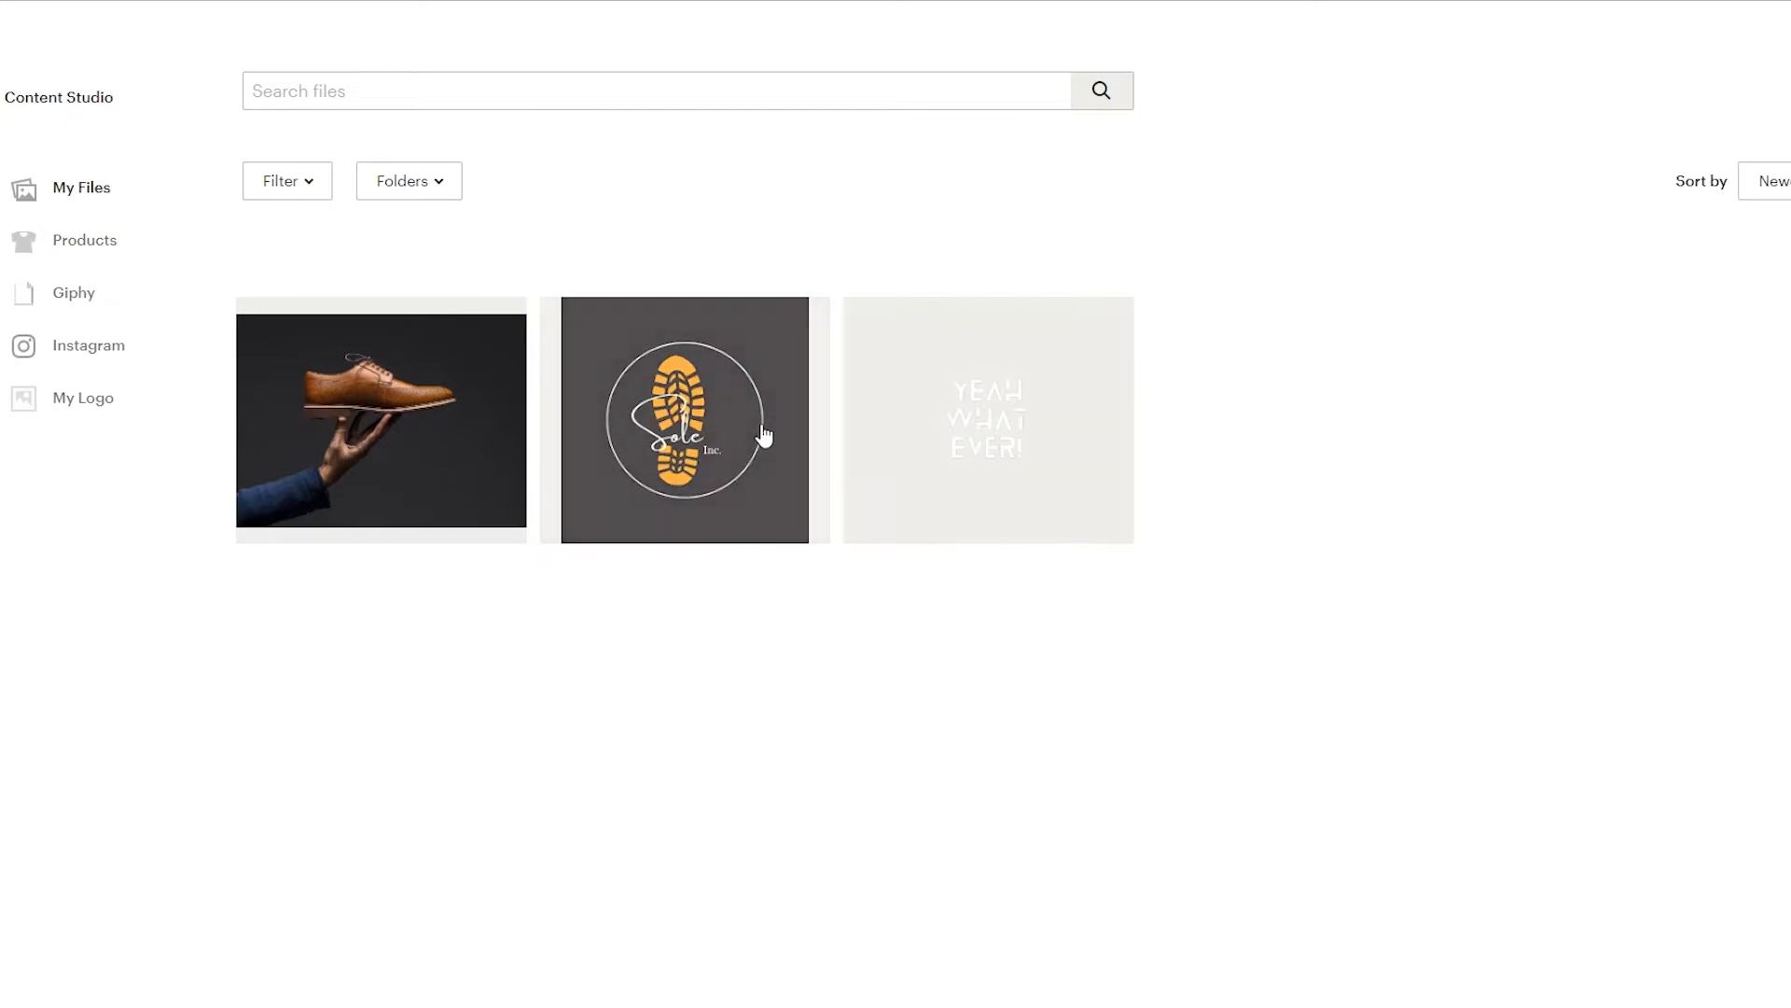
pyautogui.click(764, 436)
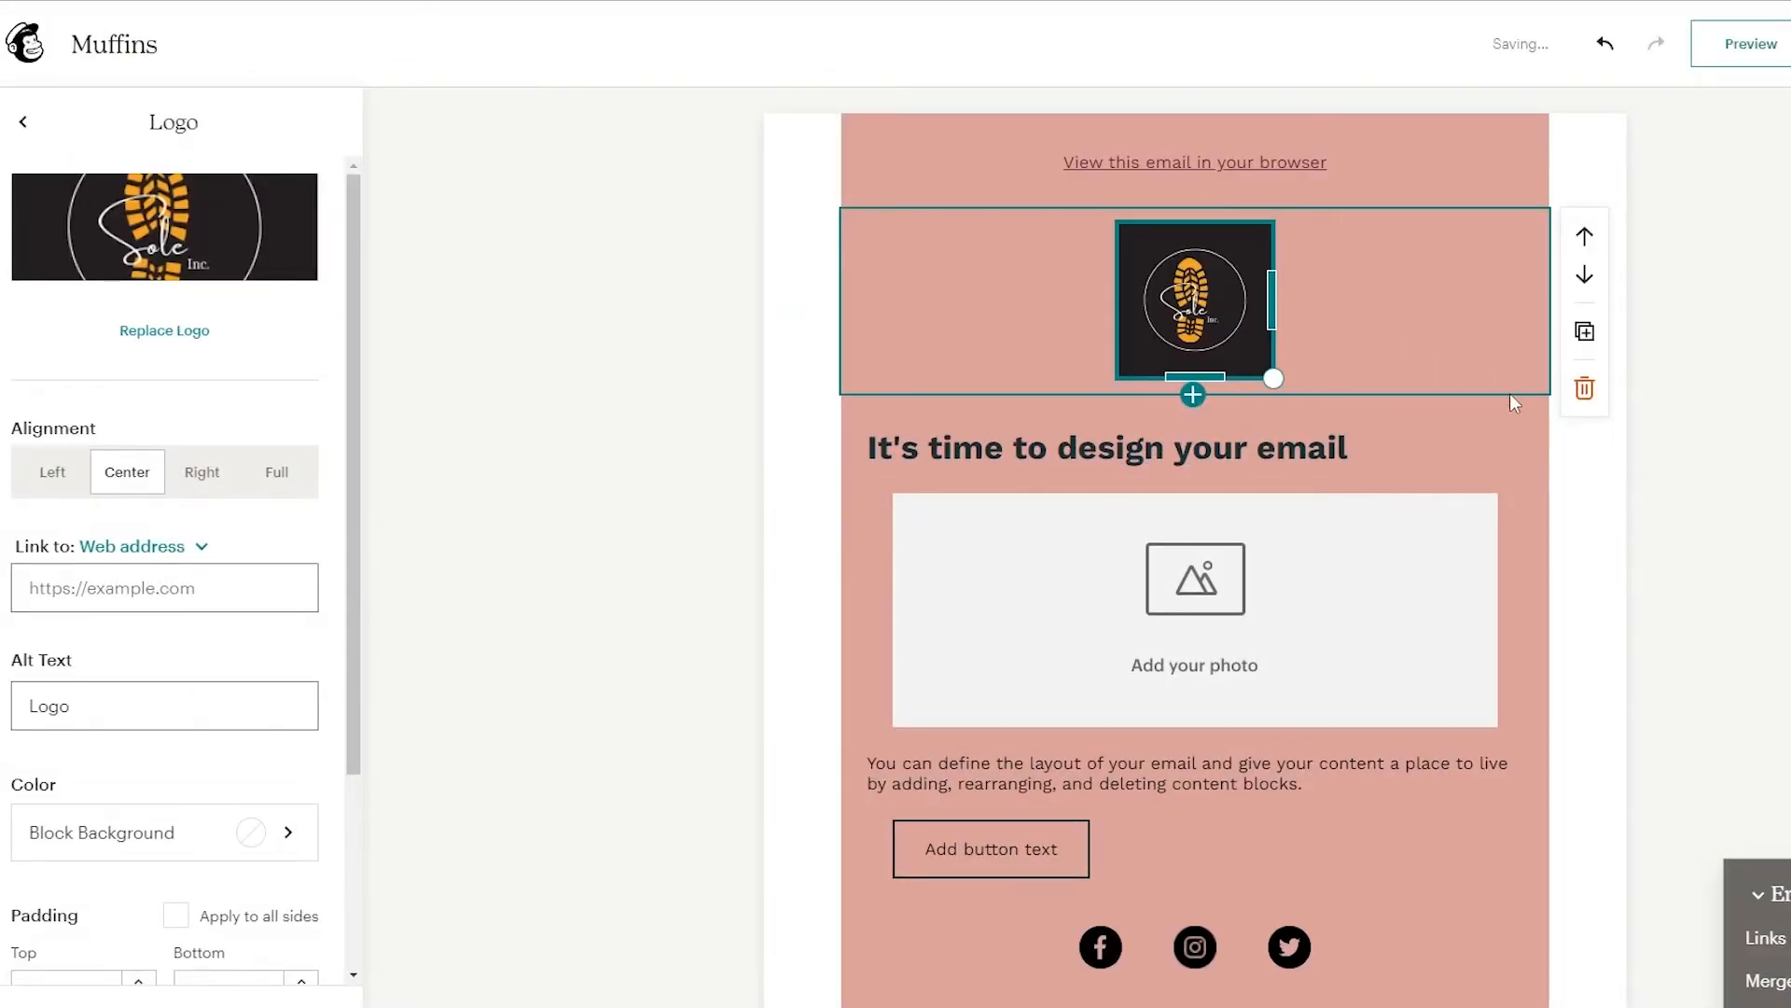
pyautogui.moveTo(1275, 379); pyautogui.dragTo(1259, 337)
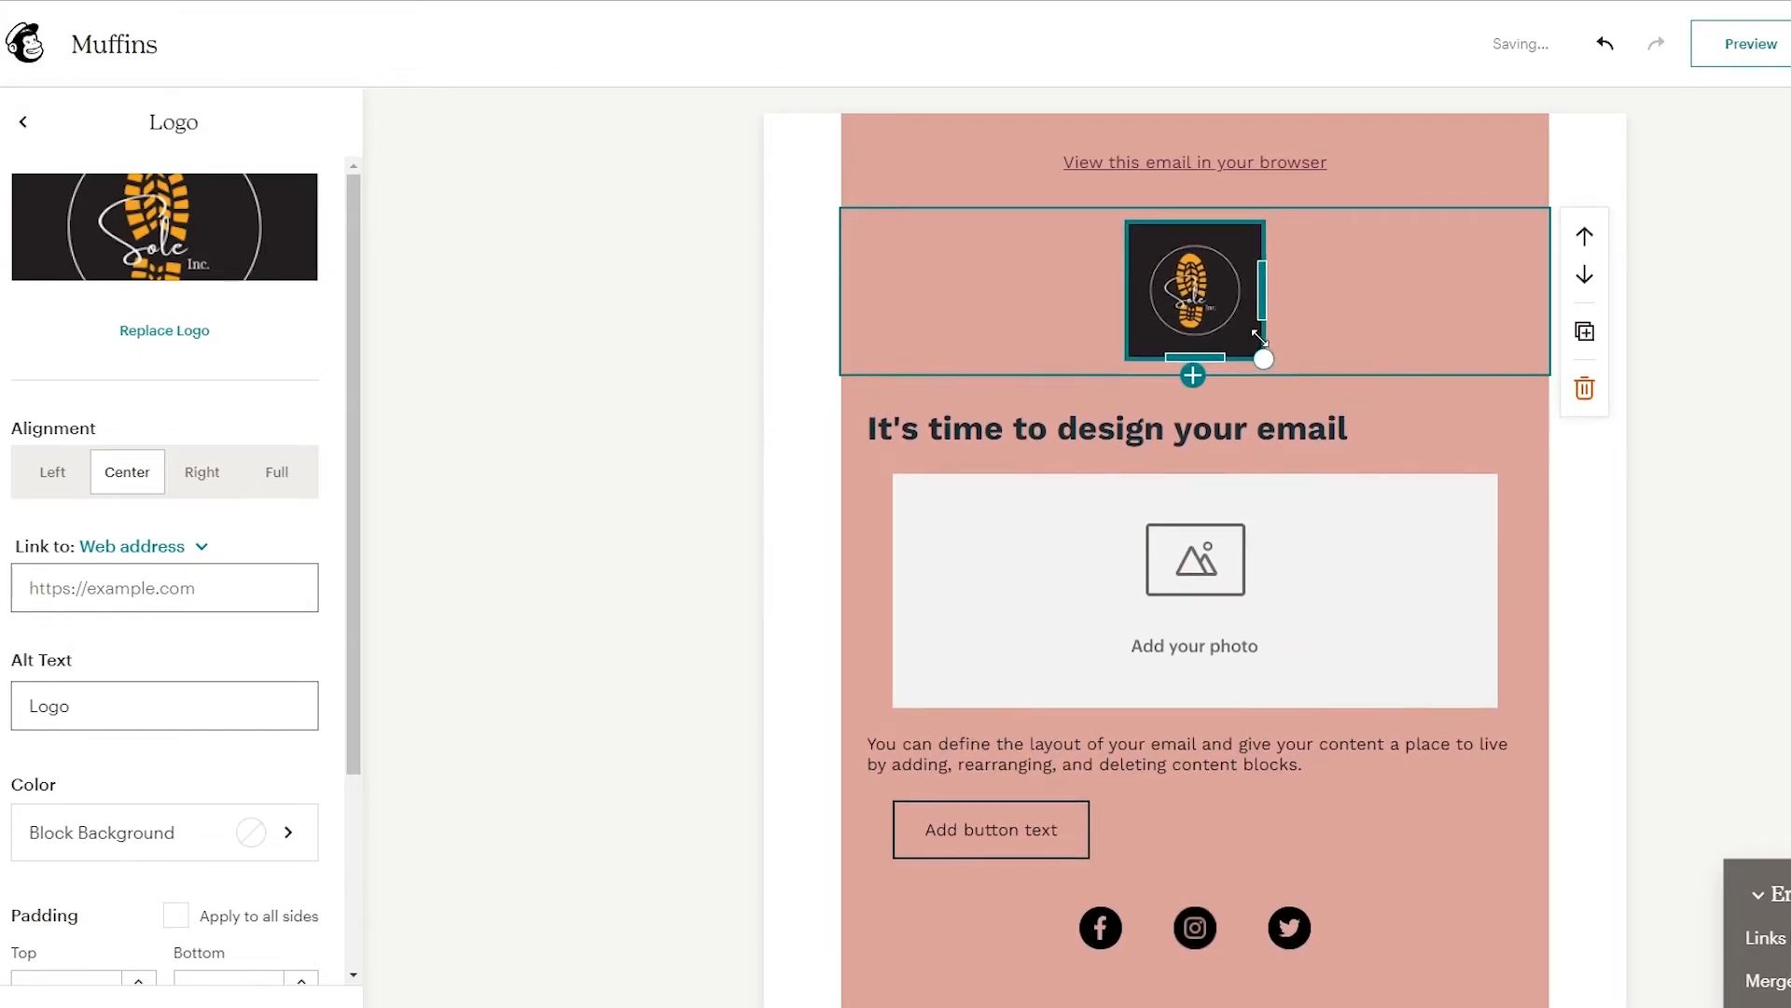
# Fill the photo placeholder below the heading with the uploaded picture of a hand holding a brown shoe
pyautogui.scroll(-2, 1260, 354)
pyautogui.click(1236, 398)
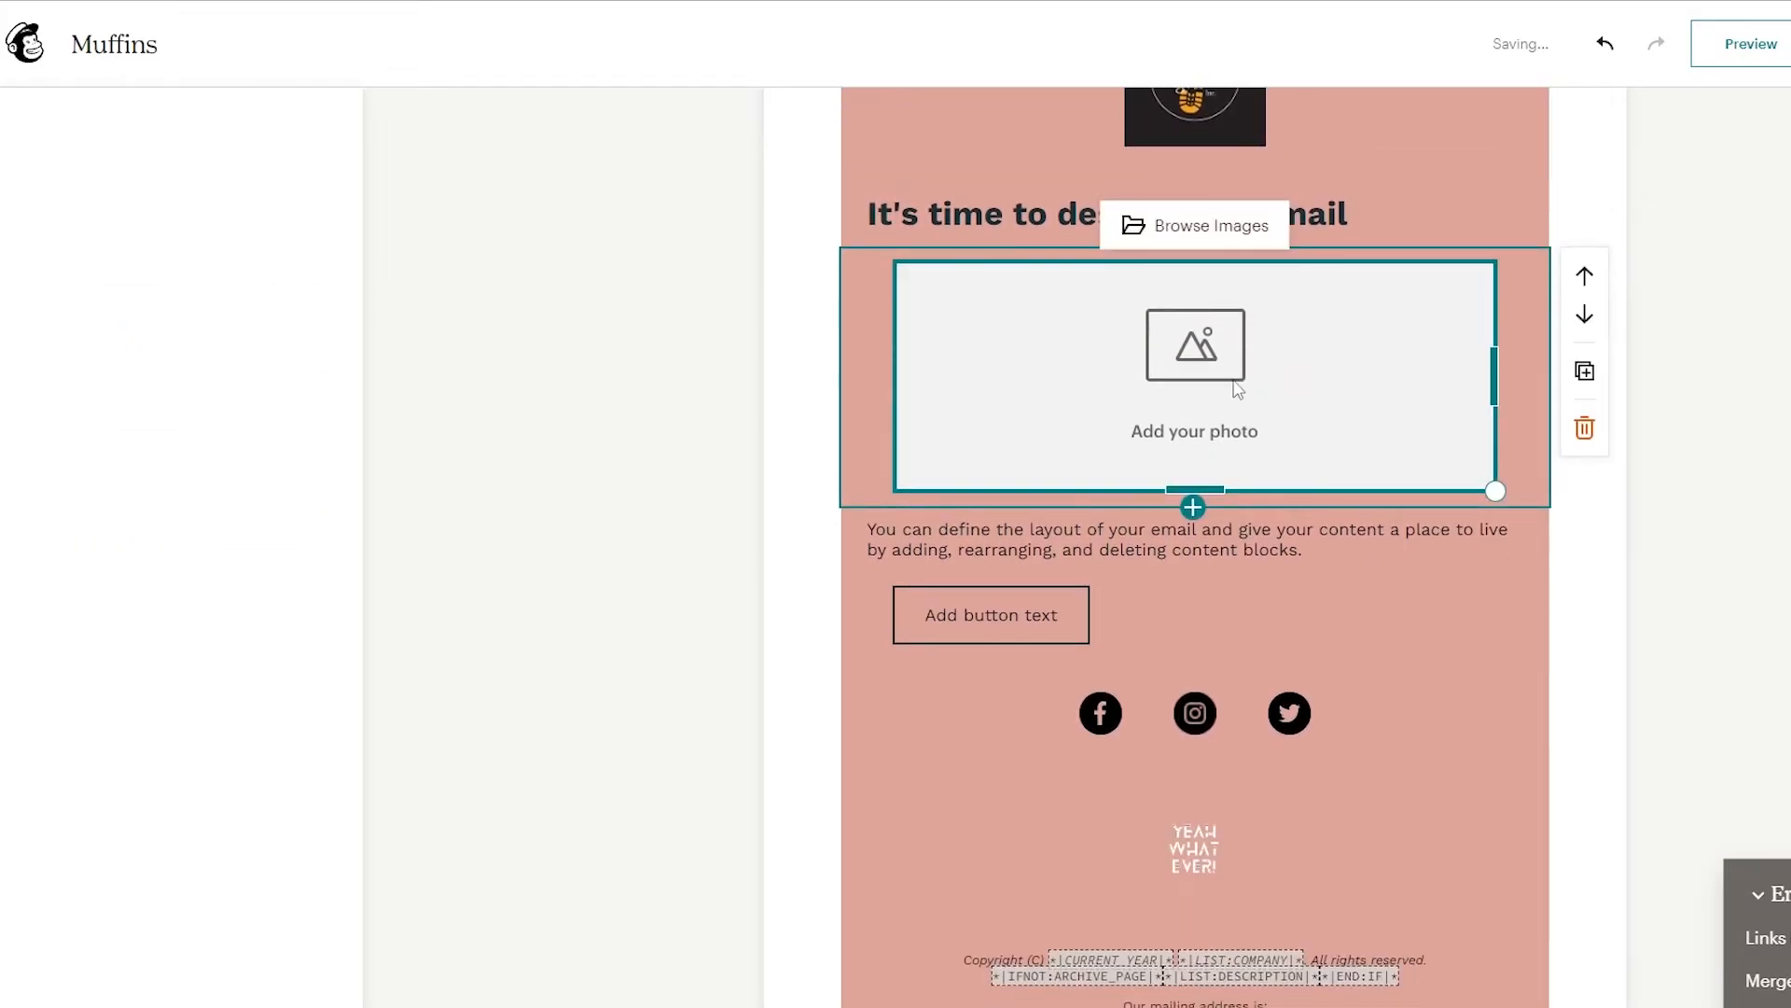
pyautogui.click(1197, 224)
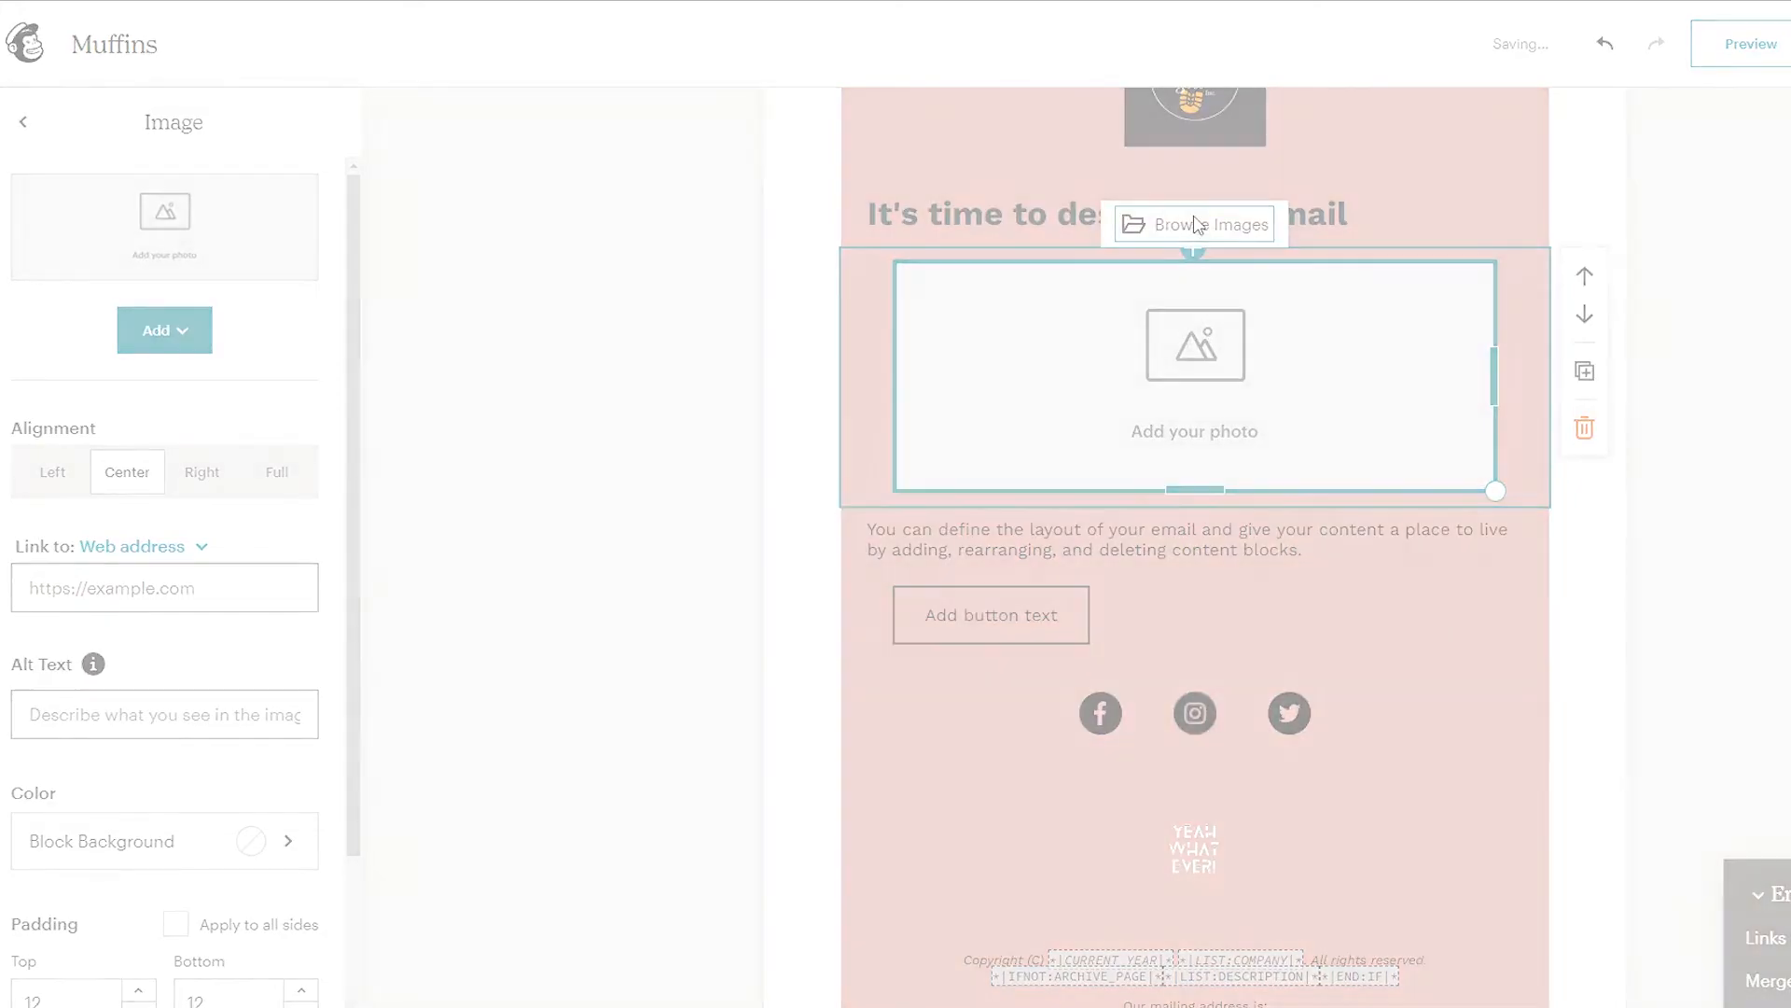
pyautogui.click(400, 364)
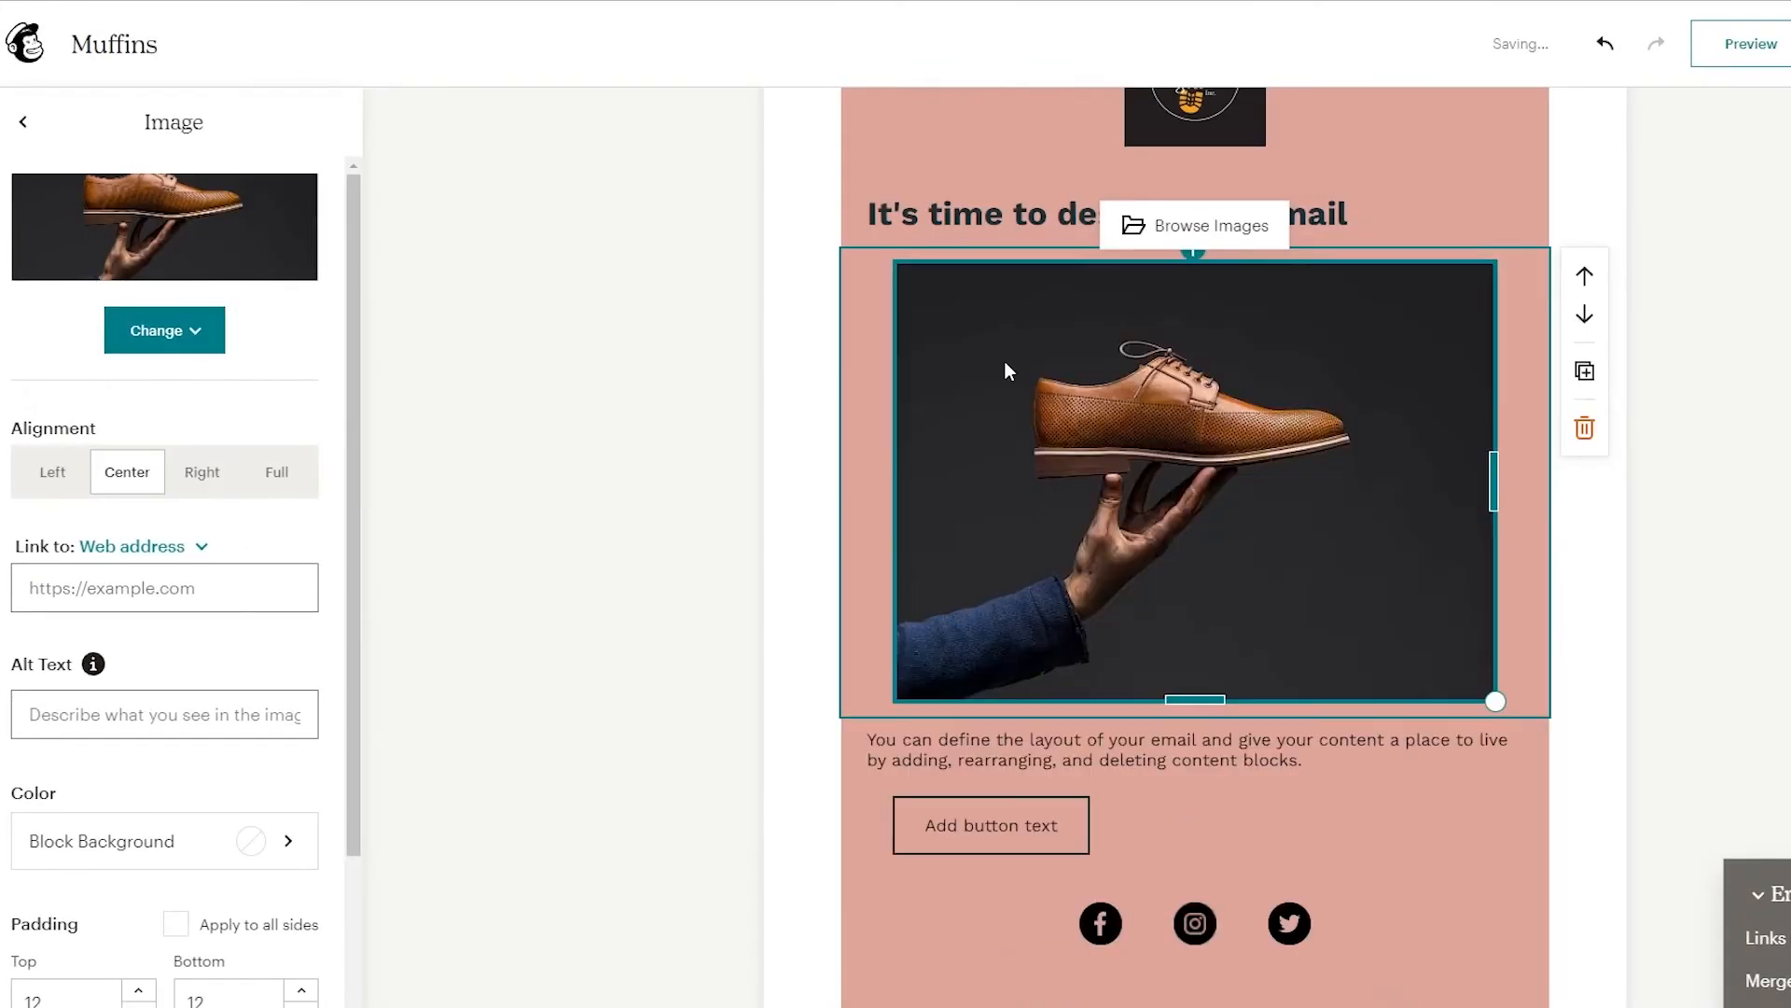
pyautogui.scroll(-1, 1711, 670)
pyautogui.click(1710, 670)
# Change the text of the button below the body paragraph to "Buy Now"
pyautogui.scroll(-1, 891, 523)
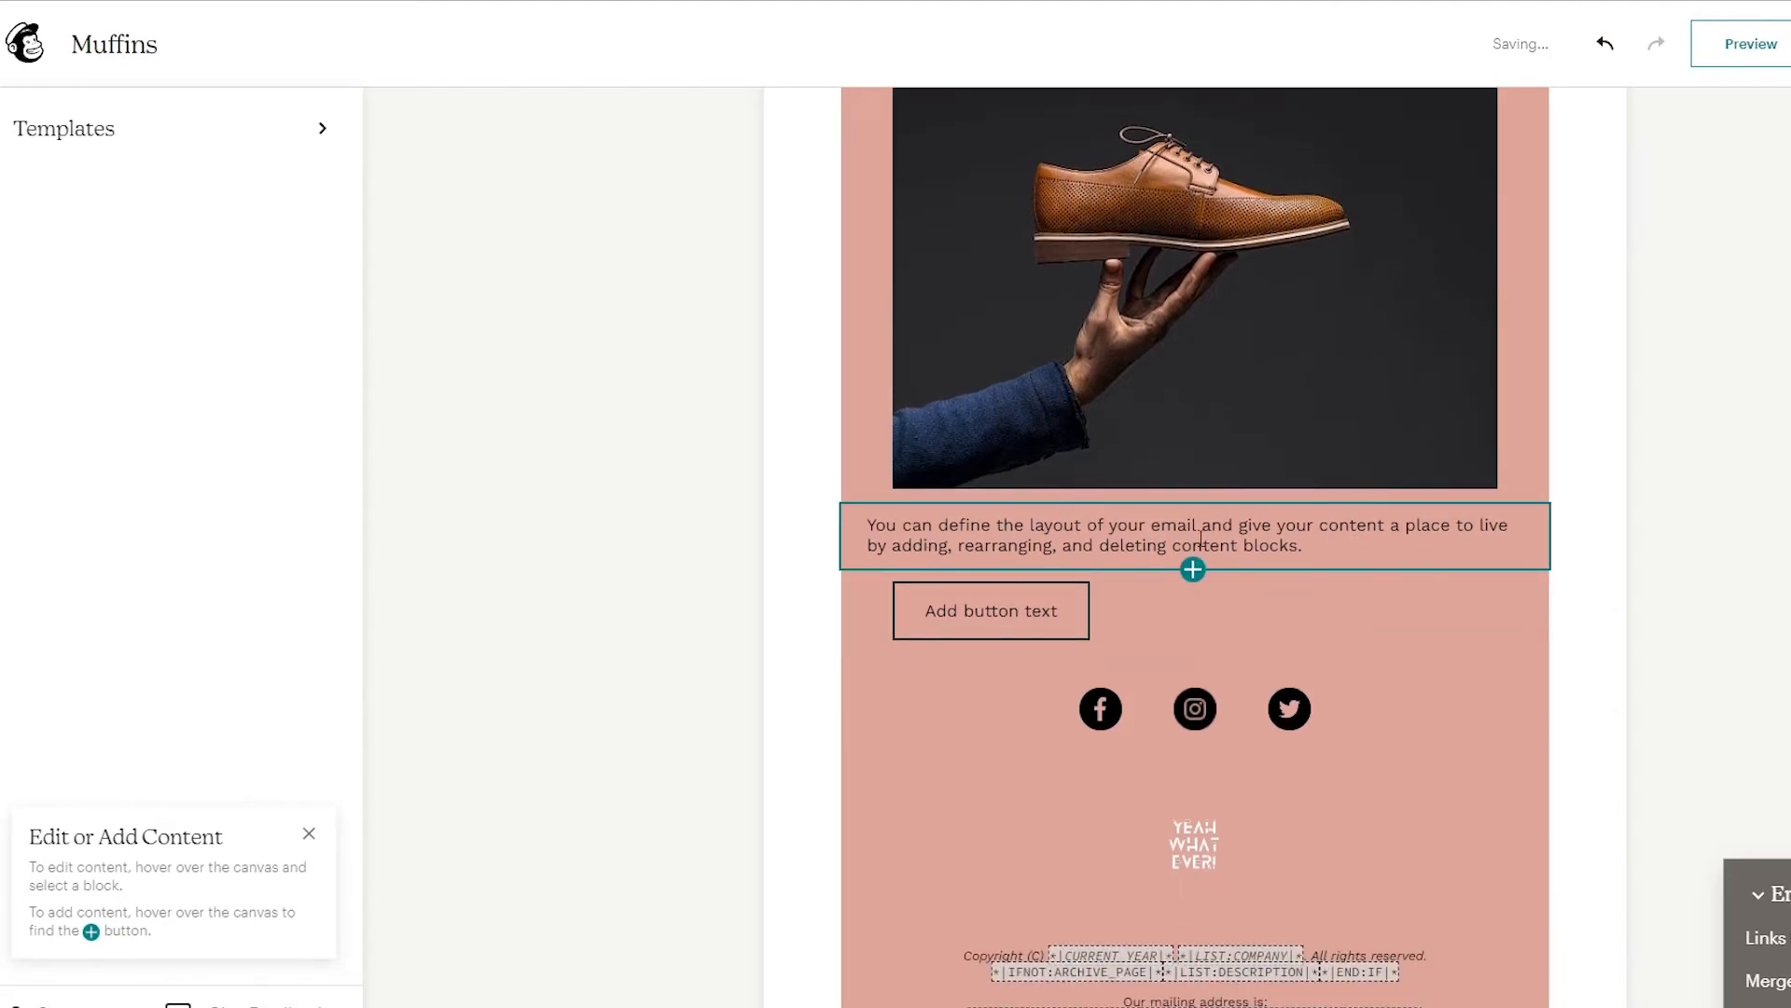
pyautogui.scroll(-1, 1169, 539)
pyautogui.click(1044, 504)
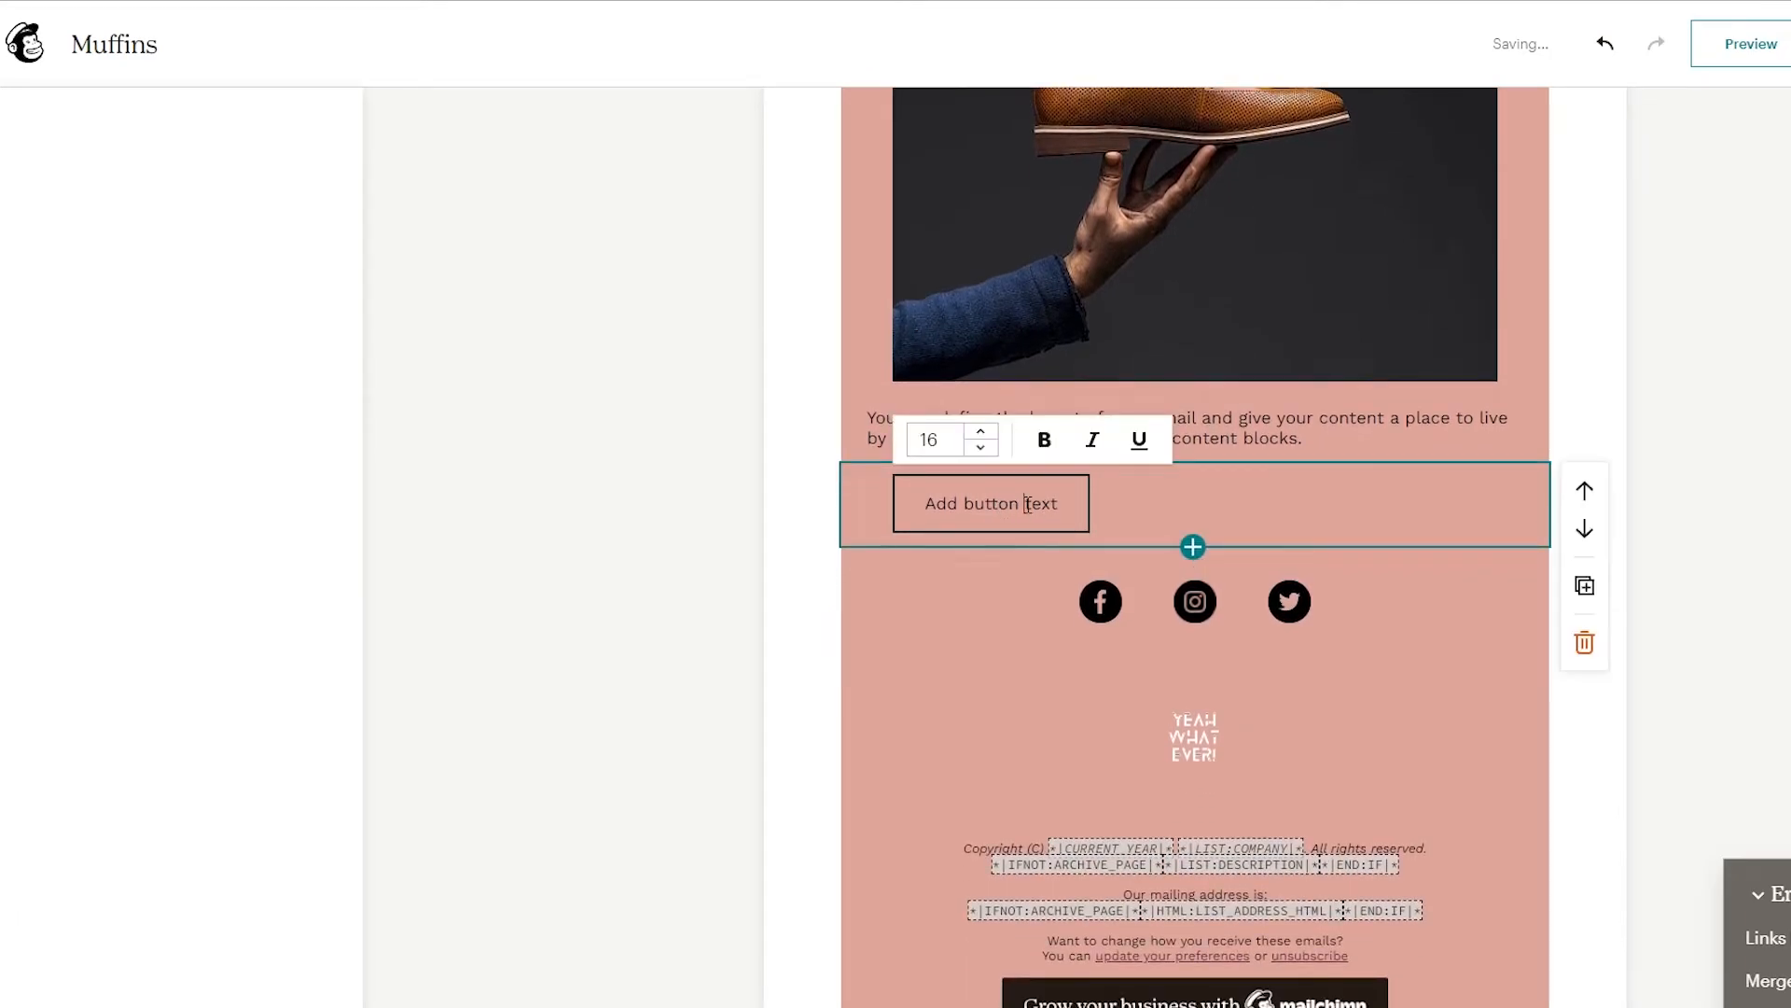
pyautogui.tripleClick(1057, 509)
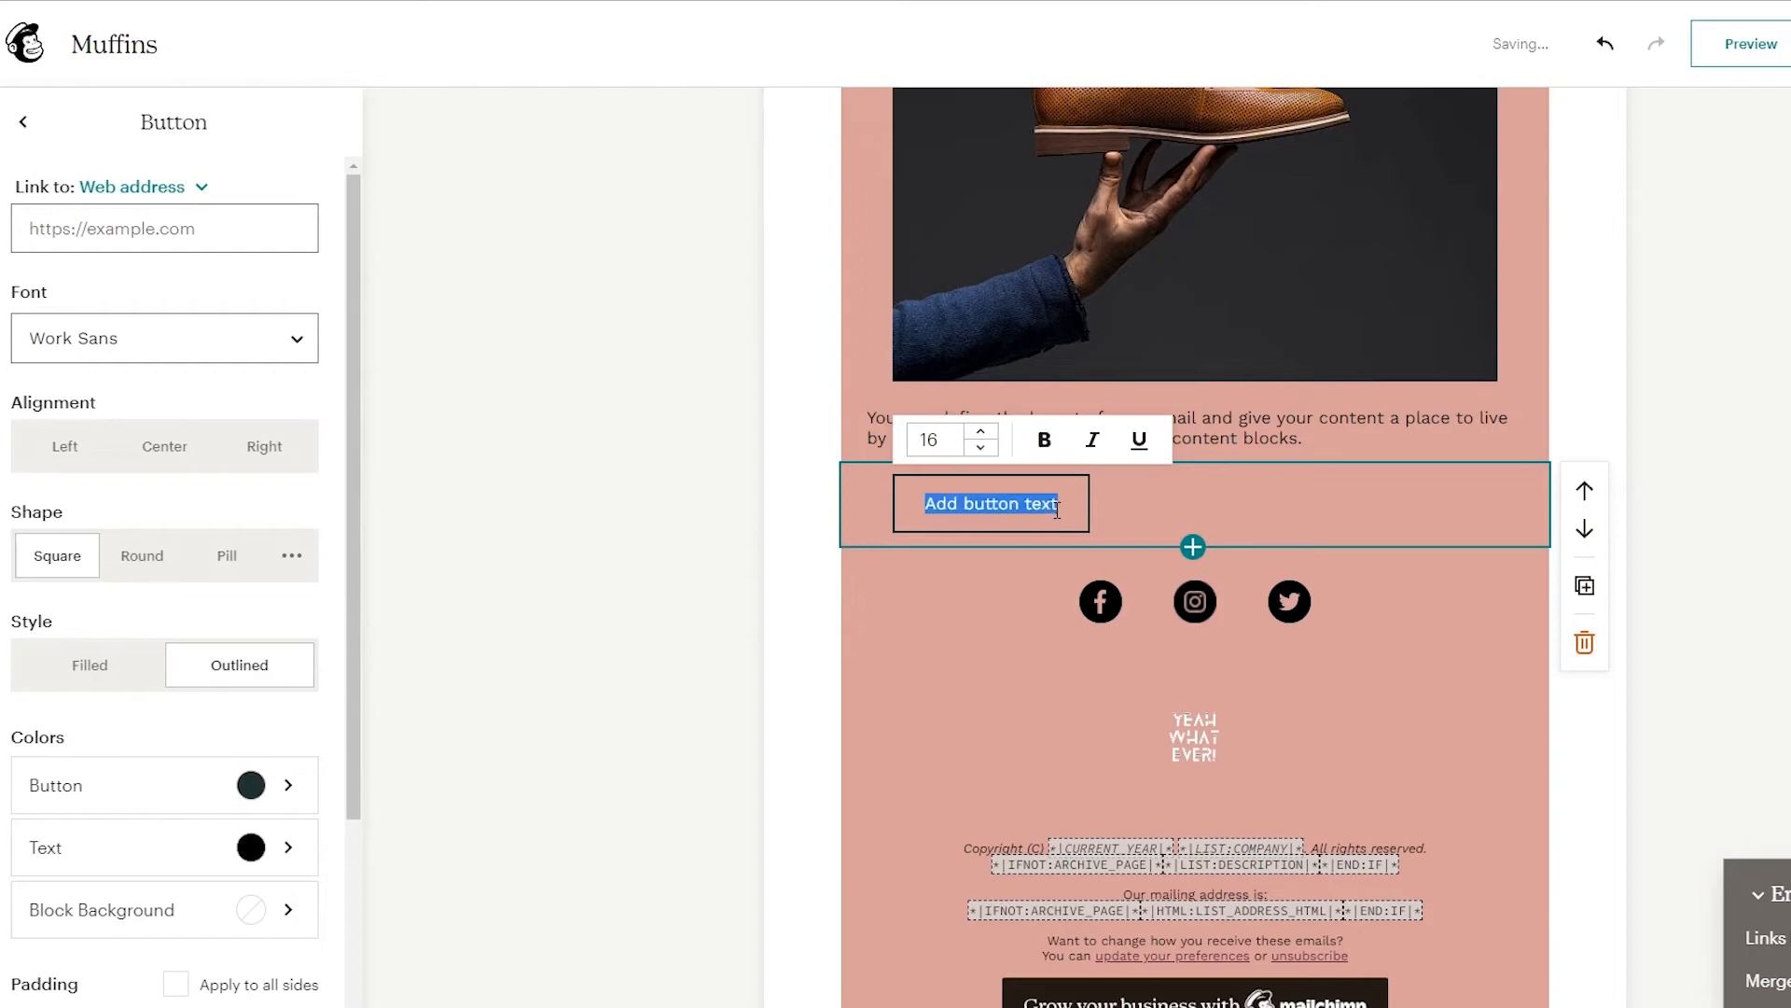
pyautogui.write('Buy Now')
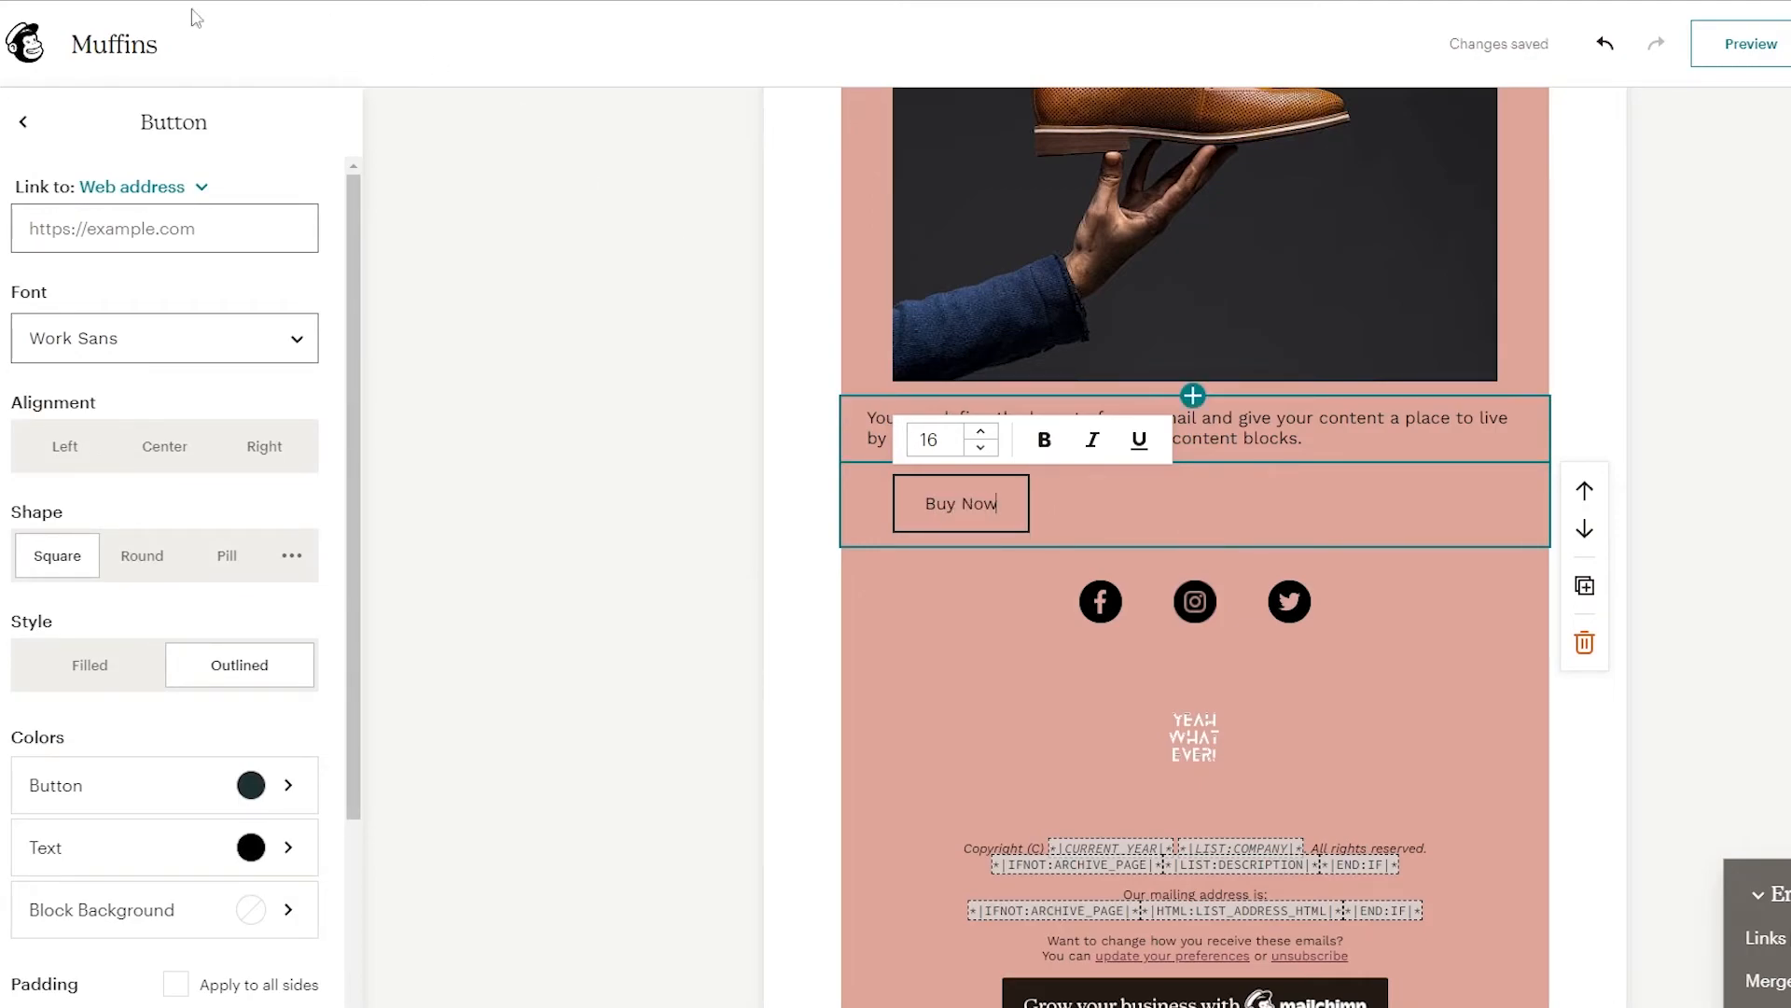
# Examine the Buy Now button's web address setting and its place in the email layout
pyautogui.click(205, 241)
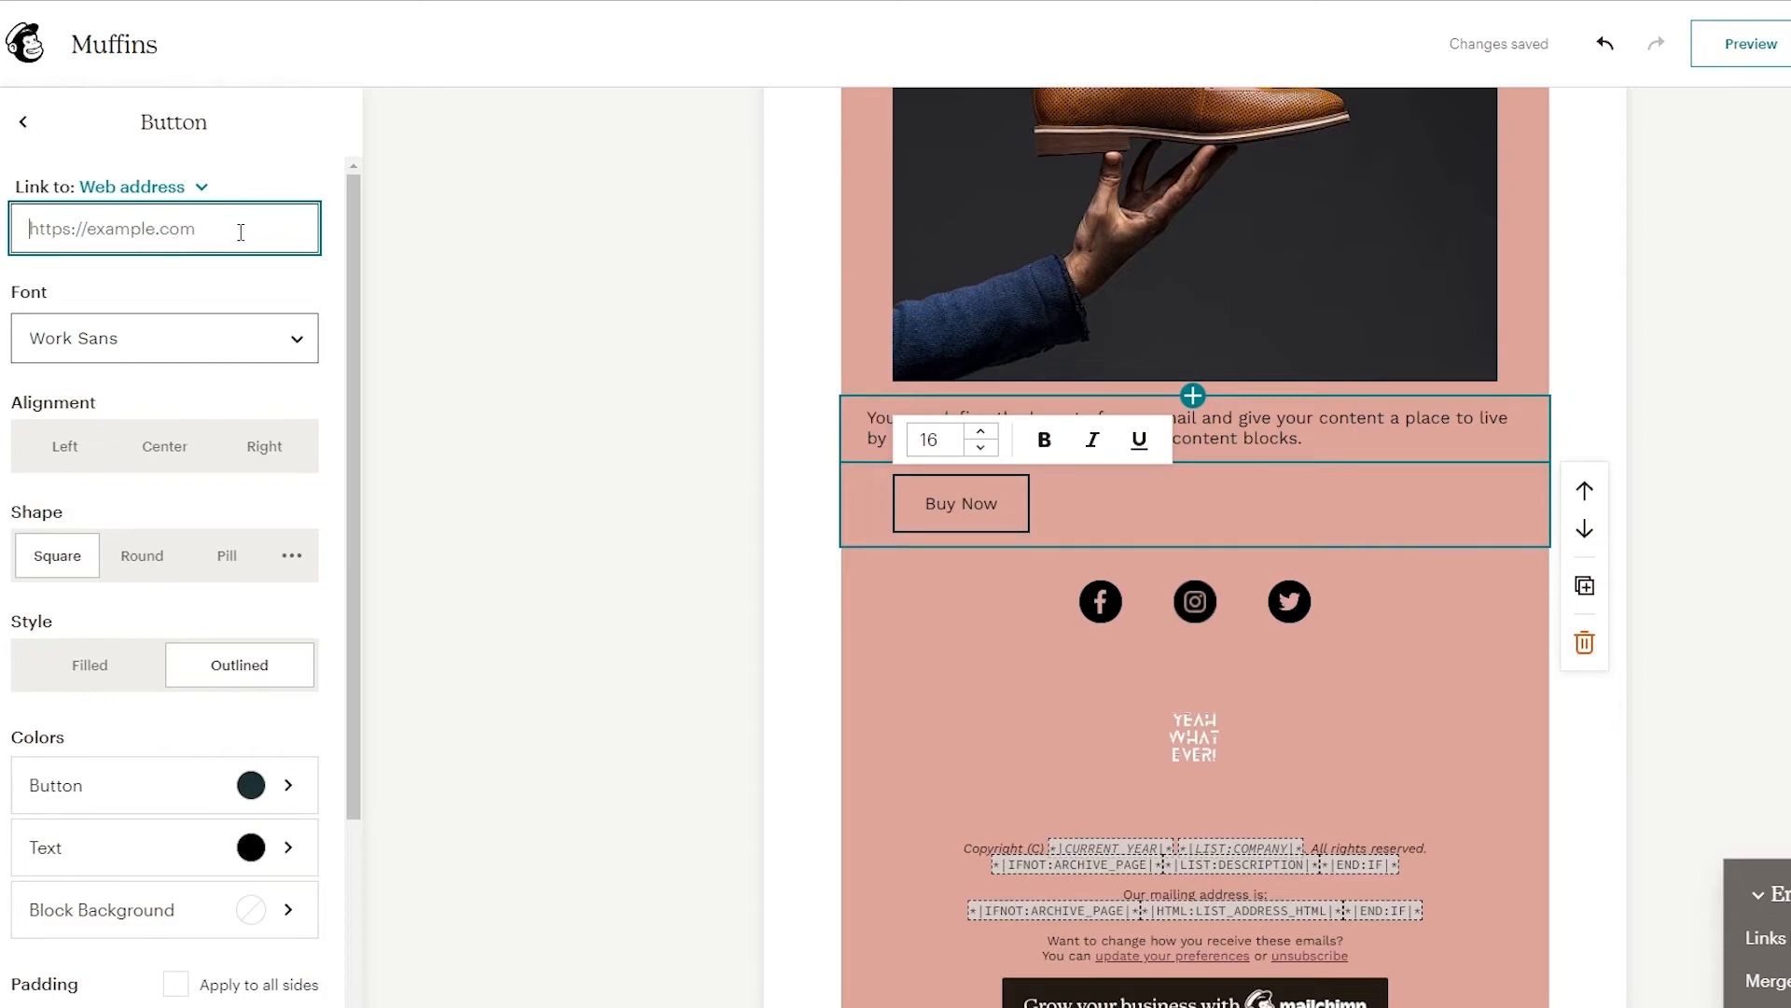
pyautogui.scroll(2, 1207, 333)
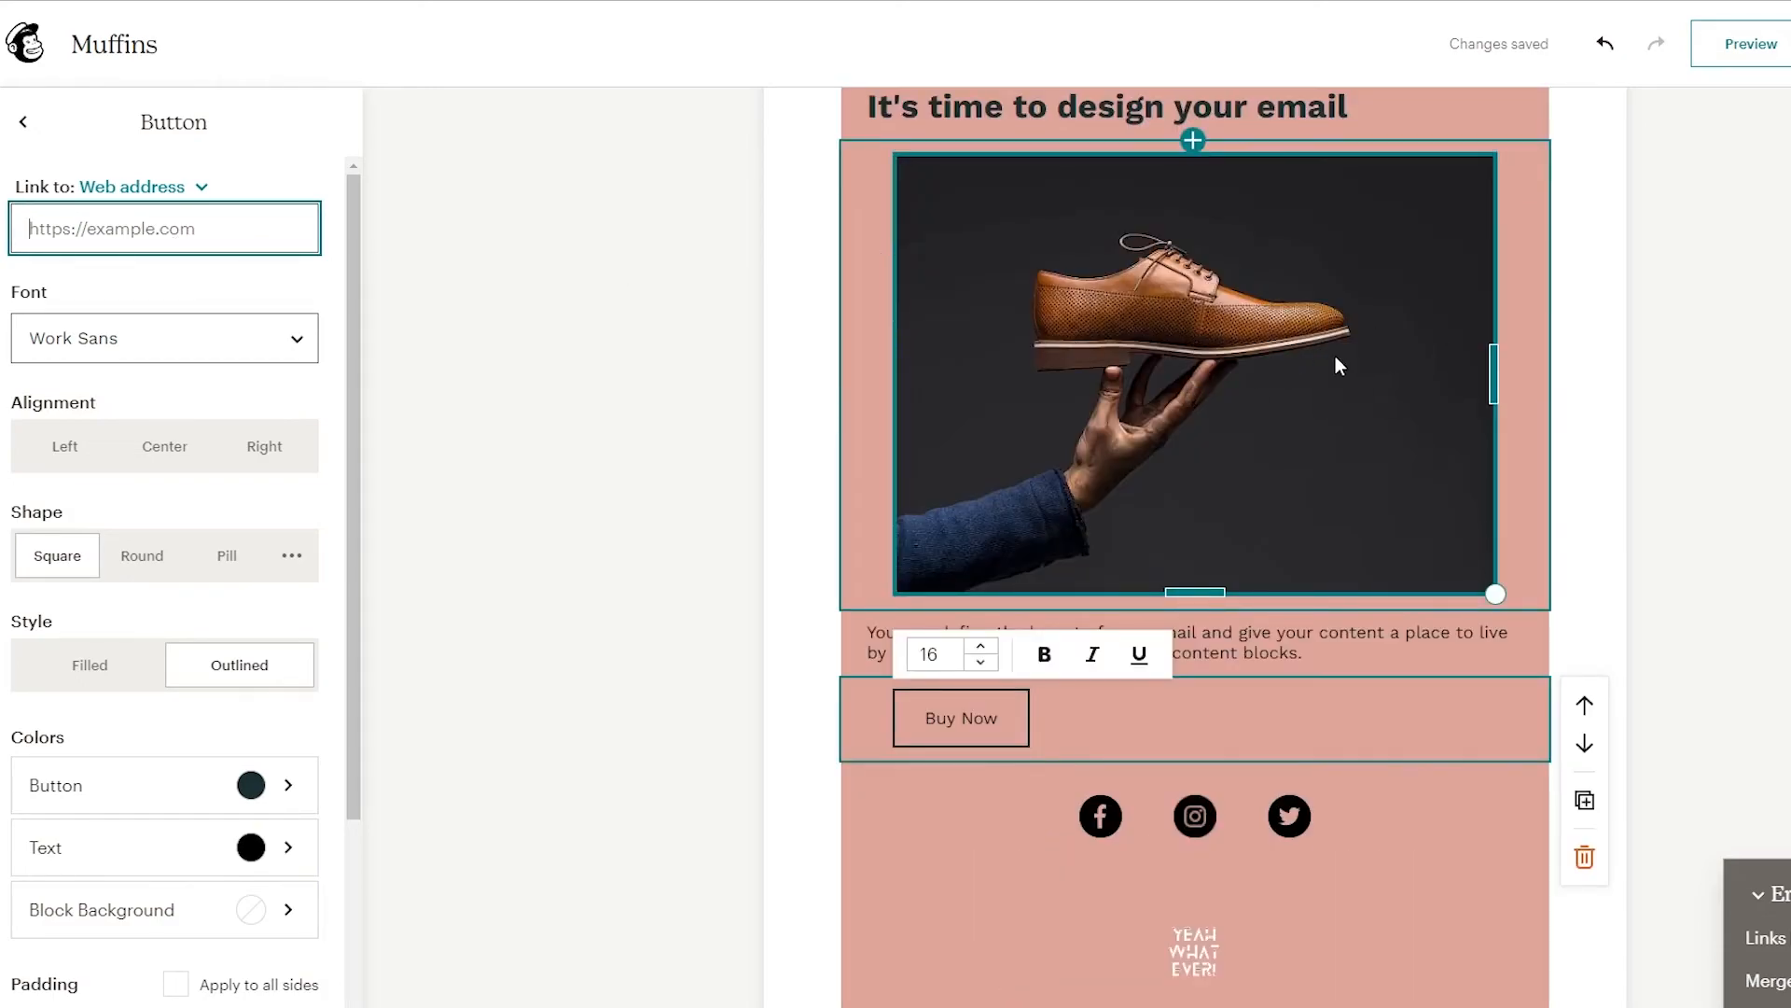
pyautogui.click(987, 732)
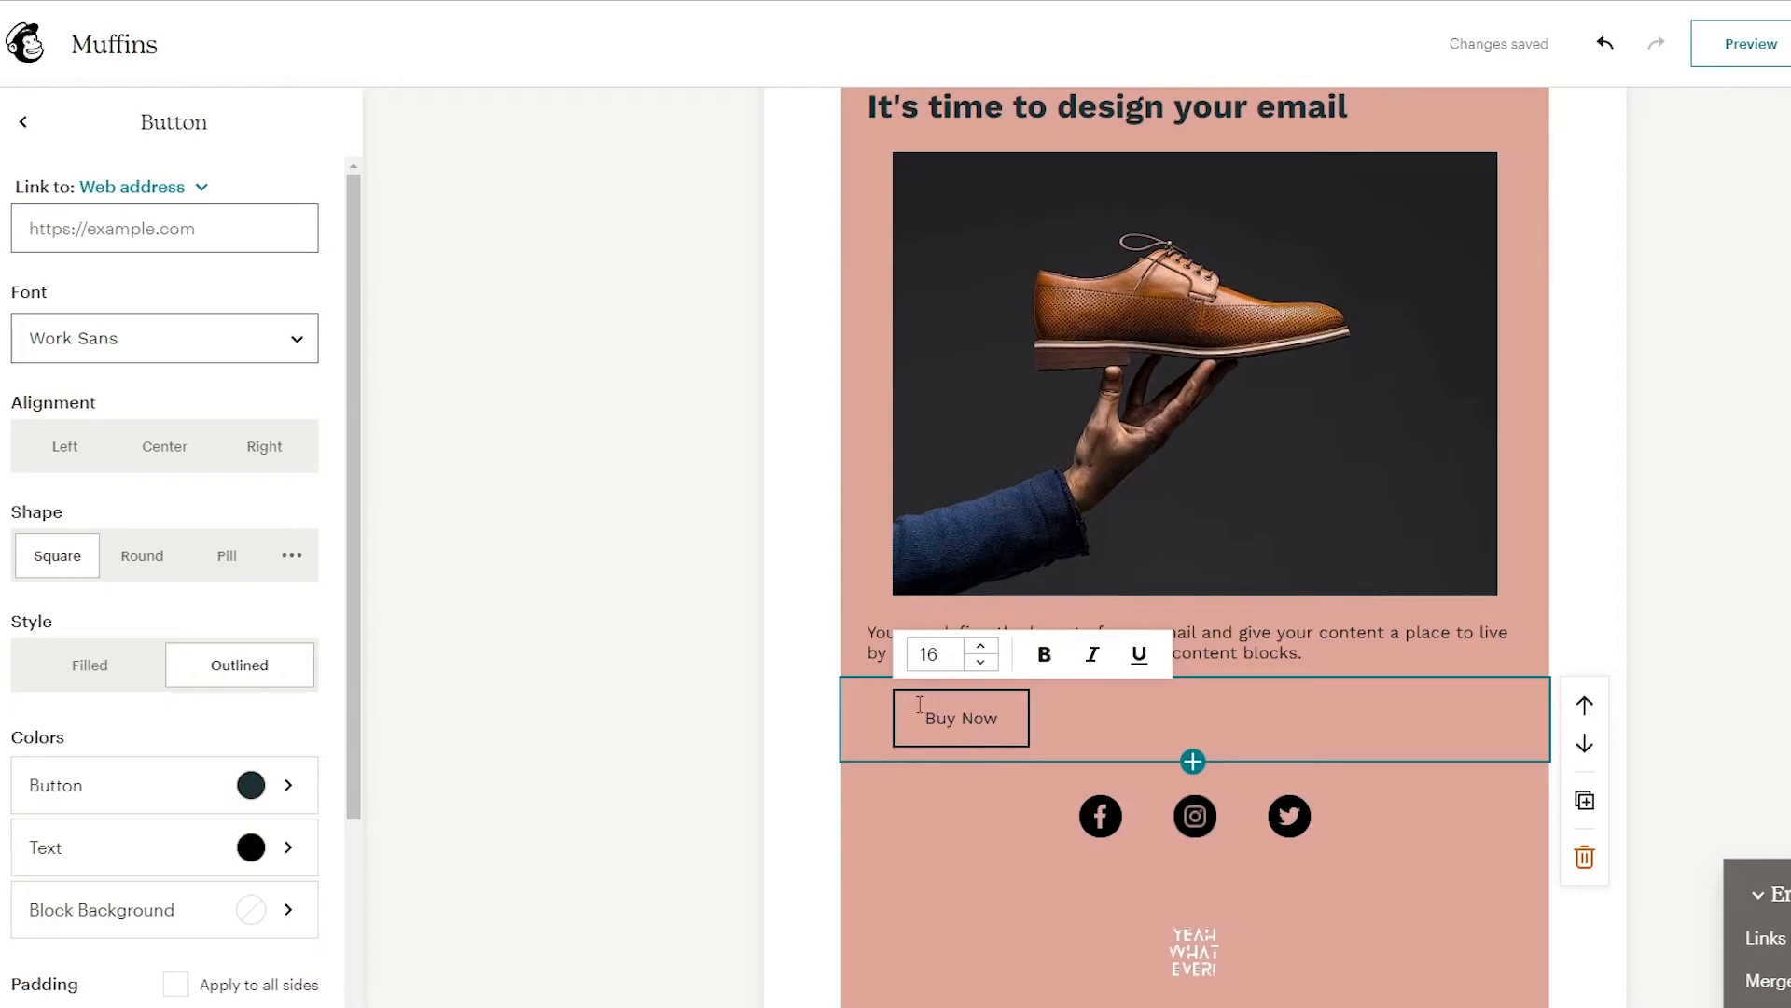
pyautogui.click(154, 228)
pyautogui.scroll(-1, 1424, 270)
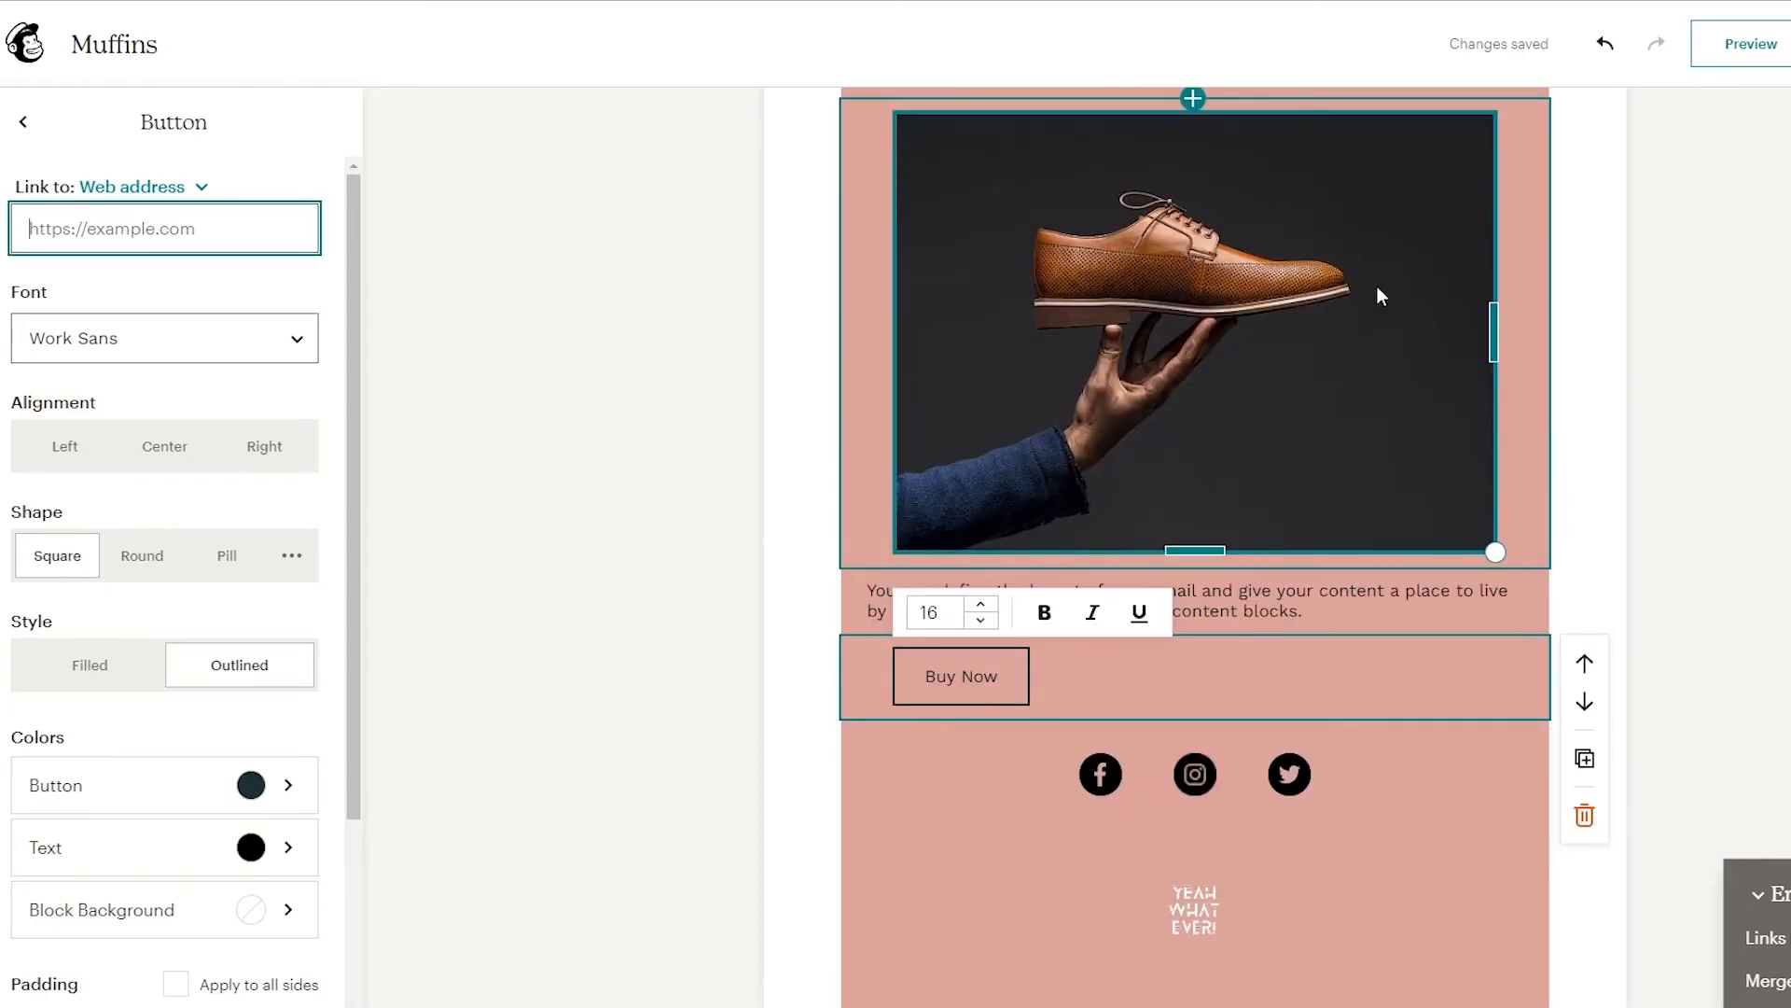
pyautogui.scroll(-2, 1117, 336)
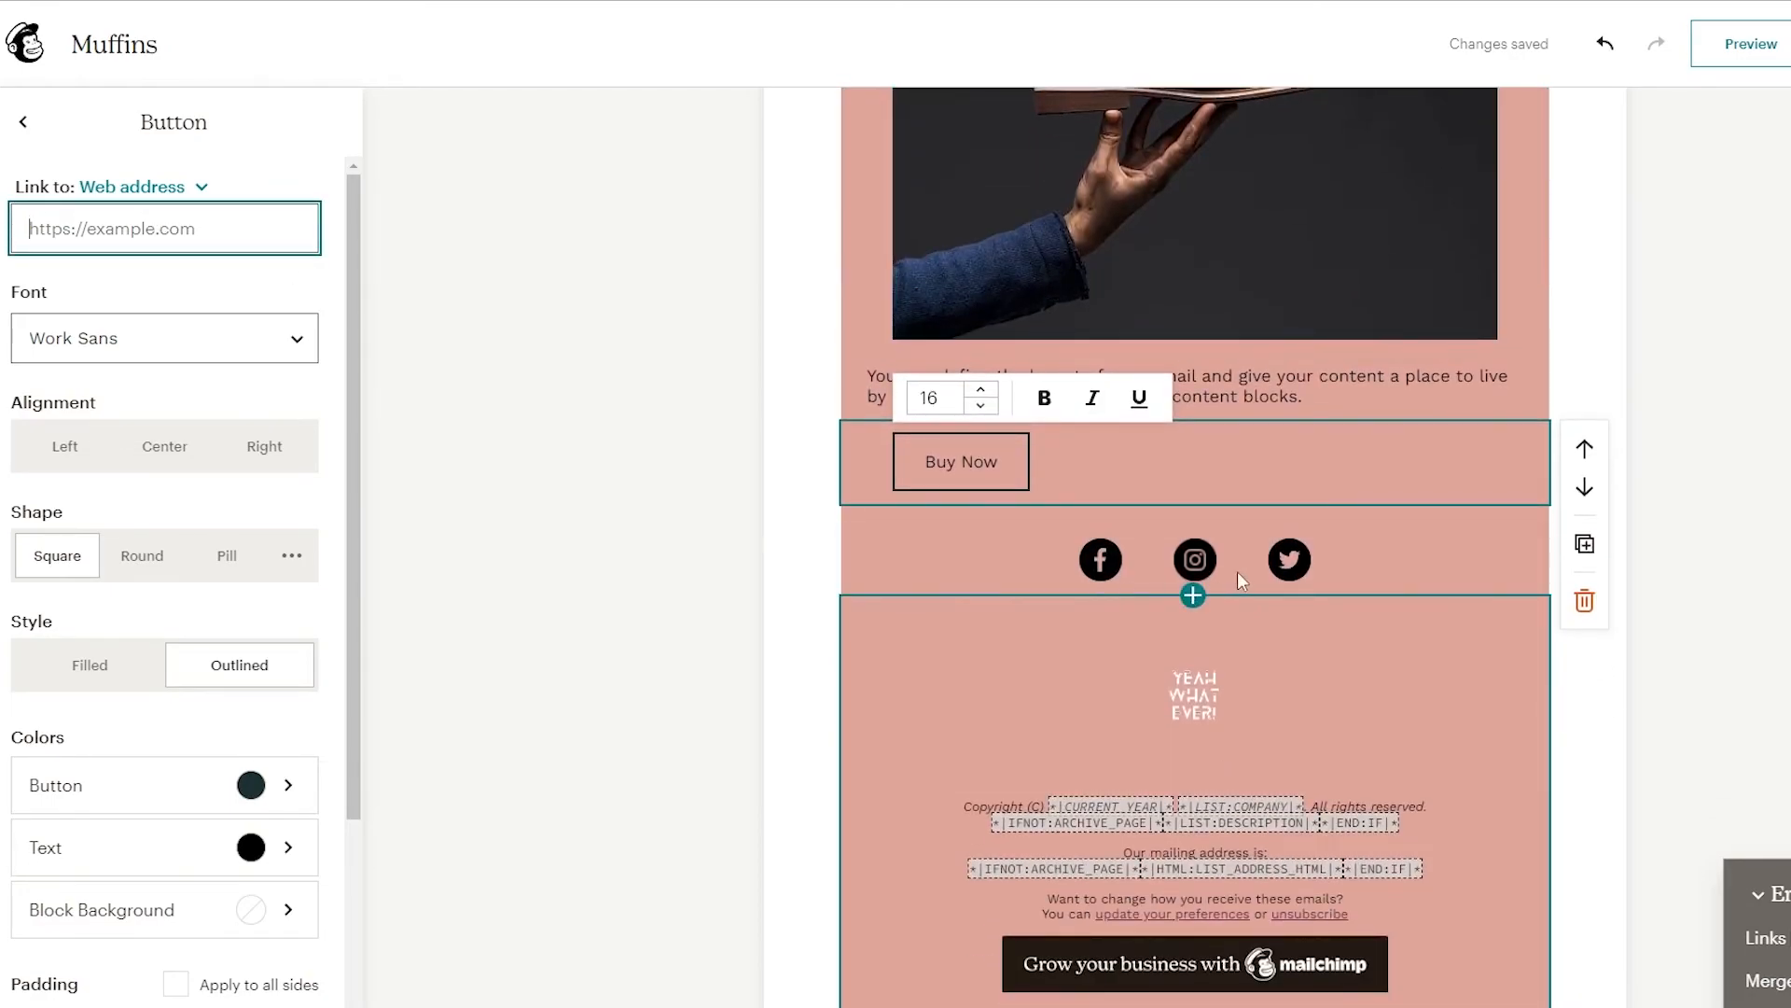
# Inspect the Facebook, Instagram and Twitter link fields of the email's social block
pyautogui.click(1113, 571)
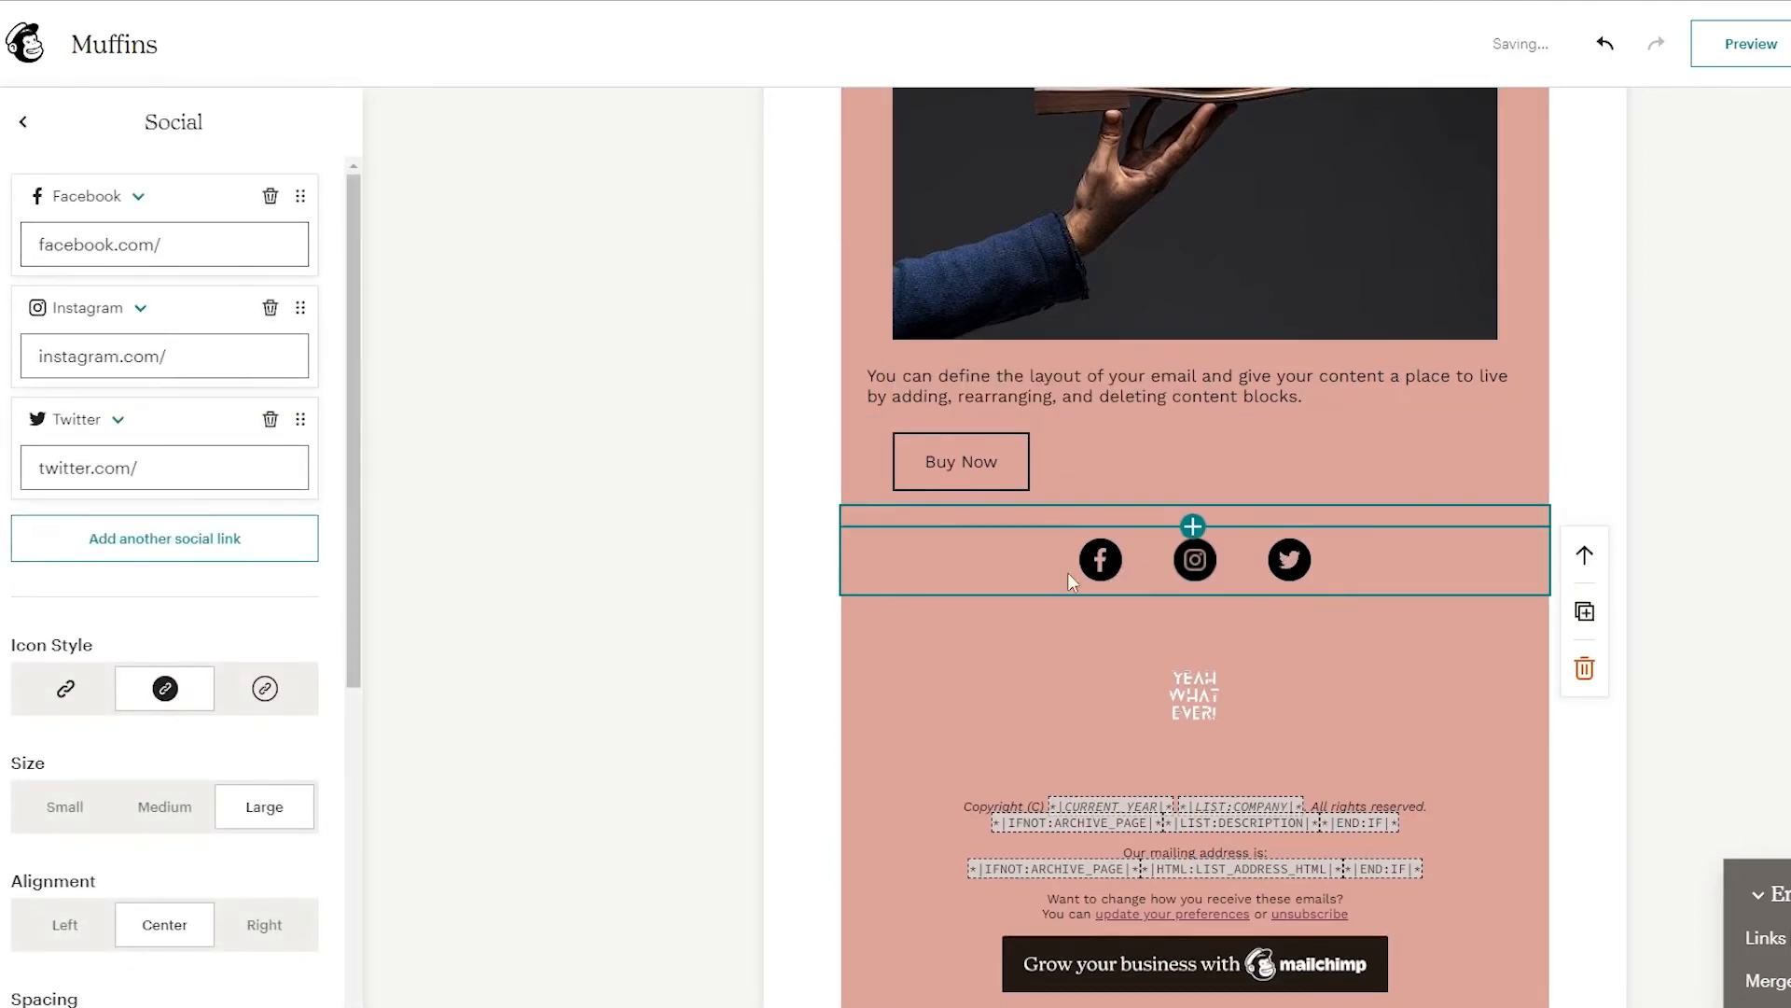
pyautogui.click(190, 245)
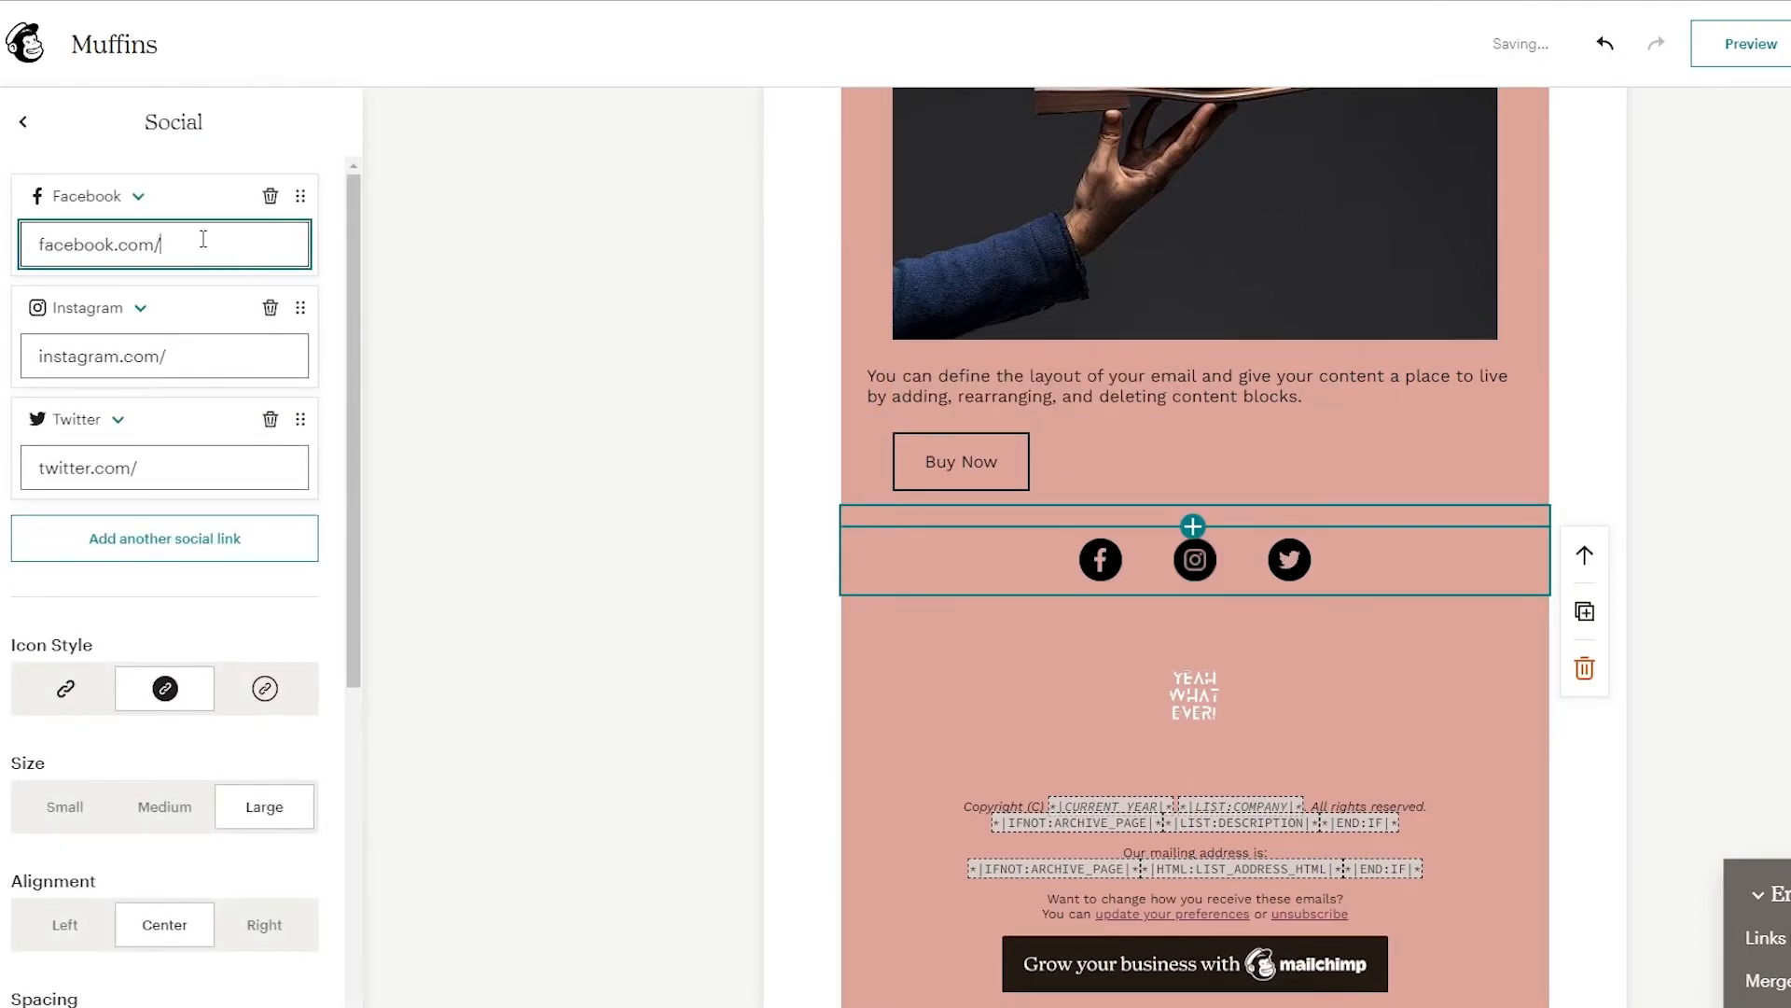
pyautogui.click(199, 364)
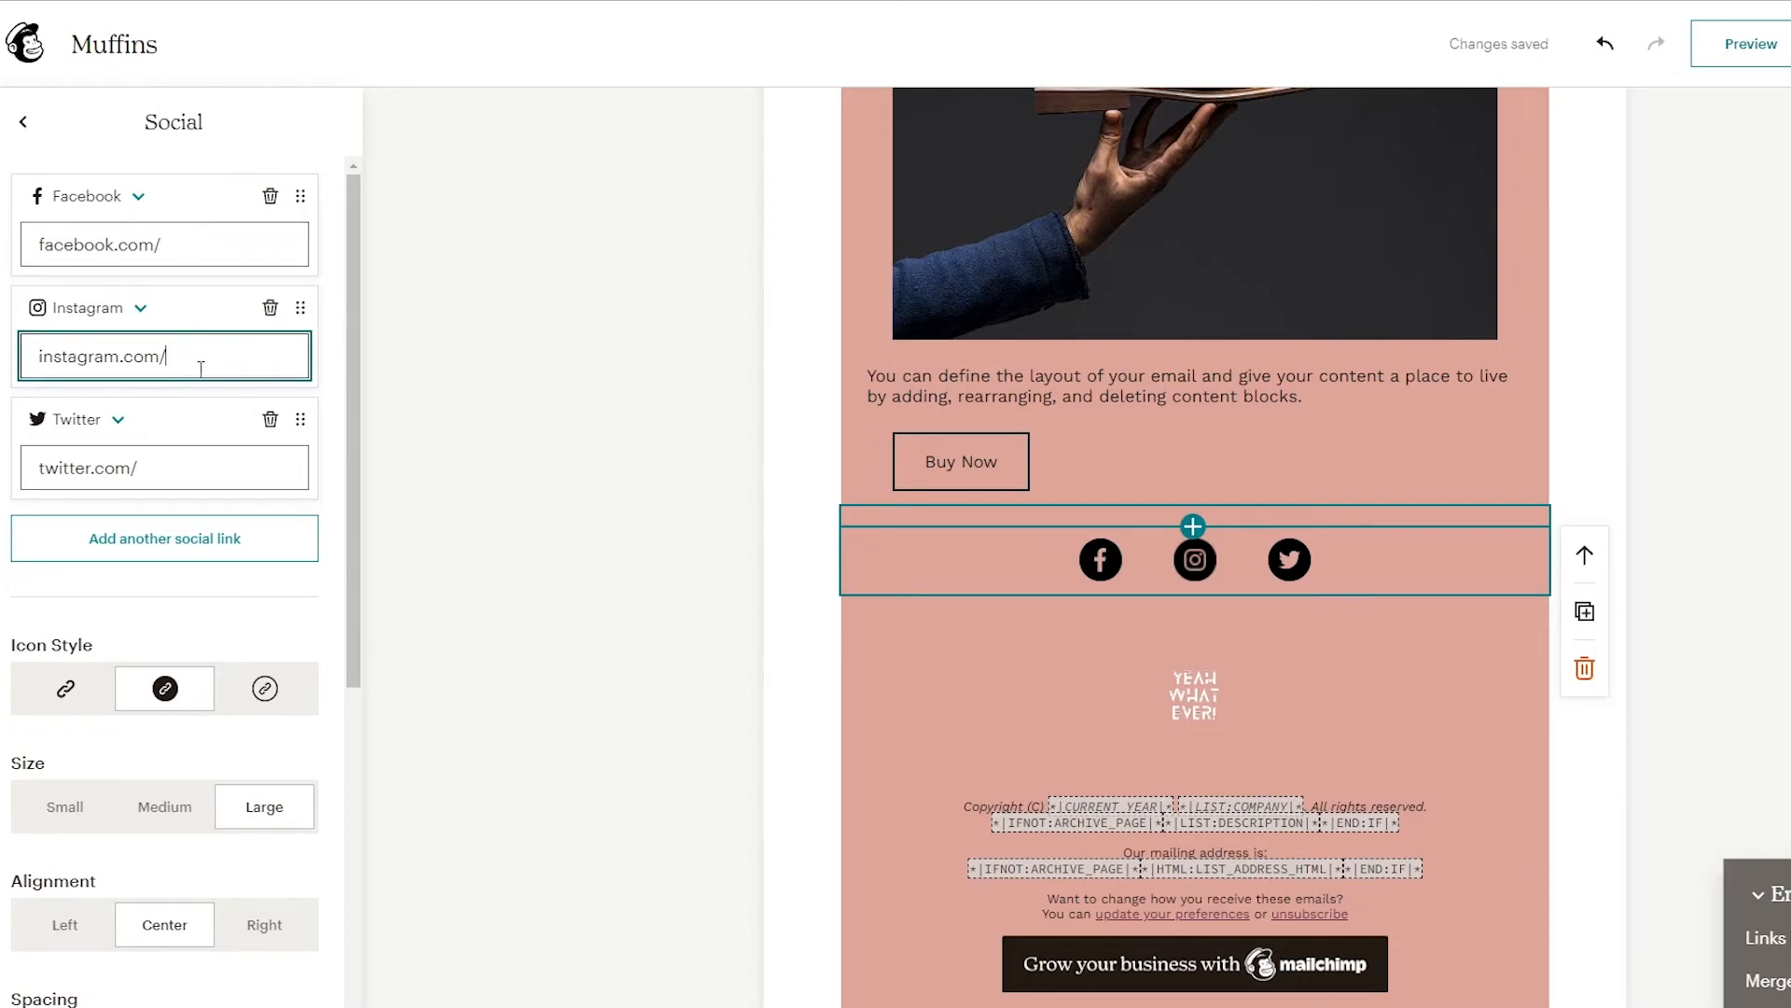
pyautogui.click(190, 470)
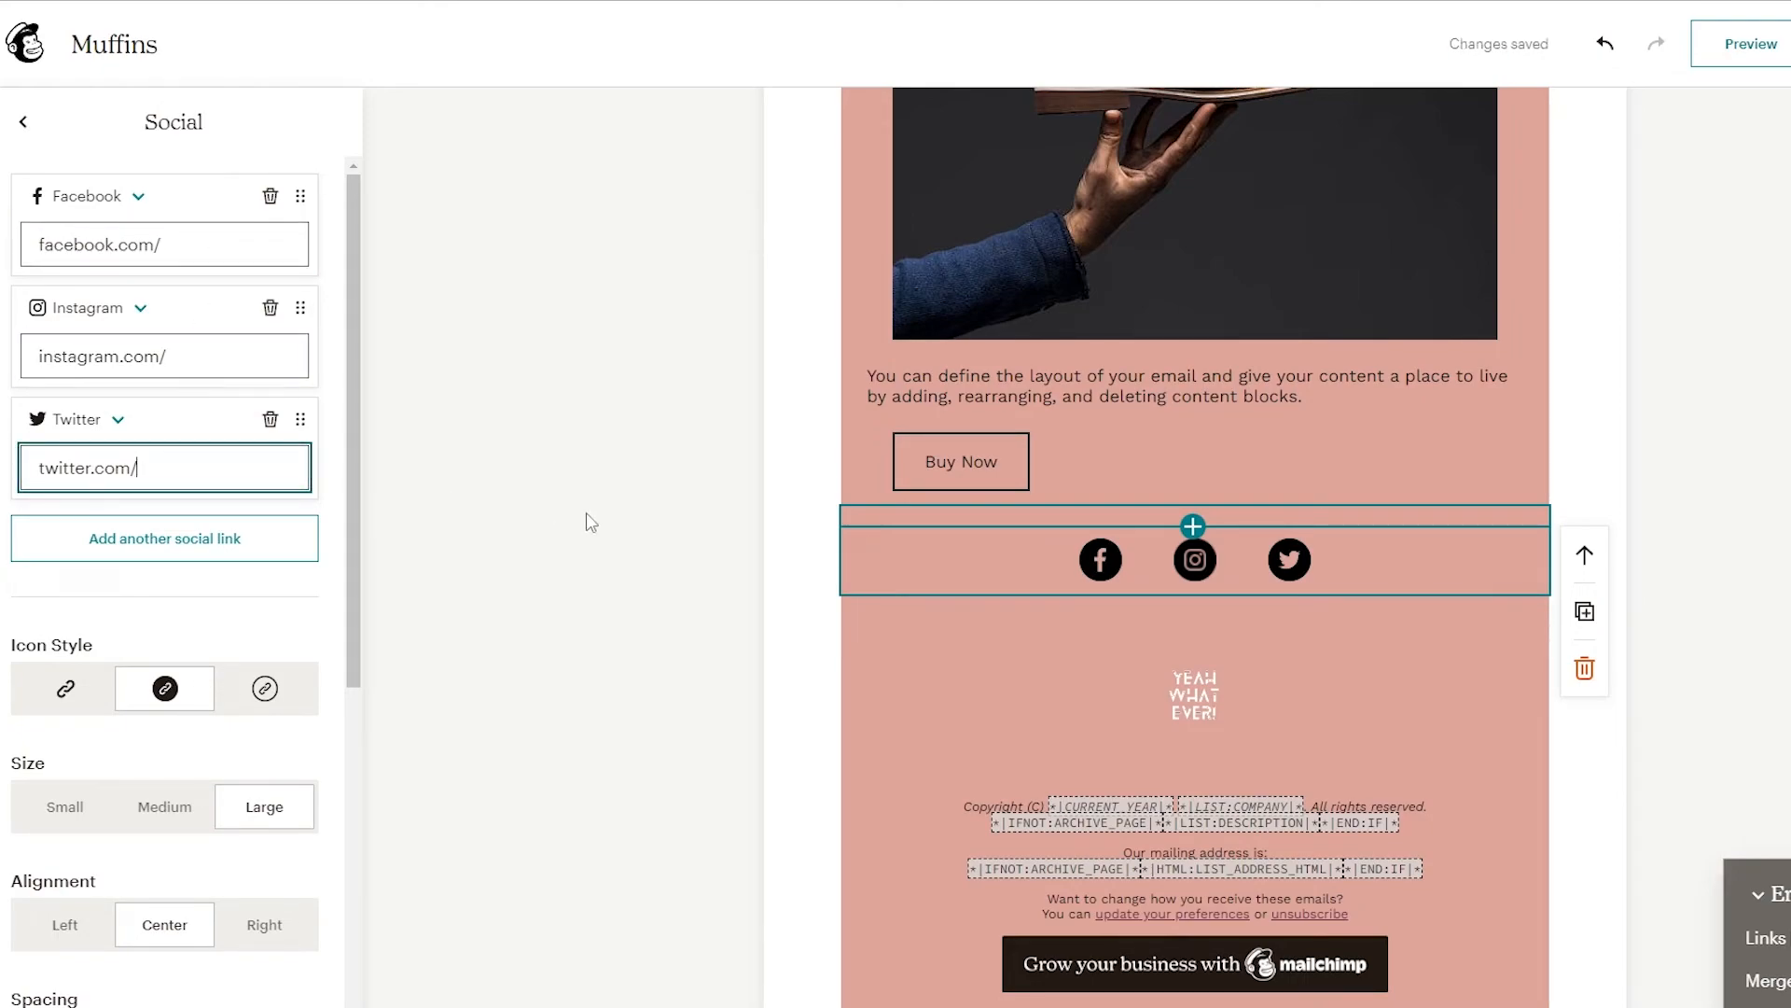
# Save the email design, return to the Muffins campaign overview and review its checklist and sharing options
pyautogui.scroll(6, 601, 495)
pyautogui.click(1778, 44)
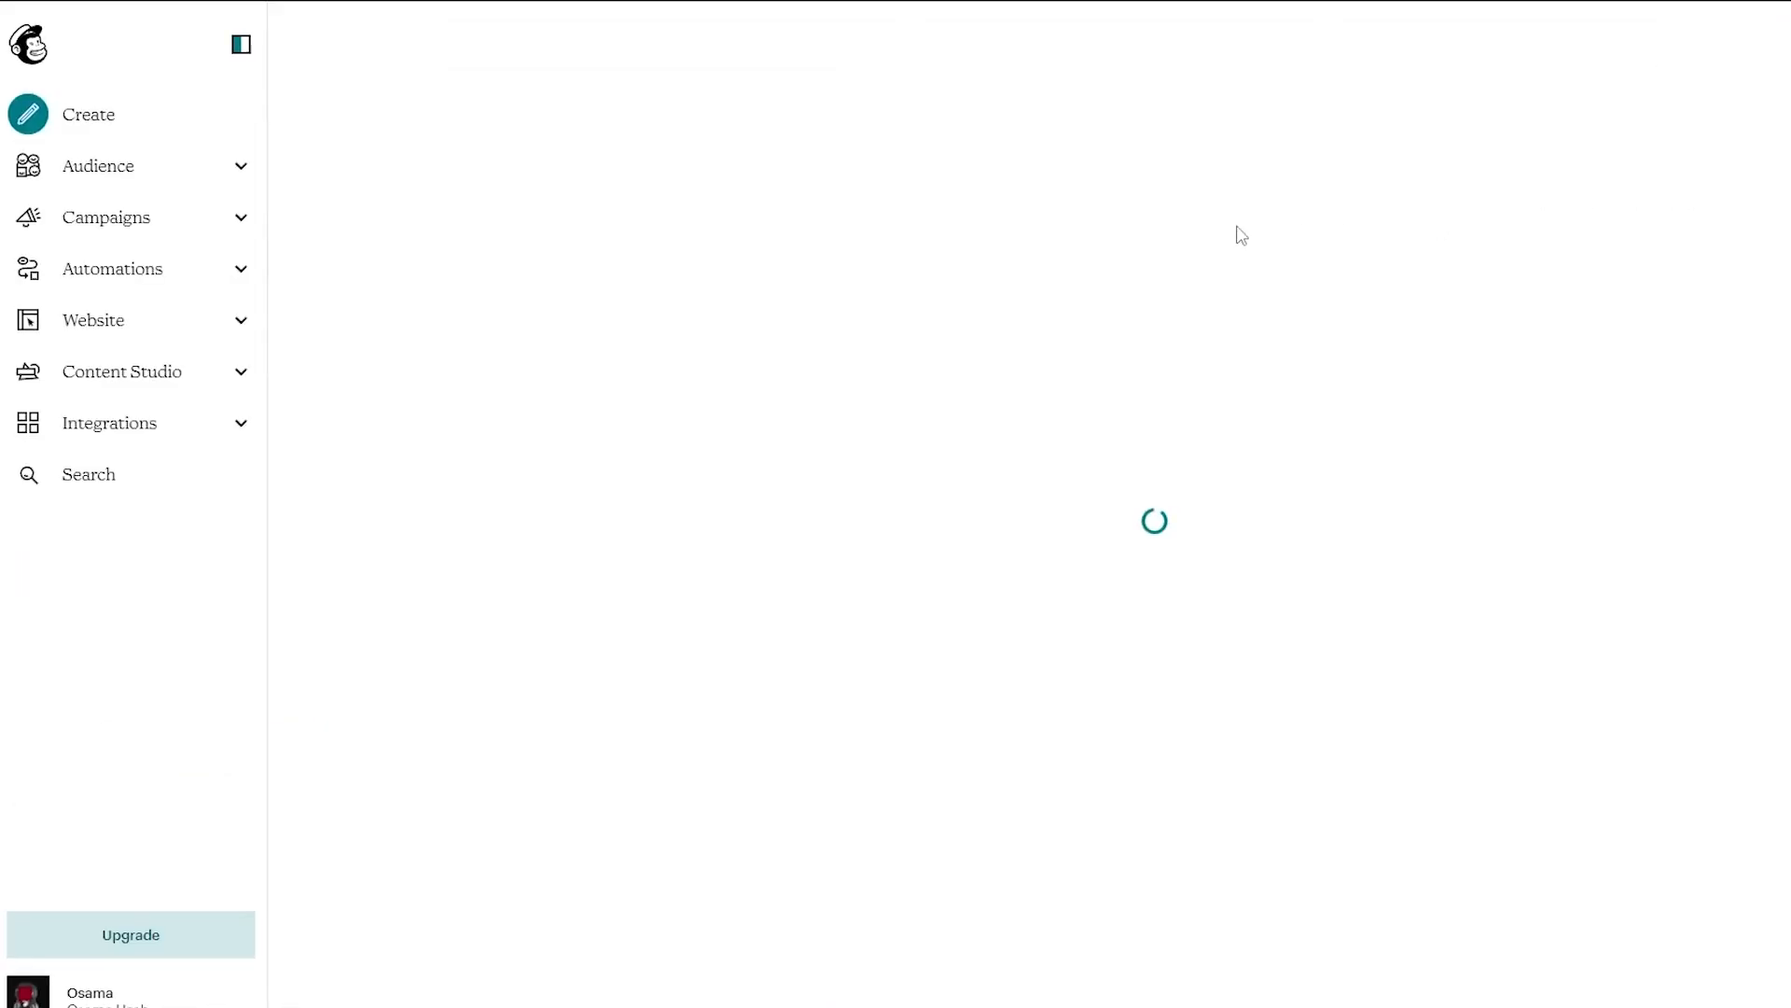
pyautogui.scroll(-5, 1101, 644)
pyautogui.scroll(-1, 990, 476)
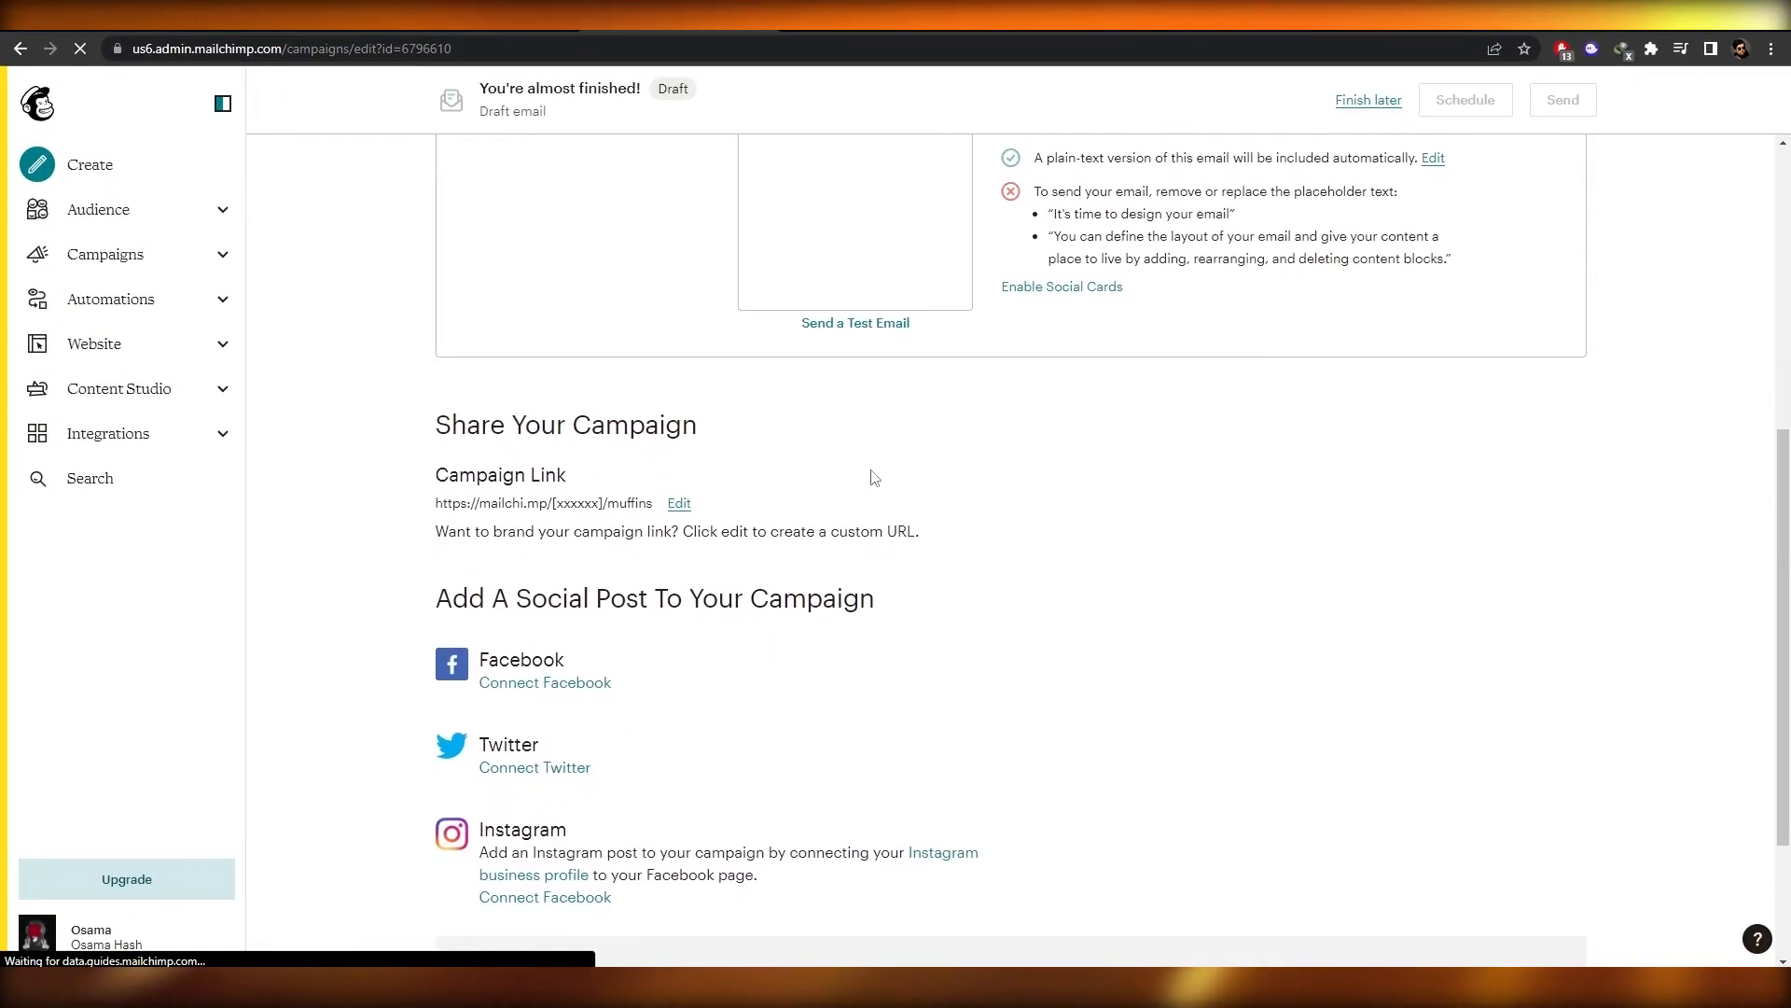
pyautogui.scroll(-2, 1072, 500)
pyautogui.scroll(4, 887, 516)
pyautogui.scroll(4, 896, 551)
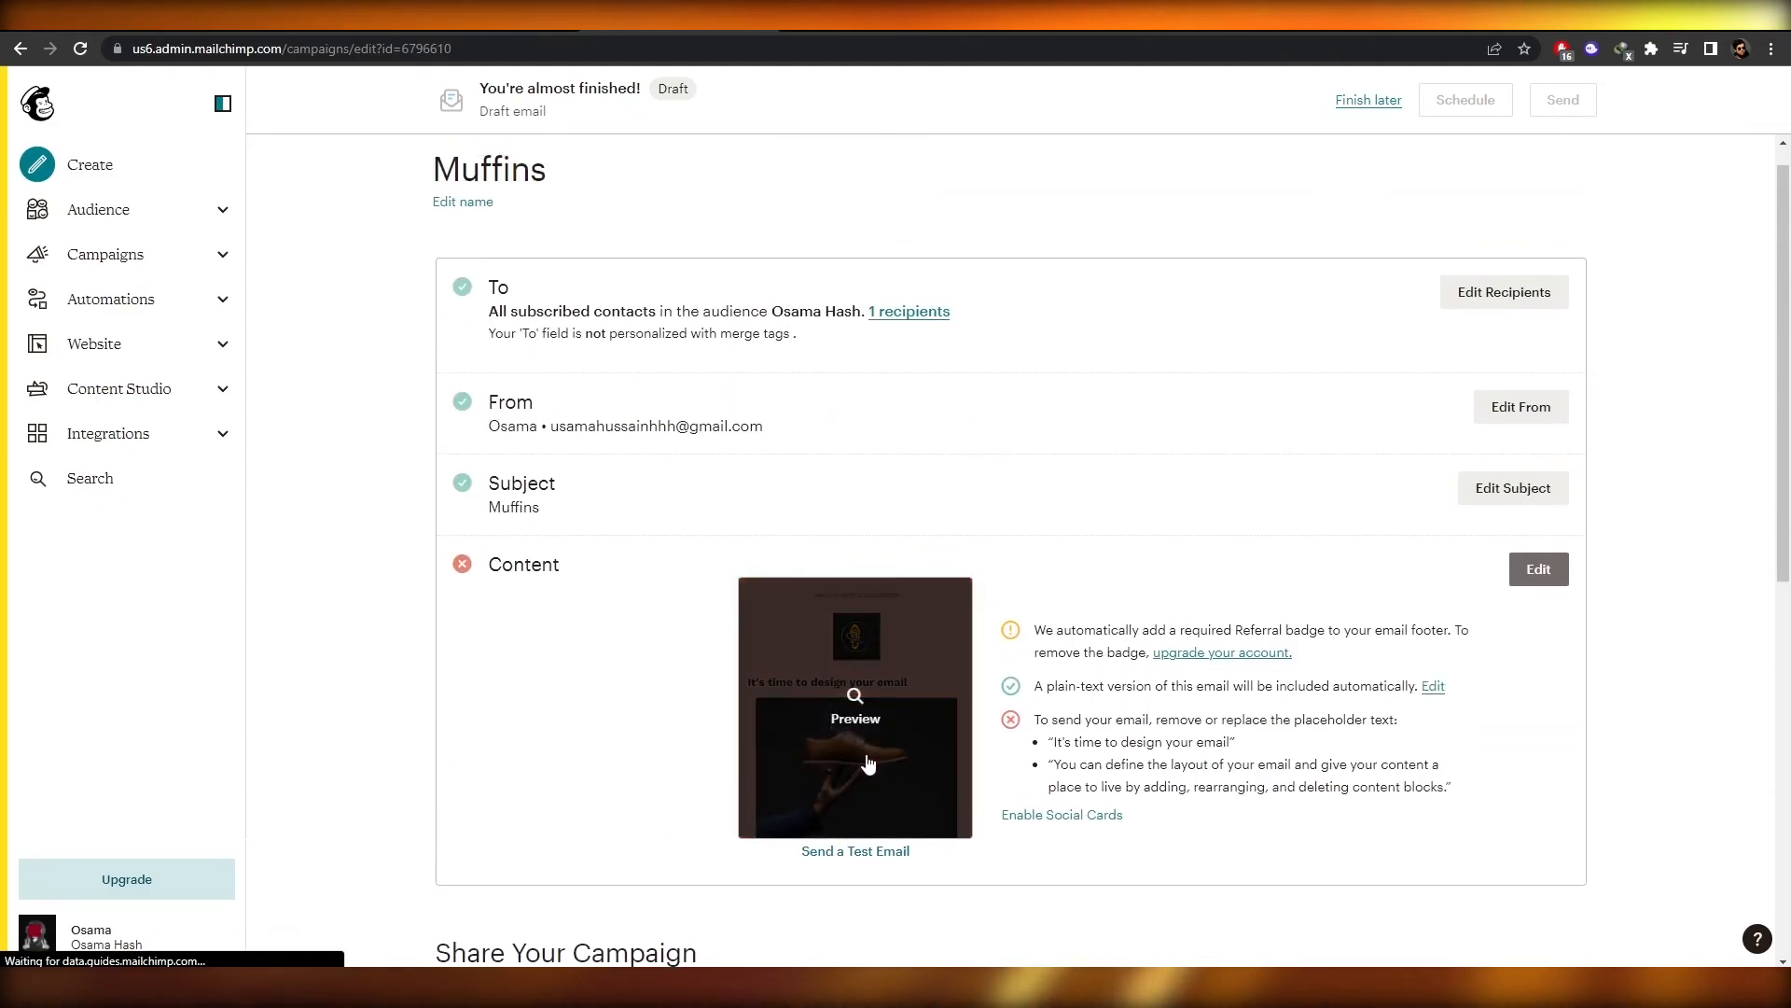
pyautogui.scroll(-4, 935, 584)
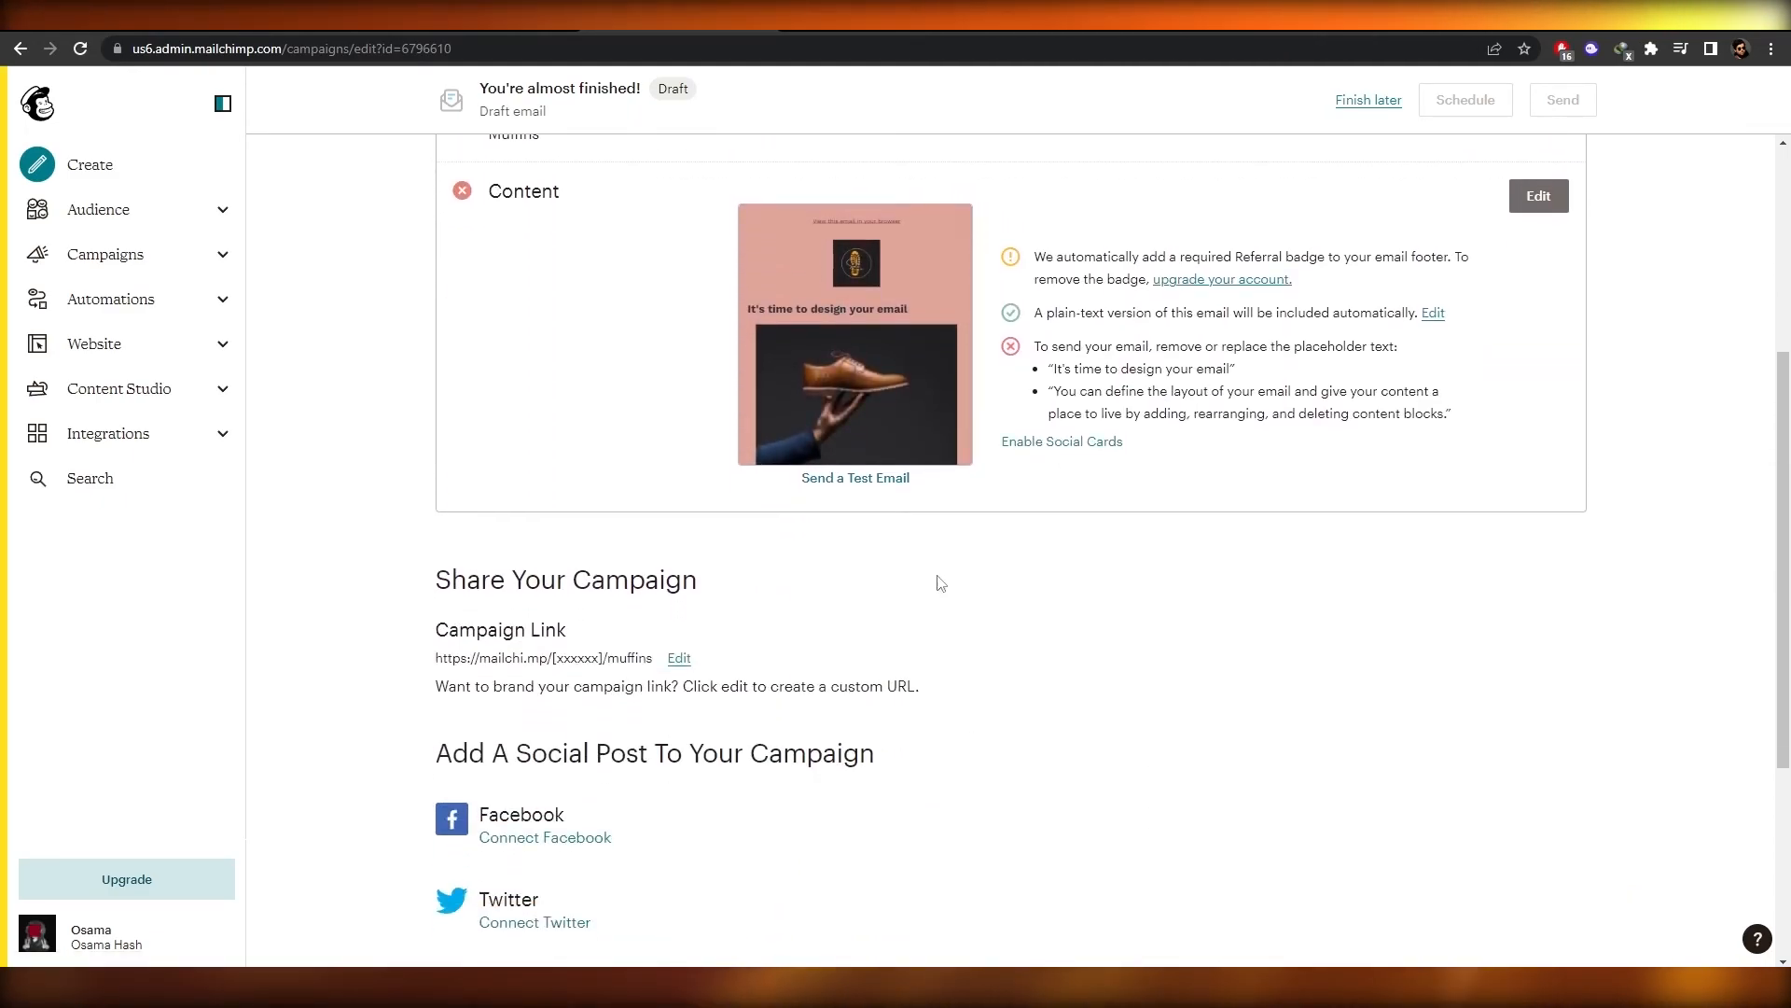
# Send a test email of the campaign to the temporary e-mail address copied from Temp Mail
pyautogui.click(859, 477)
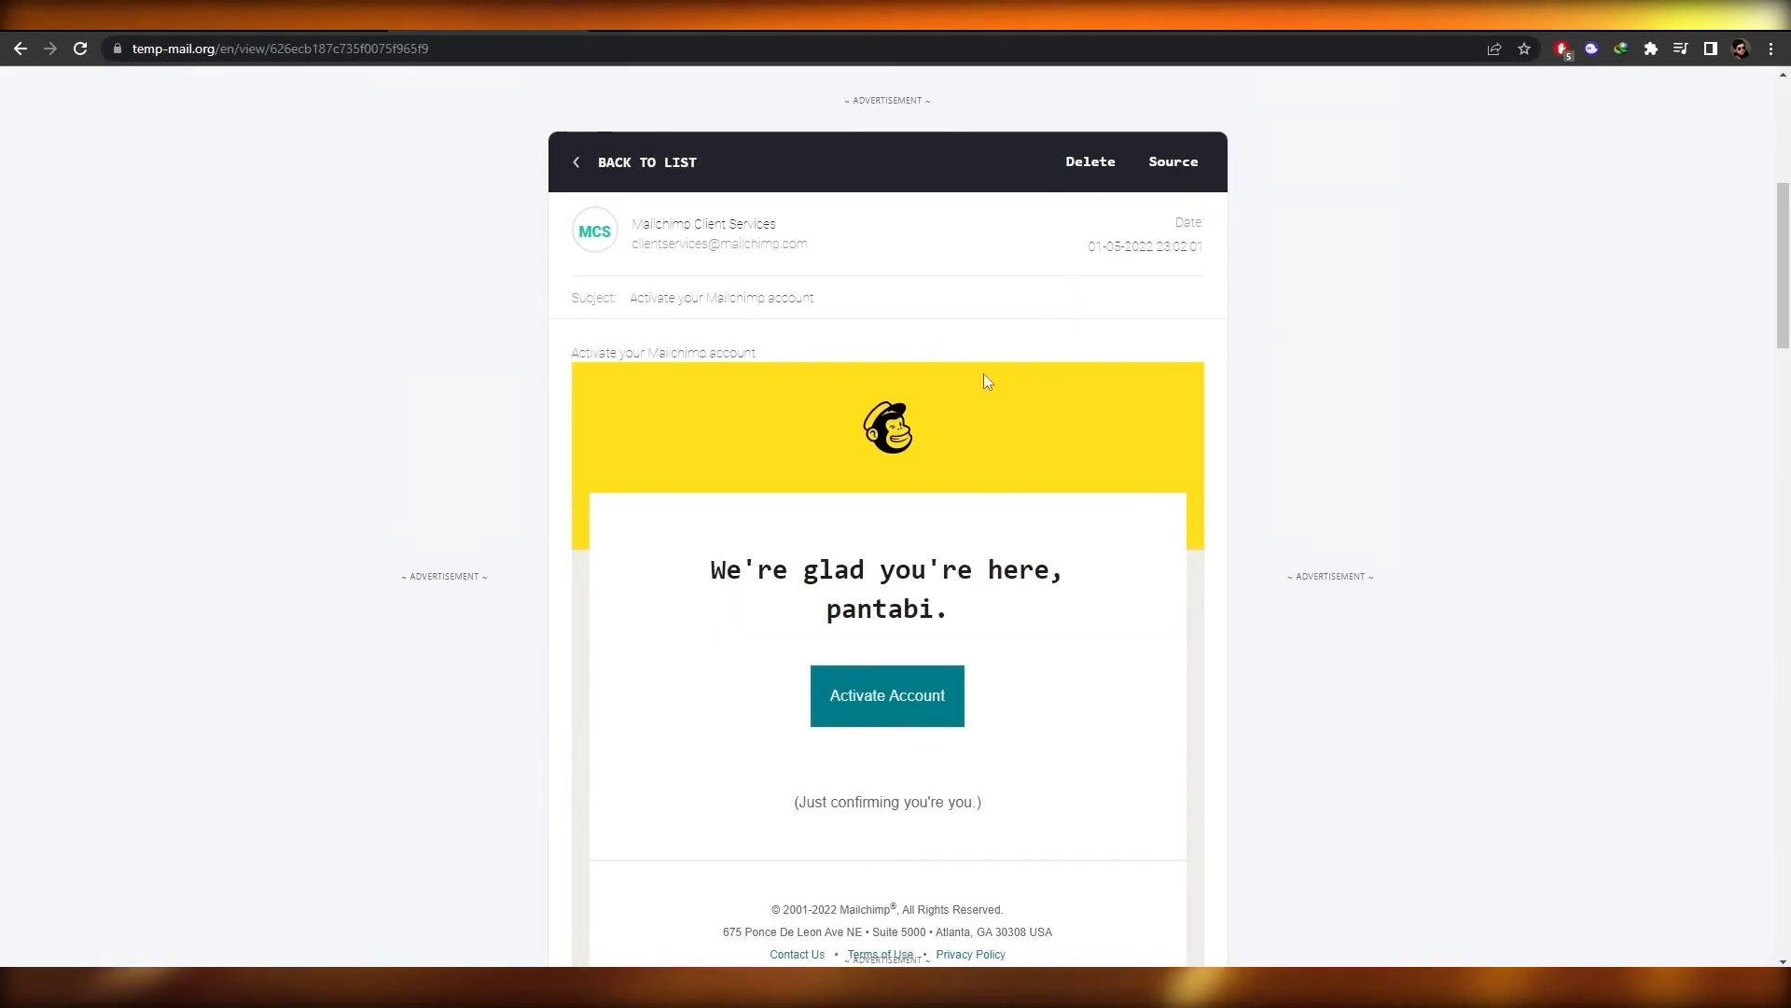
pyautogui.hotkey('alt', 'Left')
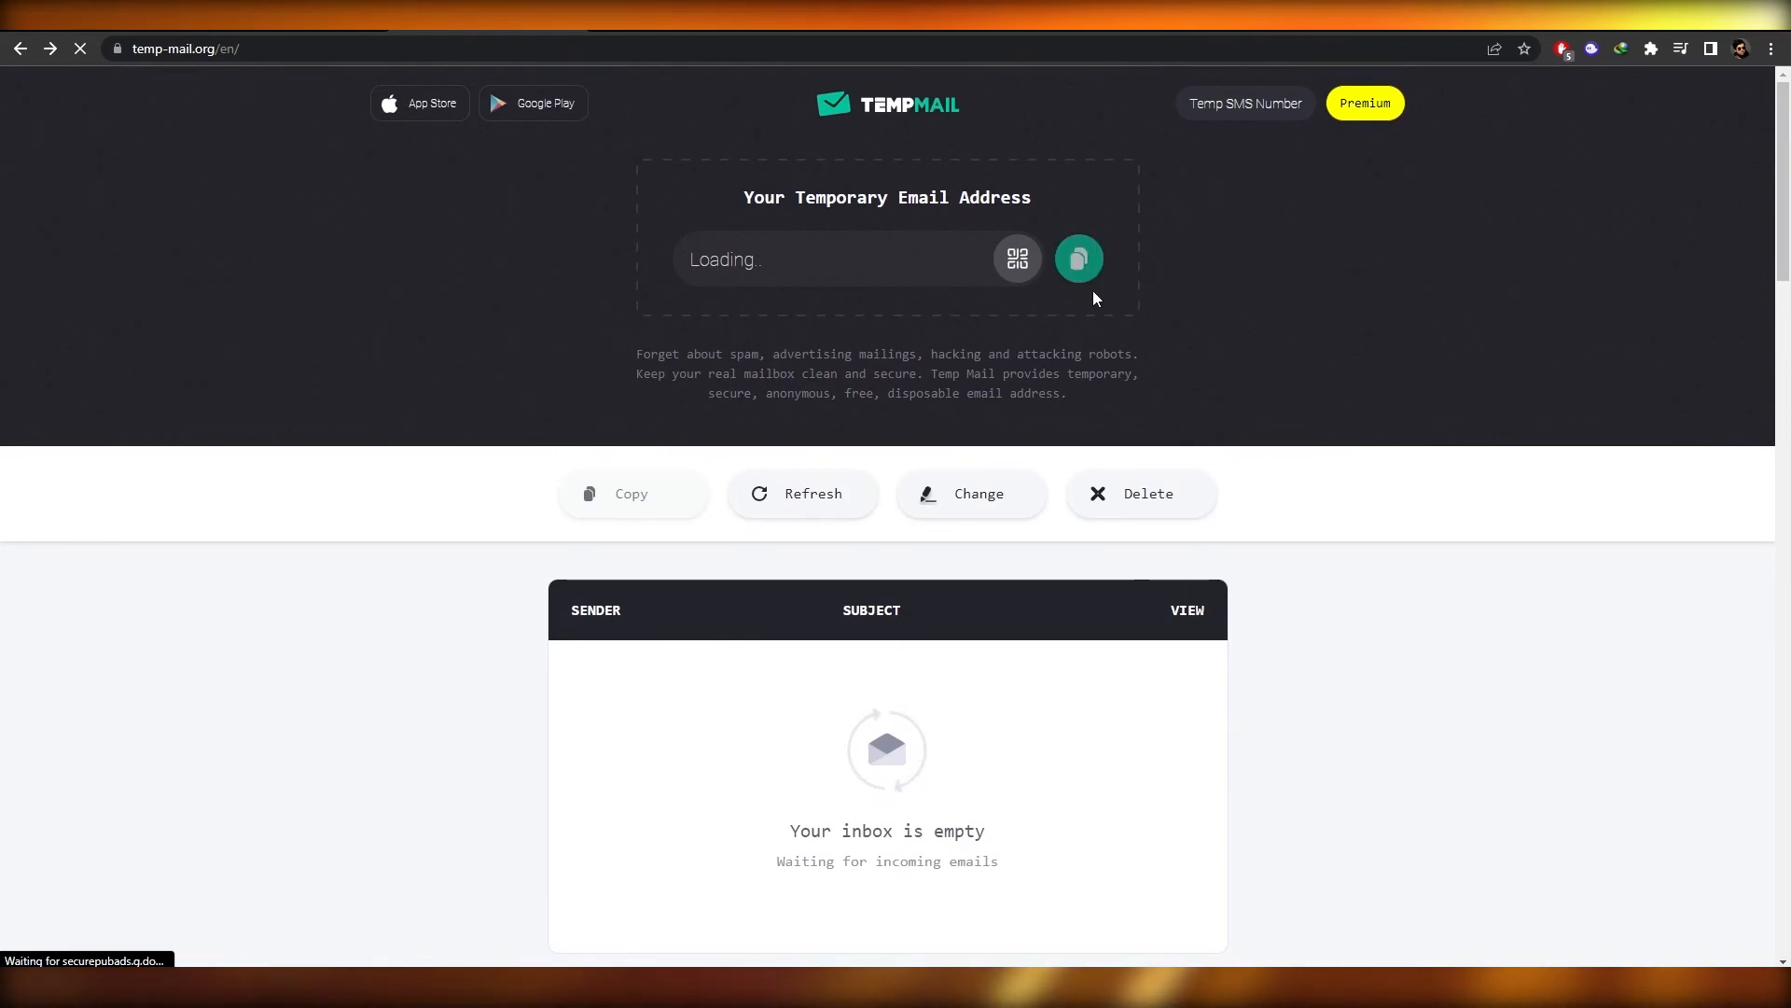
pyautogui.click(1078, 261)
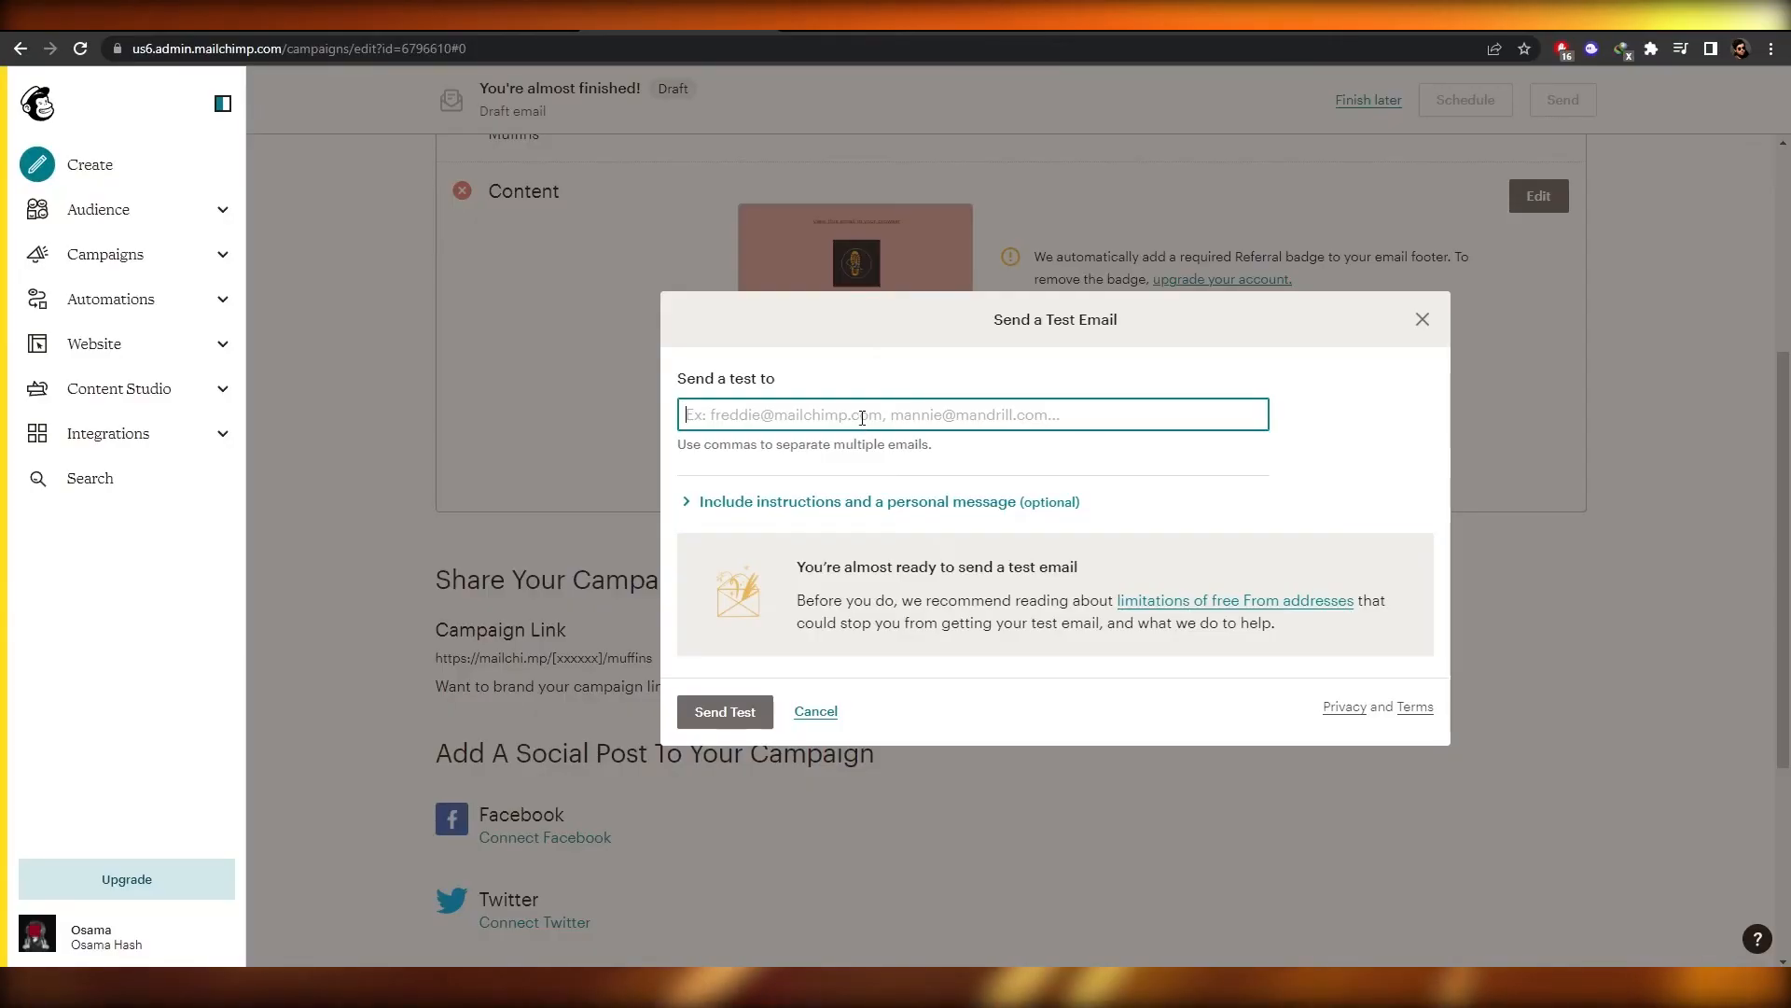
pyautogui.rightClick(862, 416)
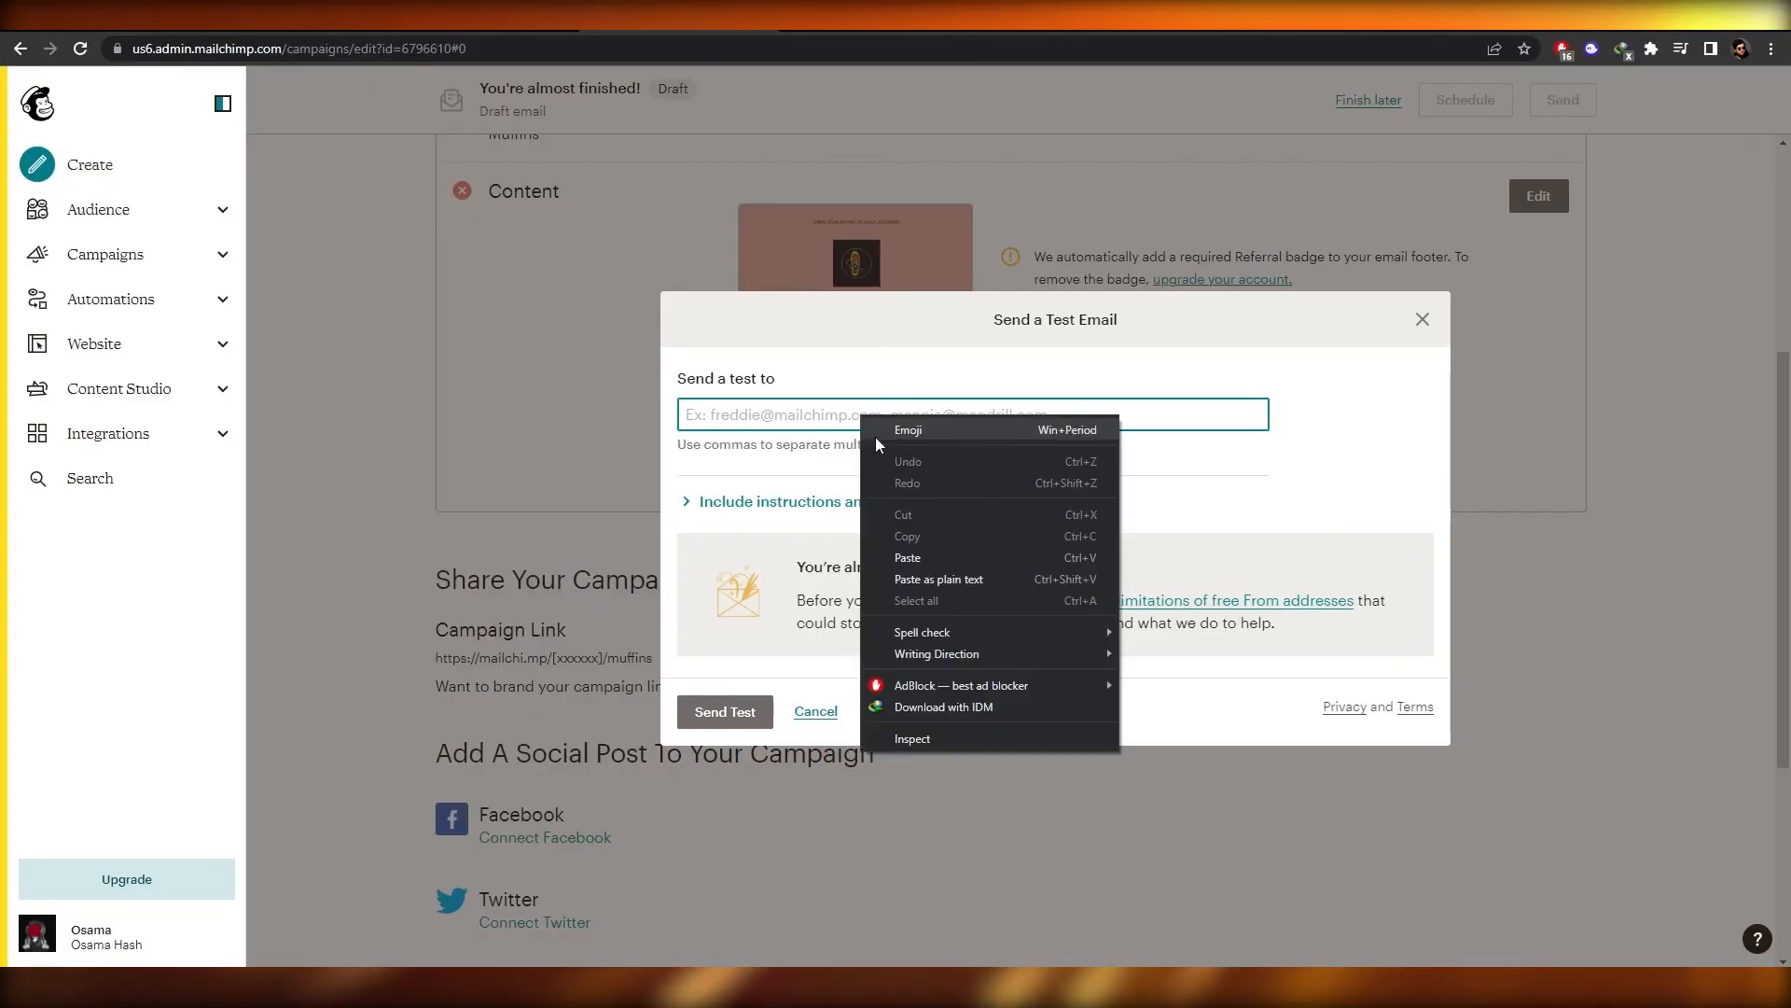
pyautogui.click(937, 560)
pyautogui.click(729, 715)
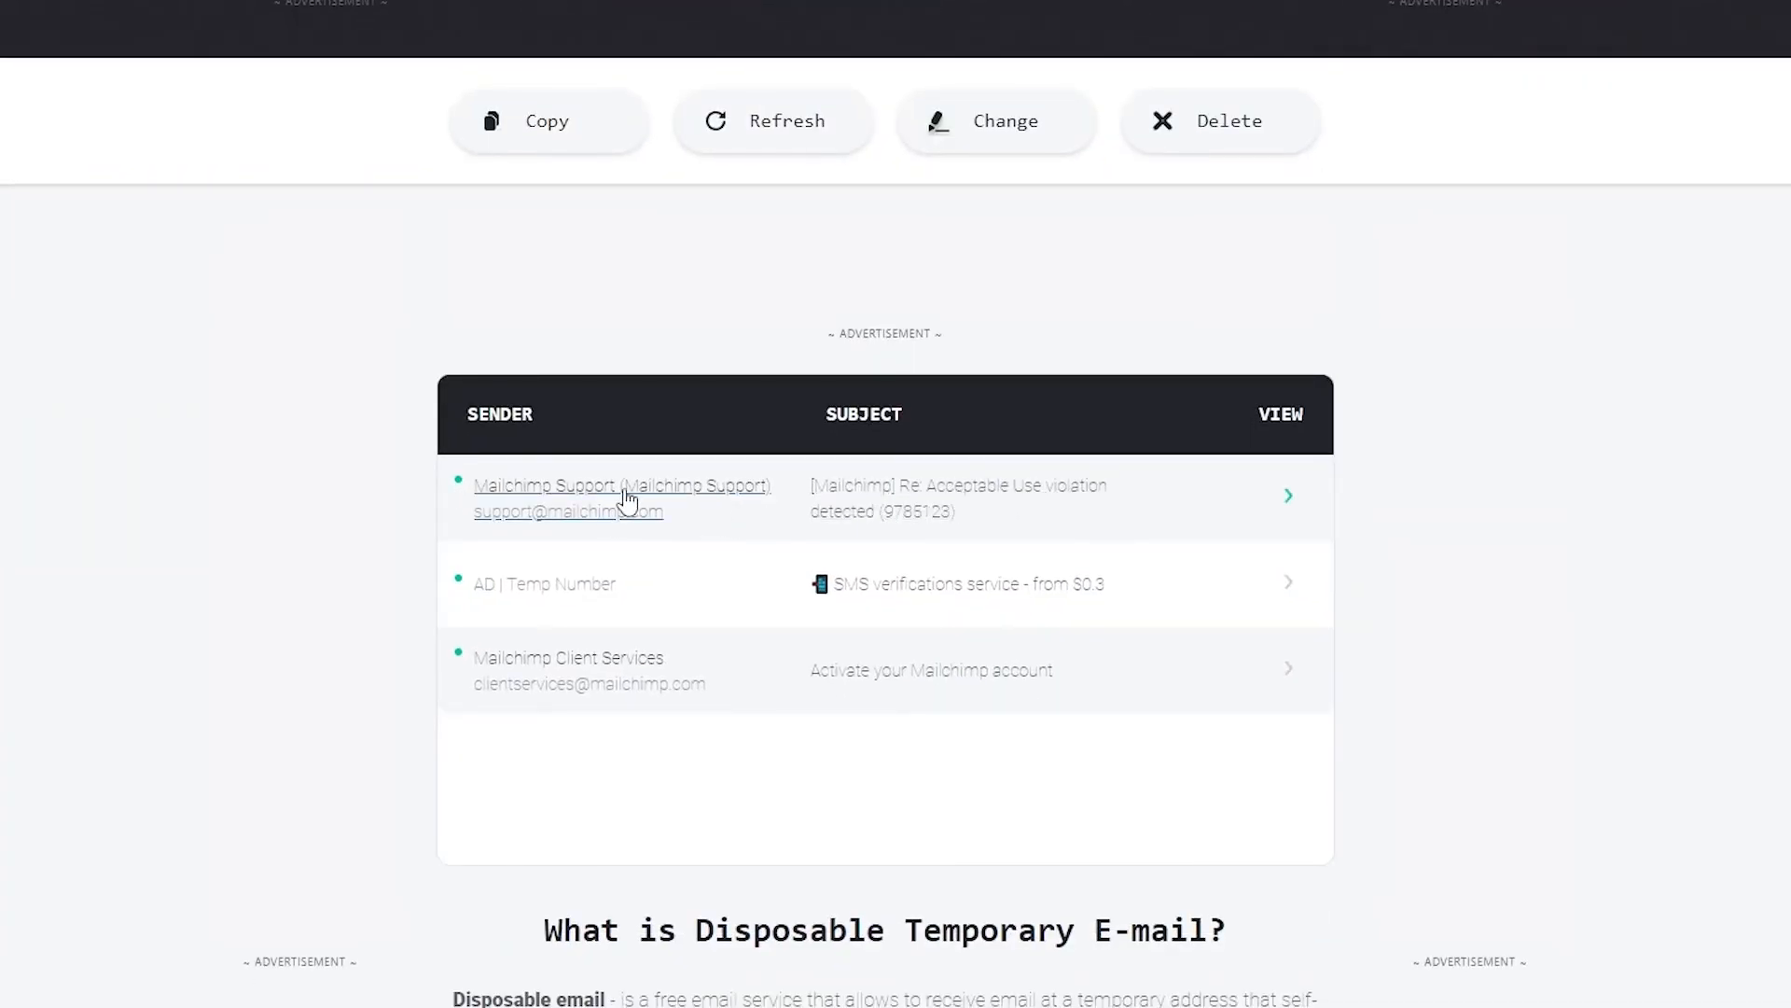
# Switch to the Temp Mail inbox, open the "[Test] Muffins" message and examine the email from logo to footer
pyautogui.click(954, 492)
pyautogui.scroll(-8, 928, 529)
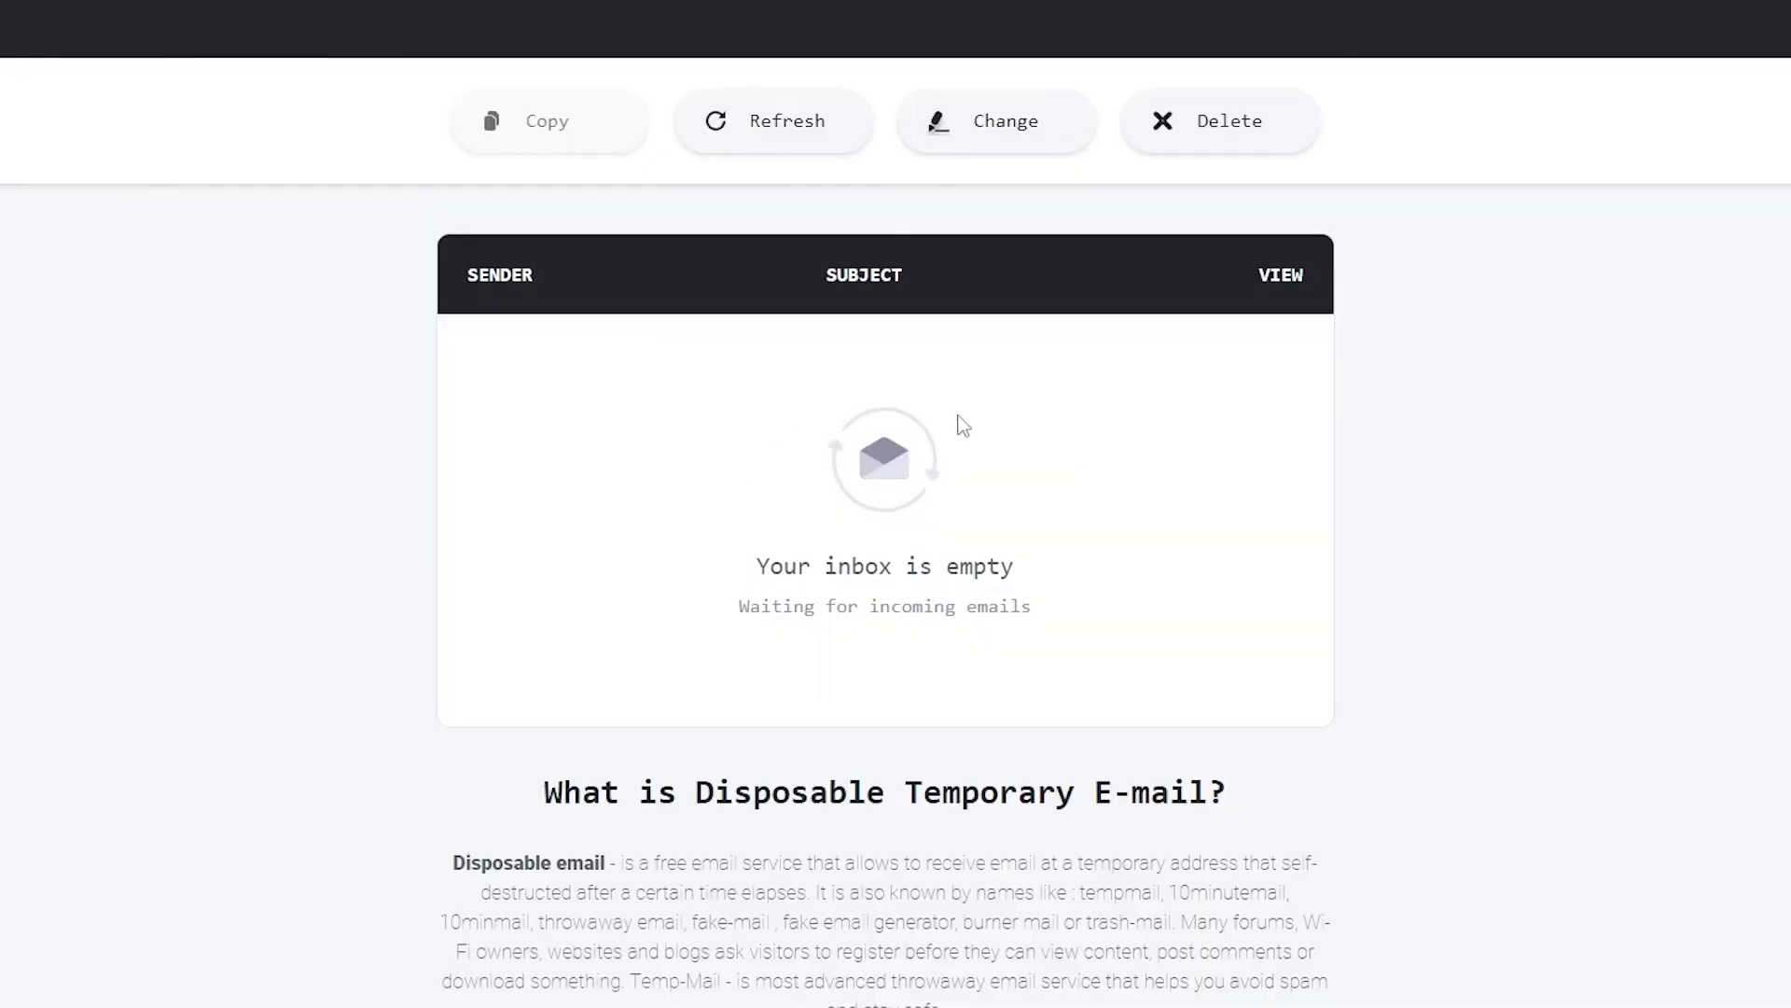
pyautogui.scroll(-1, 822, 557)
pyautogui.scroll(-1, 823, 557)
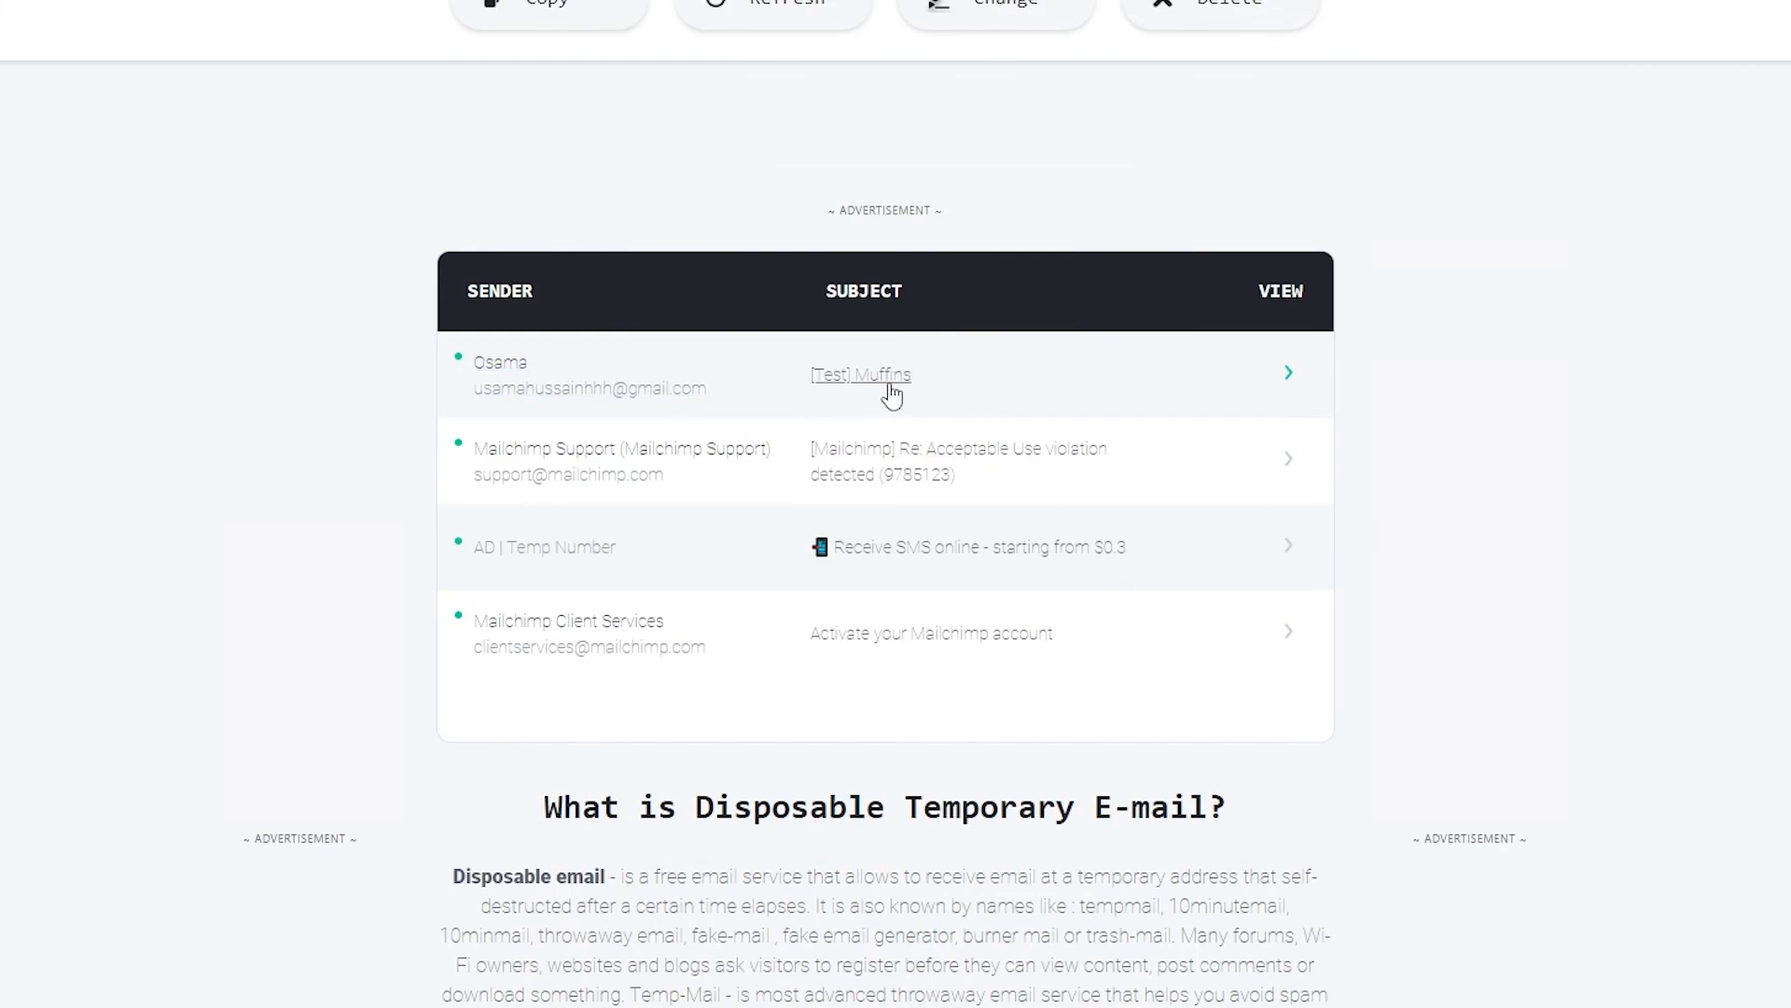
pyautogui.click(887, 392)
pyautogui.scroll(-10, 801, 635)
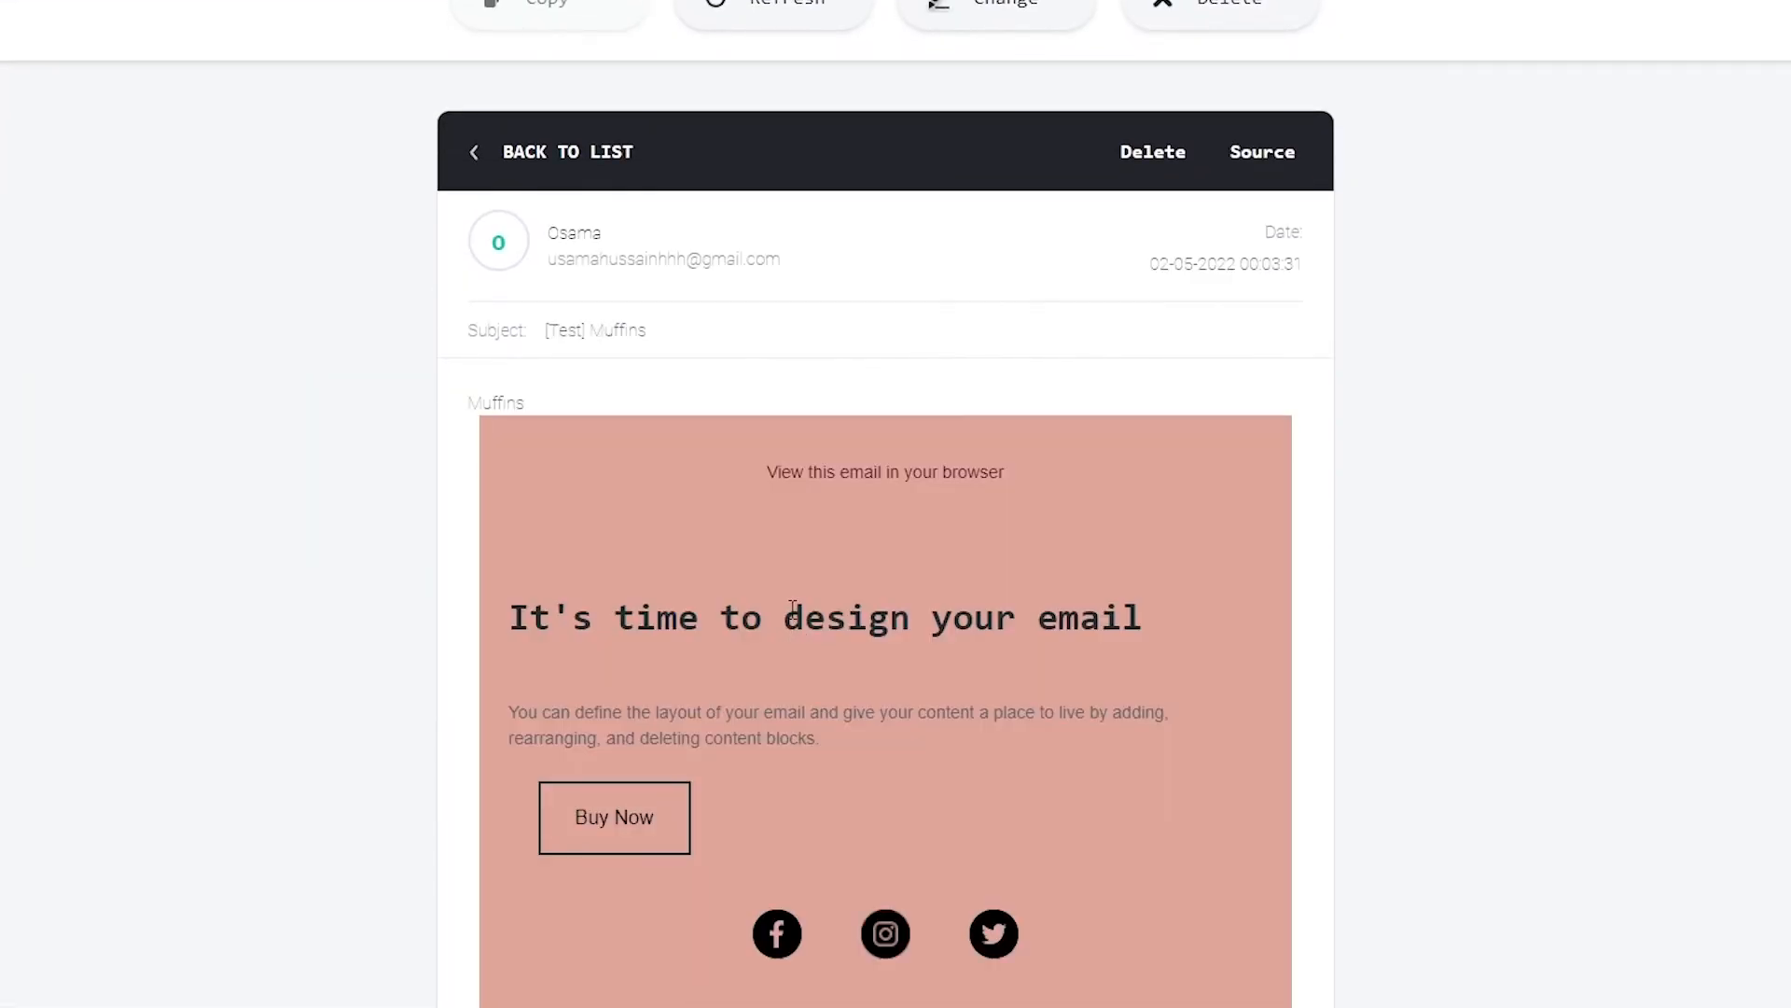
pyautogui.scroll(-1, 808, 322)
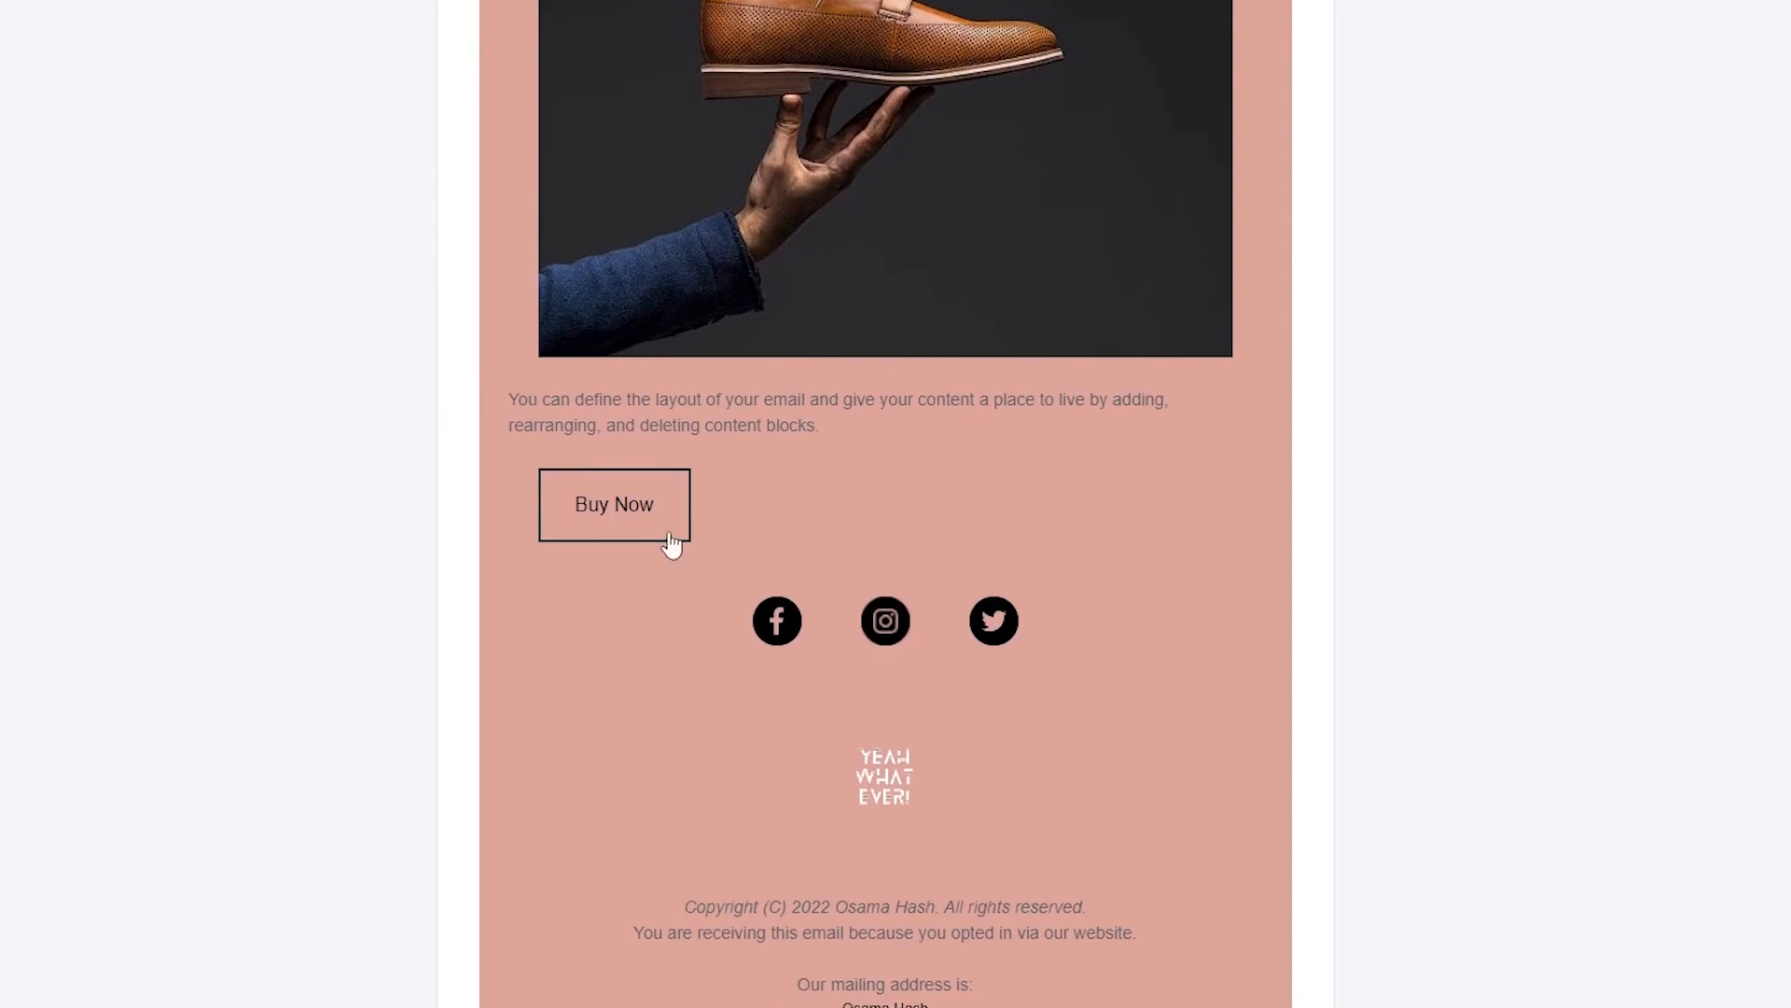
pyautogui.scroll(-4, 844, 484)
pyautogui.scroll(12, 844, 485)
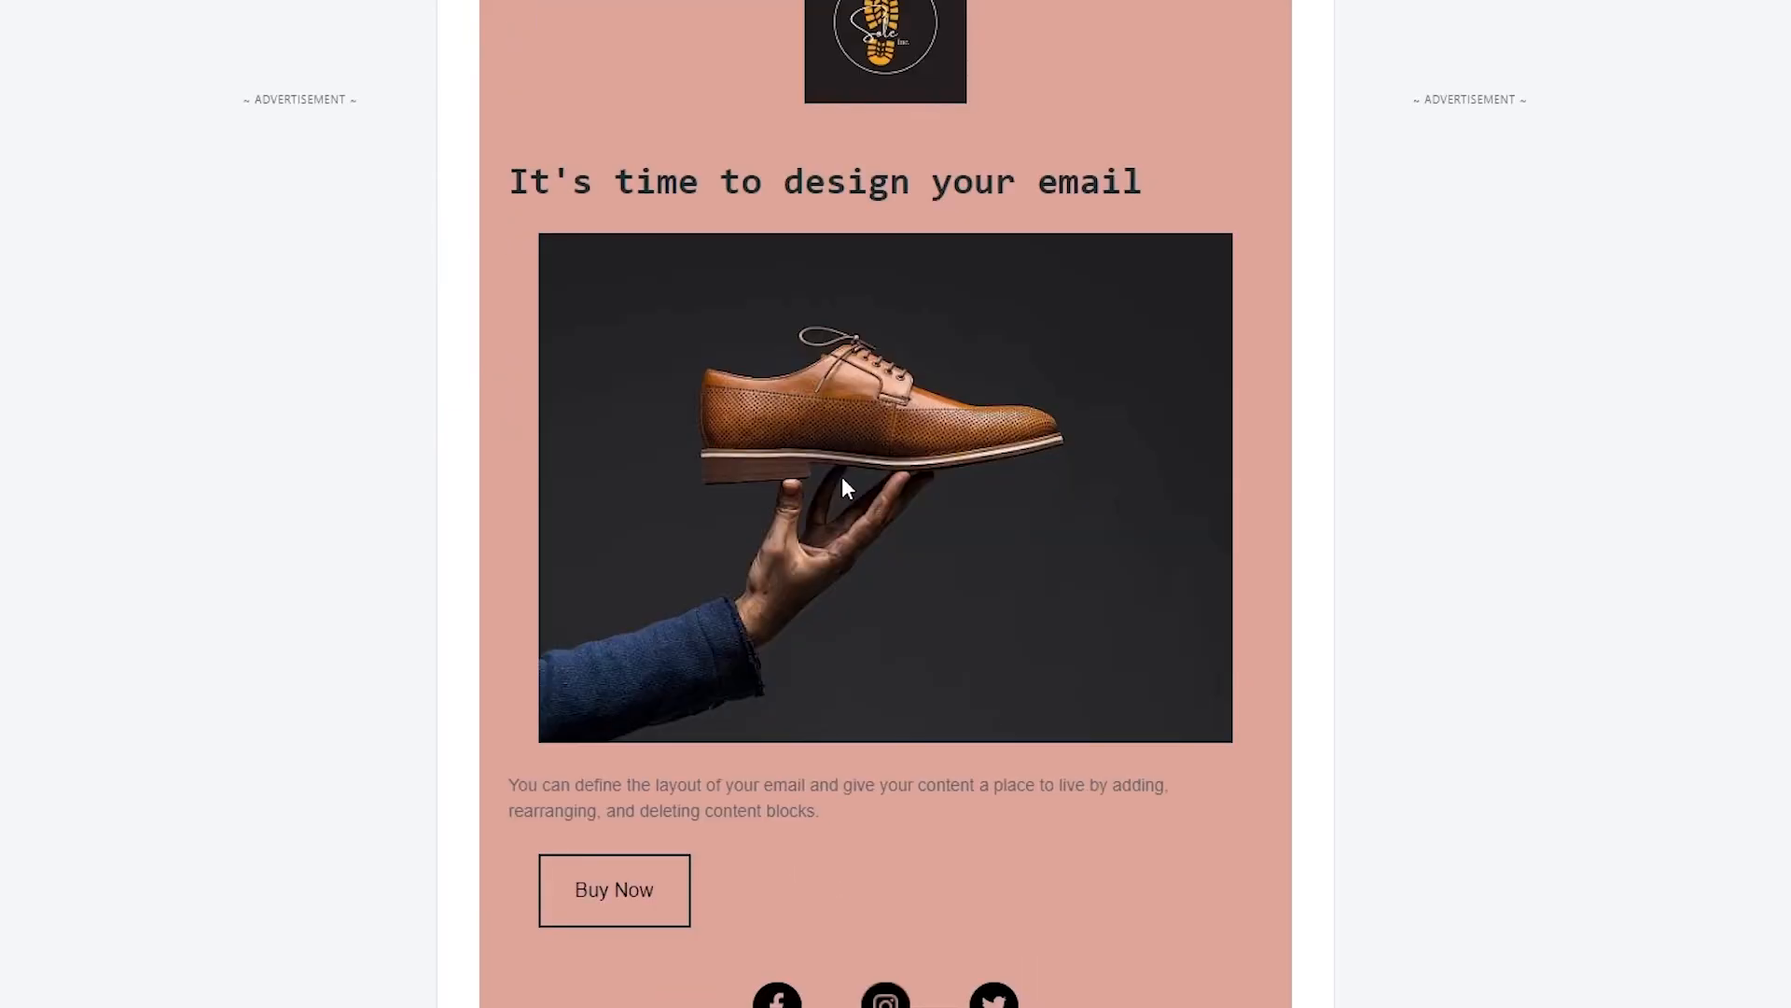
pyautogui.scroll(-4, 849, 482)
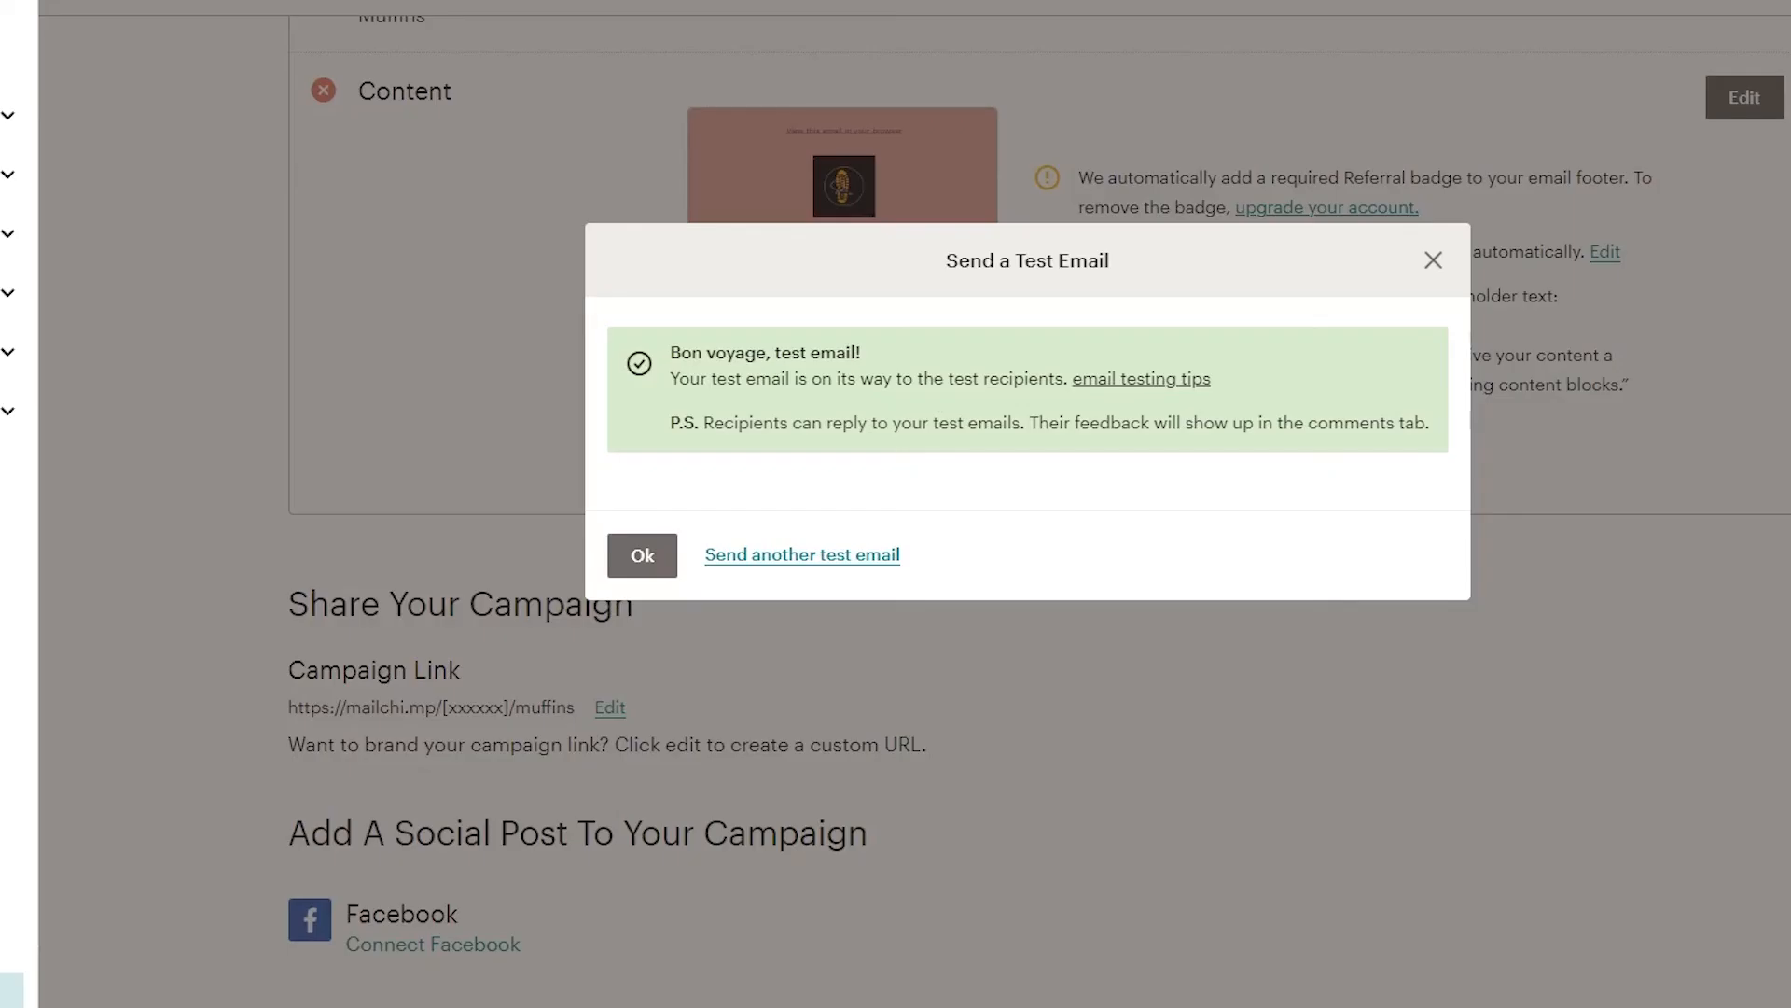
# Return to Mailchimp and dismiss the test email confirmation to get back to the campaign's content summary
pyautogui.click(657, 558)
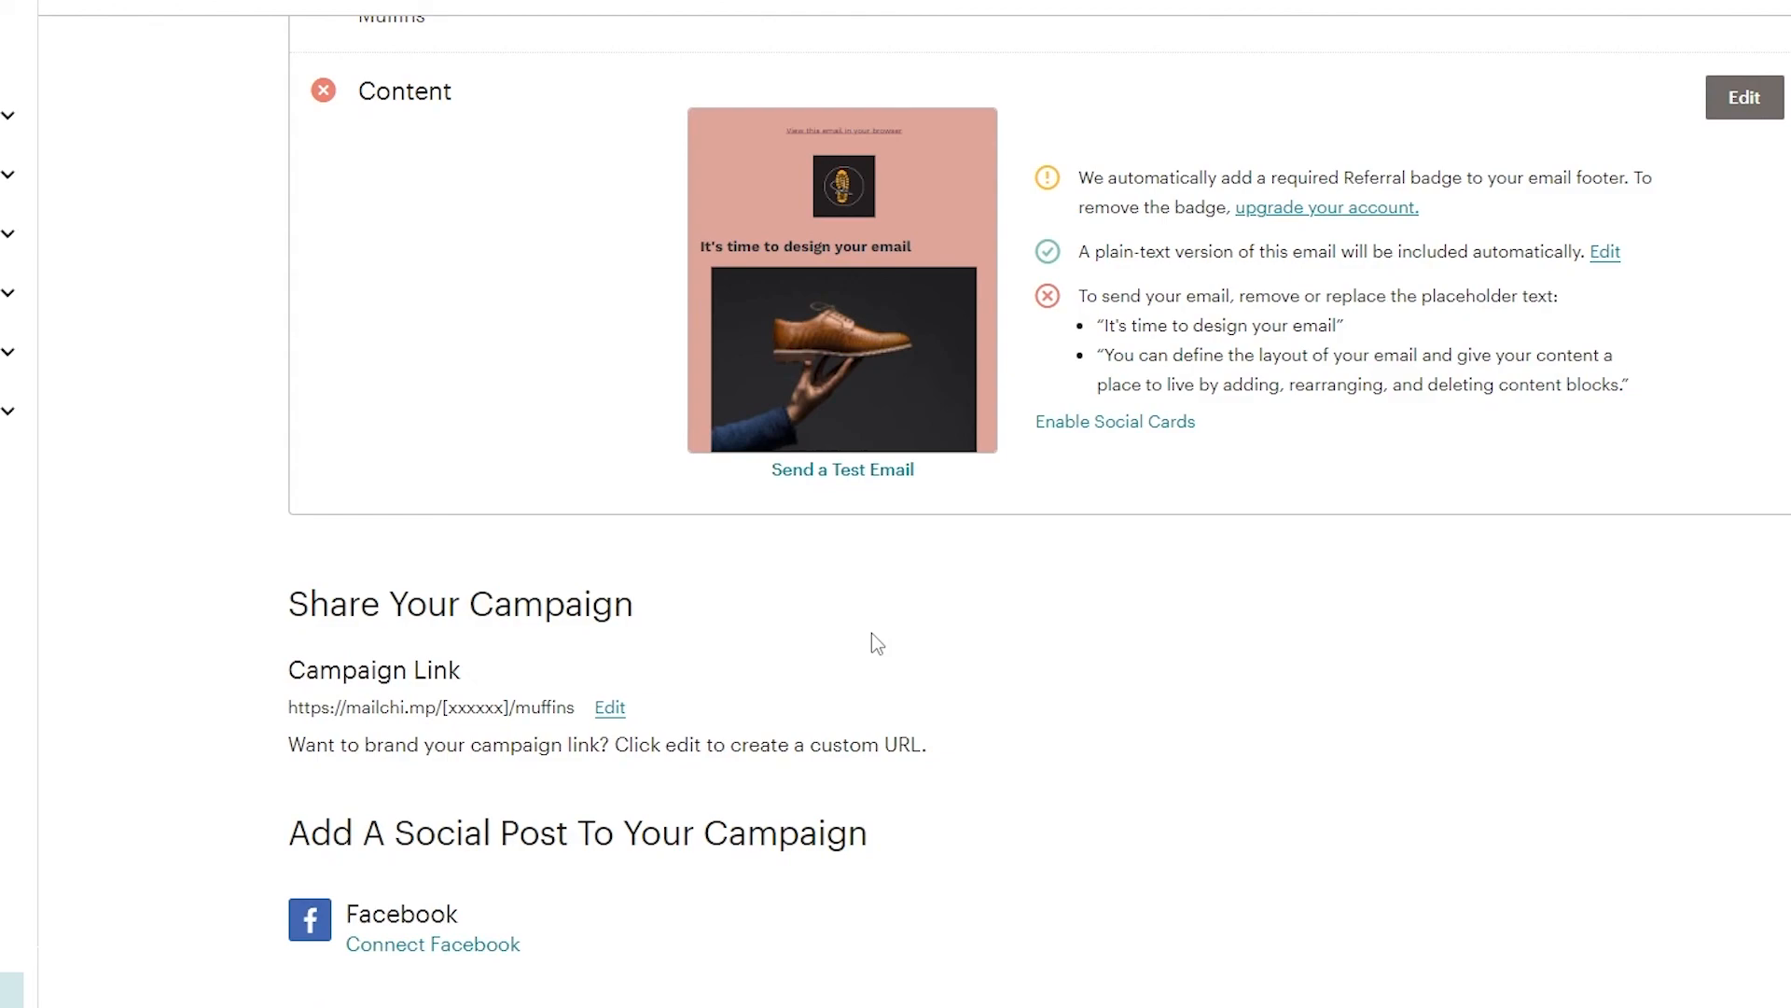
pyautogui.scroll(2, 875, 642)
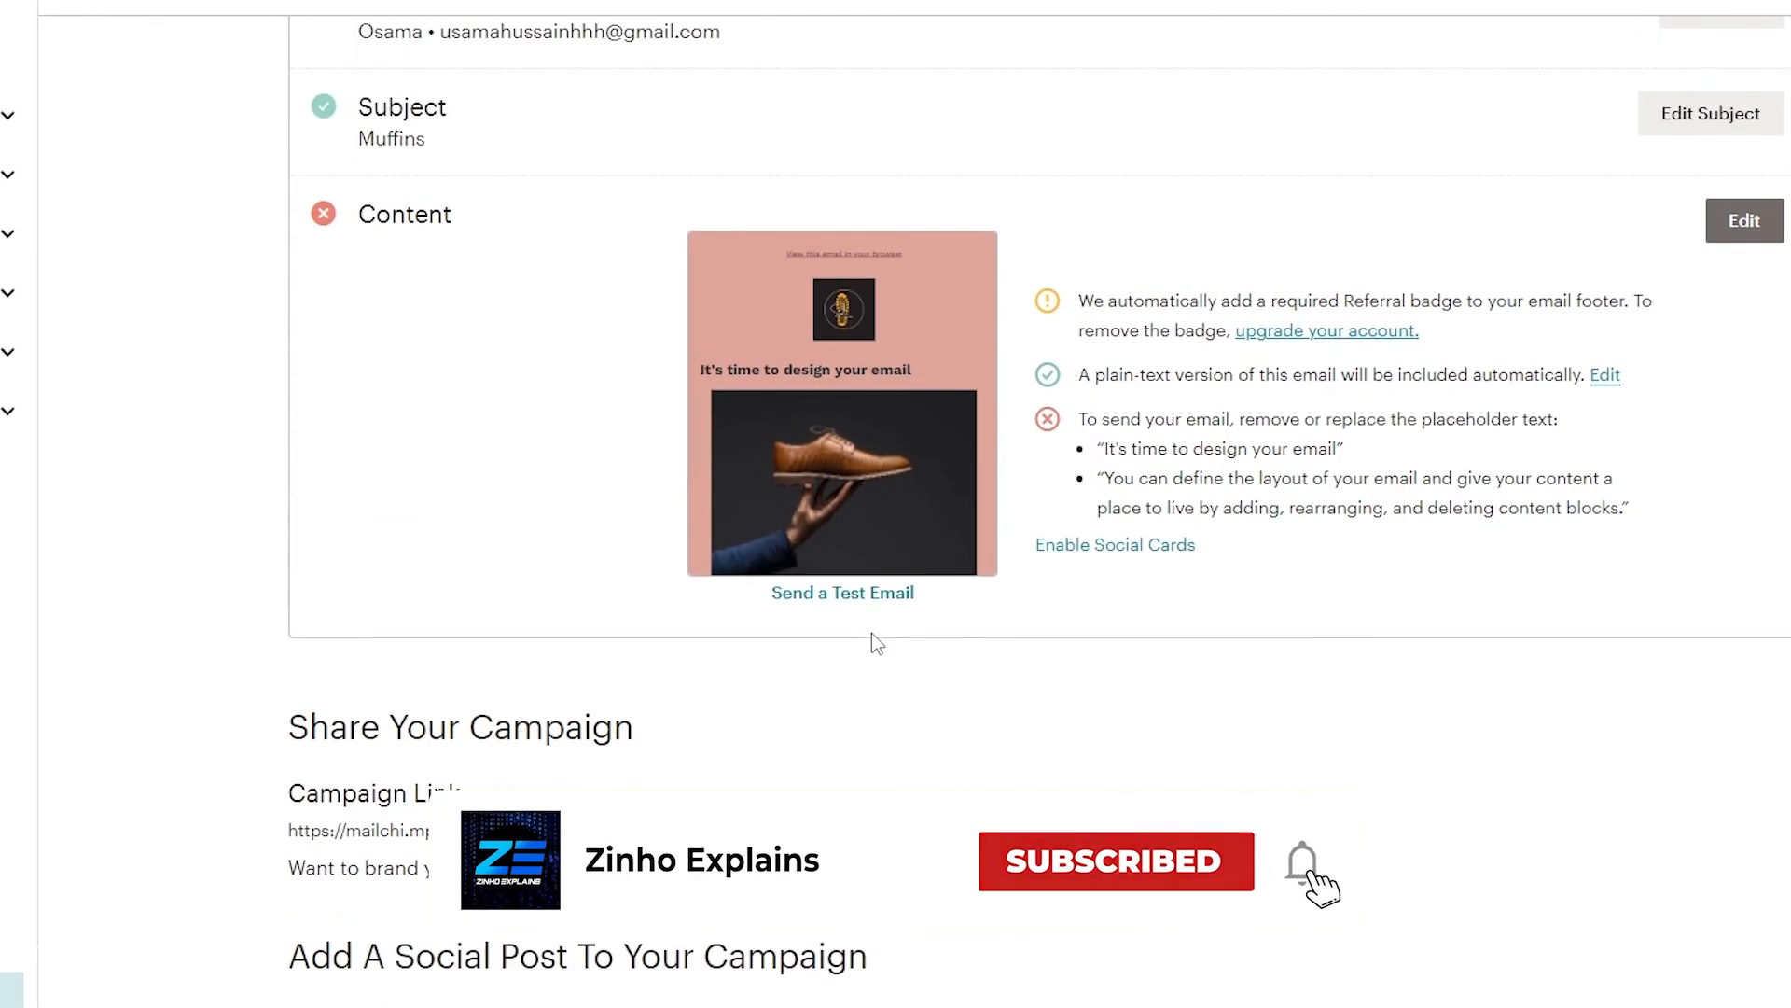